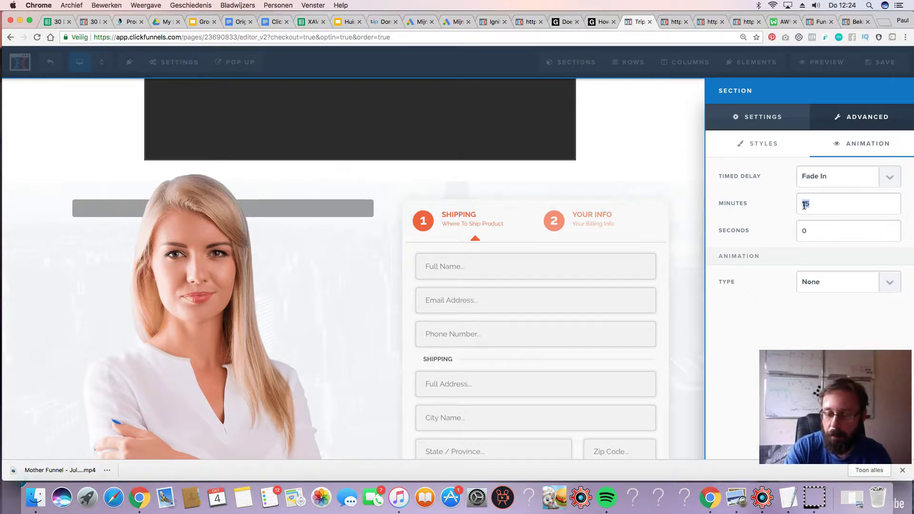
- Set the form section's fade-in timed delay to 2 minutes and save the page
click(667, 175)
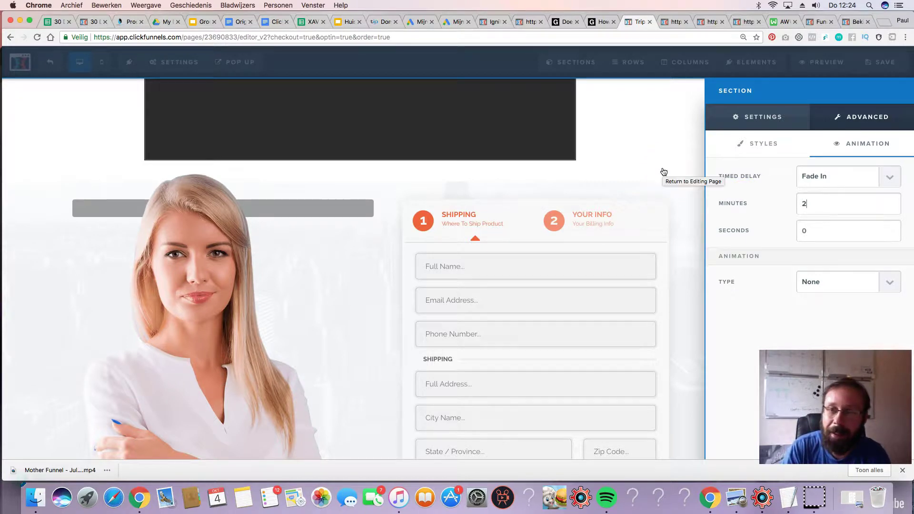
click(663, 172)
click(778, 176)
click(885, 63)
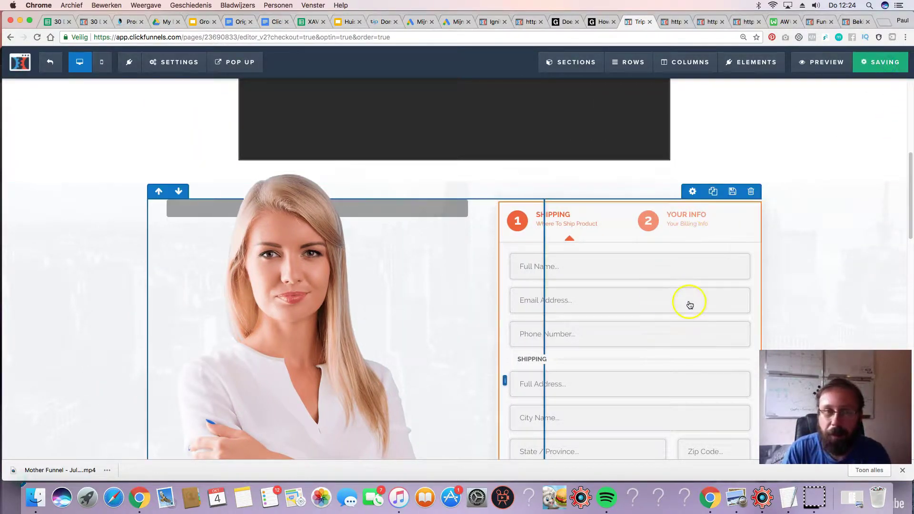
- Move the section with the shipping form down so it sits below the orange book section
scroll(305, 256, down, 6)
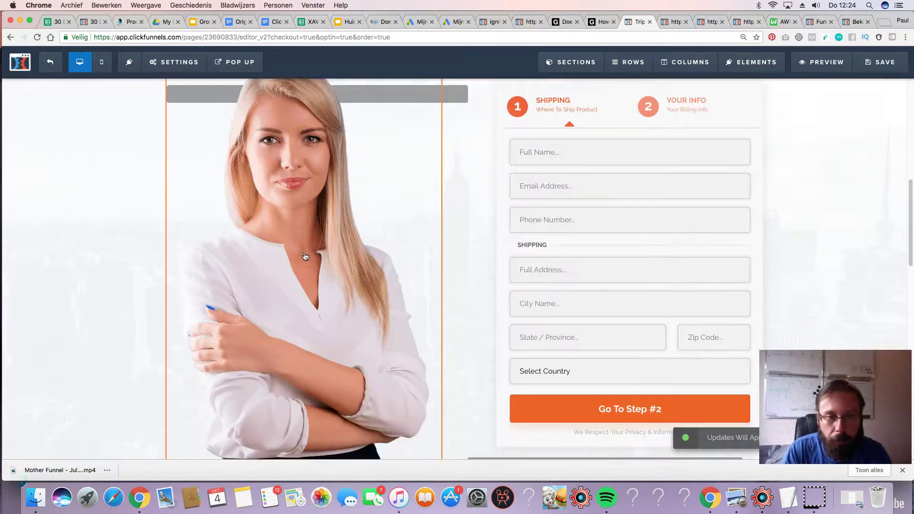
scroll(305, 256, down, 3)
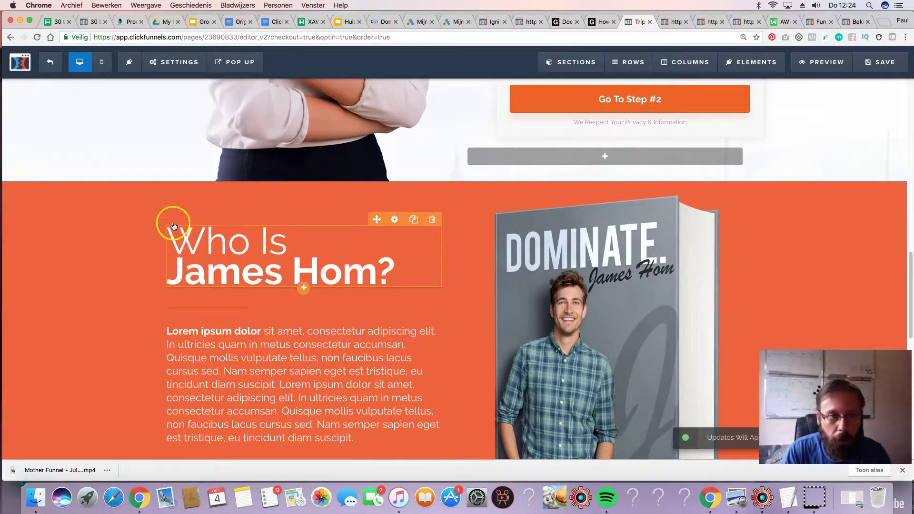
scroll(241, 231, up, 14)
scroll(242, 226, down, 11)
scroll(244, 222, down, 3)
scroll(149, 224, up, 7)
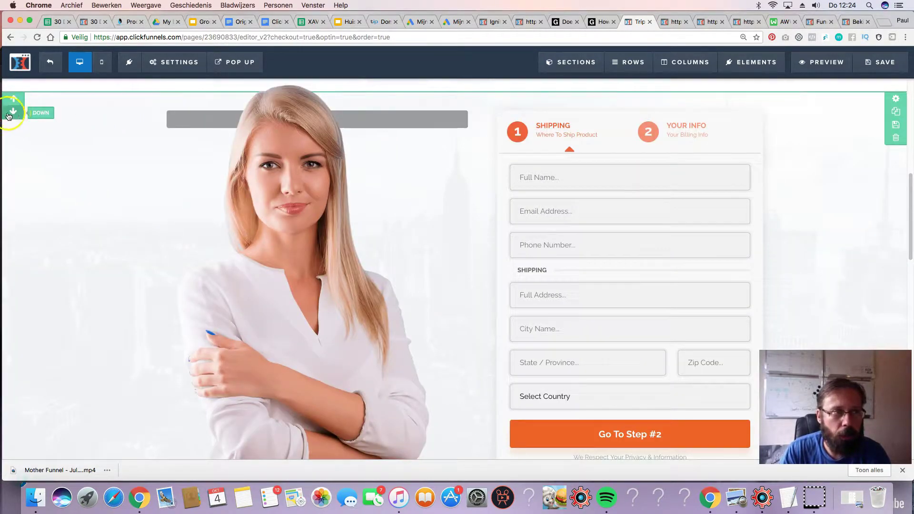
scroll(11, 116, up, 7)
scroll(11, 116, down, 7)
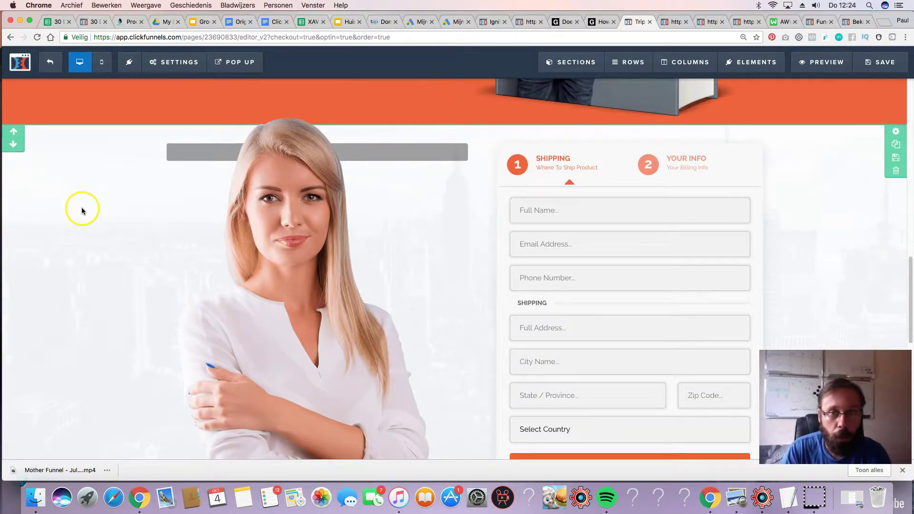
- Clone the "Click to Sign Up" button in the orange section and place the copy directly under the video
scroll(82, 211, up, 15)
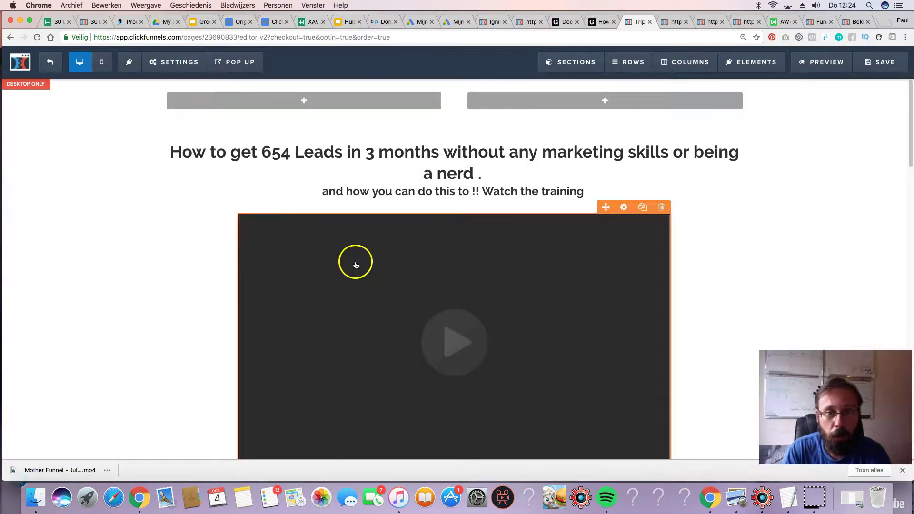
scroll(352, 257, down, 15)
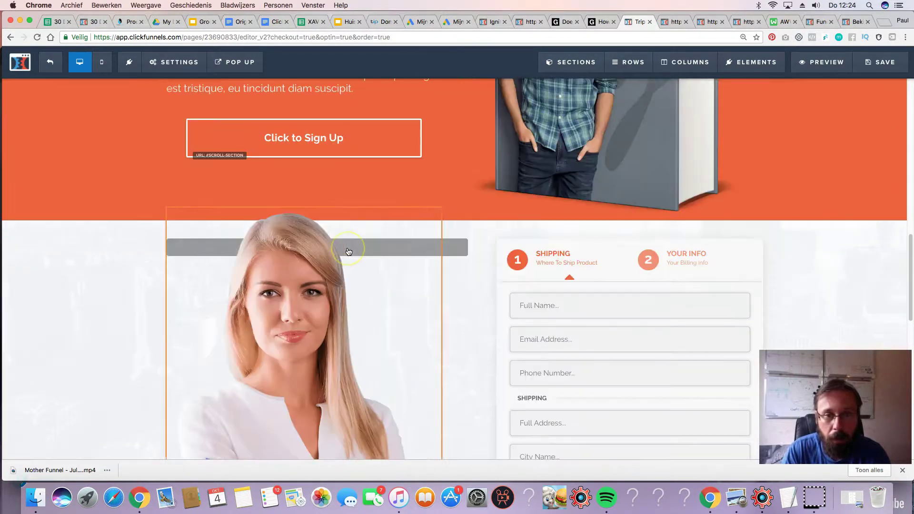
scroll(349, 252, up, 8)
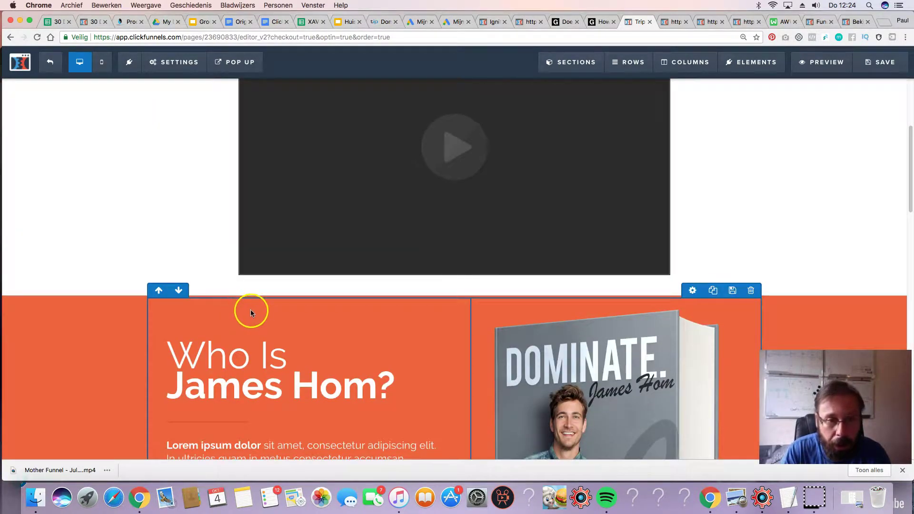
scroll(364, 300, down, 8)
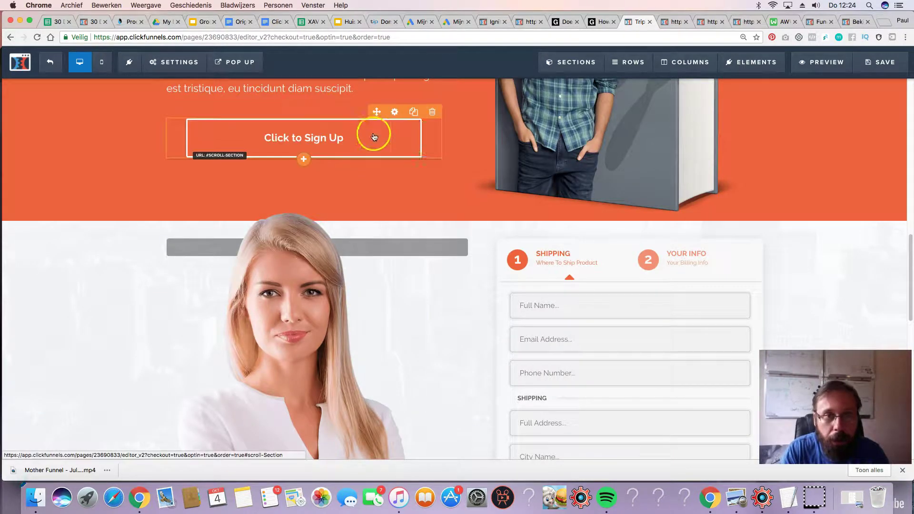
click(414, 111)
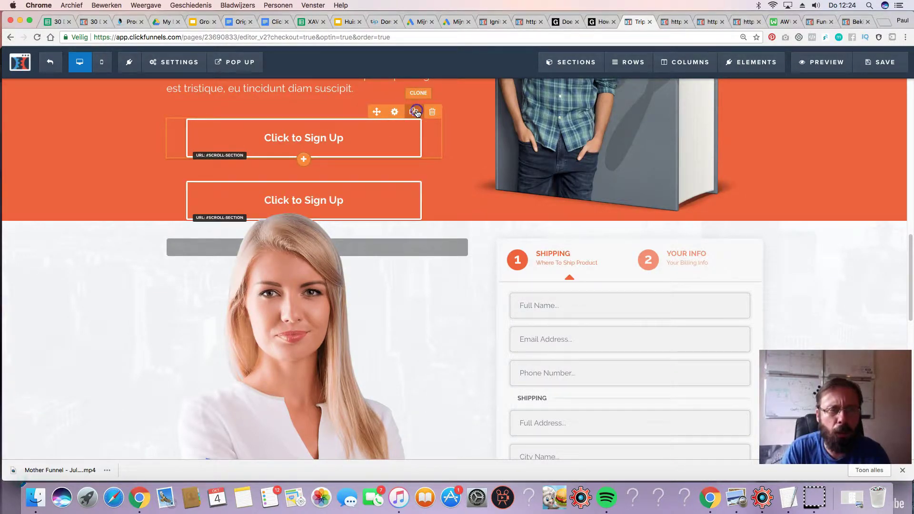
scroll(473, 177, up, 6)
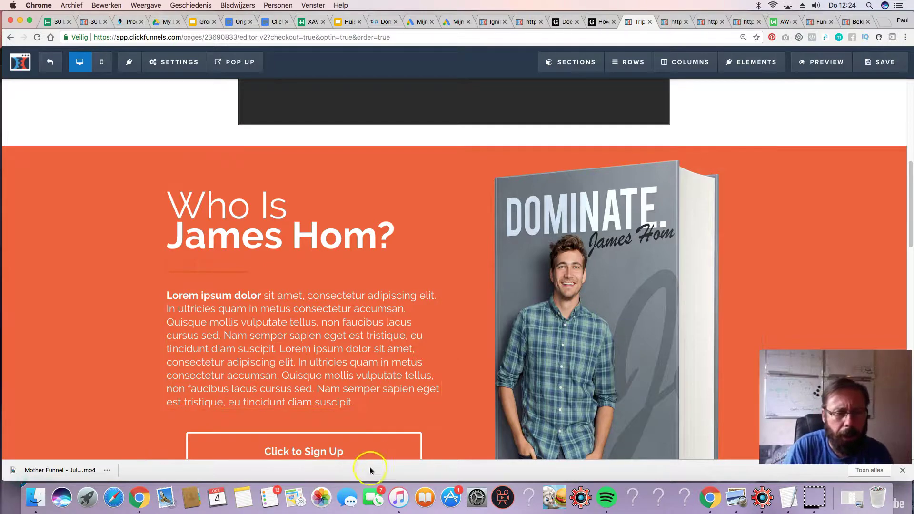
scroll(428, 152, up, 5)
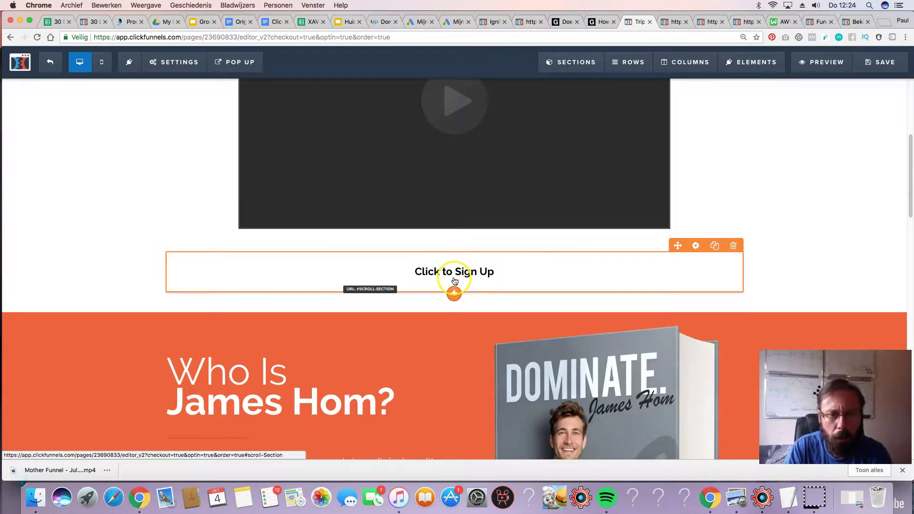
- Apply a solid orange theme to the copied button under the video
click(694, 247)
click(817, 118)
click(824, 300)
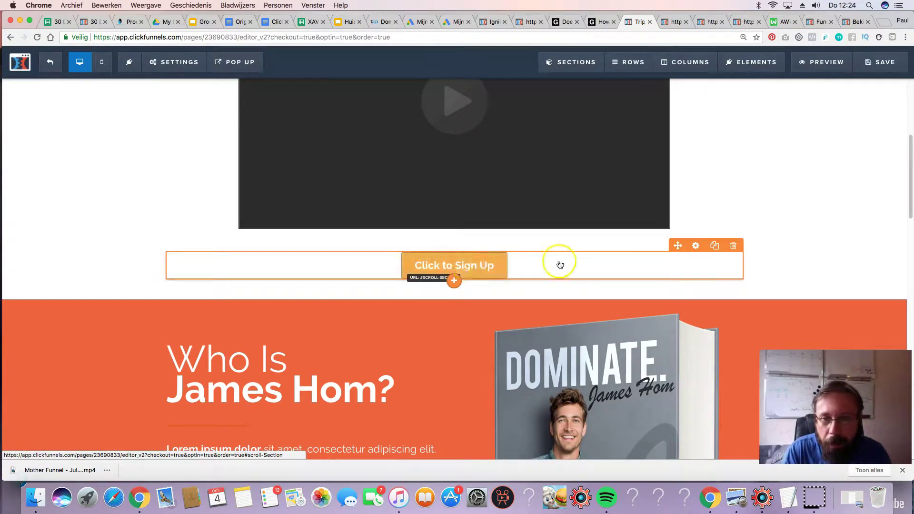
- Set the font size of the orange button under the video to 54
mouse_move(694, 254)
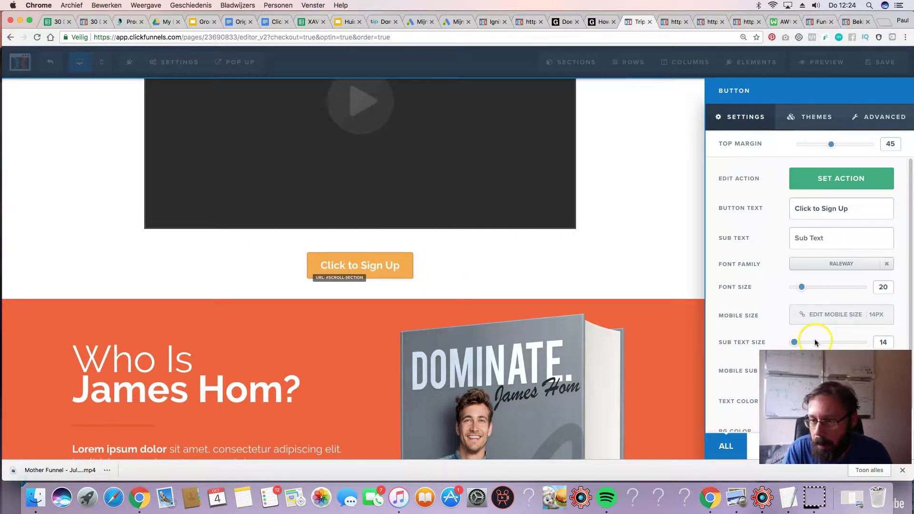
scroll(814, 336, down, 1)
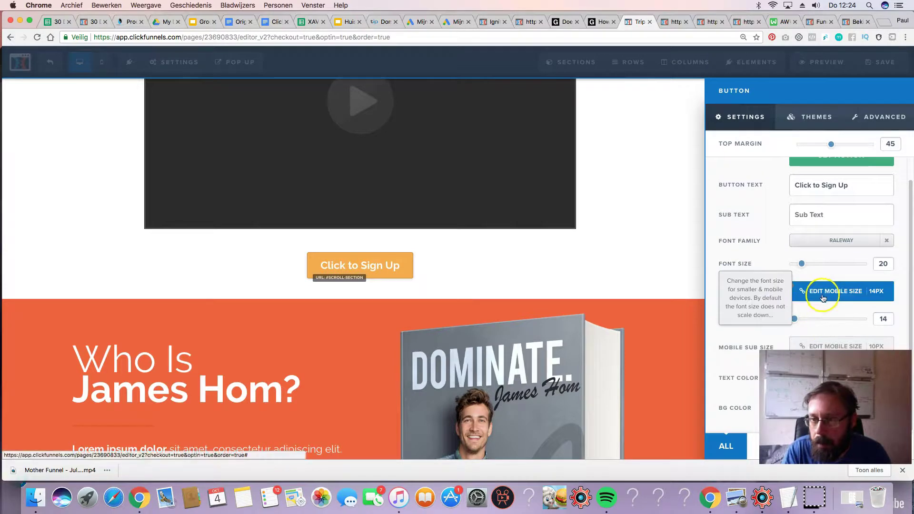
drag(804, 265, 846, 267)
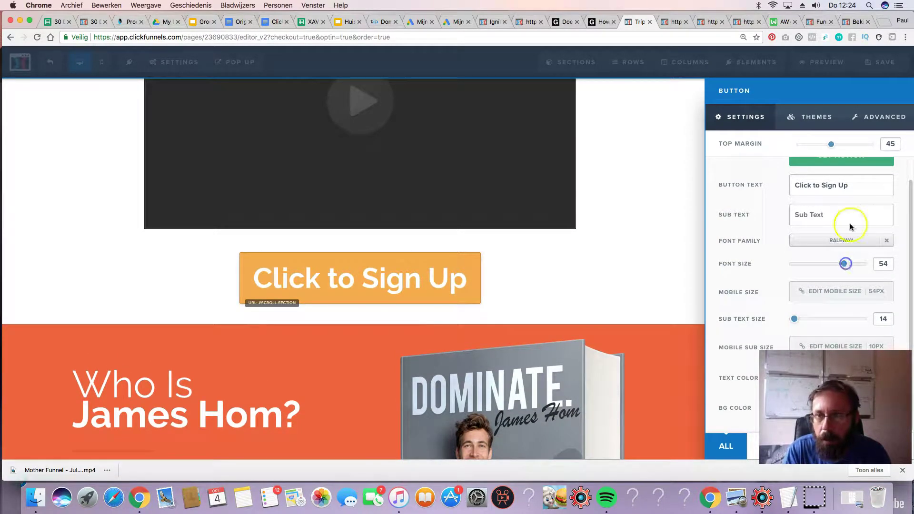
- Replace the text of the button under the video with "Yes Gimme Access"
triple_click(859, 188)
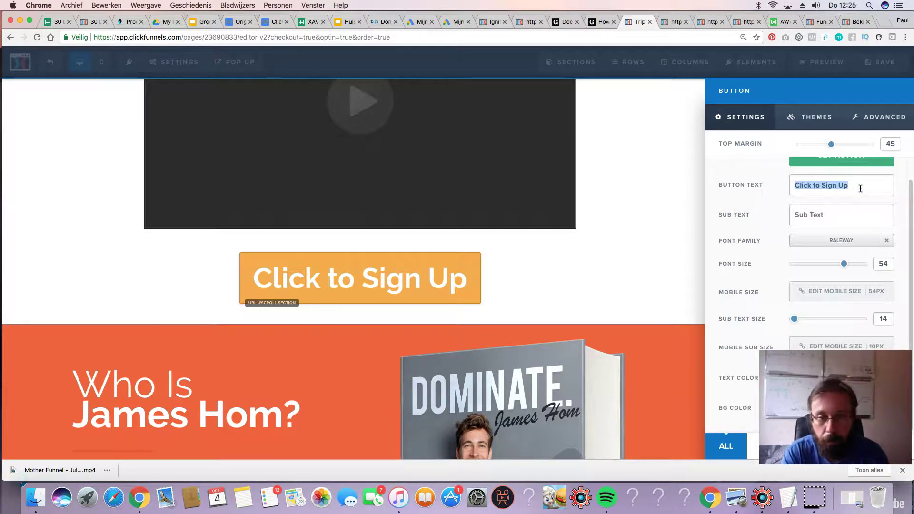
text(Downl)
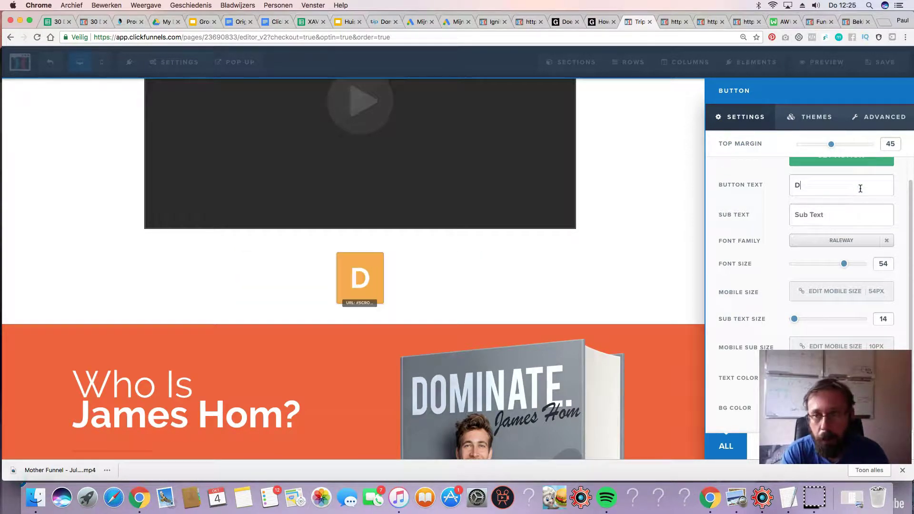
key(BackSpace)
key(BackSpace)
key(BackSpace)
key(BackSpace)
key(BackSpace)
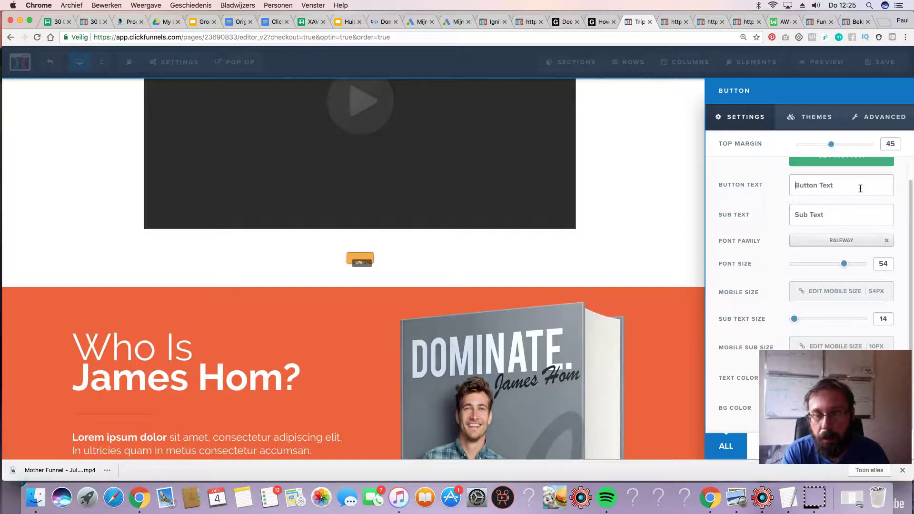
text(Yes Gim)
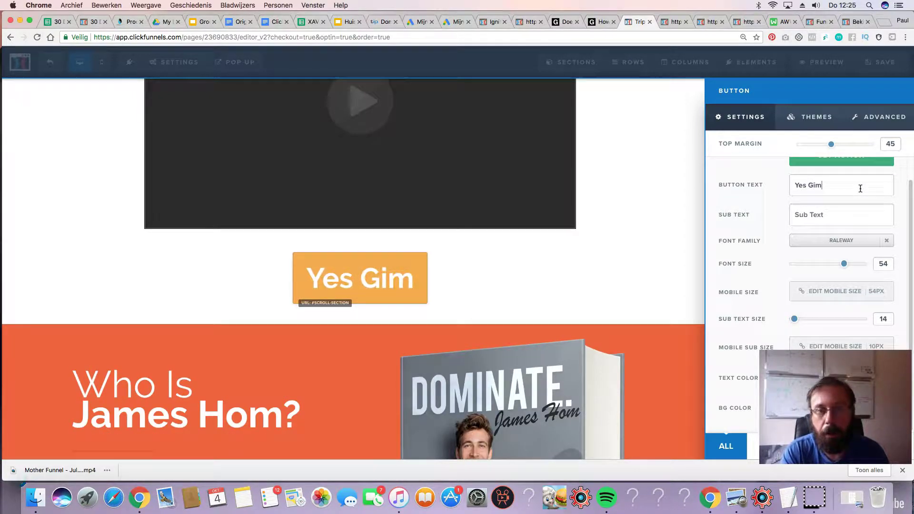
text(me Access)
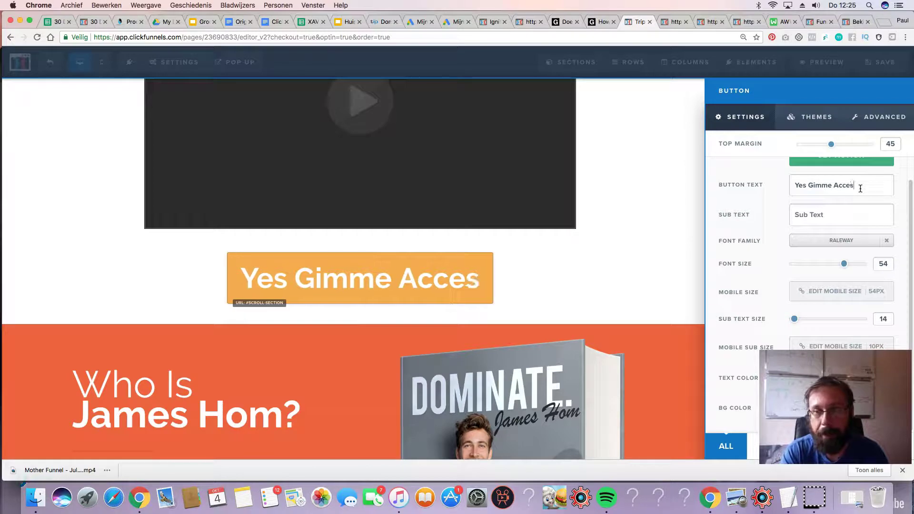
key(BackSpace)
key(BackSpace)
key(BackSpace)
key(BackSpace)
key(BackSpace)
key(BackSpace)
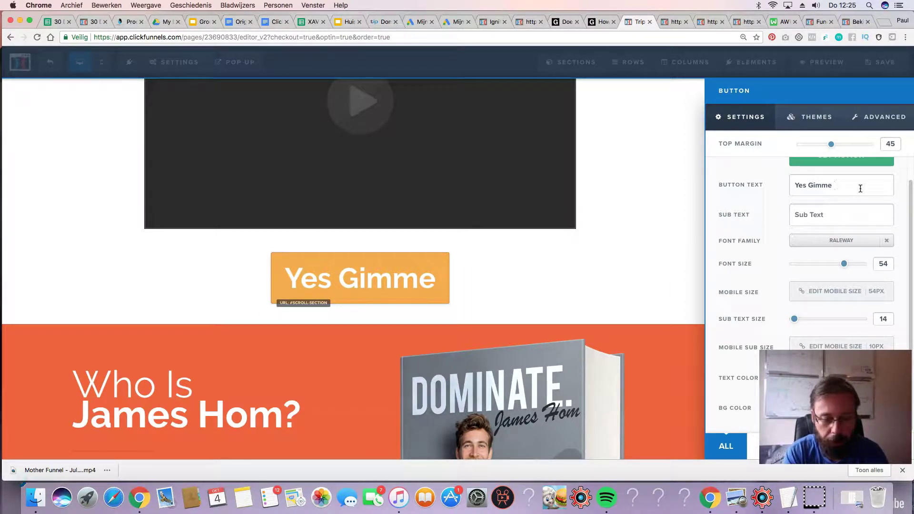
text(Access)
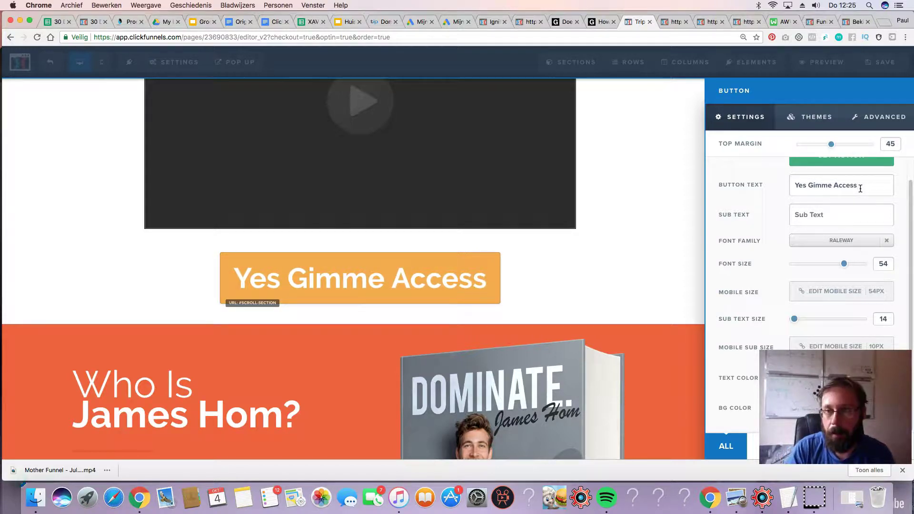
- Add the sub text "For an 80% discount" to the orange button and close its settings
text(This wi)
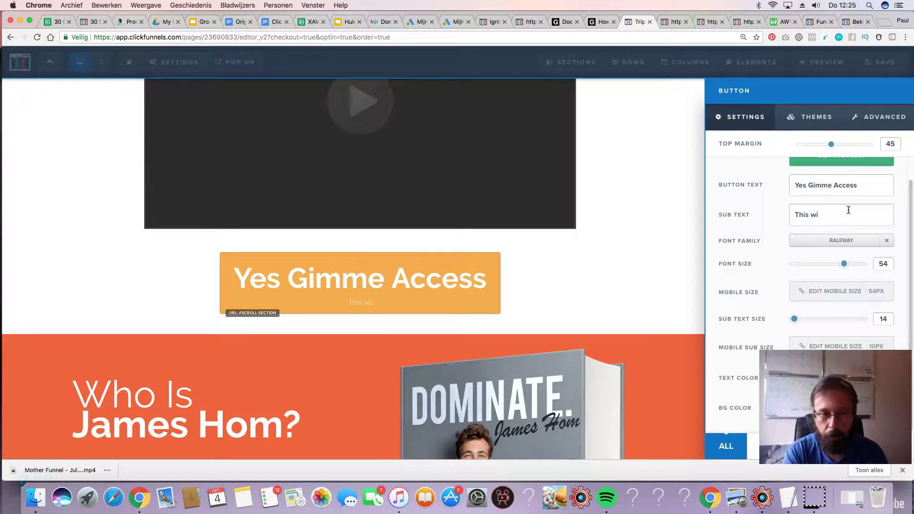
key(BackSpace)
key(BackSpace)
key(BackSpace)
text(For an 80% discou)
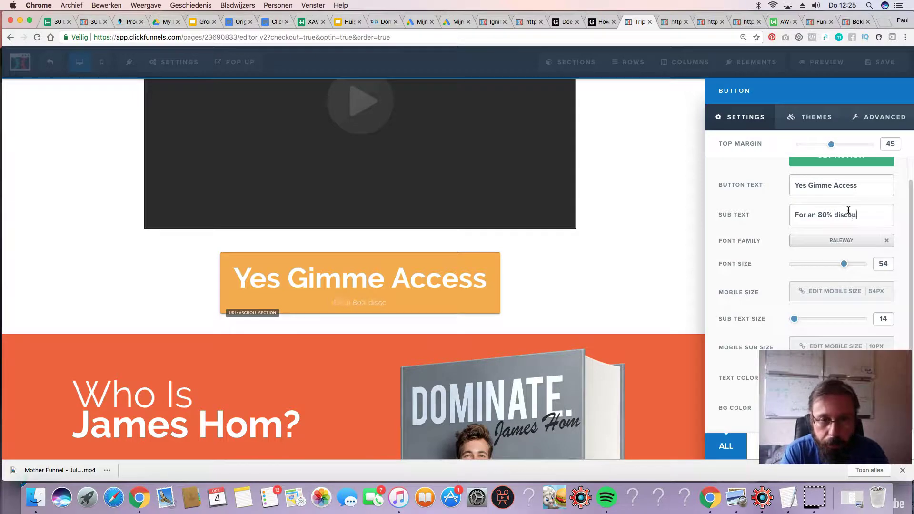
click(295, 298)
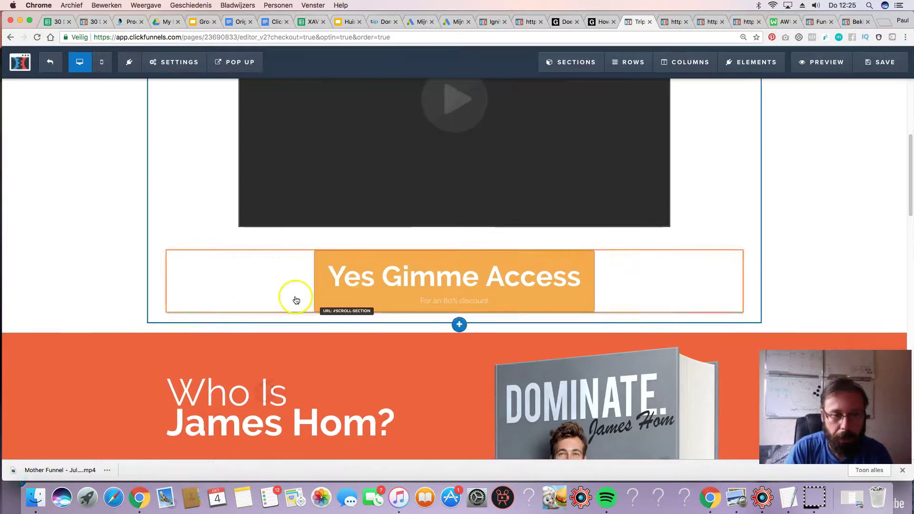
- Browse the first two pages of the uploaded image library from the book image's settings, and cancel the selection
scroll(294, 299, down, 4)
scroll(295, 297, down, 3)
scroll(244, 203, up, 2)
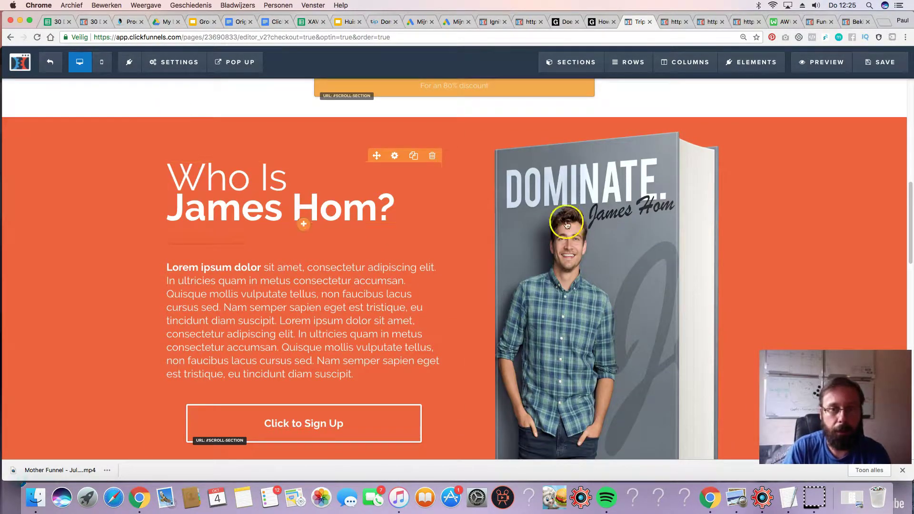
click(606, 240)
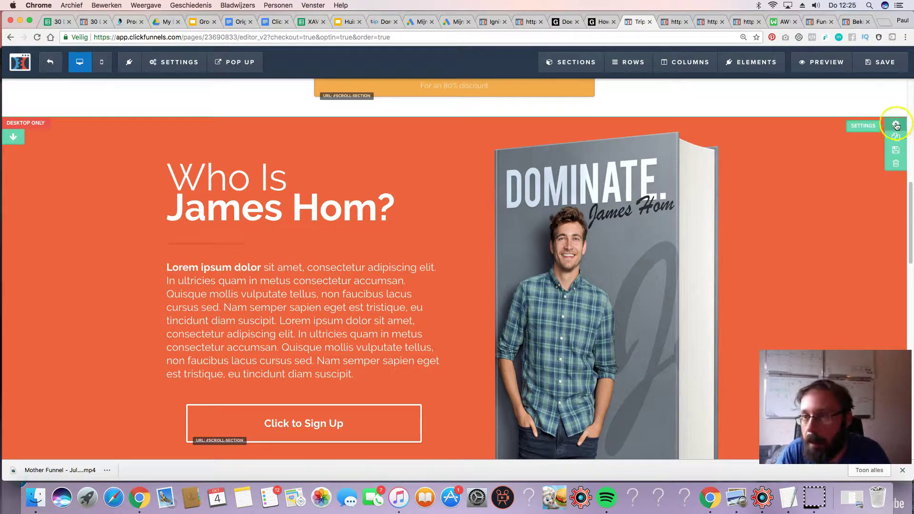
click(695, 124)
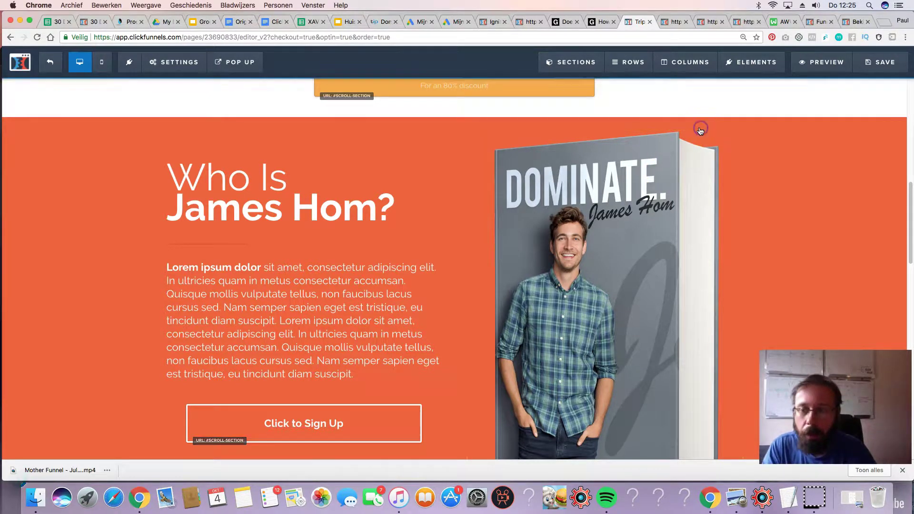
click(891, 175)
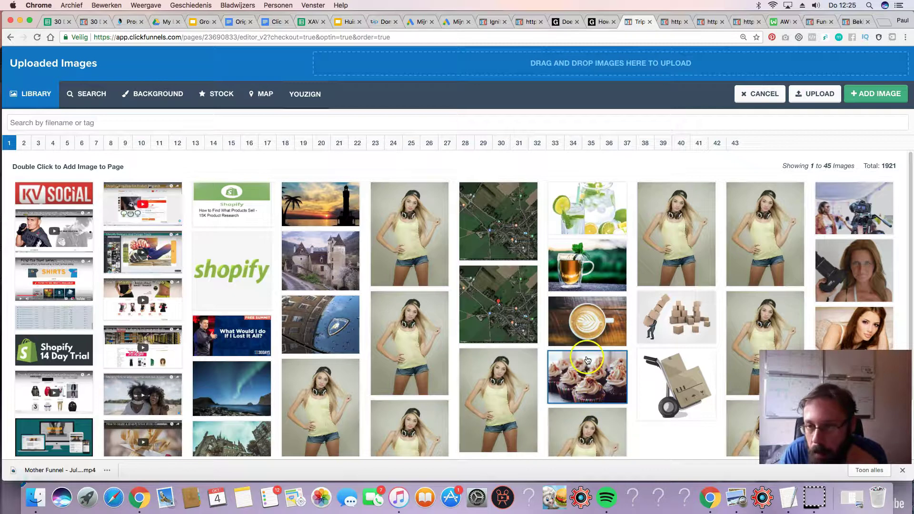
click(740, 318)
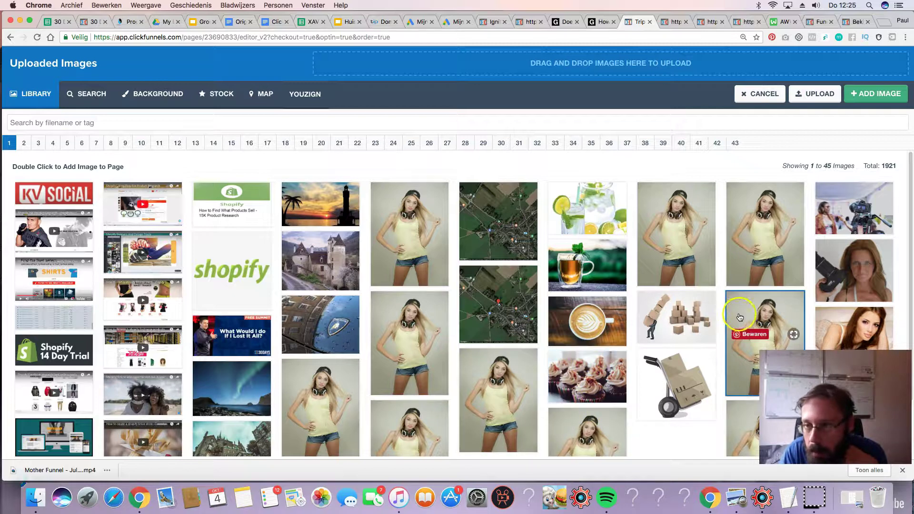
click(23, 143)
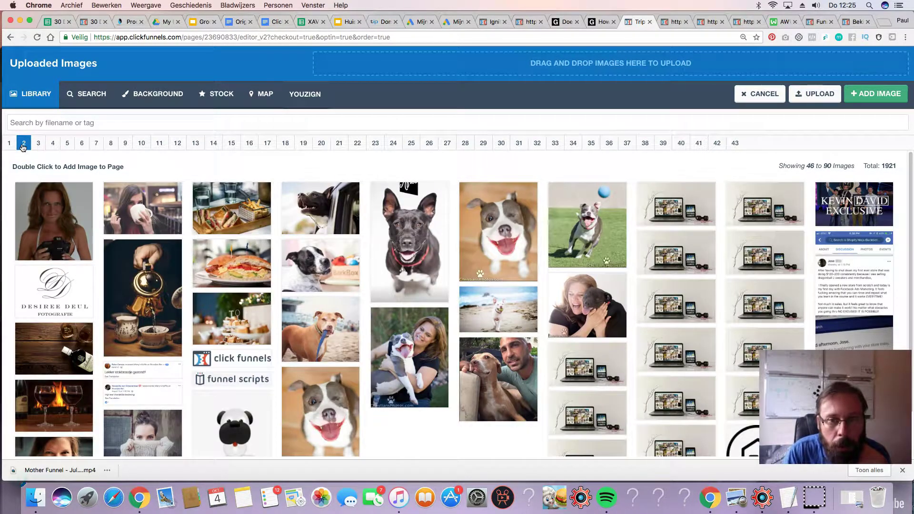
click(760, 94)
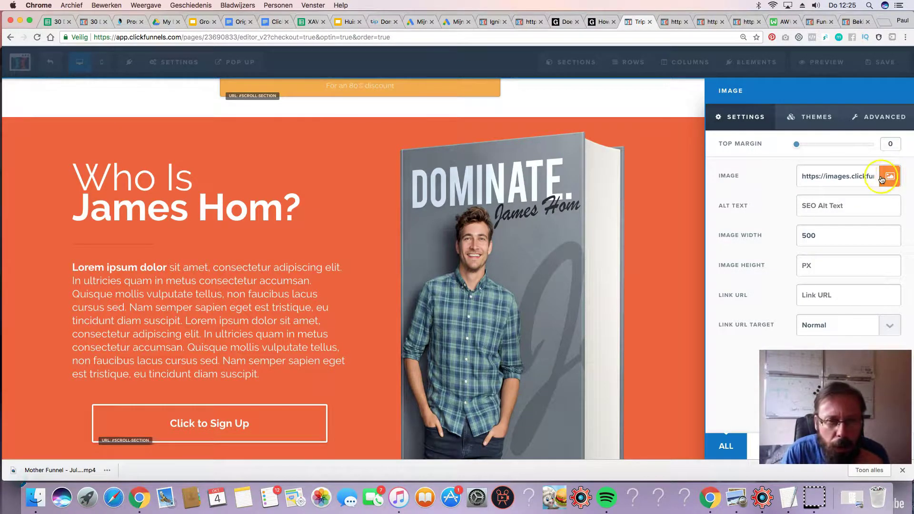
click(110, 169)
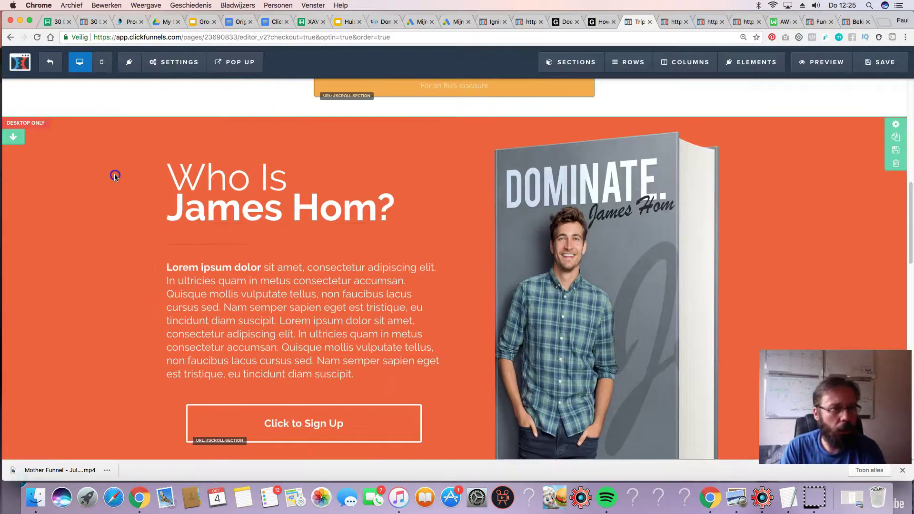
- Replace the person's name in the "Who Is" heading of the book section with the author's full name
click(207, 180)
drag(211, 202, 301, 207)
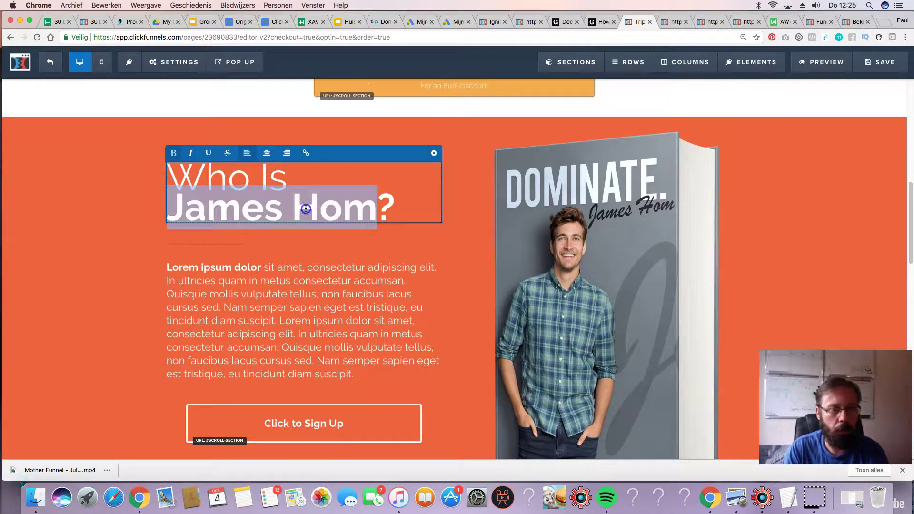
text(Paul)
text( FG)
key(BackSpace)
key(BackSpace)
text(Groothuijsen)
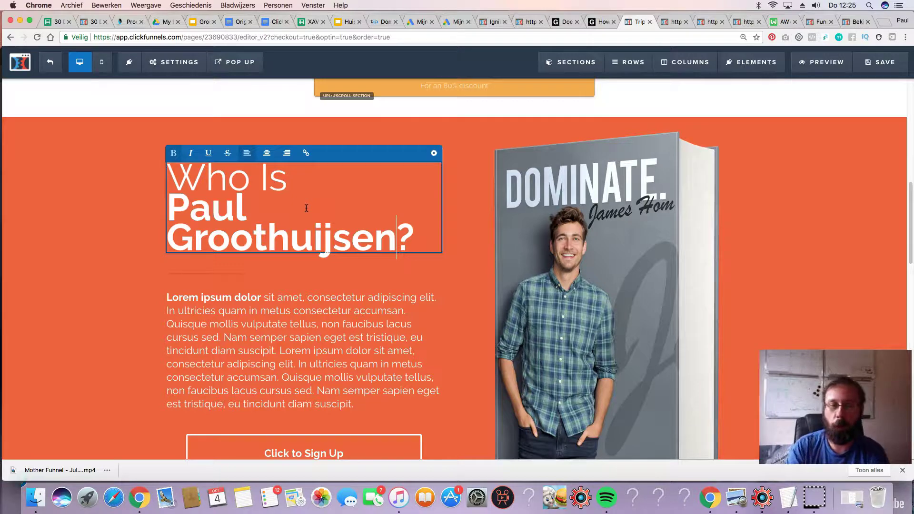
click(287, 335)
- Review the whole sales page, from the headline and training video down to the order form, testimonial and footer
scroll(380, 298, up, 10)
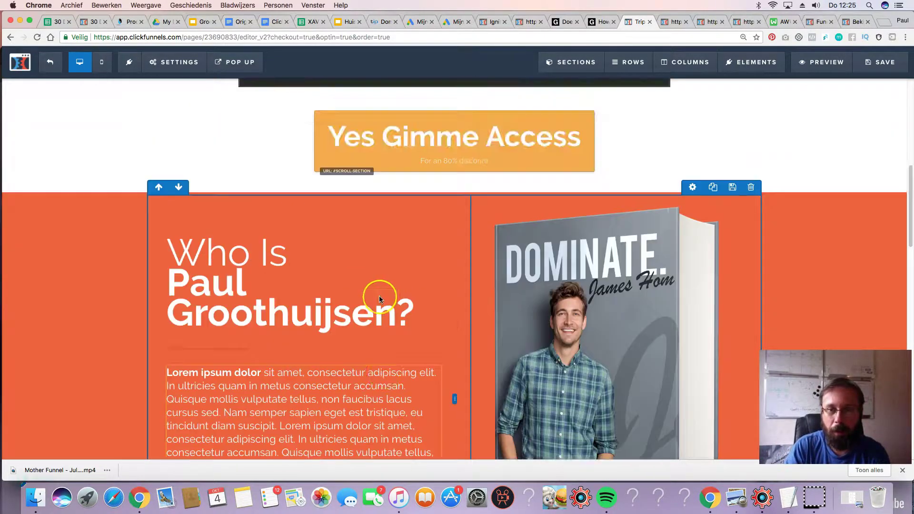
scroll(369, 297, down, 4)
scroll(351, 312, down, 15)
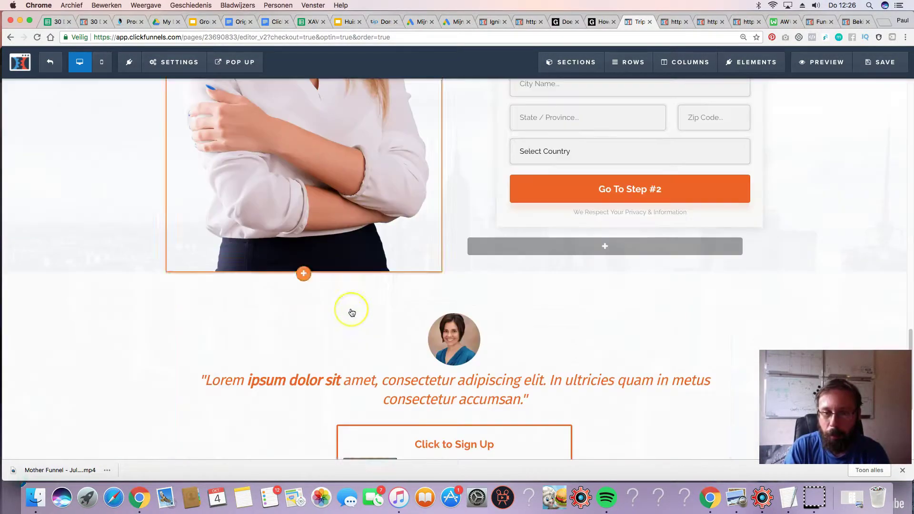
click(376, 283)
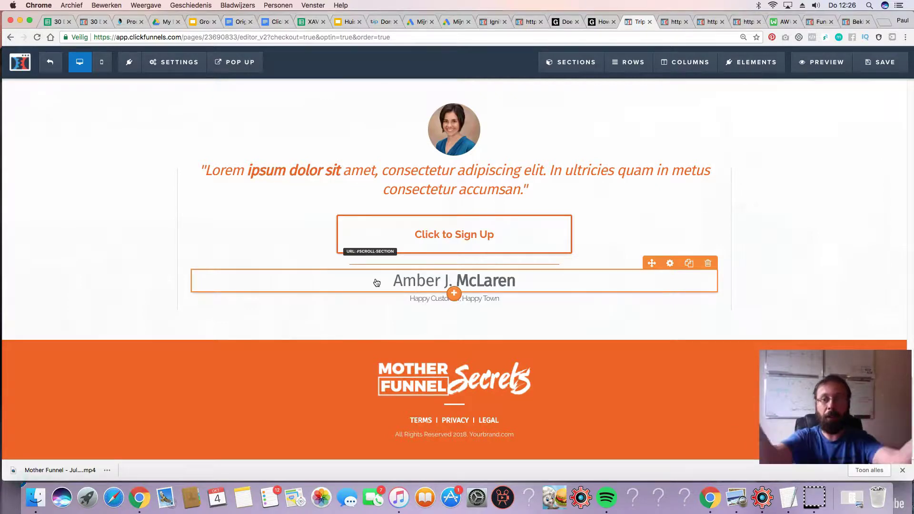
scroll(450, 259, up, 15)
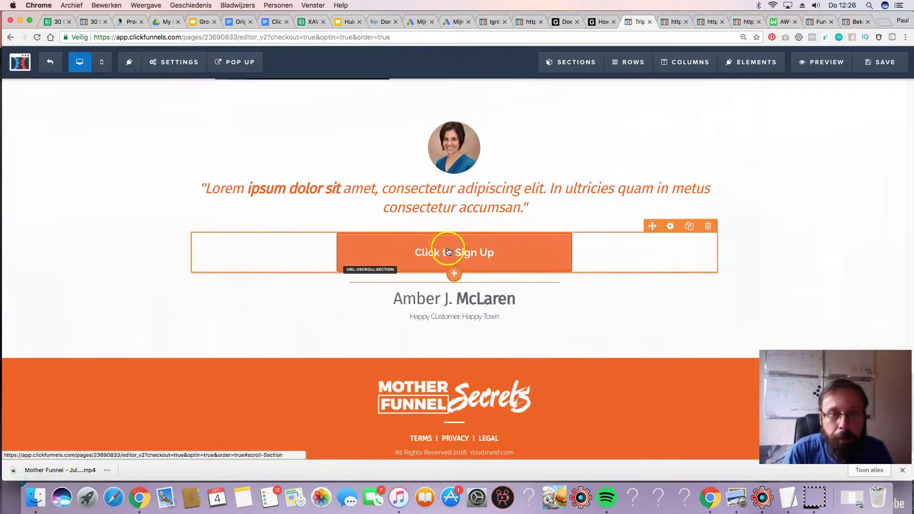
scroll(444, 250, up, 10)
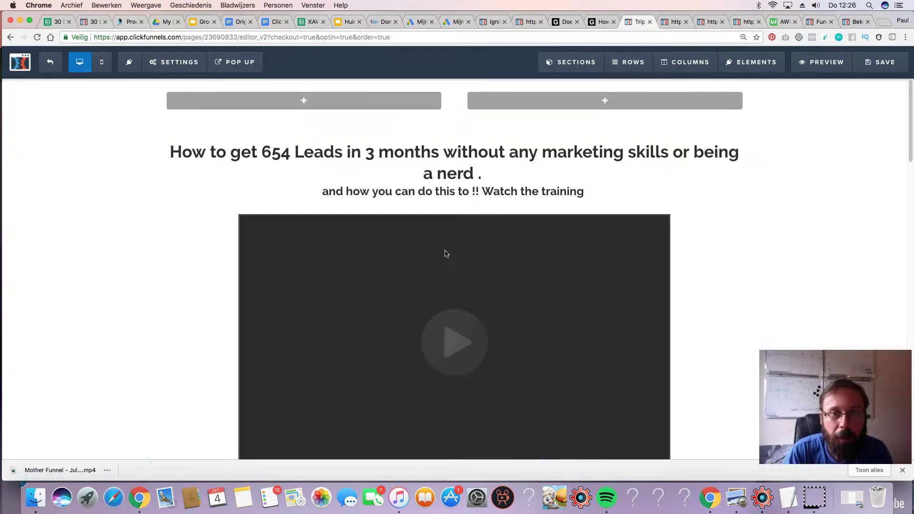
scroll(445, 253, down, 3)
scroll(445, 254, up, 1)
scroll(447, 259, down, 15)
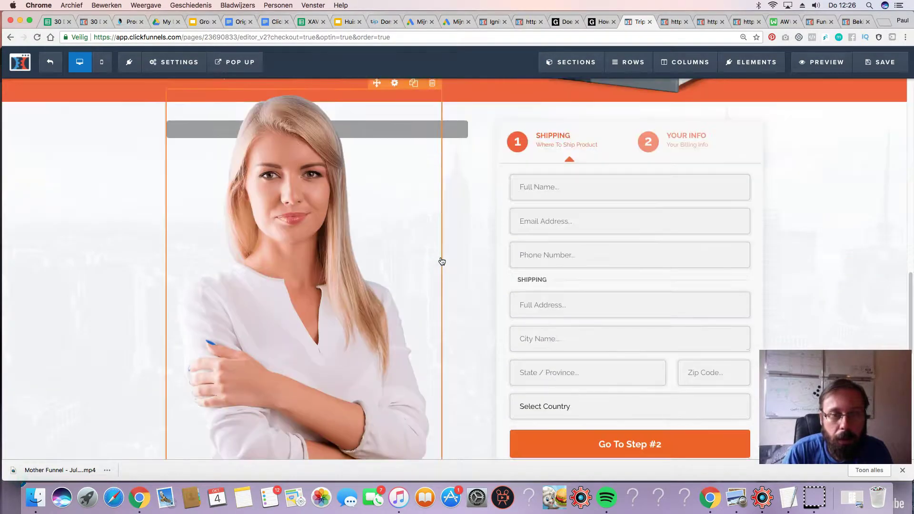
- Save the sales page and check the area around the end of the order form
click(691, 195)
click(866, 63)
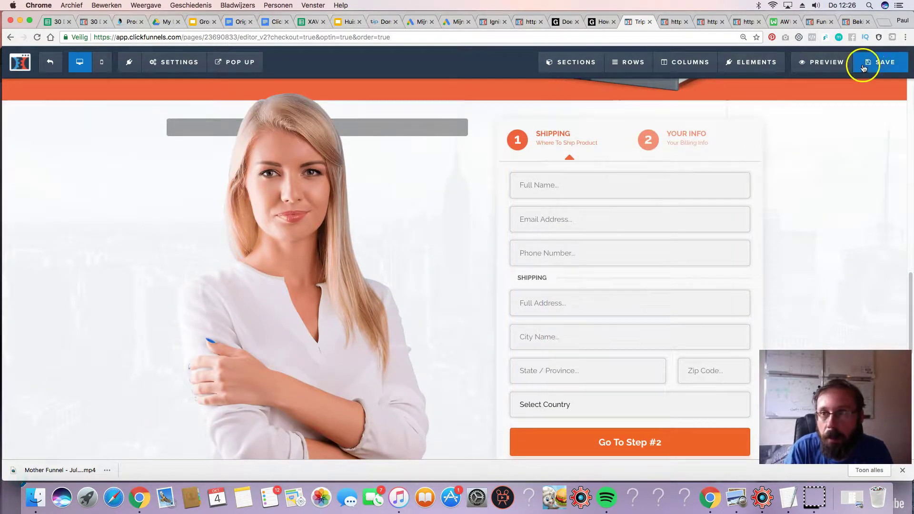
click(397, 234)
scroll(393, 234, down, 1)
scroll(394, 234, down, 3)
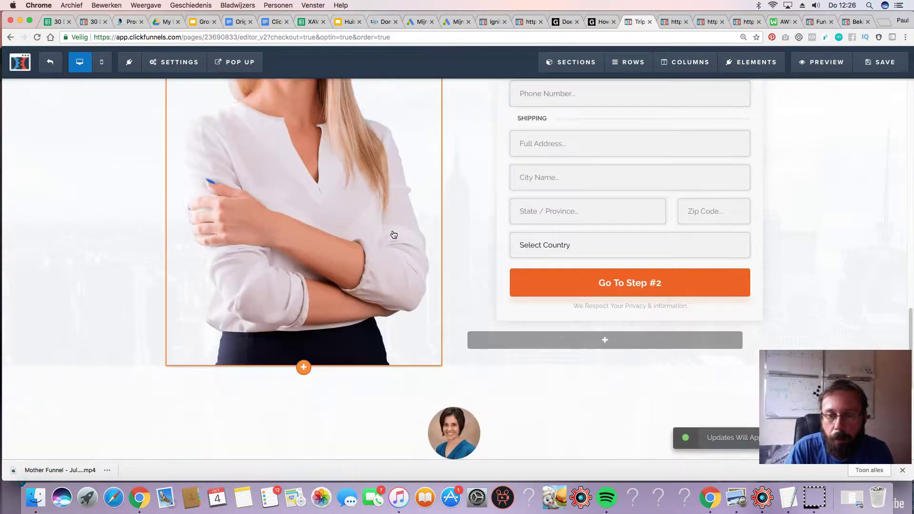
scroll(394, 234, down, 1)
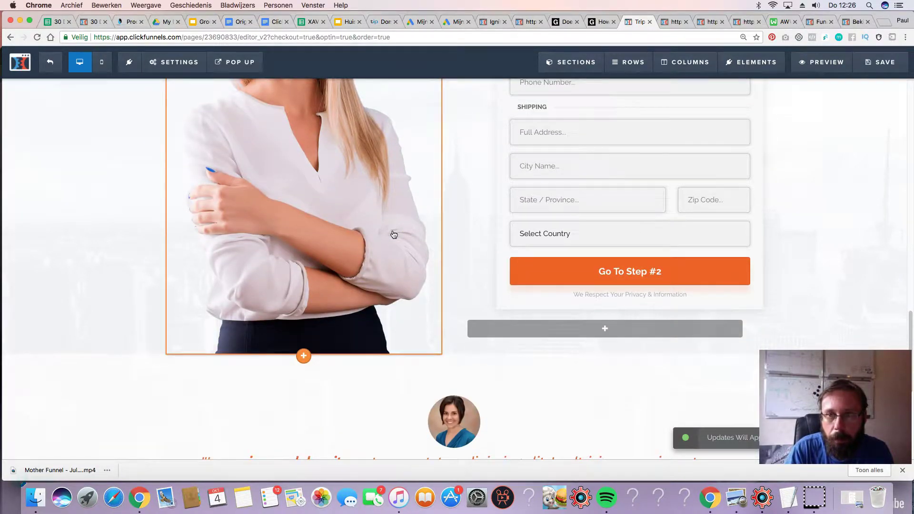
- Leave the page editor for the funnel overview and check the live opt-in page at the funnel URL
click(49, 63)
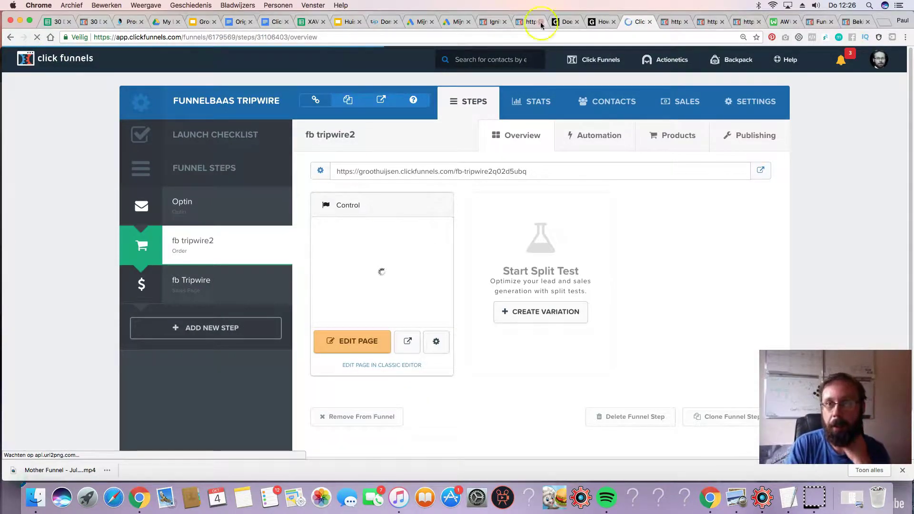
click(380, 100)
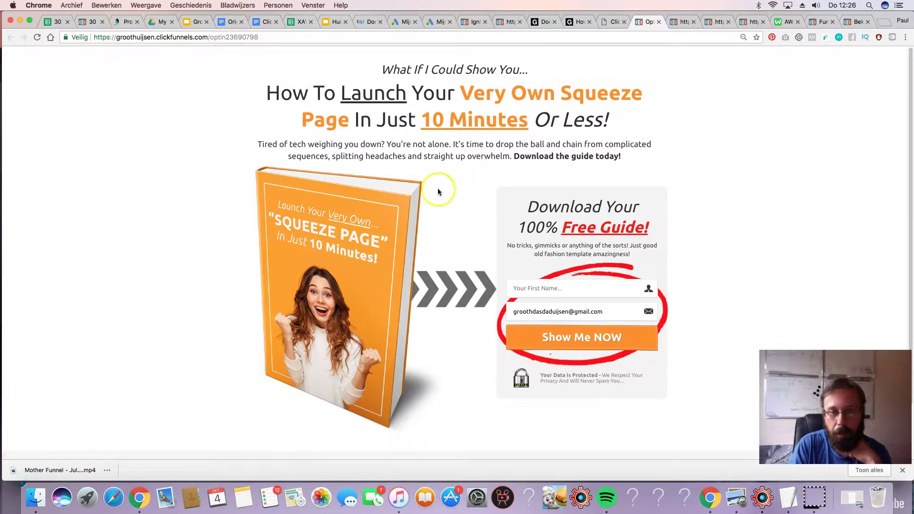
click(614, 22)
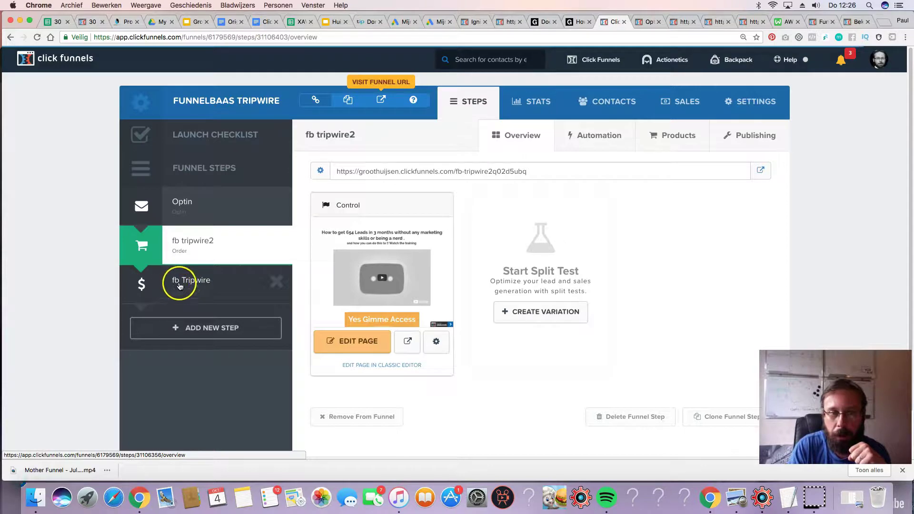
- Remove the fb Tripwire sales page from the funnel and create a new funnel step named "fb Confirmation"
click(230, 284)
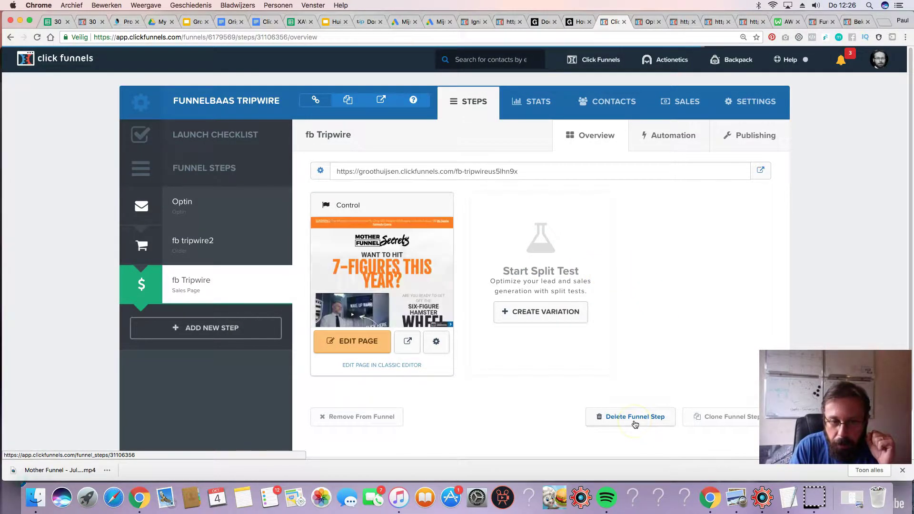
click(383, 415)
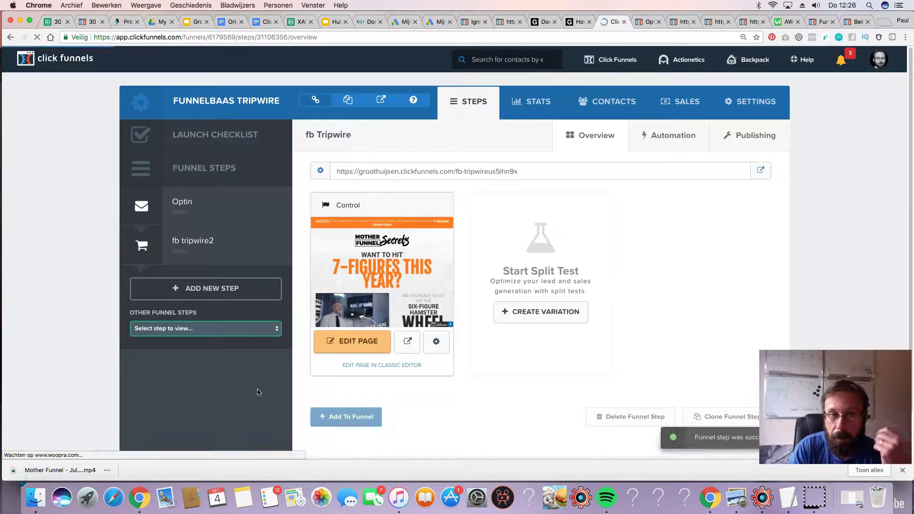
click(220, 288)
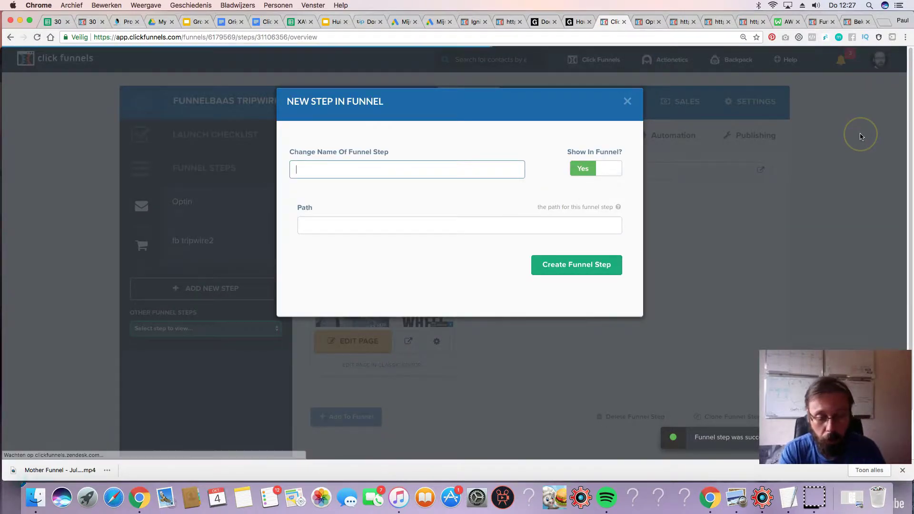
text(Confirmation)
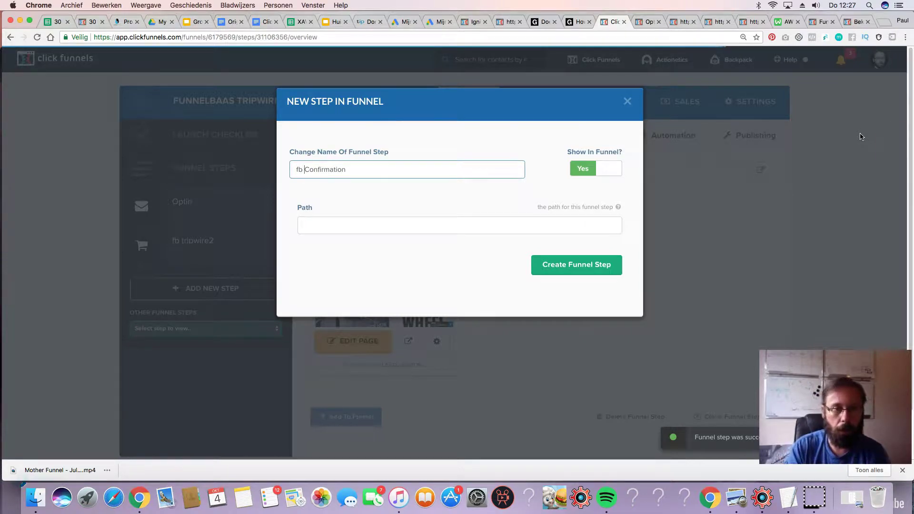
click(558, 270)
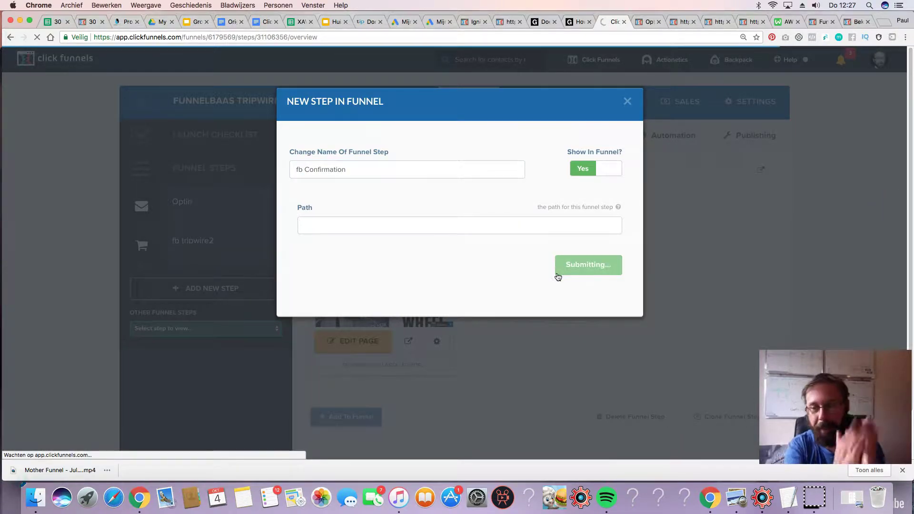
- Switch to the AWW board and mark the second page "Sp" and the third "order", with arrows linking them in both directions
click(780, 22)
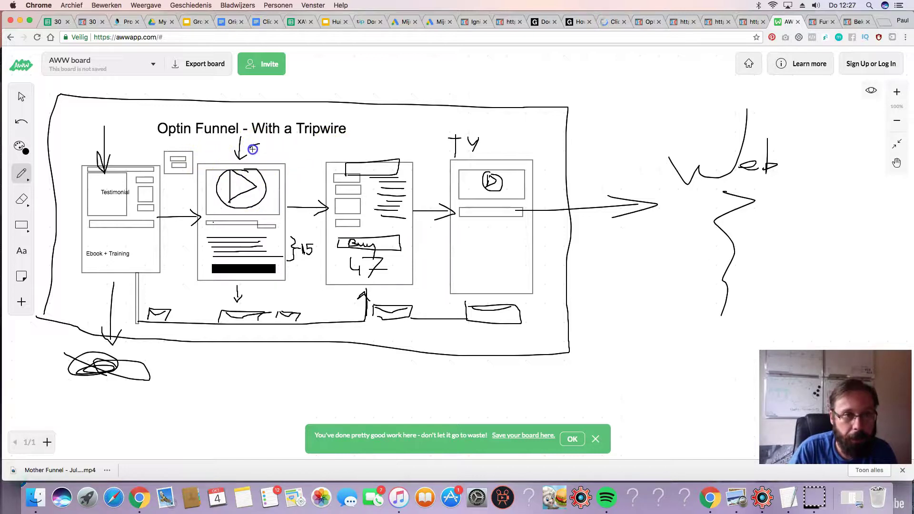
drag(264, 153, 268, 151)
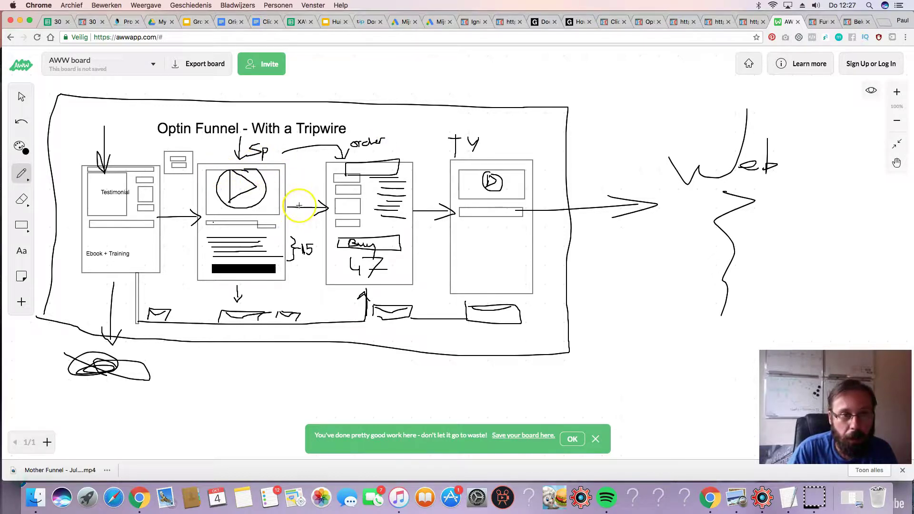
drag(324, 188, 290, 188)
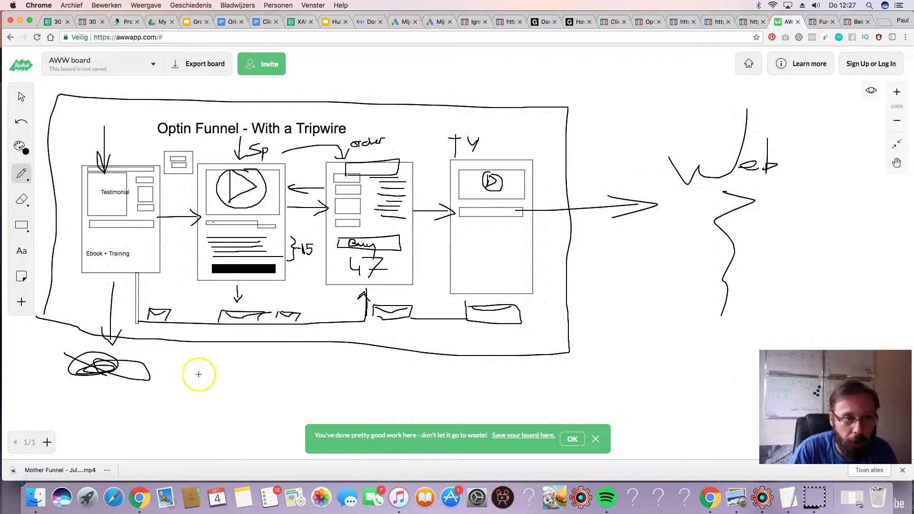
- Sketch a row of three boxes connected by arrows below the framed tripwire funnel diagram
scroll(172, 354, down, 2)
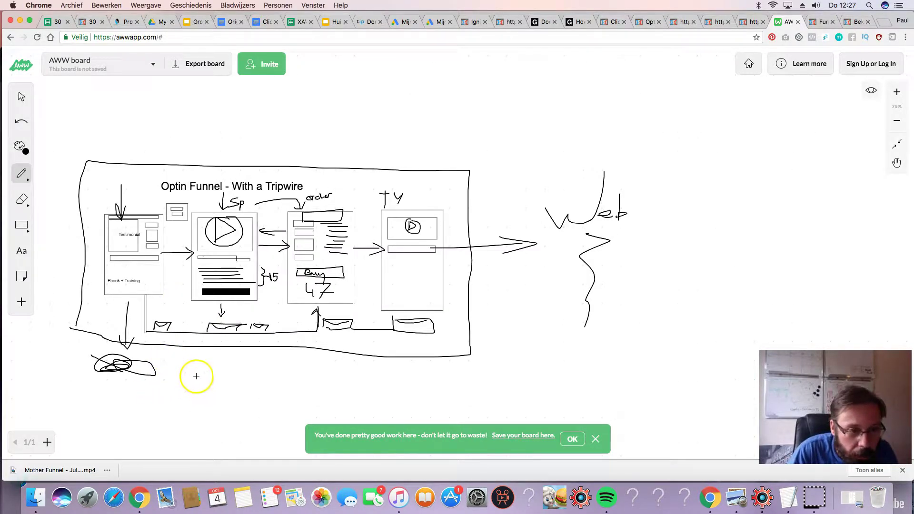
drag(201, 365, 206, 423)
mouse_move(200, 365)
mouse_down()
mouse_move(268, 364)
mouse_move(267, 416)
mouse_move(207, 420)
mouse_up()
mouse_move(111, 378)
mouse_down()
mouse_move(149, 379)
mouse_move(150, 424)
mouse_up()
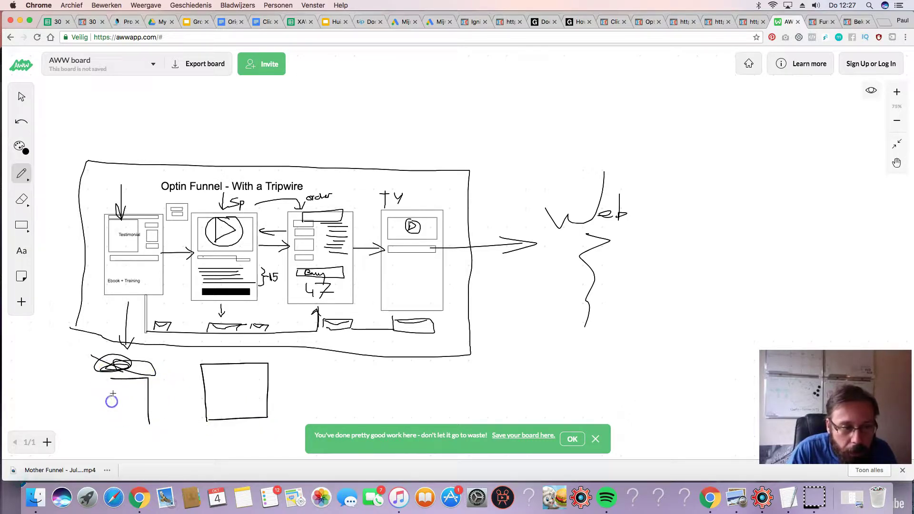
mouse_move(117, 423)
mouse_down()
mouse_move(166, 423)
mouse_move(182, 398)
mouse_up()
mouse_move(282, 389)
mouse_down()
mouse_move(319, 386)
mouse_move(315, 394)
mouse_up()
mouse_move(337, 363)
mouse_down()
mouse_move(400, 361)
mouse_move(400, 414)
mouse_move(334, 373)
mouse_move(336, 363)
mouse_up()
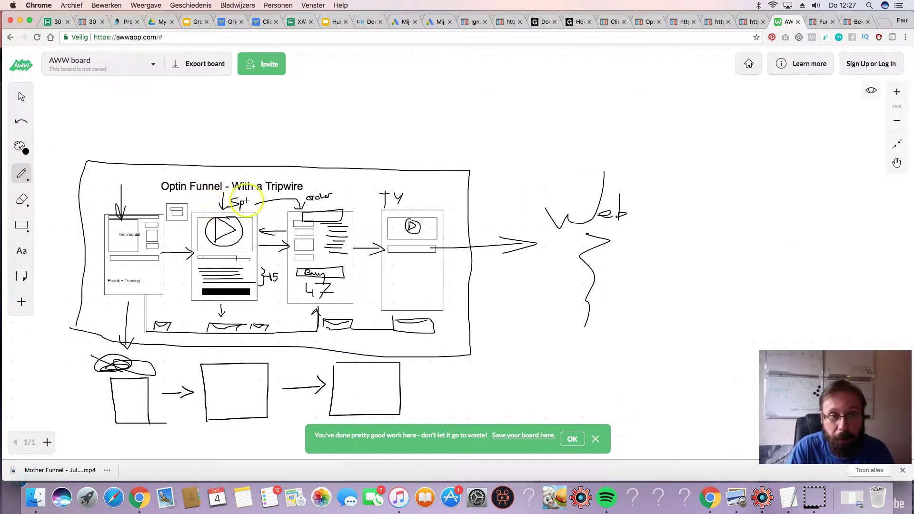
- Circle the "Sp" label and draw a diagonal stroke outward from the play symbol in the second page sketch
click(247, 202)
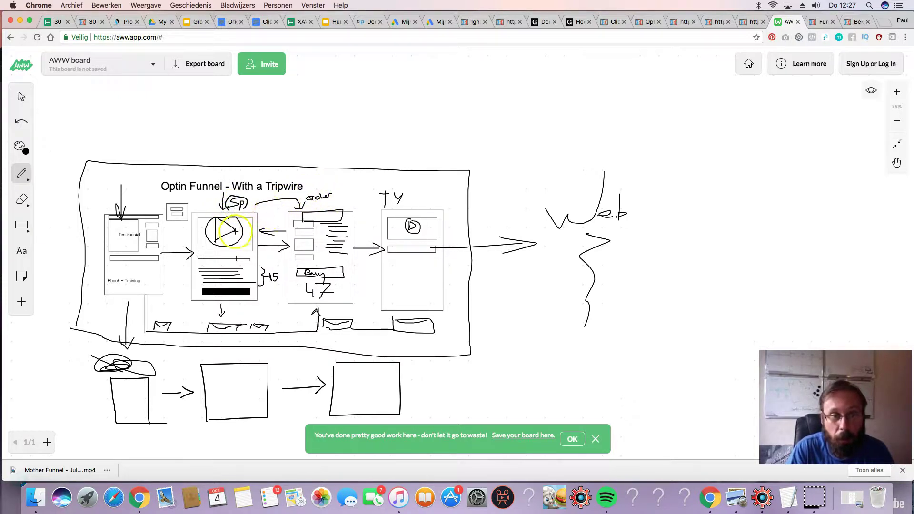
drag(235, 231, 277, 212)
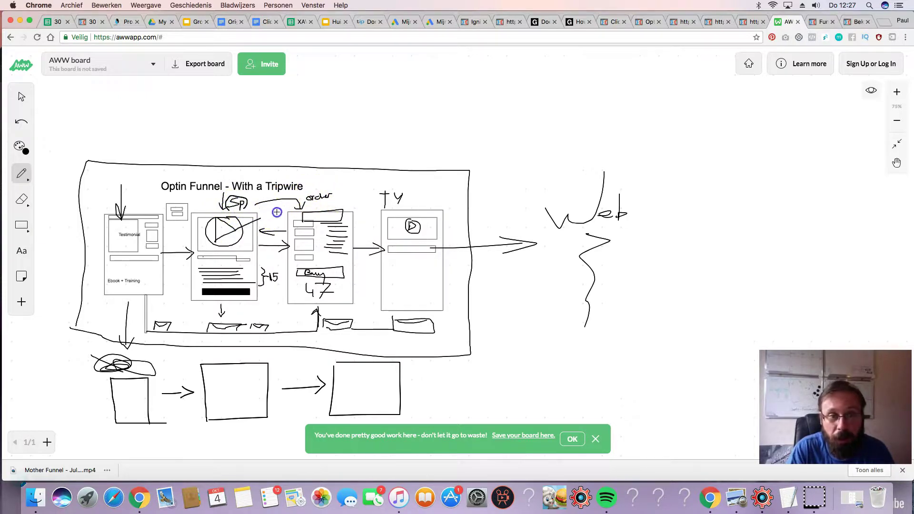
- Switch back to the ClickFunnels funnel overview and browse the email opt-in templates for the fb Confirmation step
click(681, 22)
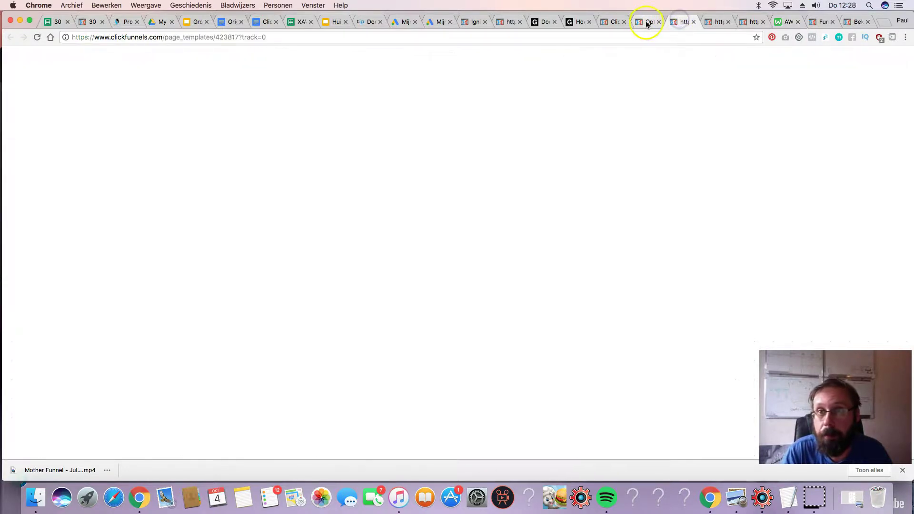
click(648, 22)
click(610, 21)
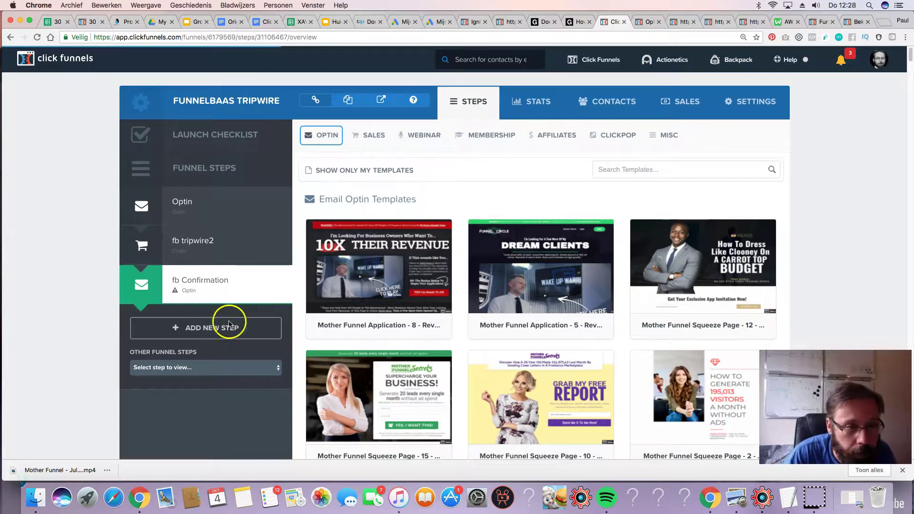
mouse_move(718, 219)
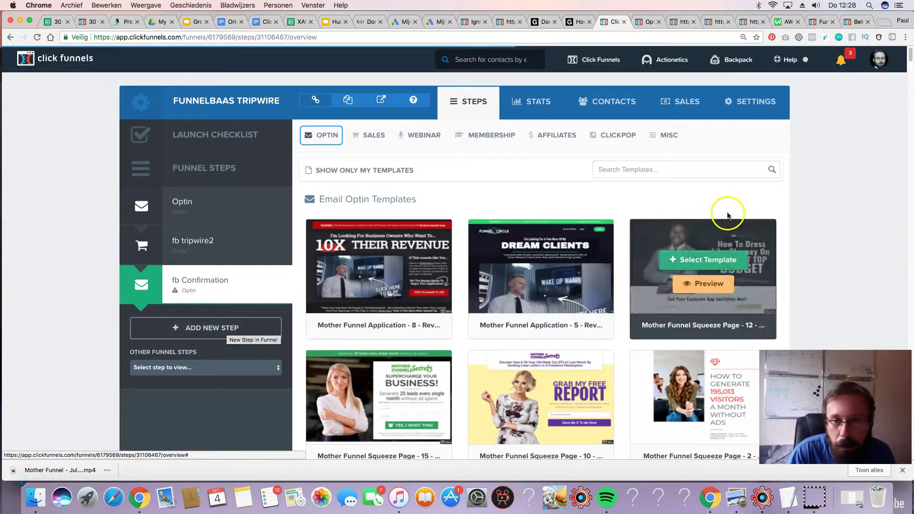
scroll(718, 220, down, 15)
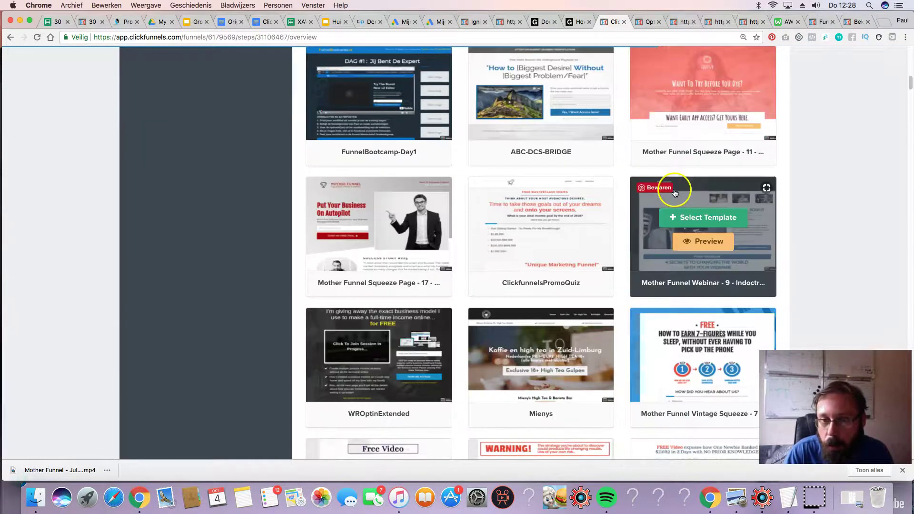
scroll(666, 195, down, 5)
scroll(475, 191, up, 20)
- Browse the One Click Downsell sales templates for the fb Confirmation step
mouse_move(370, 141)
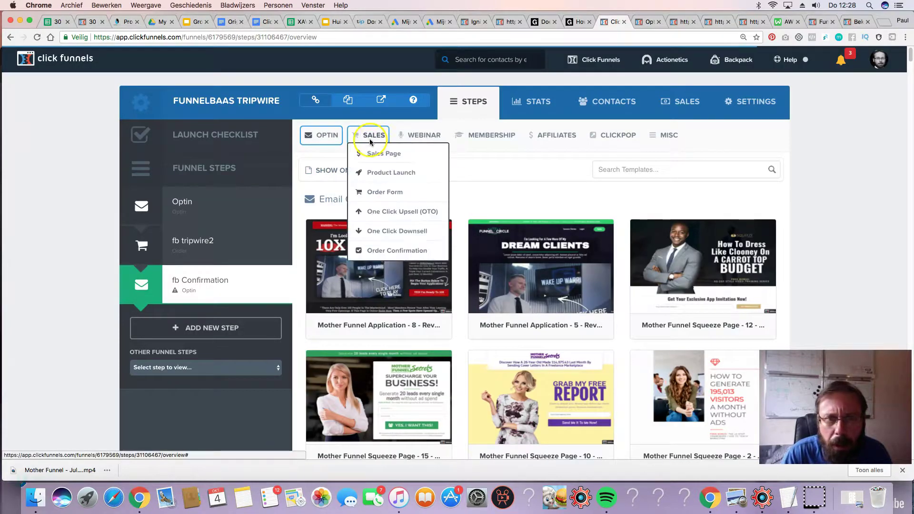
click(398, 232)
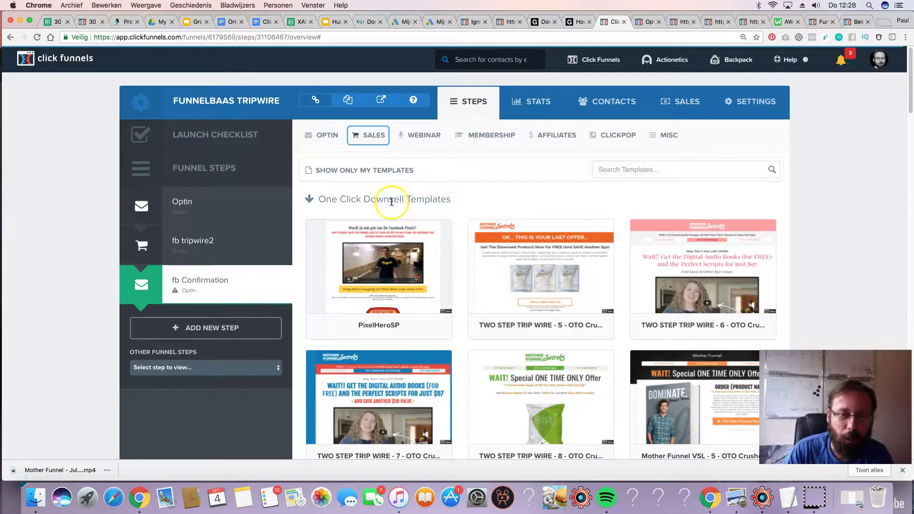
scroll(512, 253, down, 4)
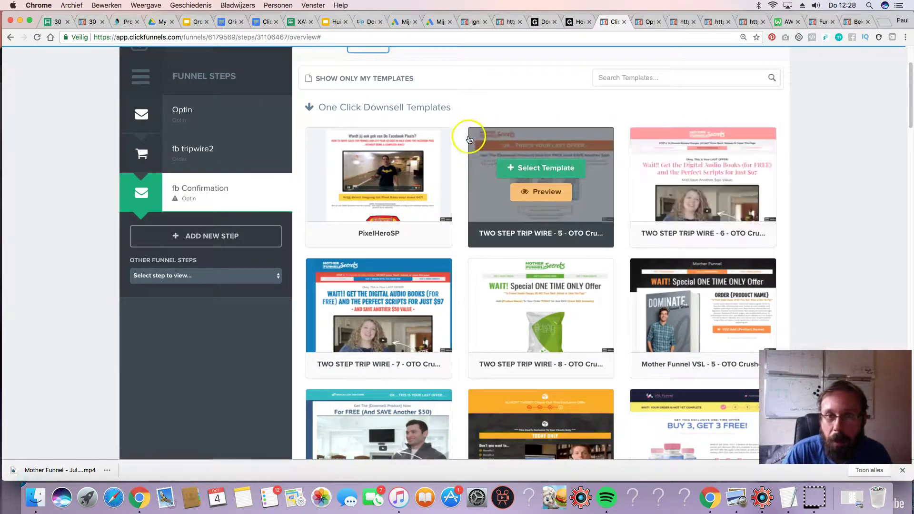
scroll(469, 138, up, 4)
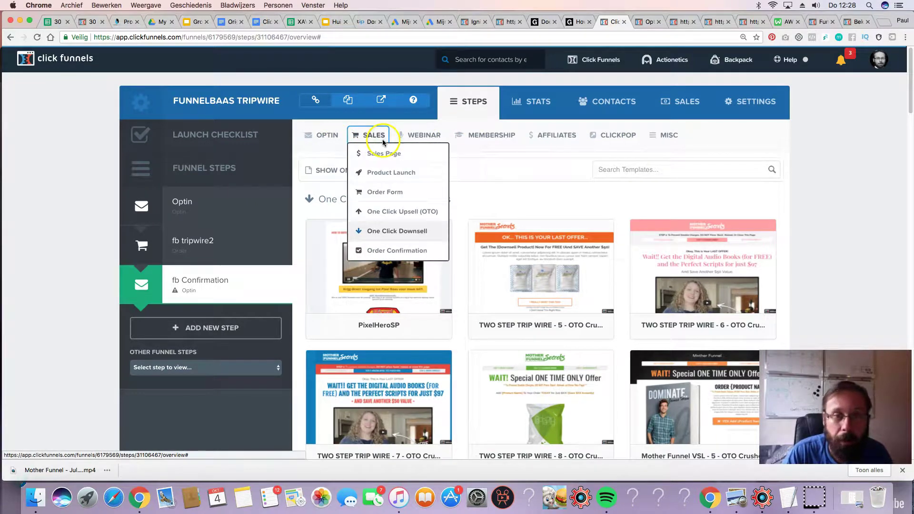
- List the Order Confirmation templates for the fb Confirmation step and preview the Pixelbaas template
click(395, 251)
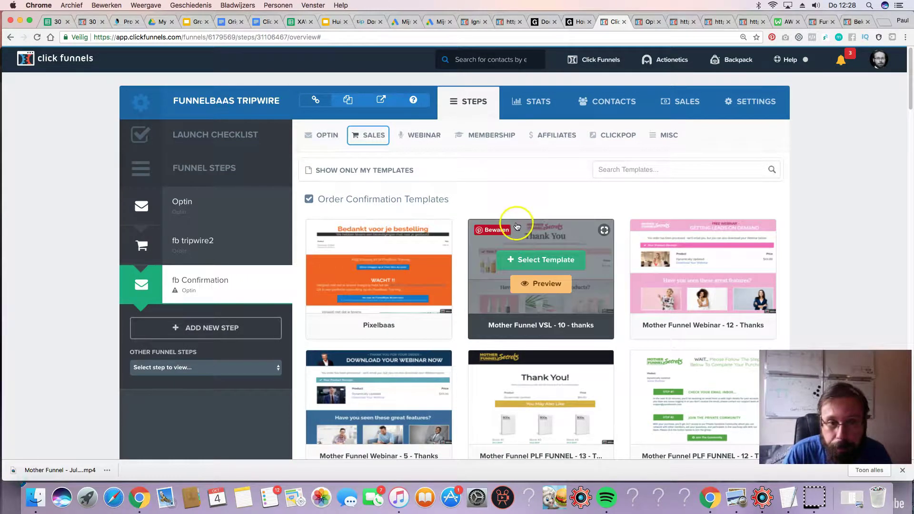
click(395, 285)
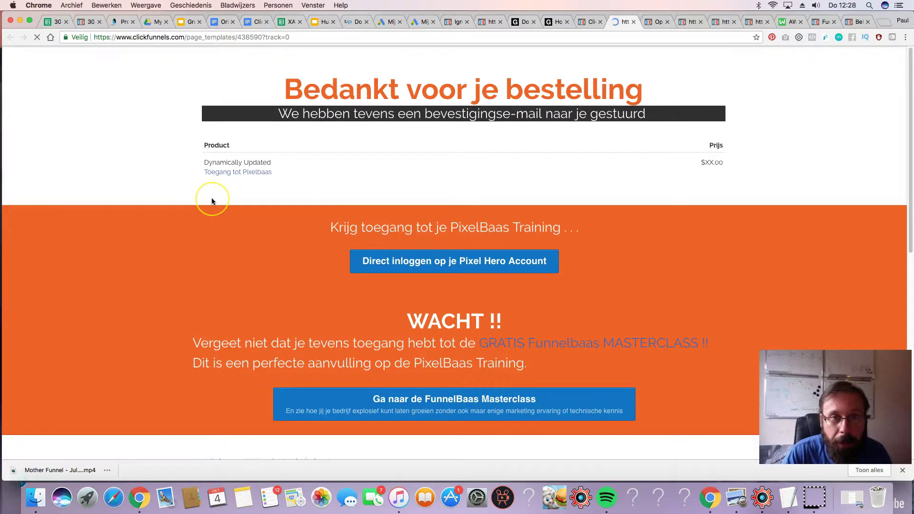
scroll(212, 200, down, 10)
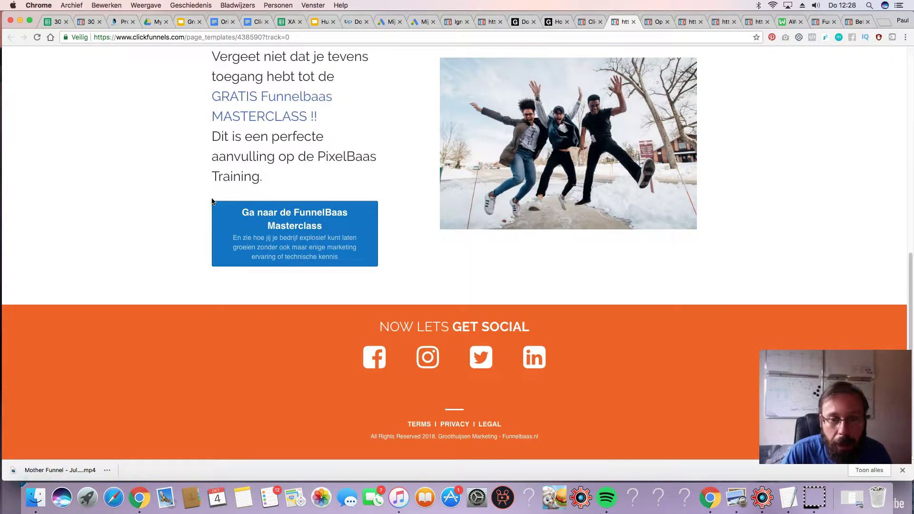
scroll(208, 205, down, 1)
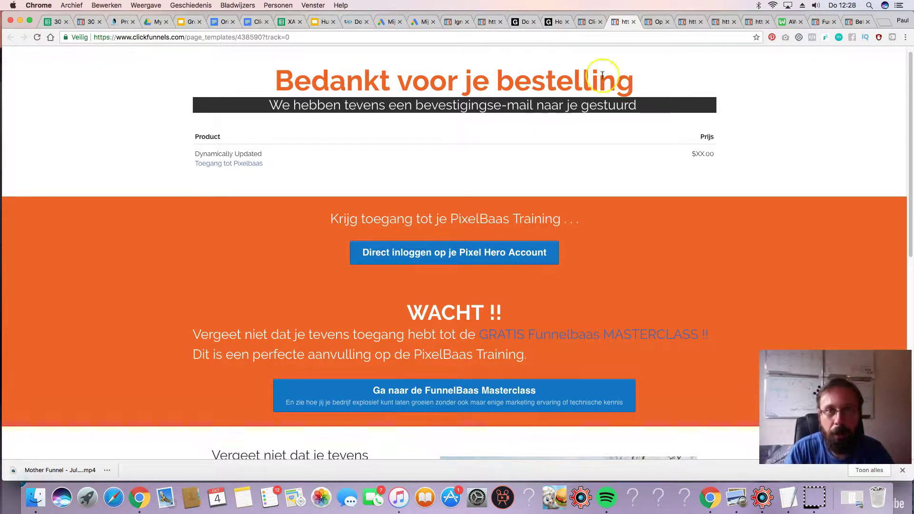
click(585, 23)
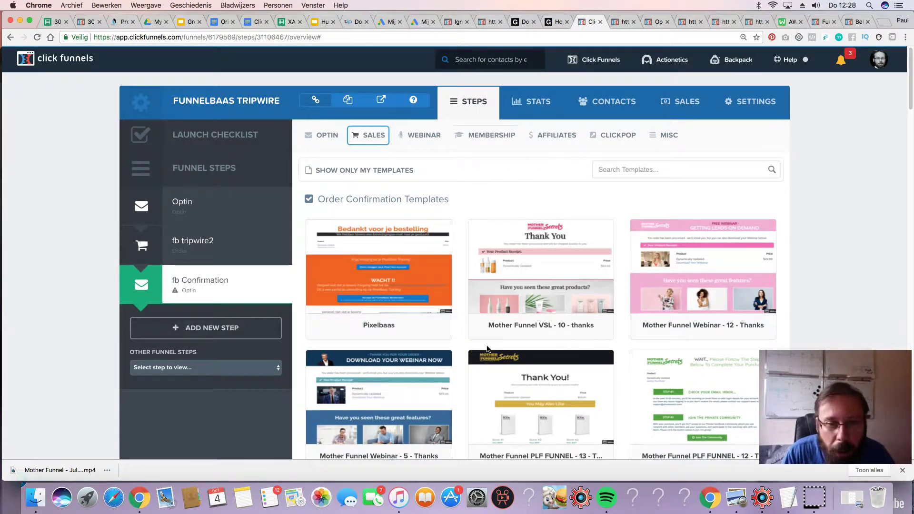
- Browse the Order Confirmation templates and open a preview of Mother Funnel VSL - 5 - thanks
mouse_move(408, 291)
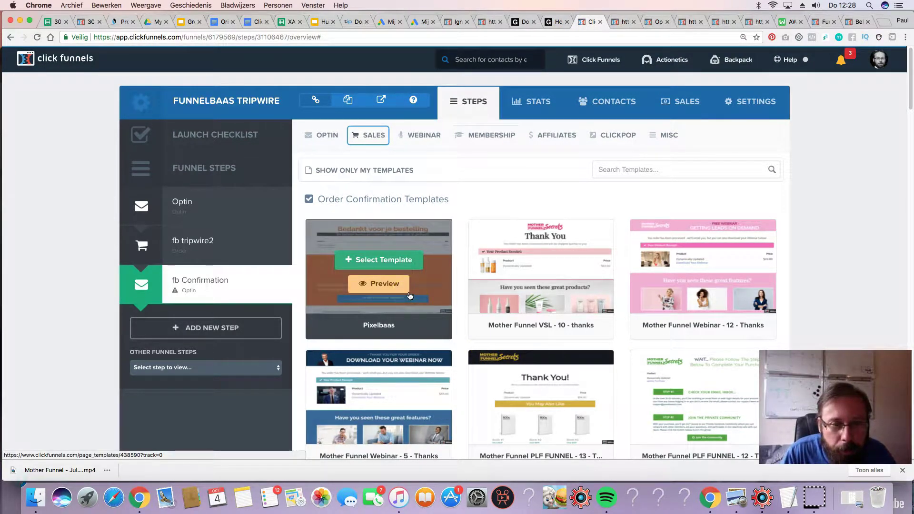
scroll(571, 224, down, 6)
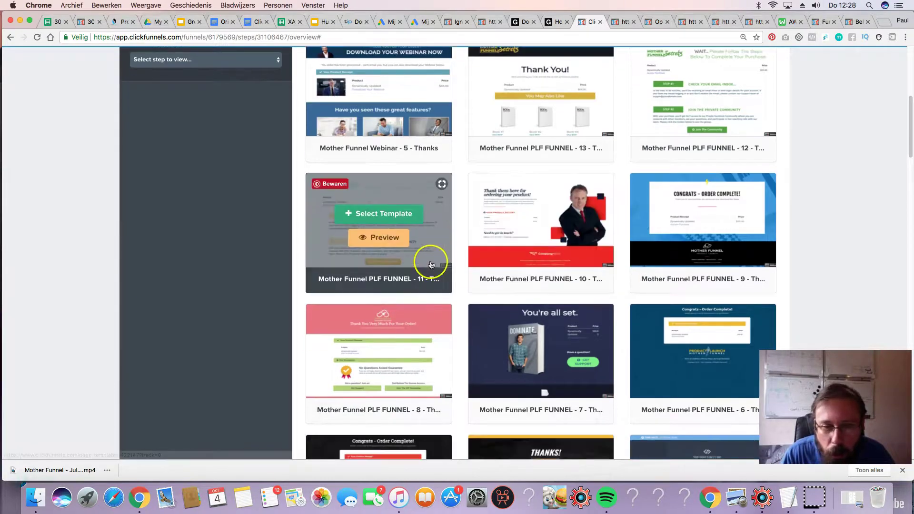
scroll(431, 265, down, 9)
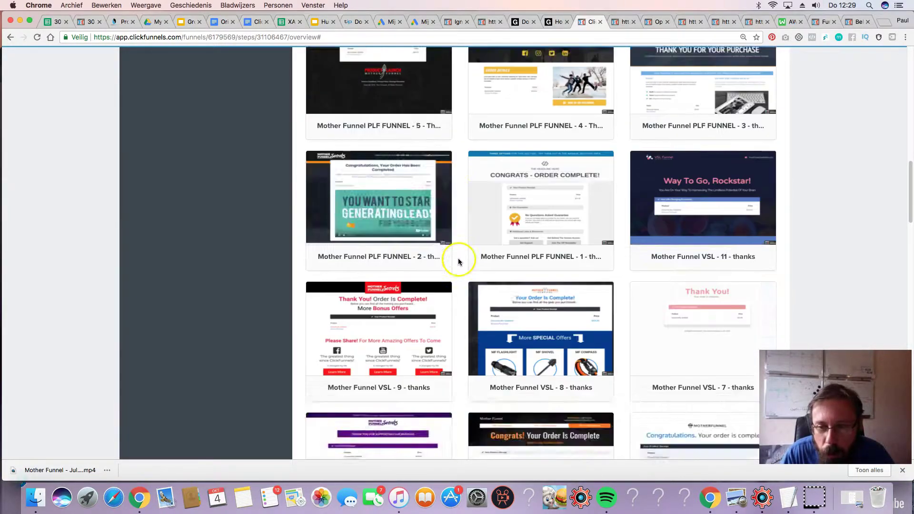
scroll(458, 261, down, 8)
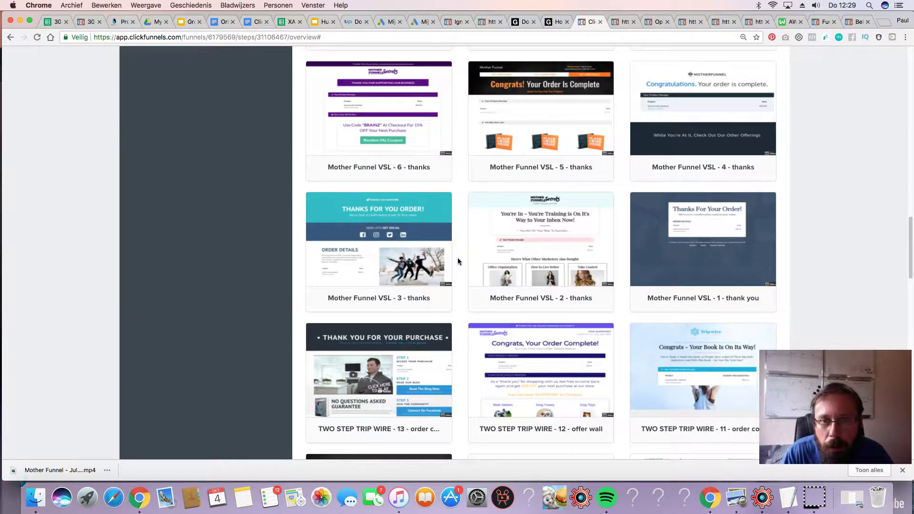
scroll(458, 258, up, 4)
click(542, 305)
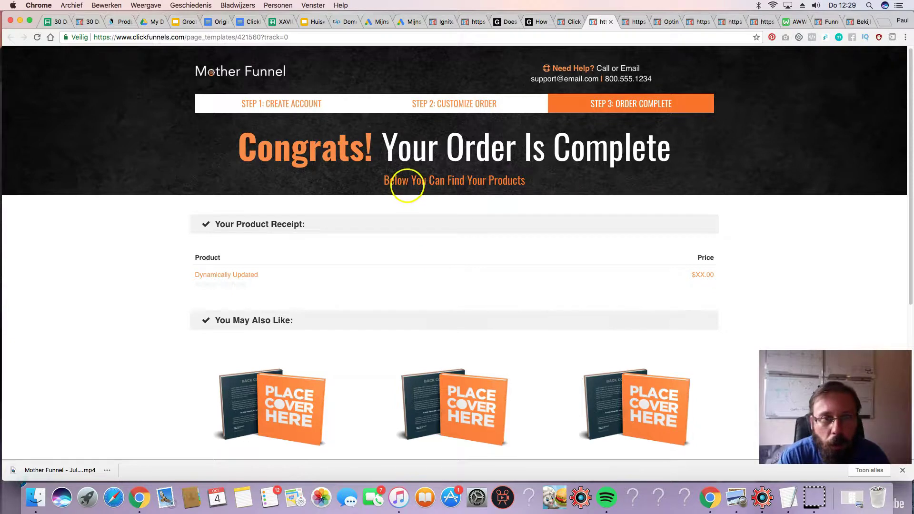
- Review the order-complete preview and apply the Mother Funnel VSL - 5 - thanks template to the fb Confirmation step
scroll(386, 177, down, 5)
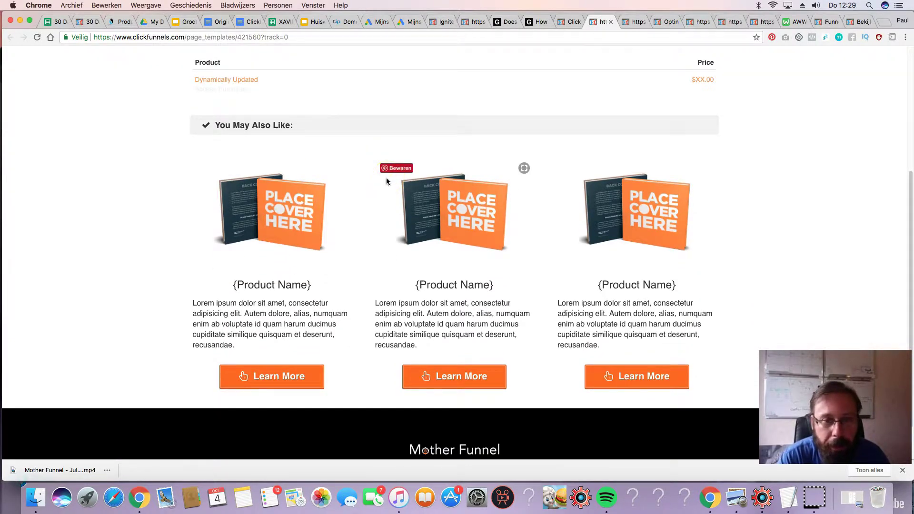
scroll(386, 179, down, 1)
scroll(387, 179, up, 5)
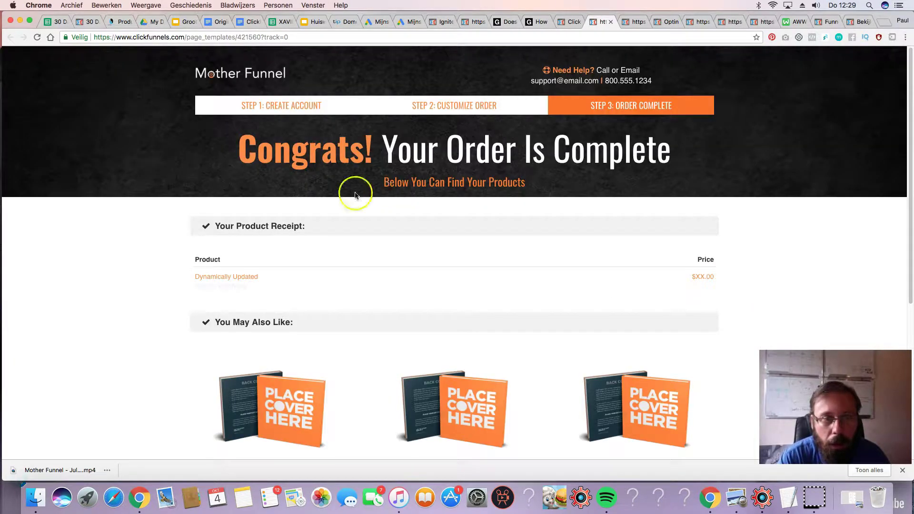
scroll(301, 312, down, 3)
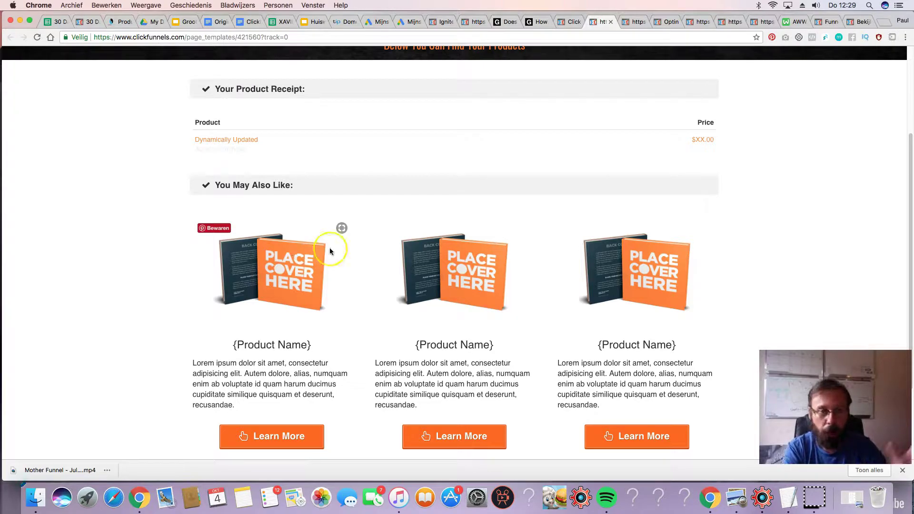
scroll(330, 252, up, 5)
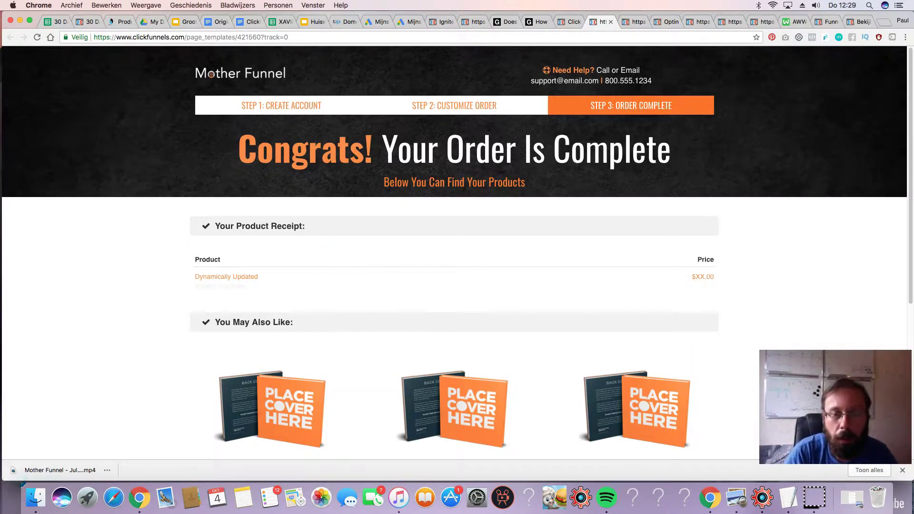
scroll(498, 186, down, 8)
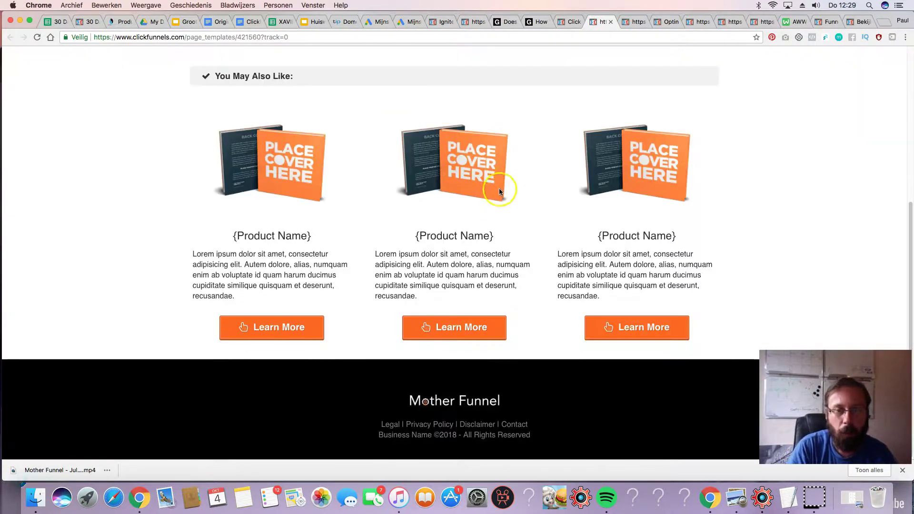
click(563, 22)
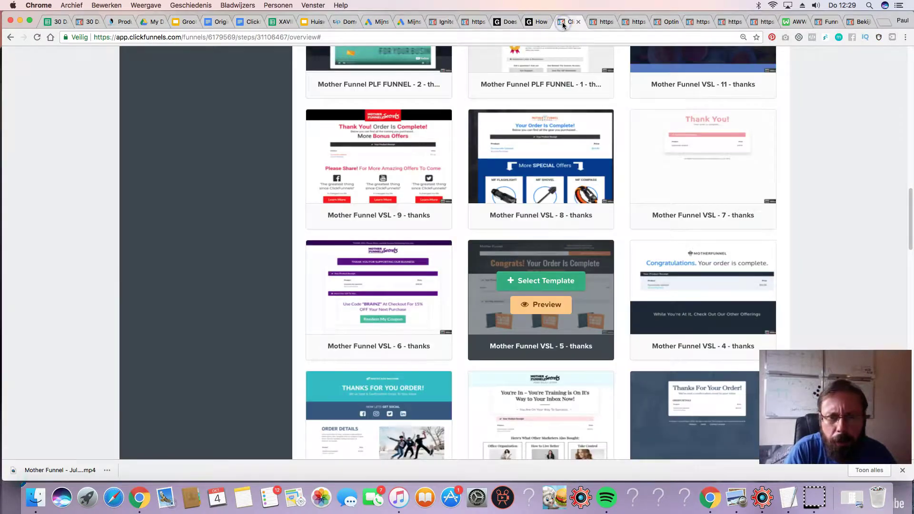
click(550, 281)
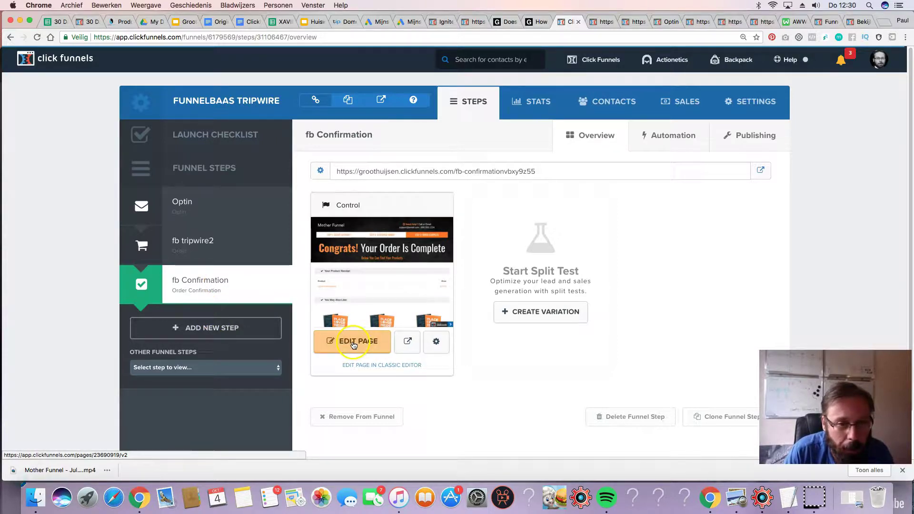
- Show the overview of the funnel's Optin step and start editing its page
click(203, 197)
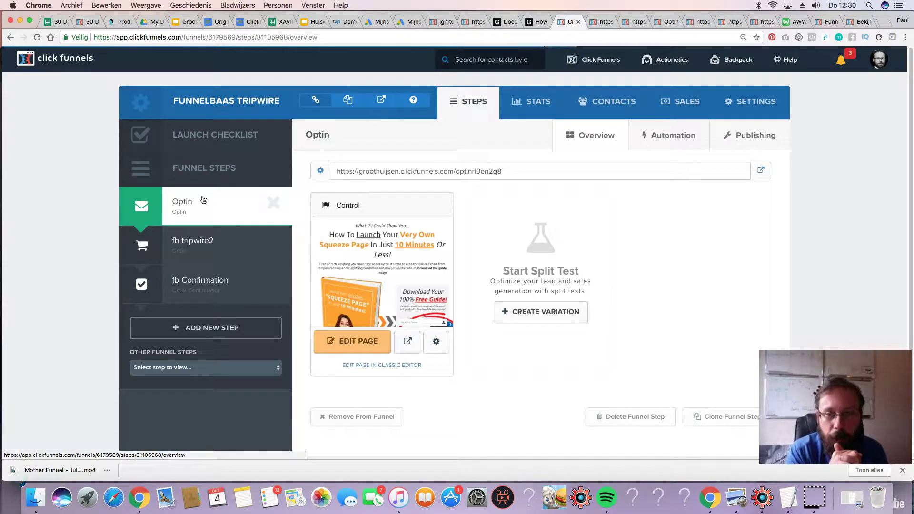
click(229, 212)
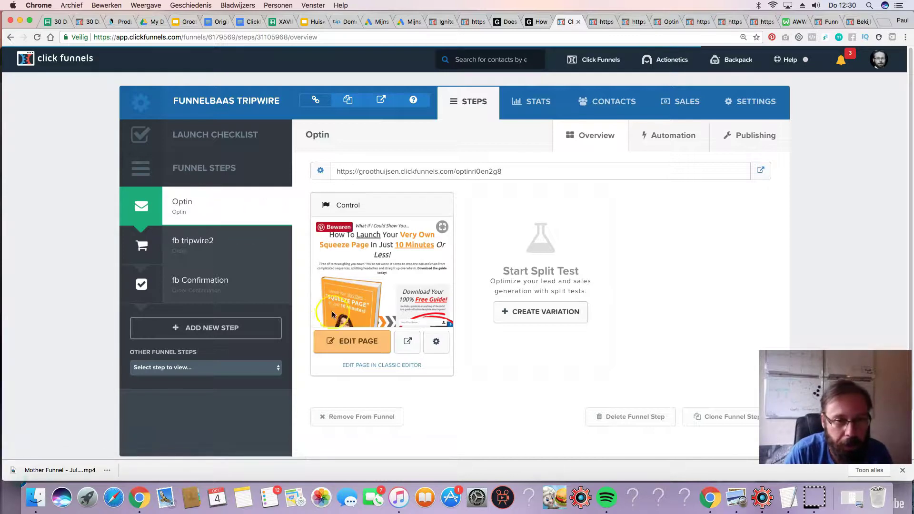
click(350, 335)
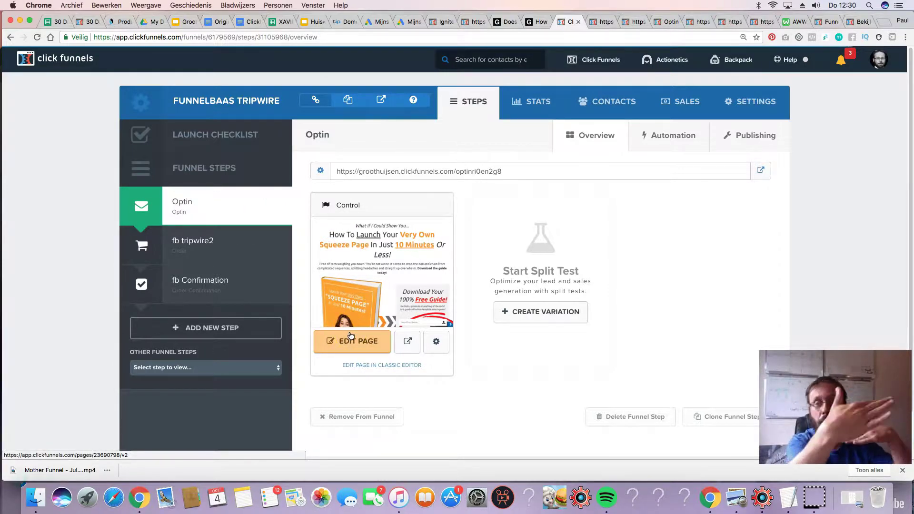
- Switch to the AWW whiteboard and draw a bent arrow down and rightward from the first box below the framed funnel
click(794, 21)
scroll(127, 376, down, 10)
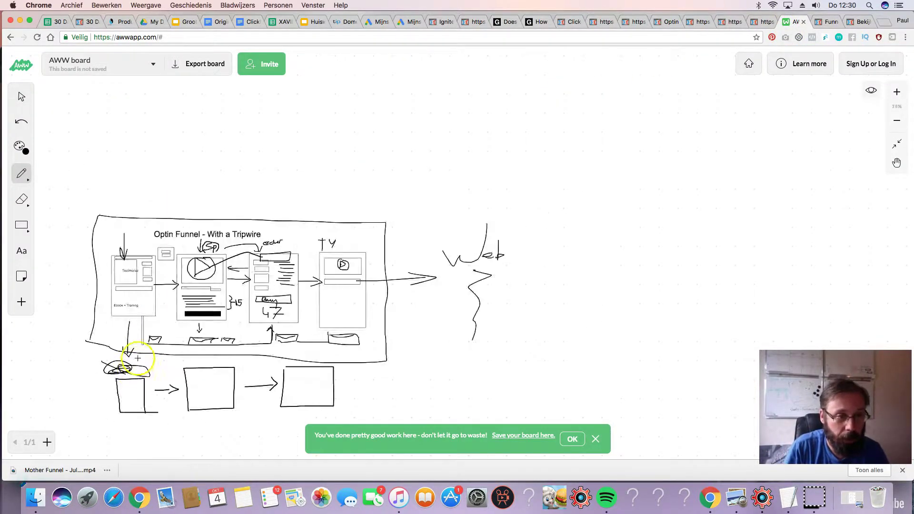
scroll(139, 342, up, 10)
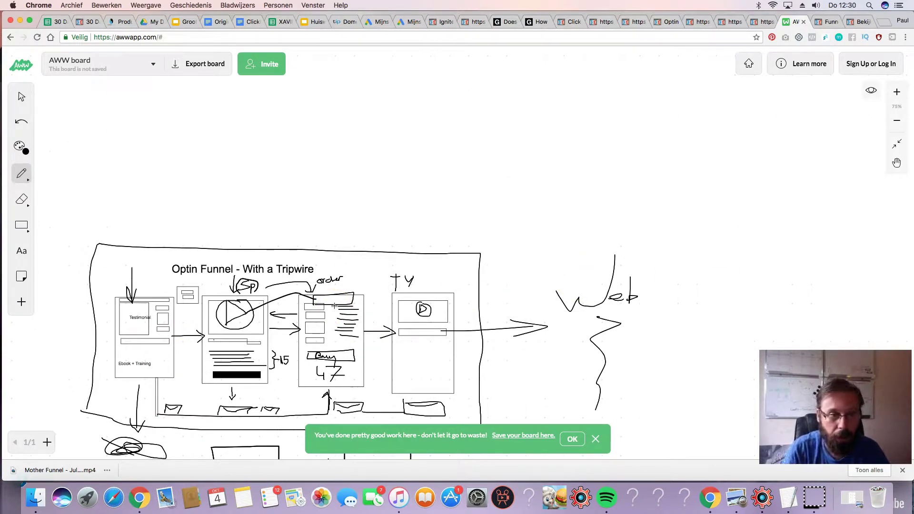
scroll(186, 361, down, 3)
scroll(186, 361, up, 5)
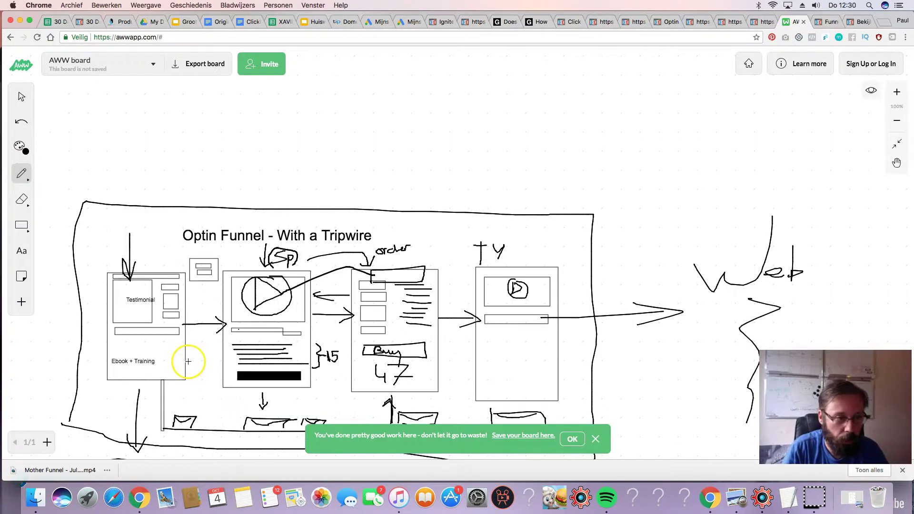
scroll(187, 360, down, 5)
scroll(183, 358, up, 2)
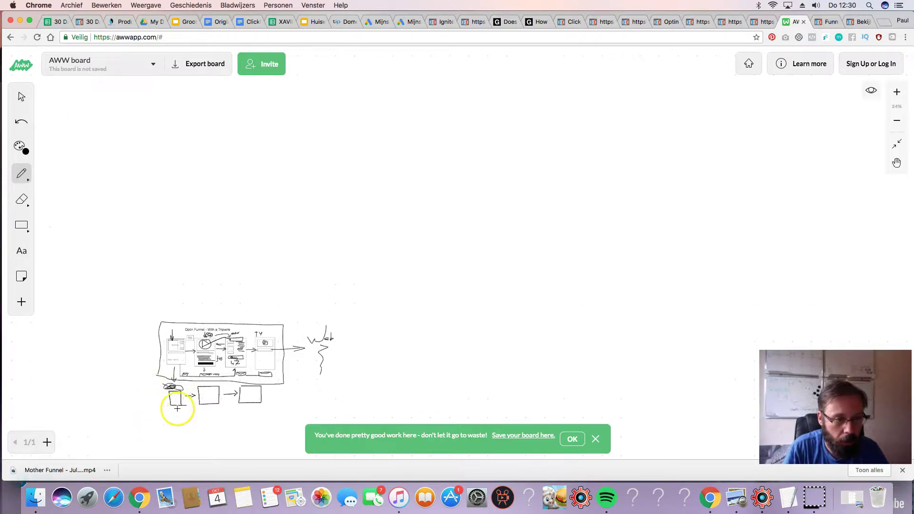
scroll(180, 397, up, 5)
scroll(183, 348, down, 3)
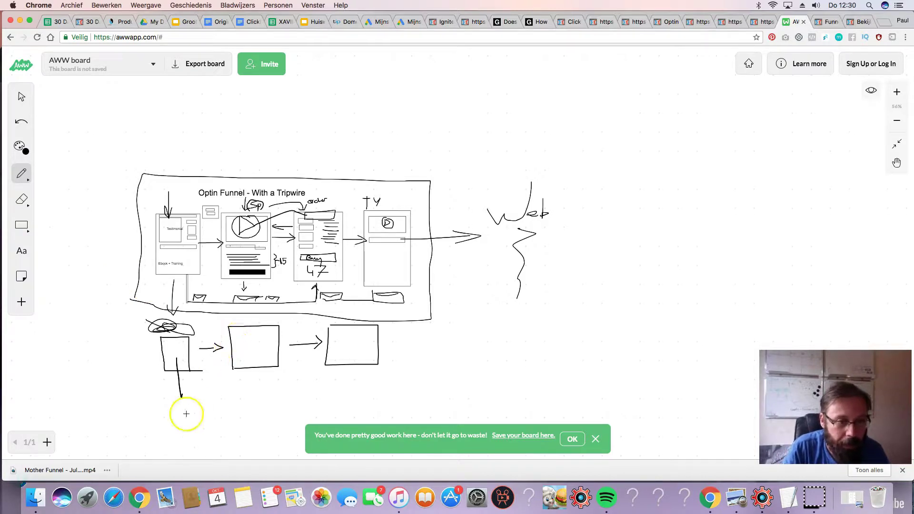
drag(182, 396, 231, 395)
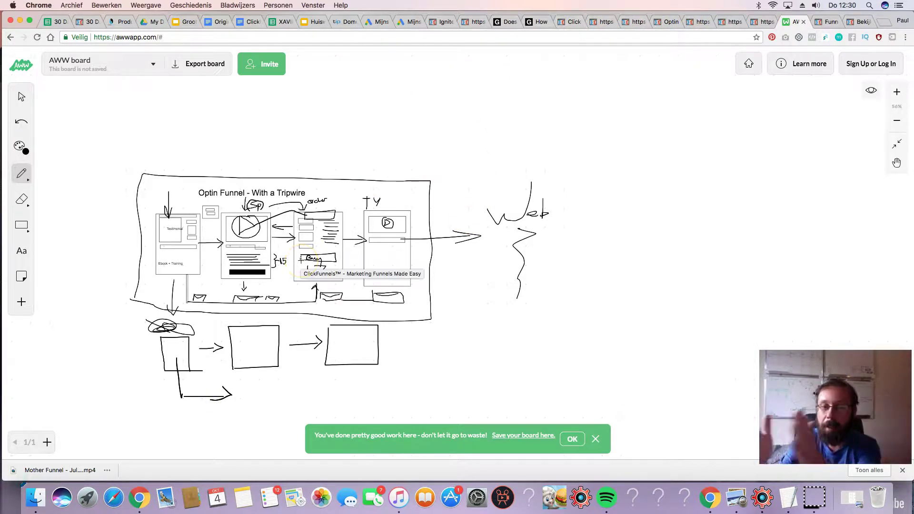
- Return to ClickFunnels, load the Optin page in the page editor and close leftover template previews
click(566, 24)
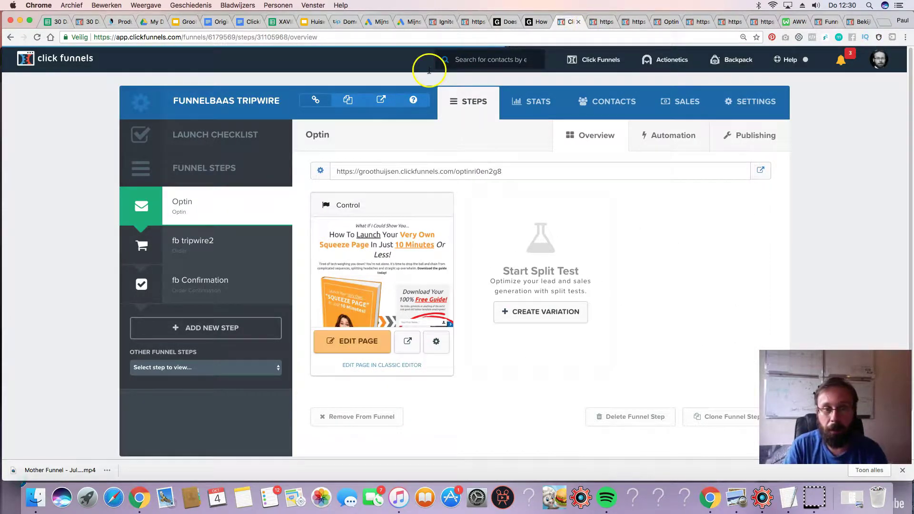
click(360, 349)
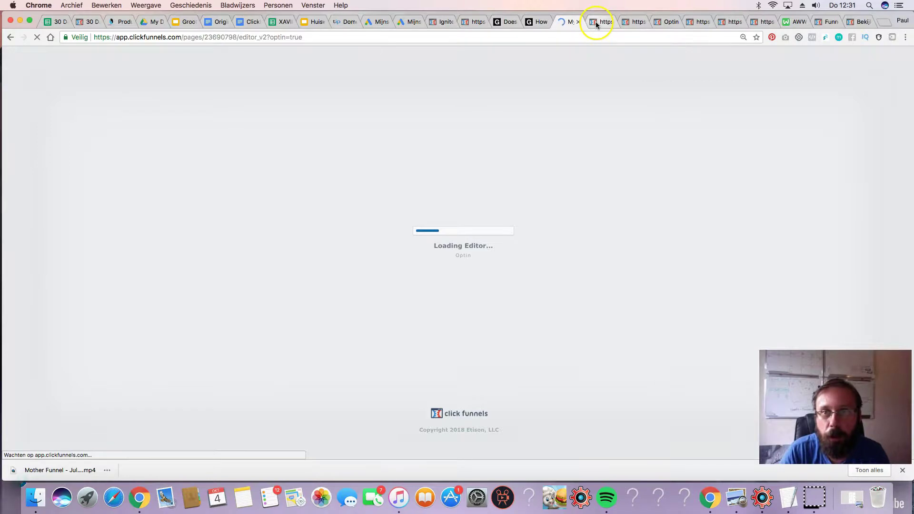
click(597, 22)
click(612, 23)
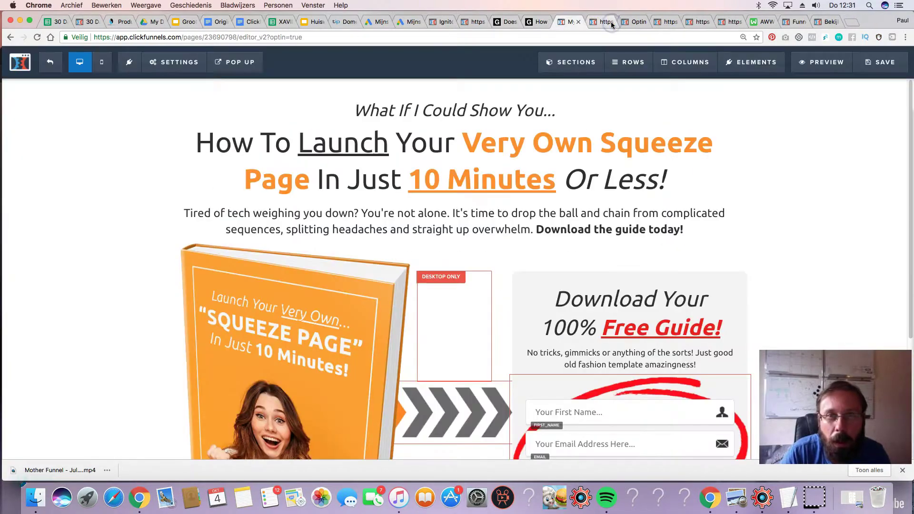
click(604, 23)
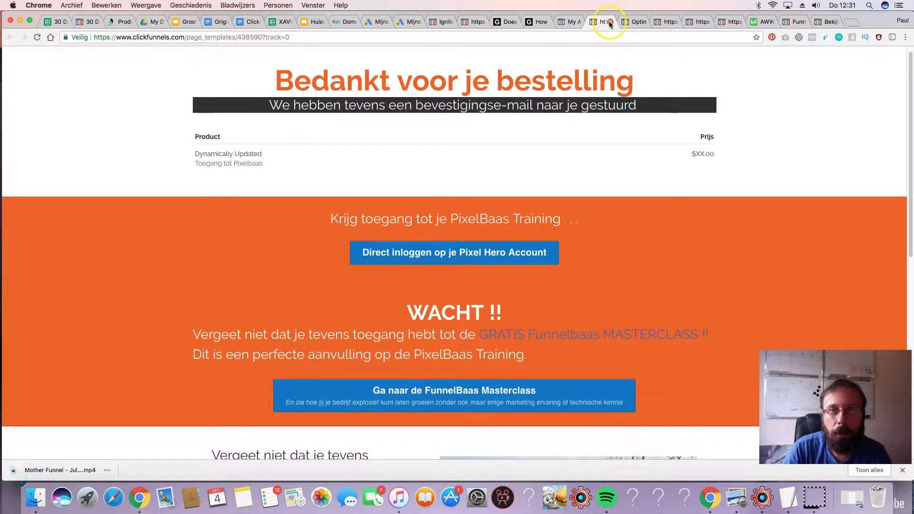
click(610, 23)
click(610, 23)
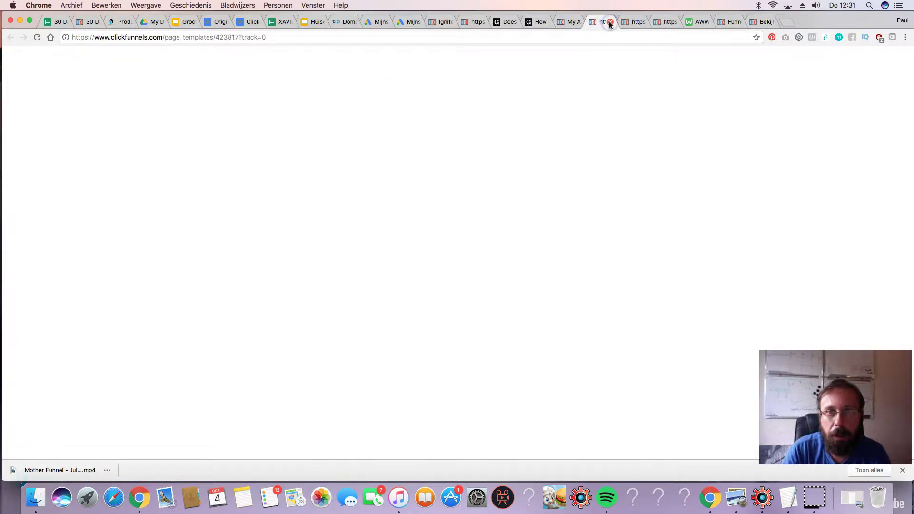
click(562, 22)
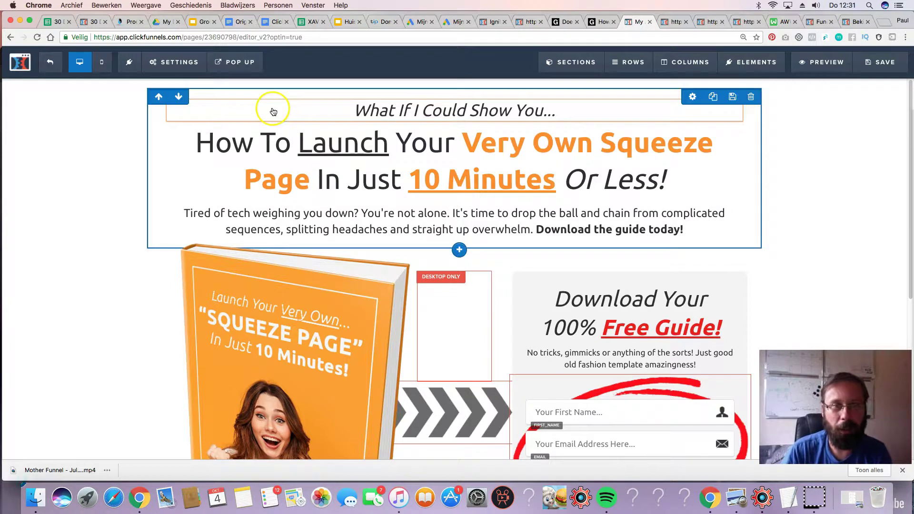
- Replace the underlined word "Launch" in the main headline with "get 650 Hot Leads"
click(238, 144)
click(276, 142)
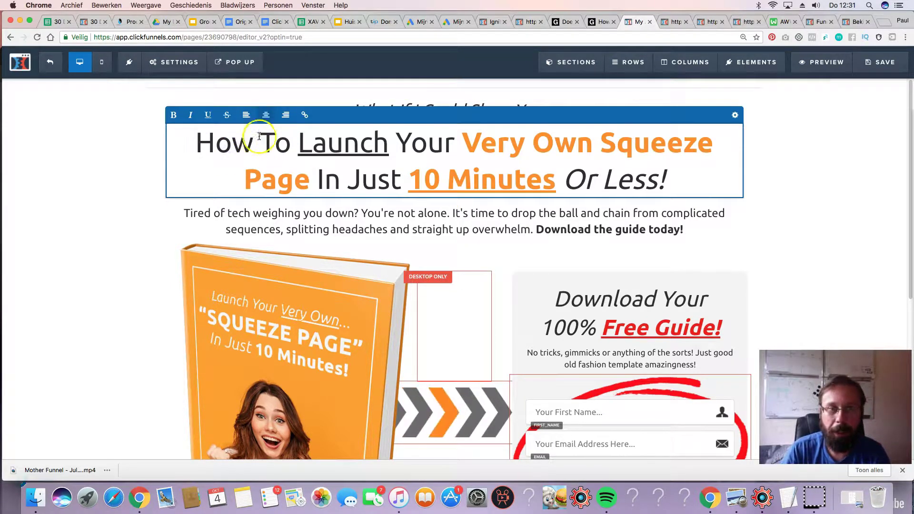
double_click(296, 139)
drag(296, 139, 423, 137)
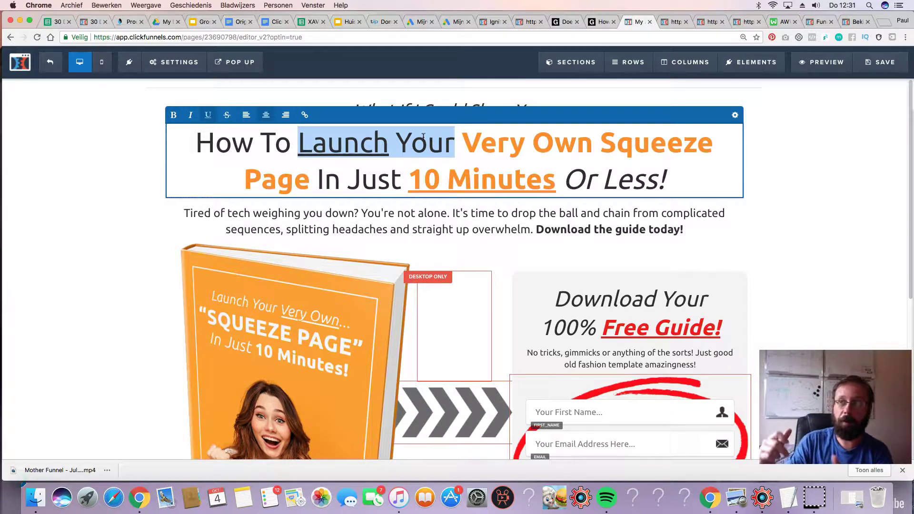
double_click(303, 141)
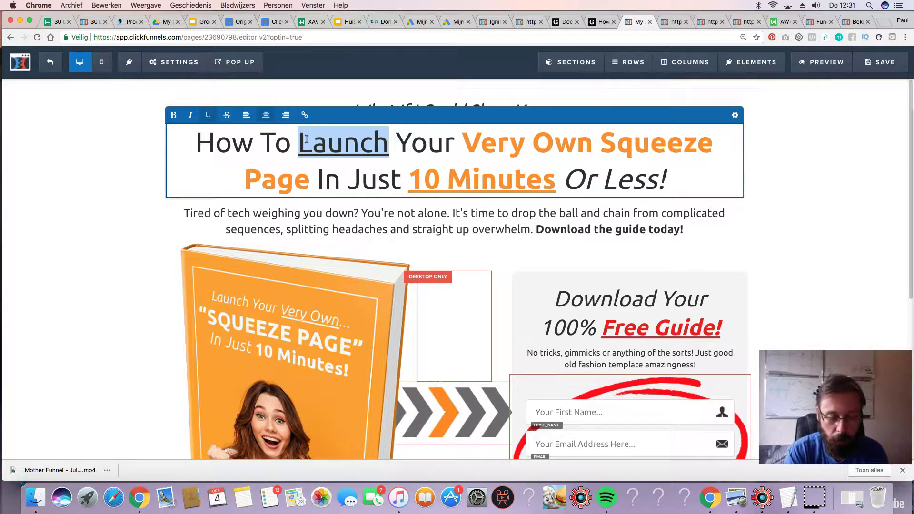
text(get 650 )
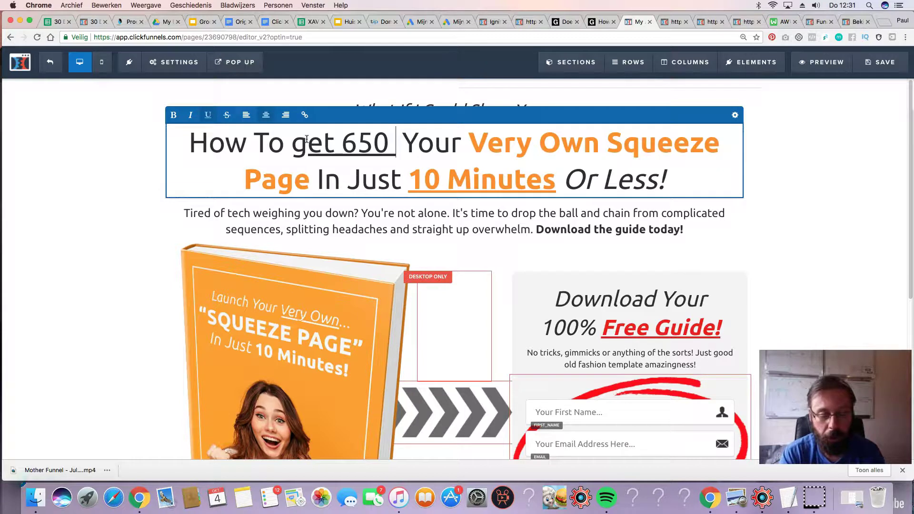
text(Hot Le)
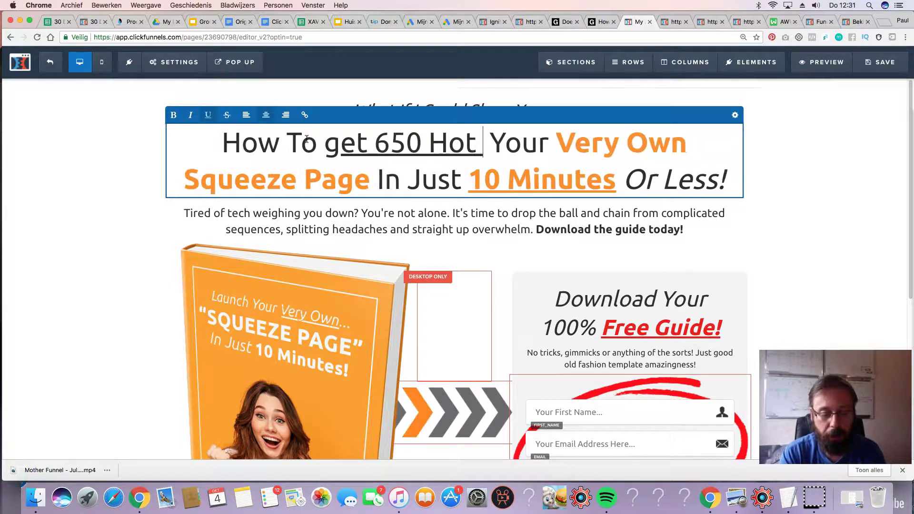
text(ads)
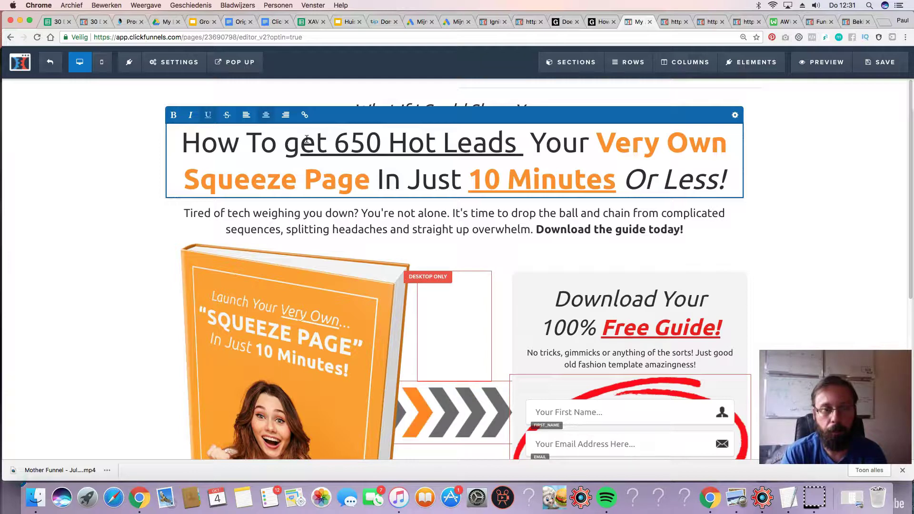
- Extend the underlined part of the headline with "WITH online marketing" and try selecting the remaining old text
text( even)
key(BackSpace)
key(BackSpace)
key(BackSpace)
key(BackSpace)
key(BackSpace)
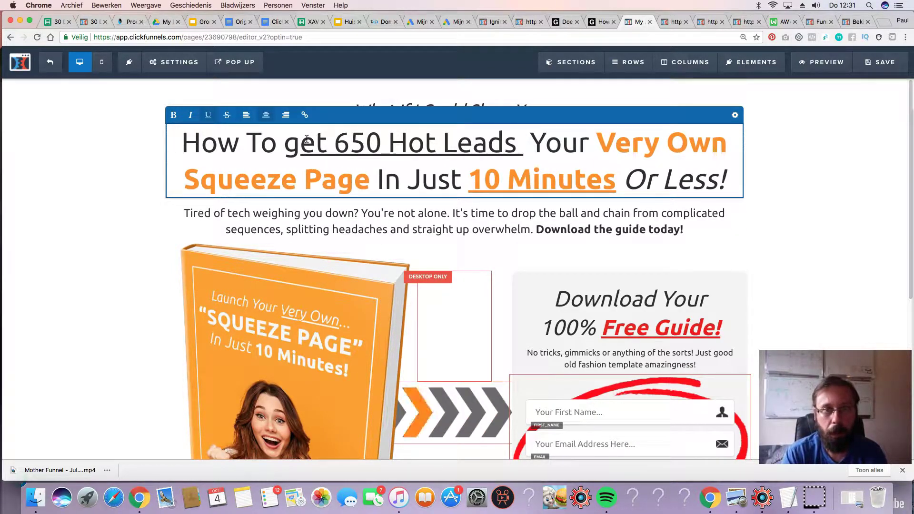
text(WITH )
text(online marke)
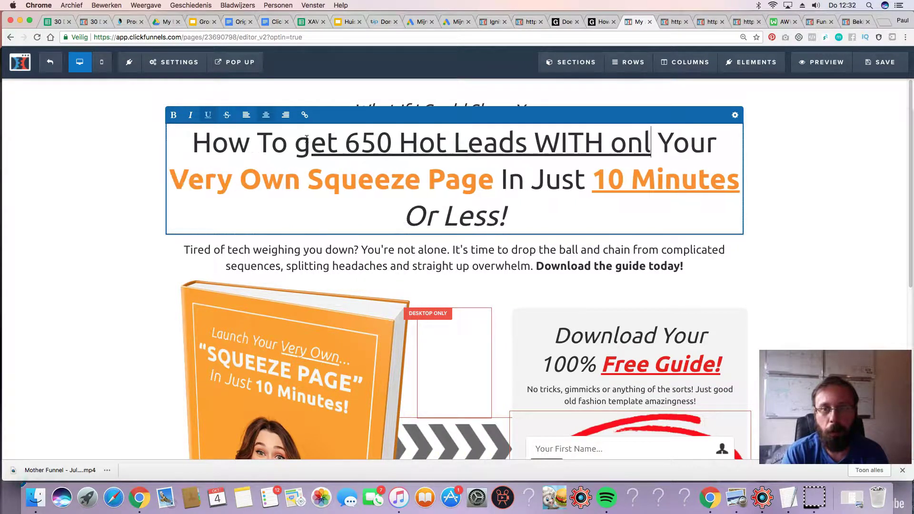
text(ting)
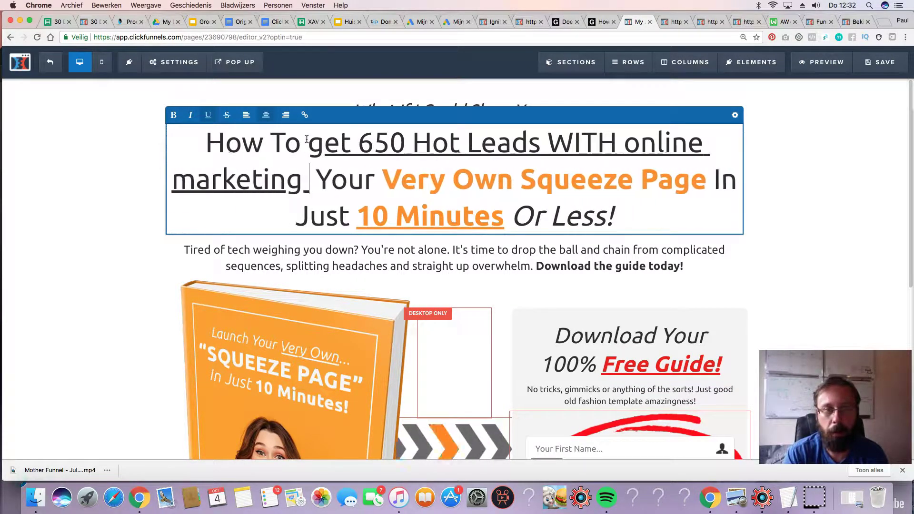
key(Right)
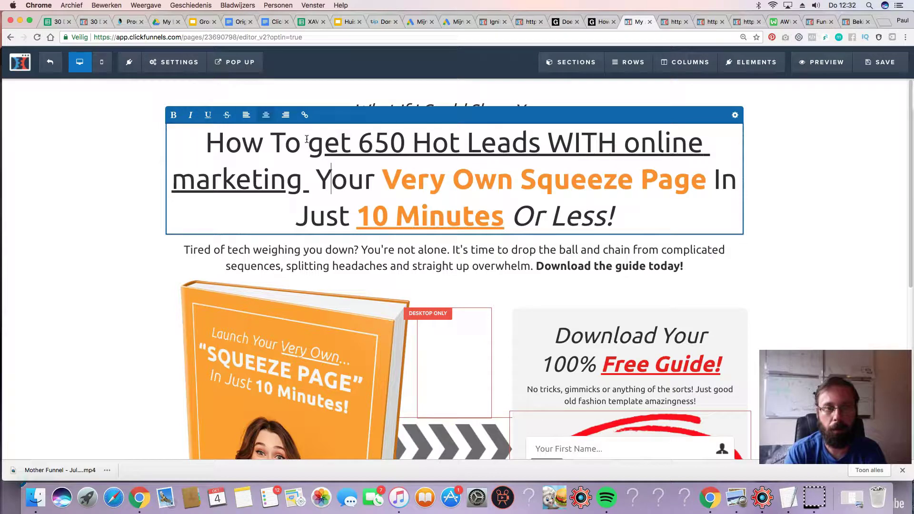
key(shift+End)
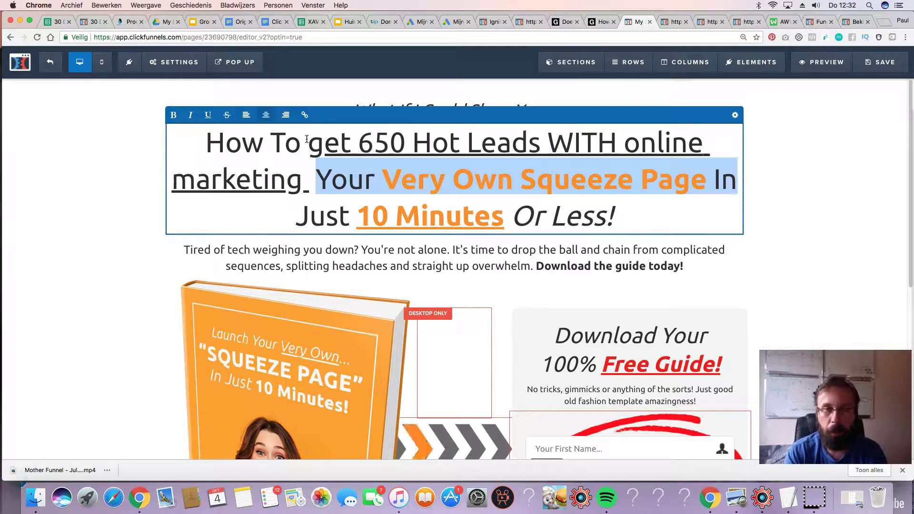
key(shift+Home)
click(306, 138)
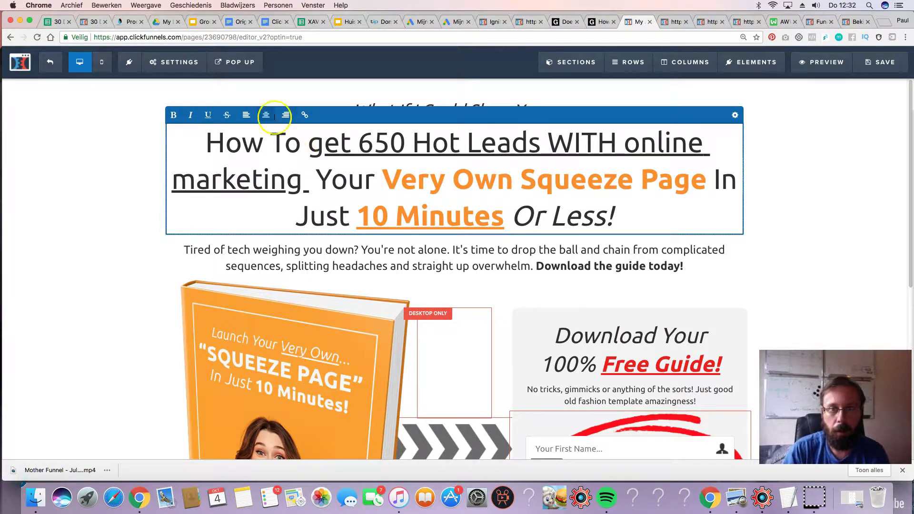
- Replace the whole headline with "How to get 650 Hot Leads for your business , even if you have no tech or marketing skills"
double_click(284, 143)
triple_click(238, 148)
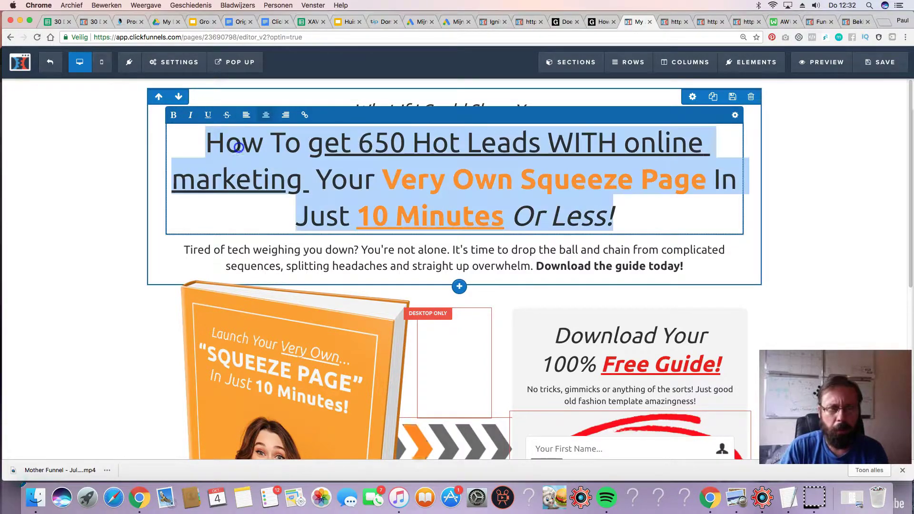
text(How to get 650 Hot Leads )
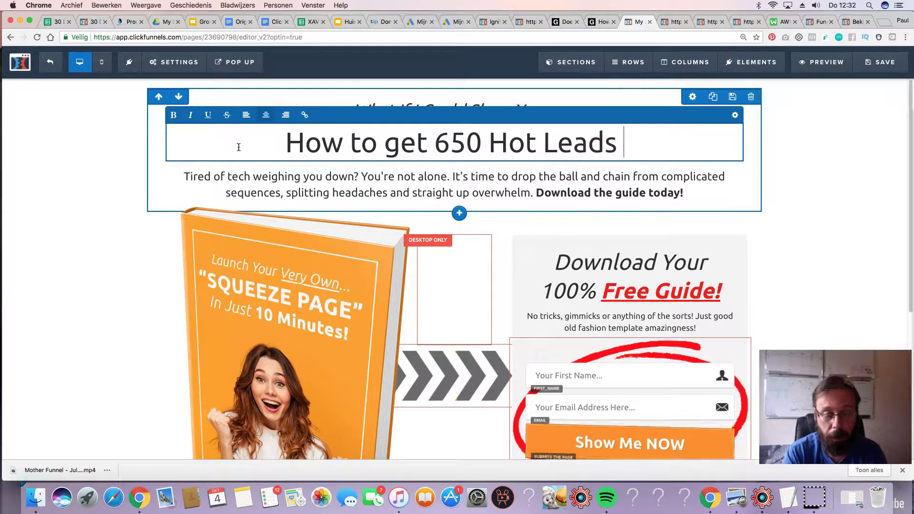
text(for your business , even if you )
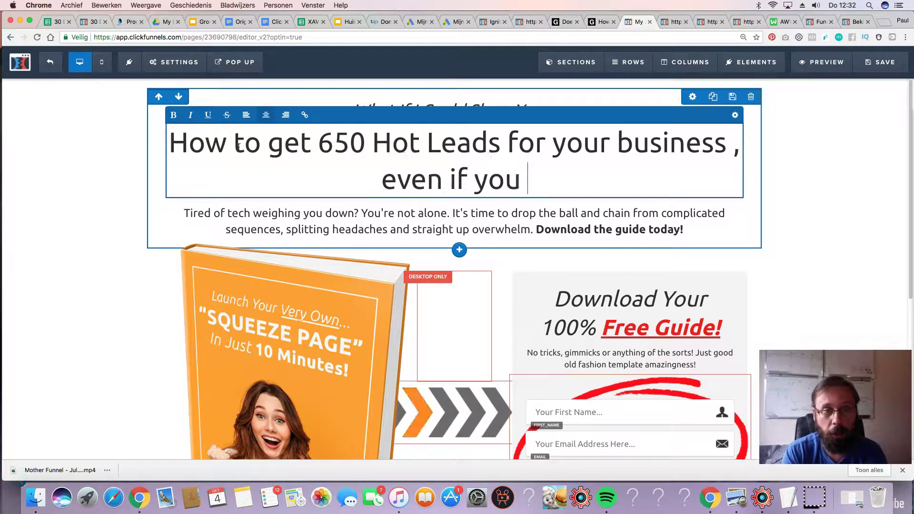
text(have no tech)
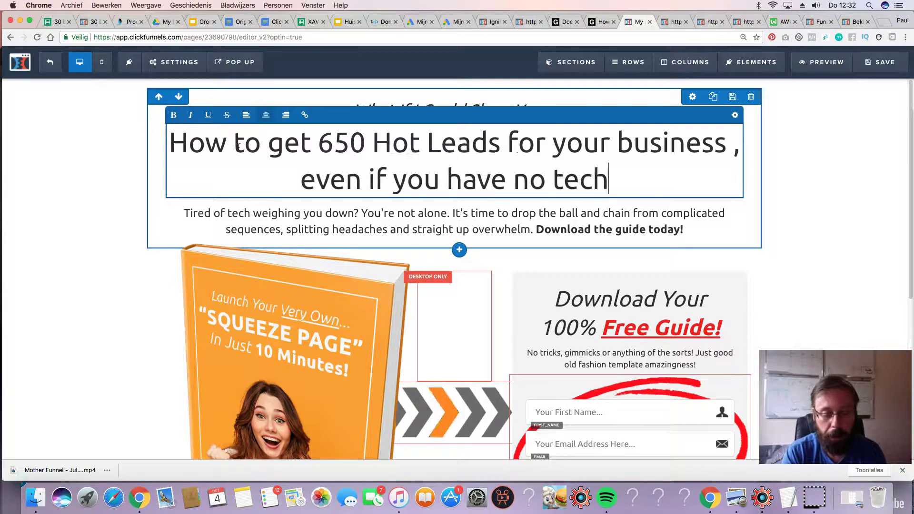
text( or mark)
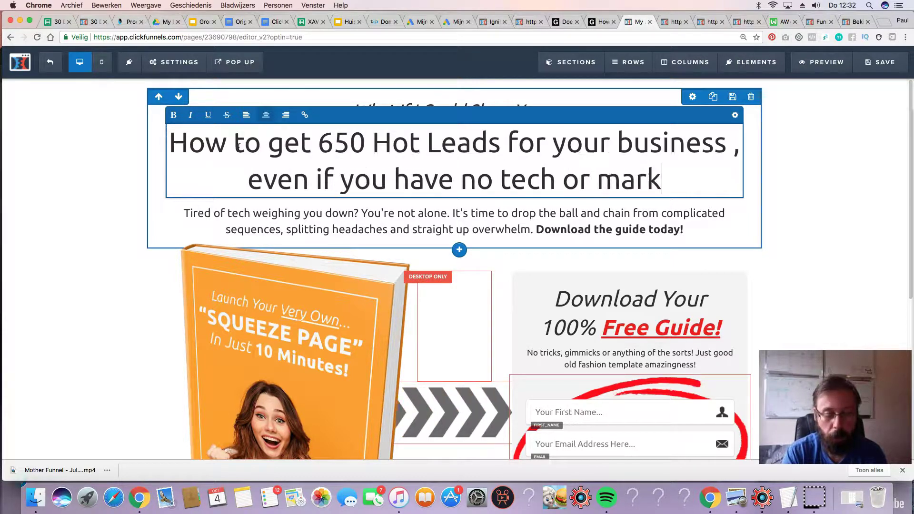
text(eting skills)
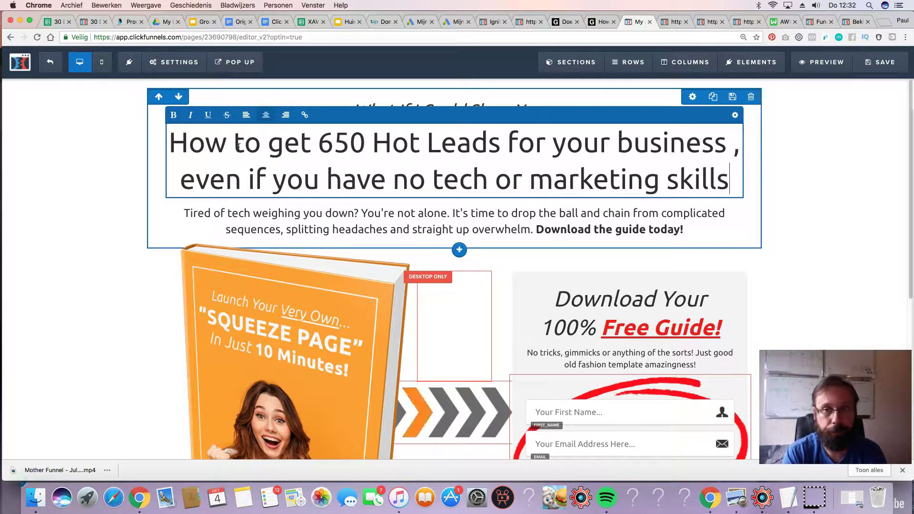
- Bold the headline phrases "get 650 Hot Leads" and "no tech or marketing skills"
drag(268, 145, 483, 148)
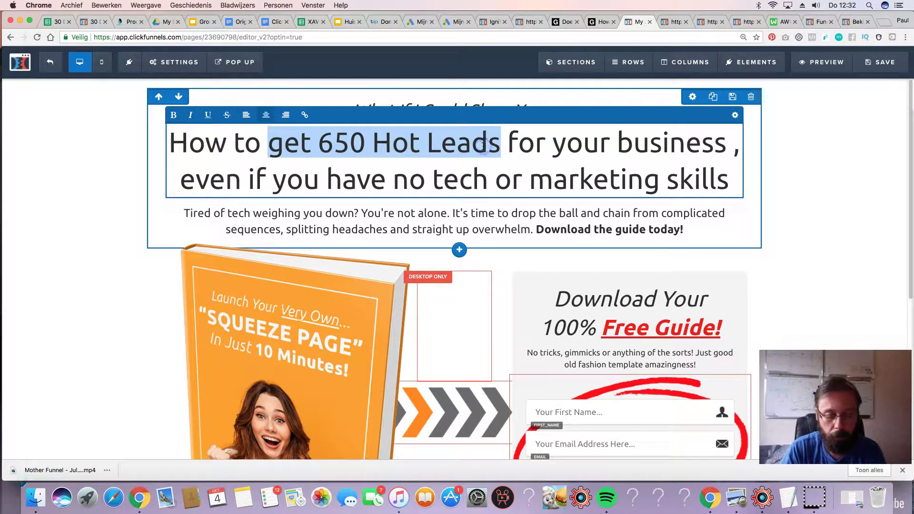
key(super+b)
double_click(472, 182)
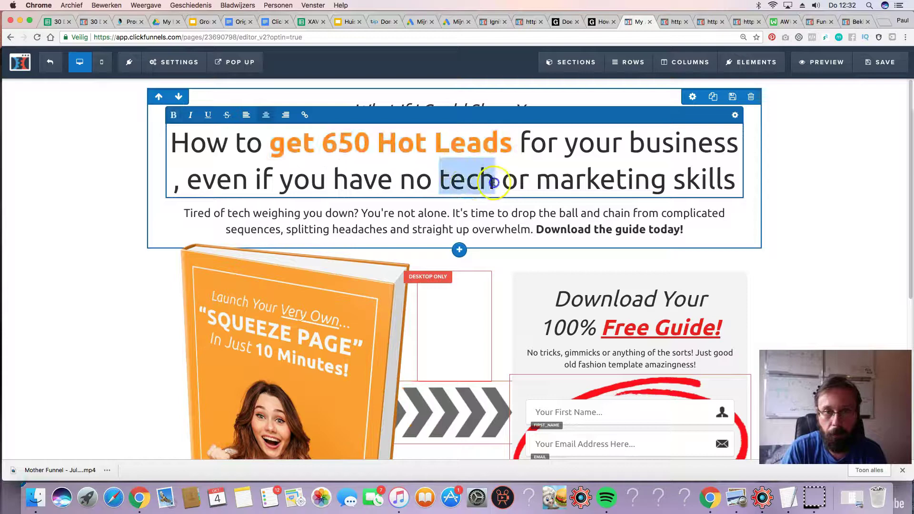
drag(471, 182, 664, 181)
click(416, 181)
drag(415, 181, 726, 179)
key(super+b)
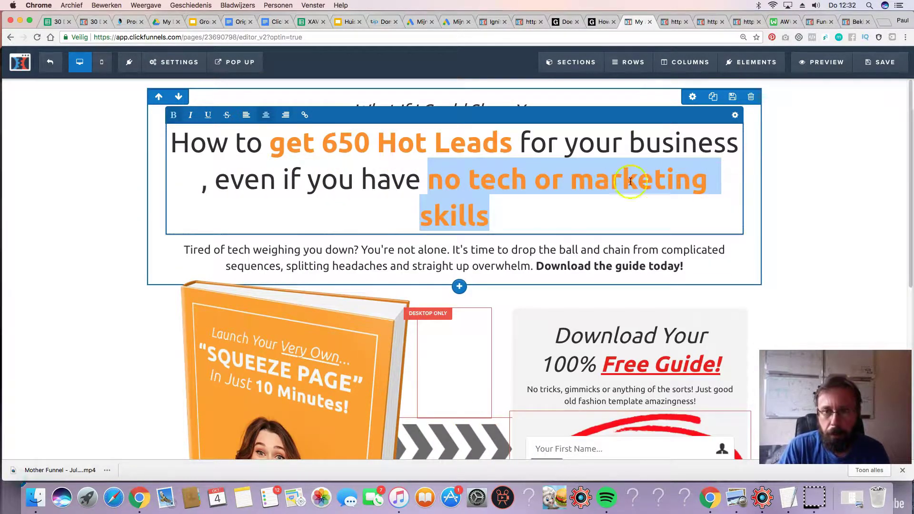
- Reduce the headline's font size until its text fits on two lines, and leave the headline settings
click(735, 115)
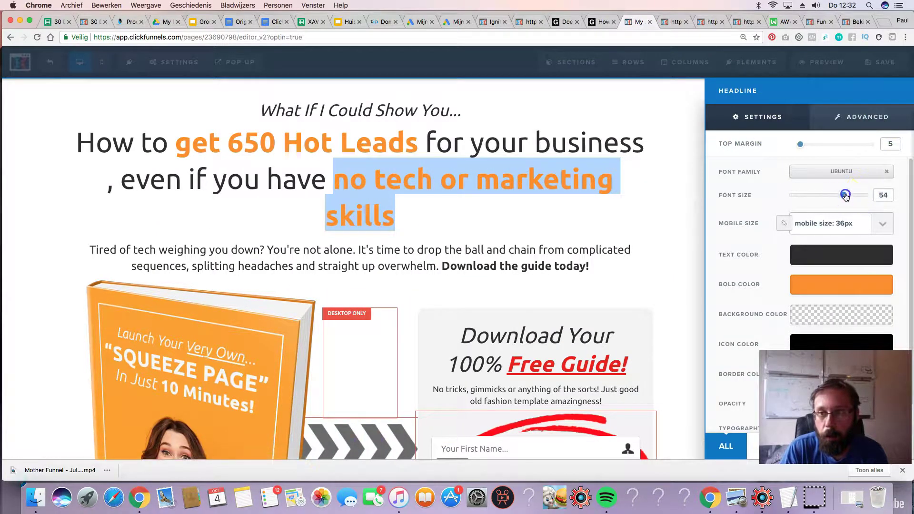
drag(846, 196, 836, 196)
click(149, 216)
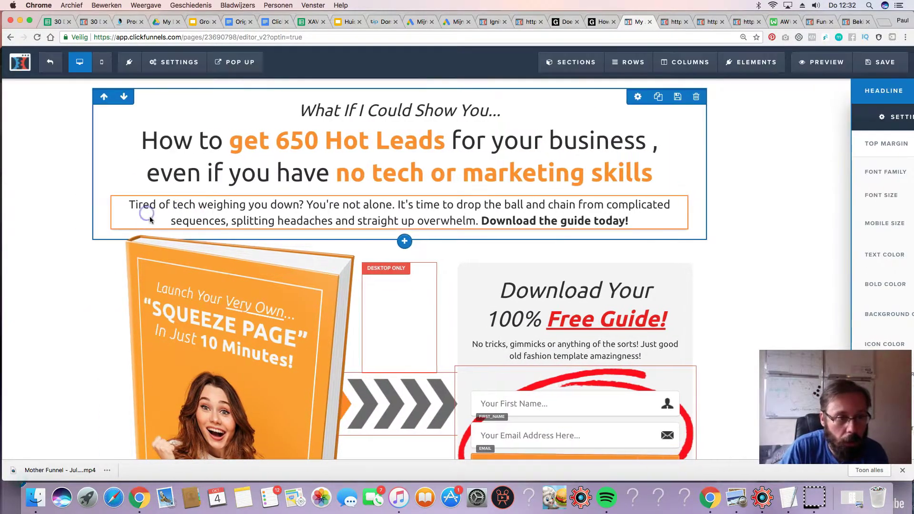
- Look over the opt-in page from the headline down past the book image and the opt-in form
scroll(301, 261, down, 5)
scroll(299, 263, up, 5)
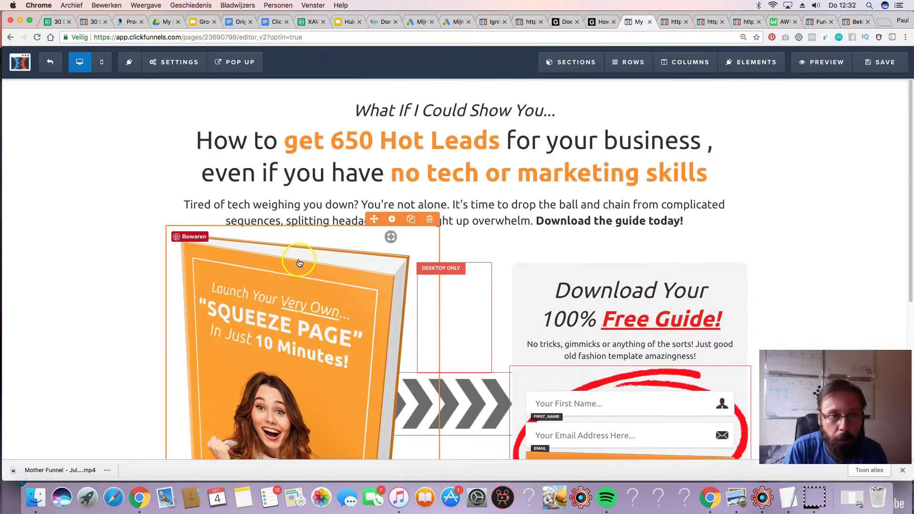
scroll(291, 261, down, 3)
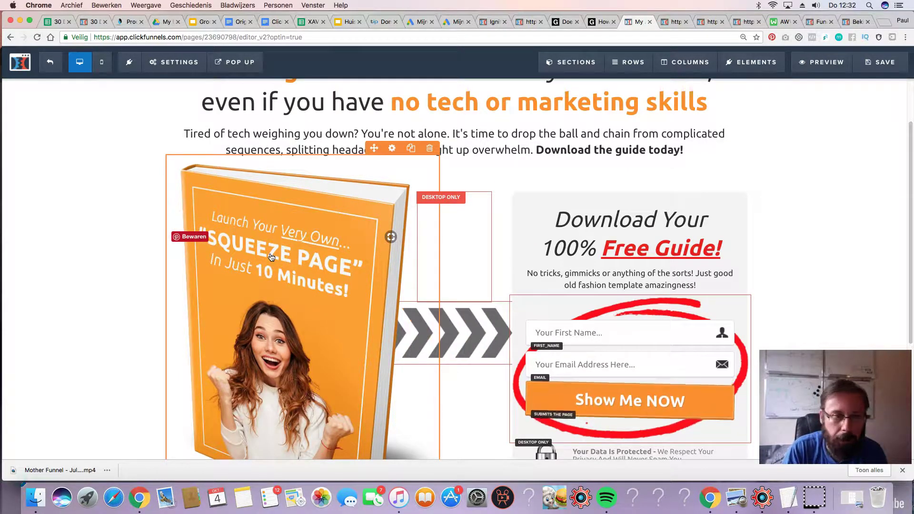
scroll(271, 257, down, 5)
scroll(272, 257, up, 7)
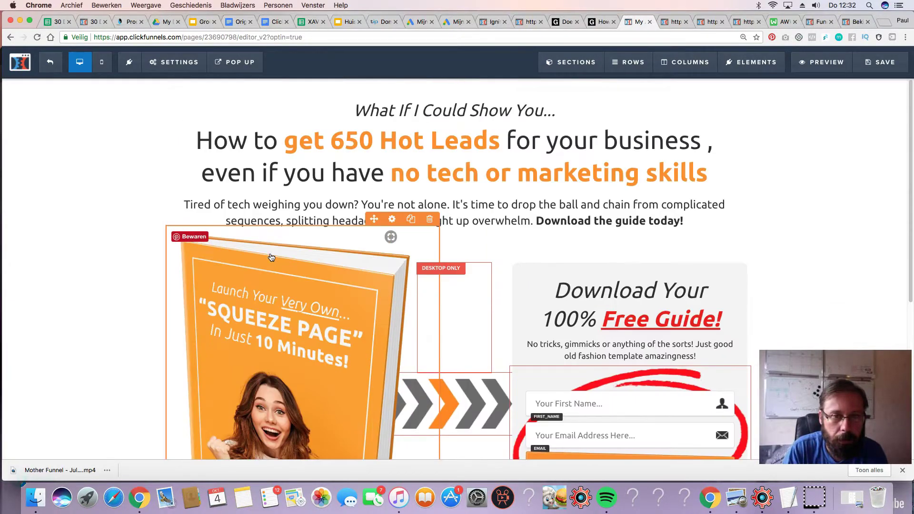
scroll(271, 257, down, 6)
scroll(272, 257, up, 6)
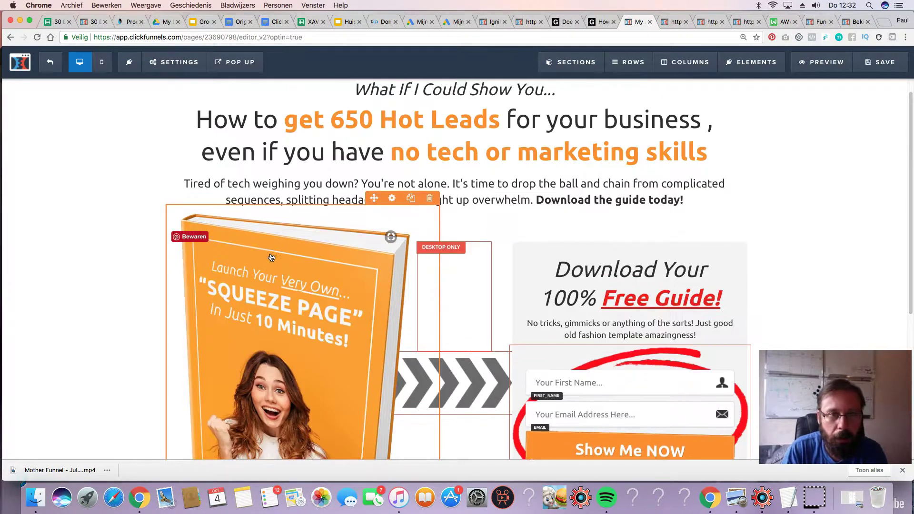
click(223, 183)
triple_click(223, 183)
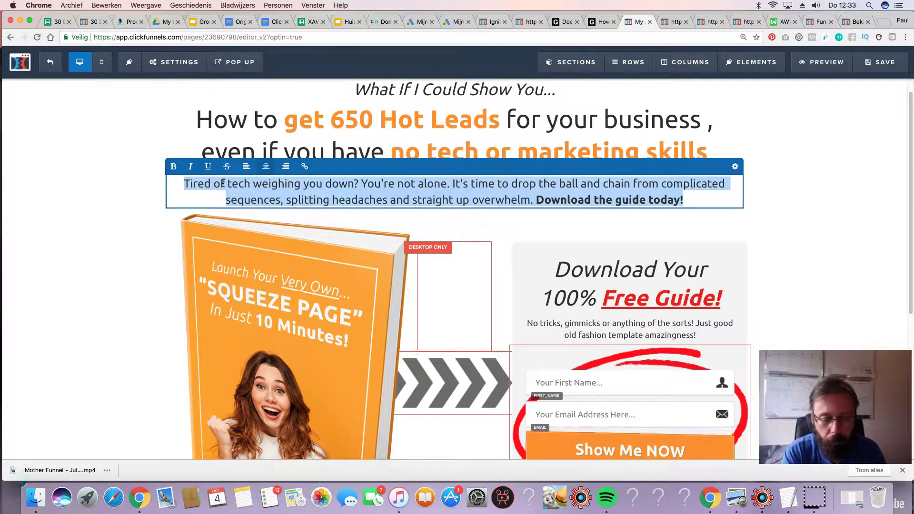
text(Look ho)
key(super+z)
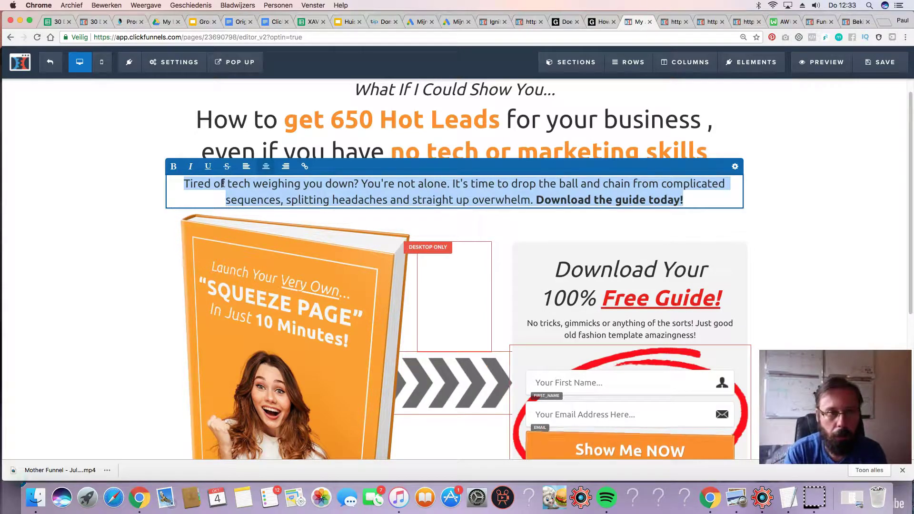
key(Left)
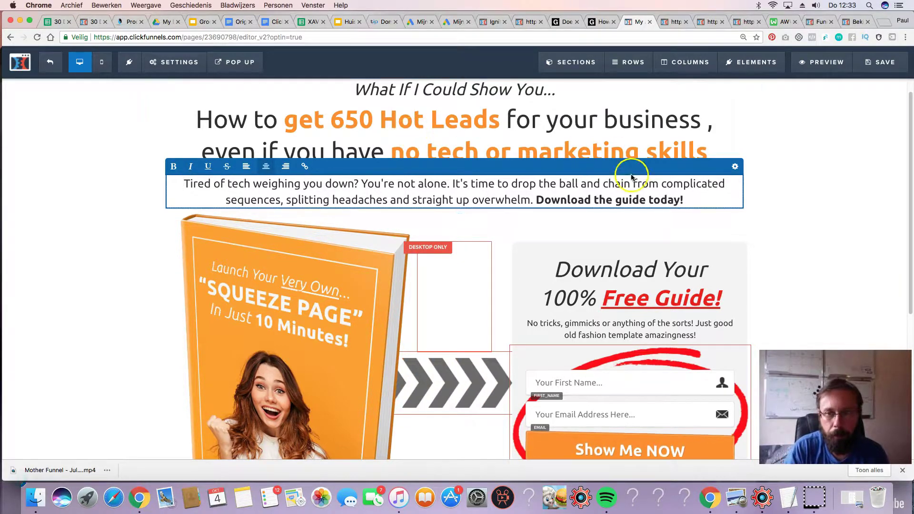
- Append "And get the Free Supplementary Video Training" to the bold ending of the subheadline paragraph
click(699, 194)
text(And get the Free Video Training)
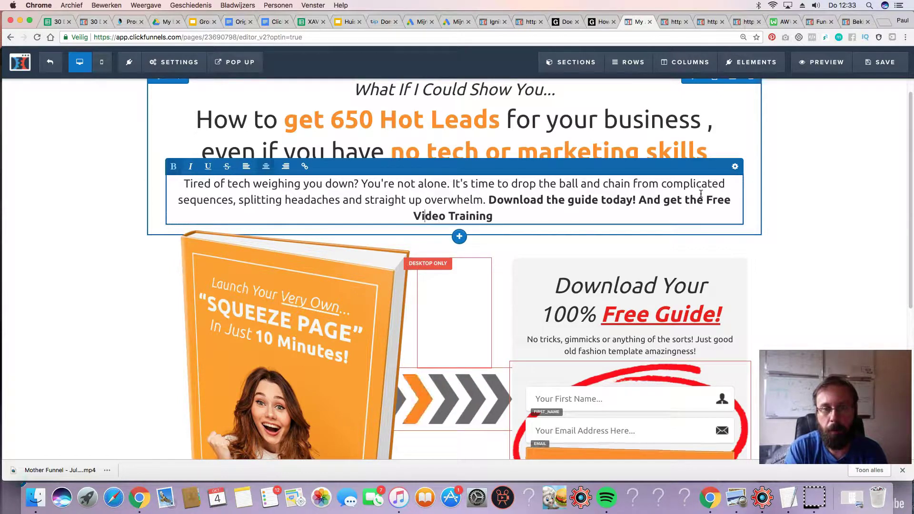
key(Left)
key(Left)
text(Supplemenat)
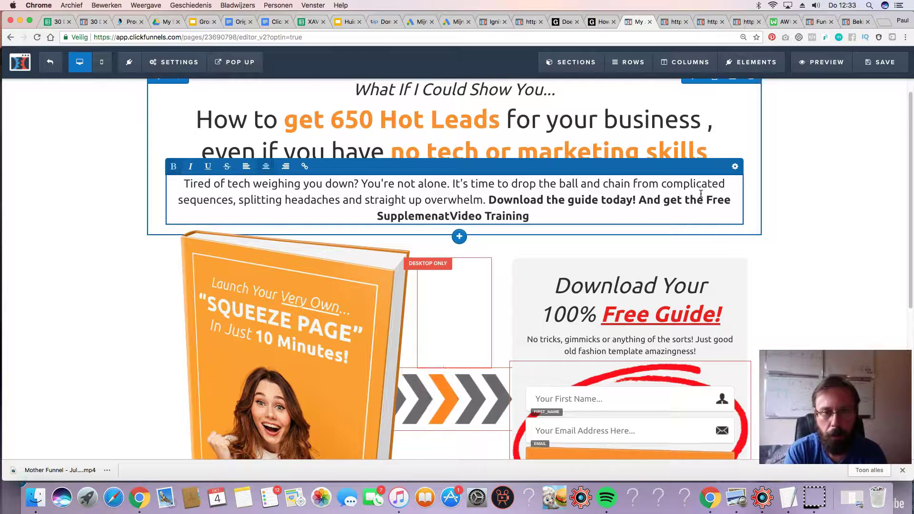
text(ry)
key(BackSpace)
key(BackSpace)
key(BackSpace)
text(ar)
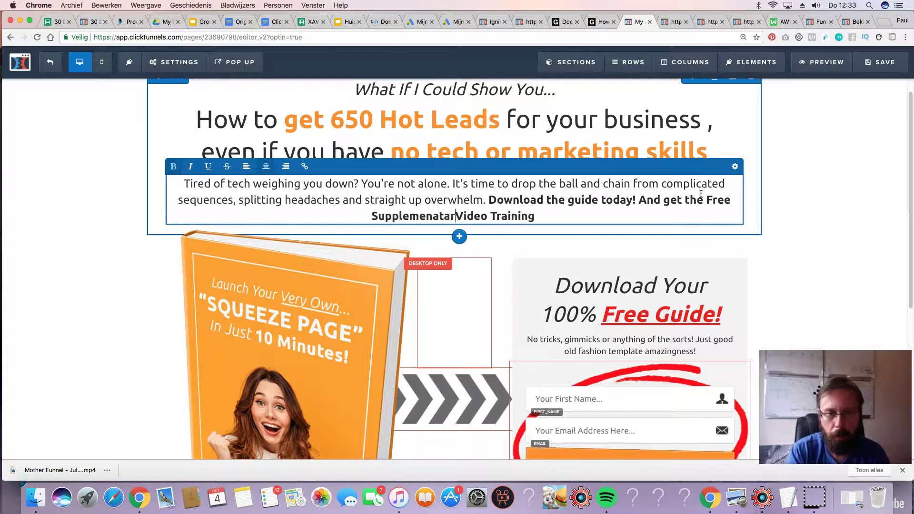
text(y)
click(421, 217)
key(BackSpace)
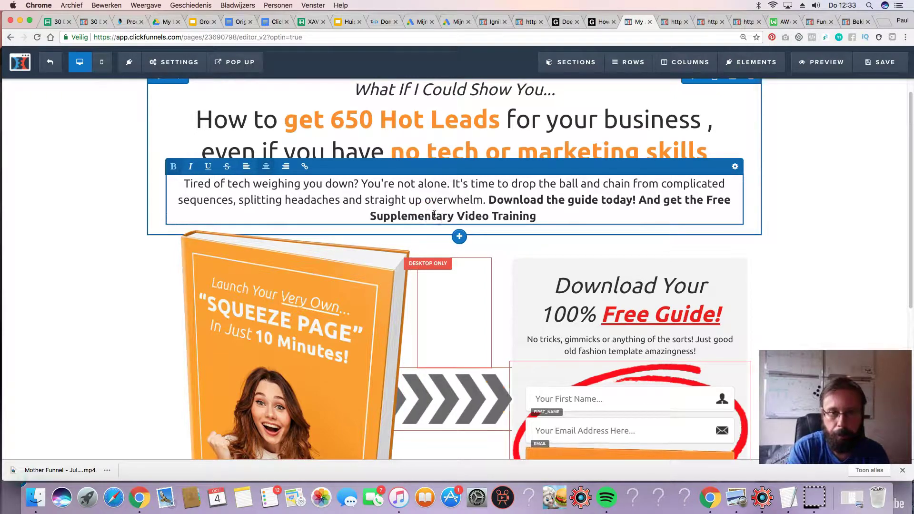
click(539, 216)
scroll(340, 270, down, 5)
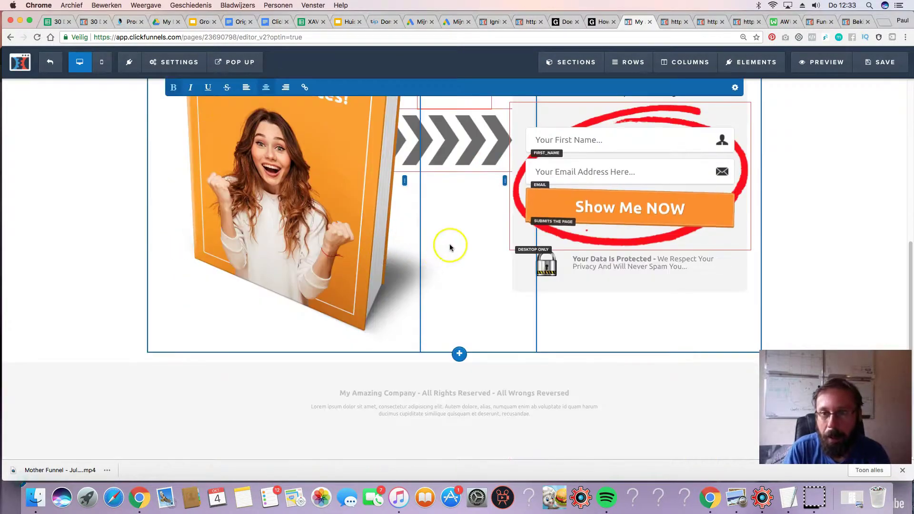
- Examine the editable texts of the opt-in form heading, the footer's company line and the footer paragraph
scroll(471, 238, up, 6)
click(592, 306)
double_click(585, 307)
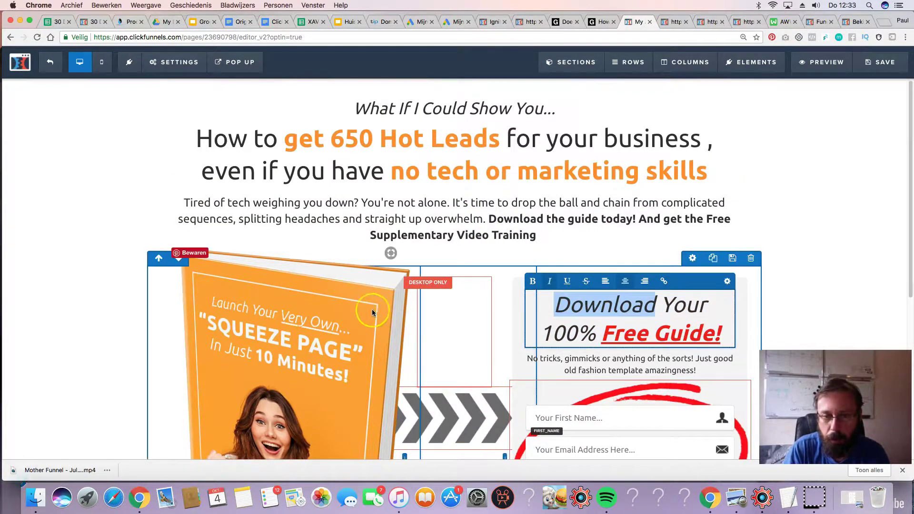
scroll(376, 310, down, 5)
click(355, 392)
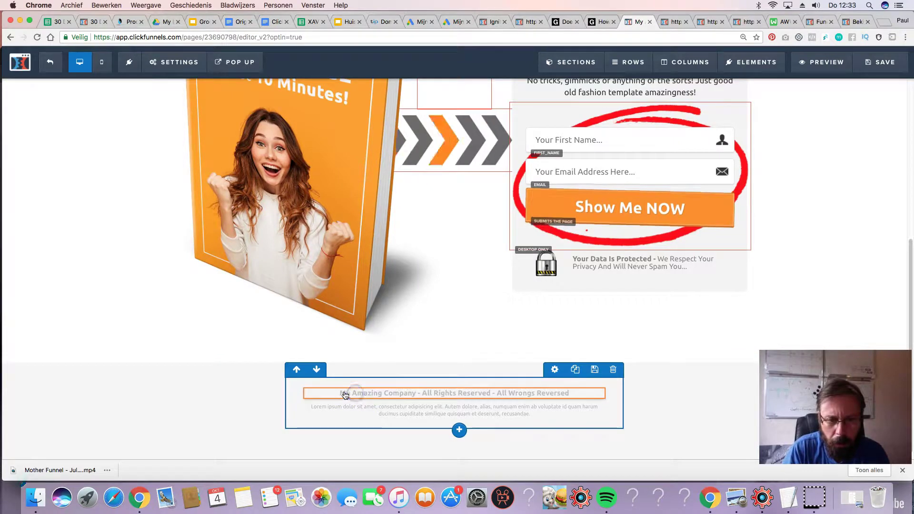
double_click(348, 392)
triple_click(344, 392)
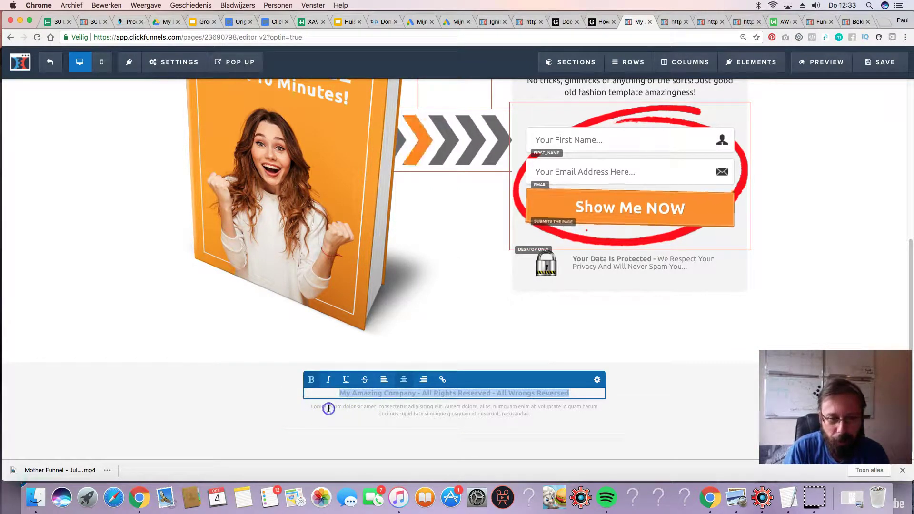
click(329, 408)
triple_click(331, 403)
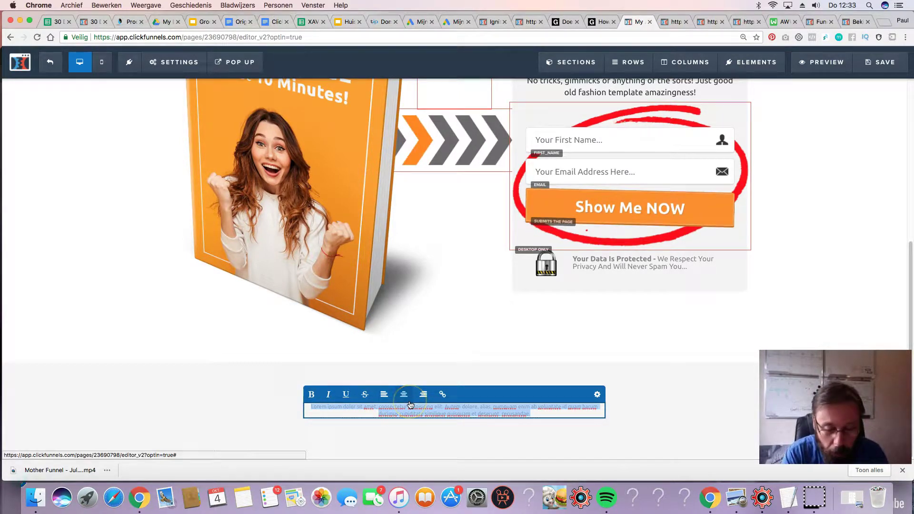
click(383, 368)
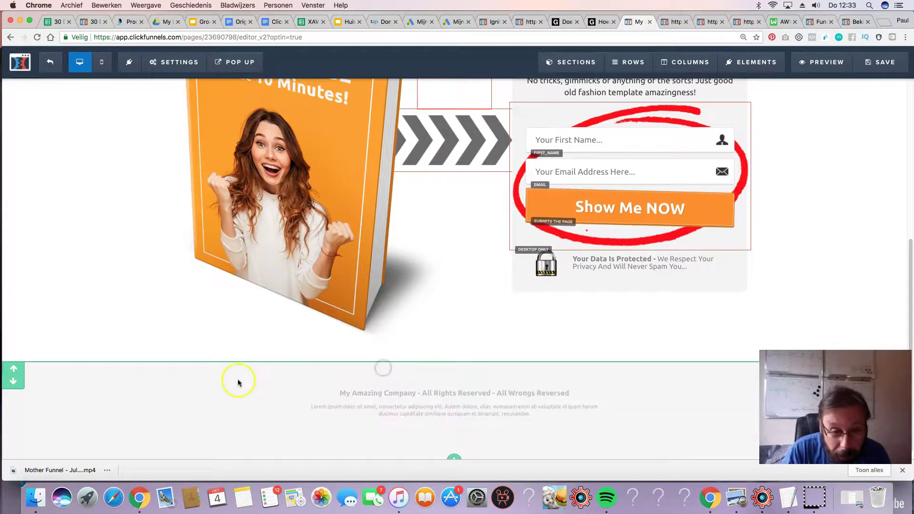
double_click(369, 407)
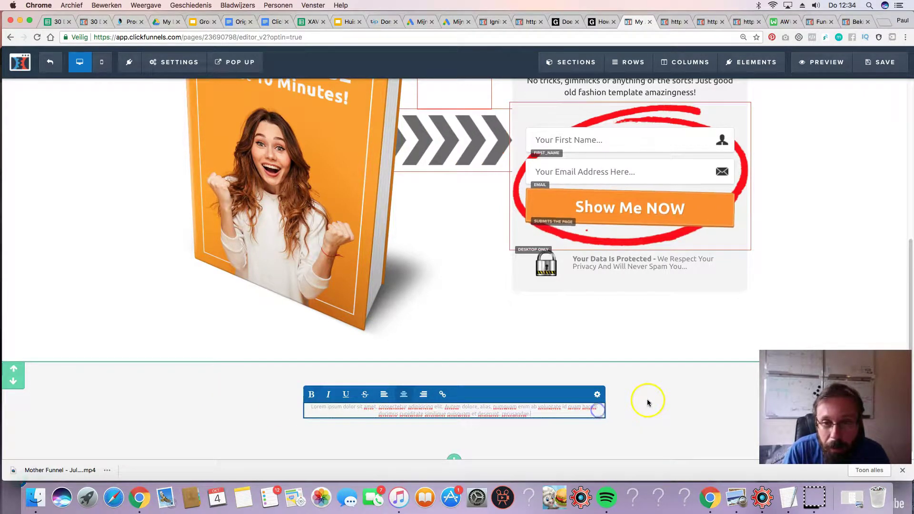
- Leave the footer paragraph and save the opt-in page
click(802, 116)
click(879, 61)
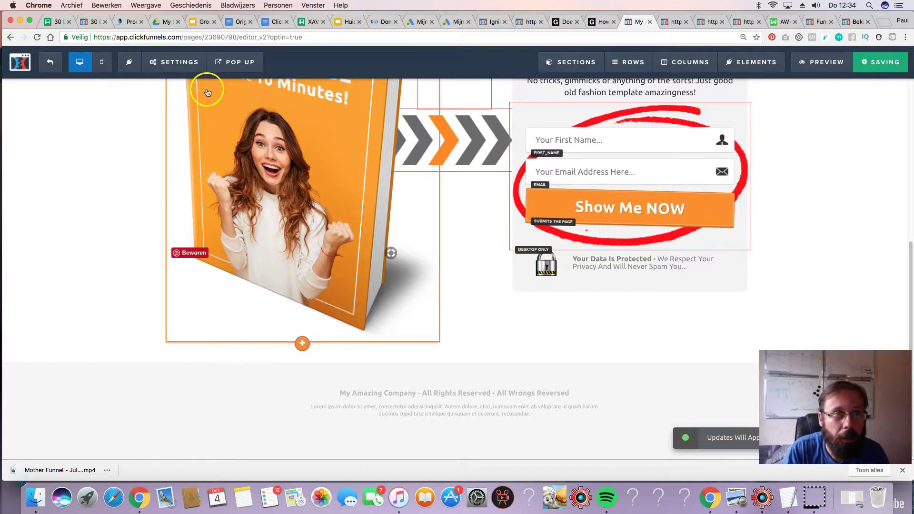
- Set the page's email integration to getresponse with the action Add To Campaign
click(177, 62)
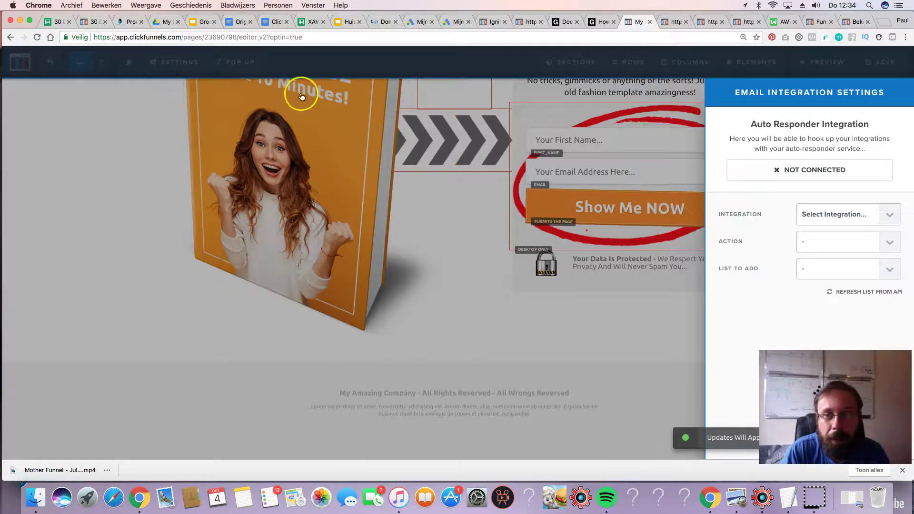
click(855, 213)
click(812, 234)
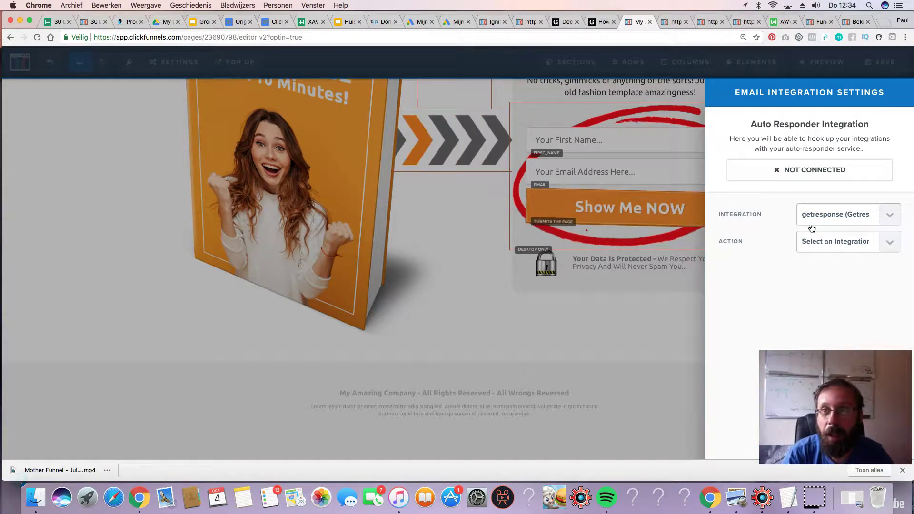
click(812, 221)
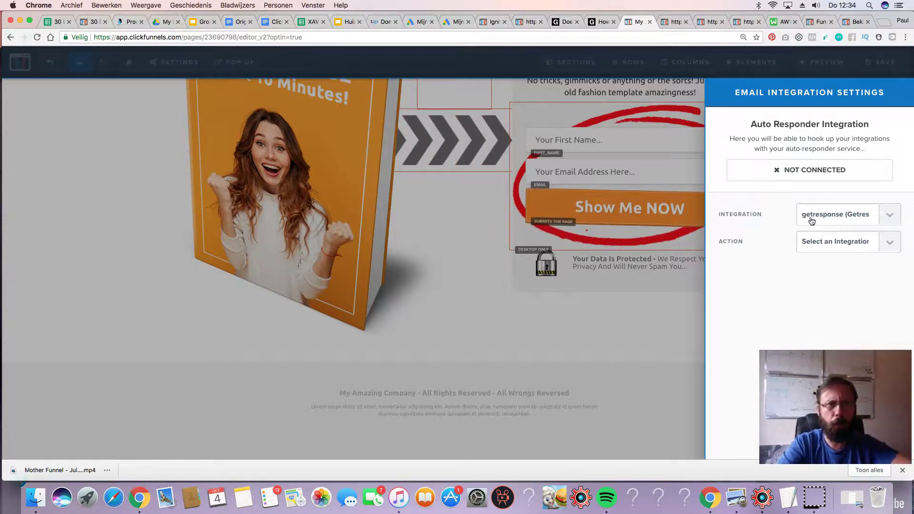
click(809, 207)
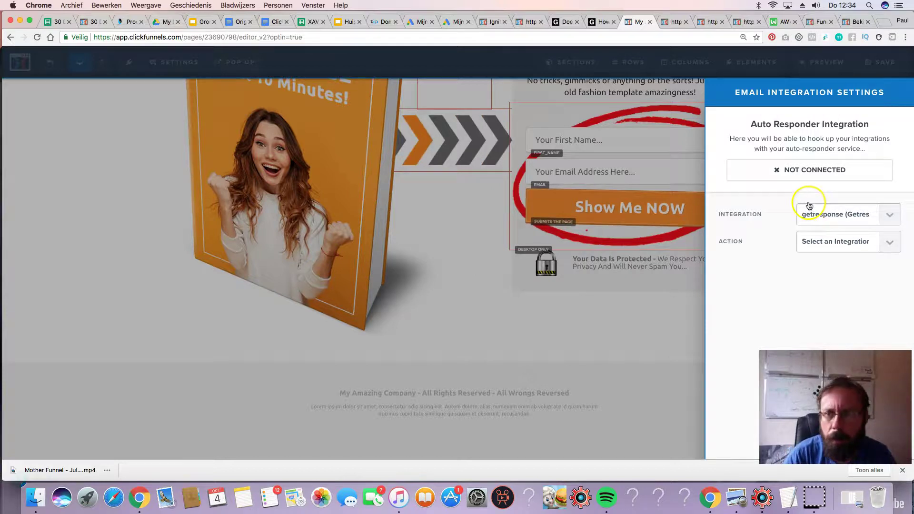
click(813, 238)
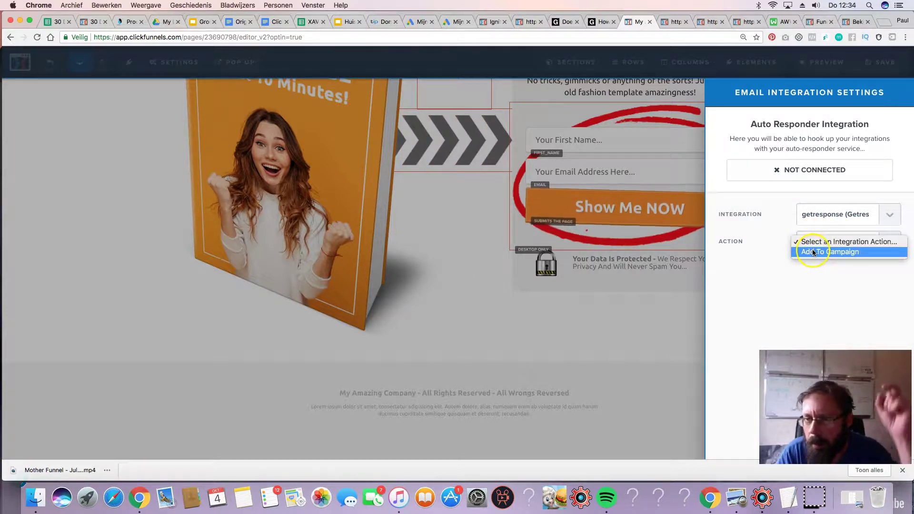
click(810, 253)
- Try several campaign lists for the getresponse integration, ending with tspringmstrclss
click(828, 269)
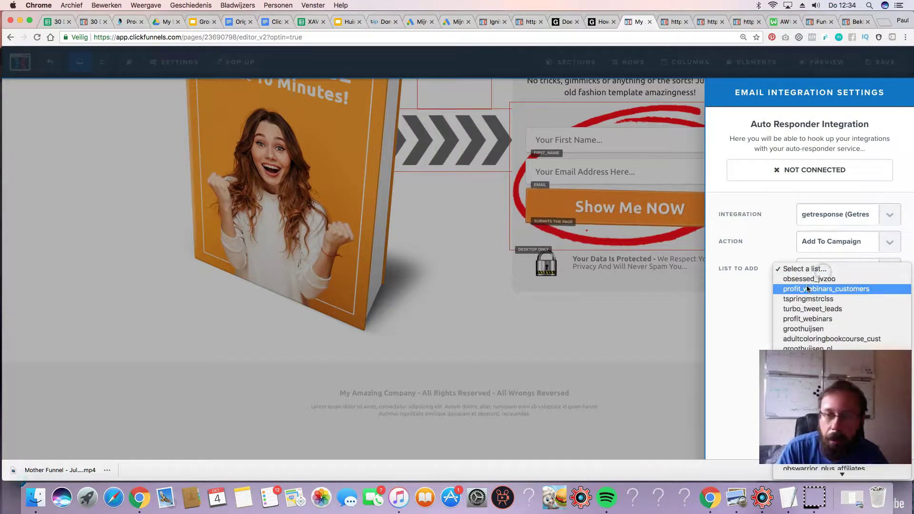
click(801, 339)
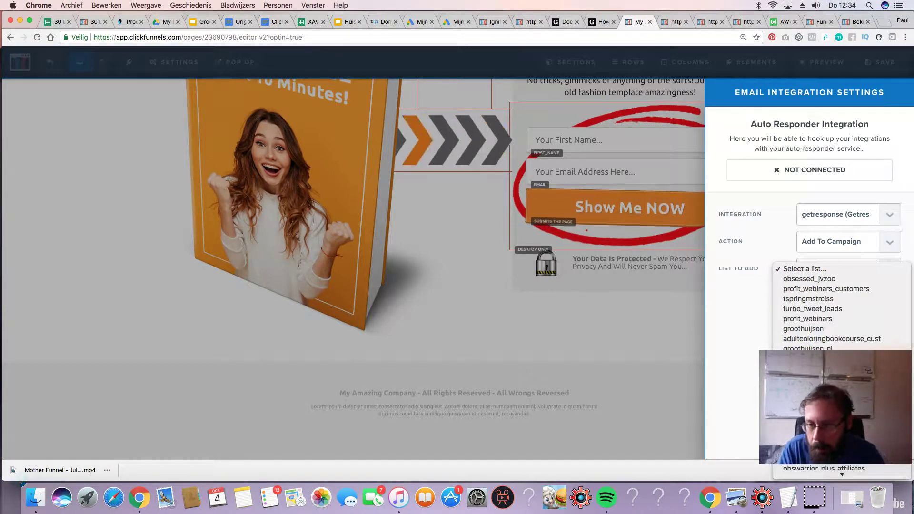
click(809, 282)
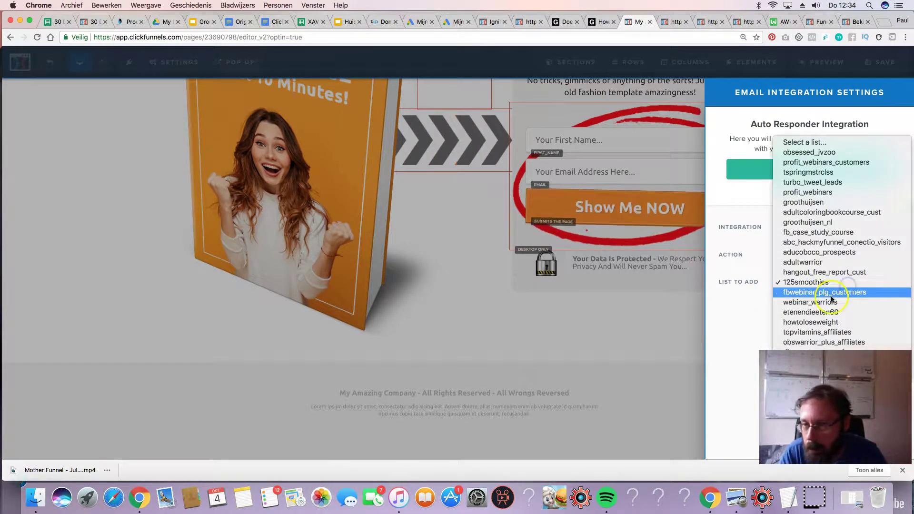
click(823, 322)
click(827, 284)
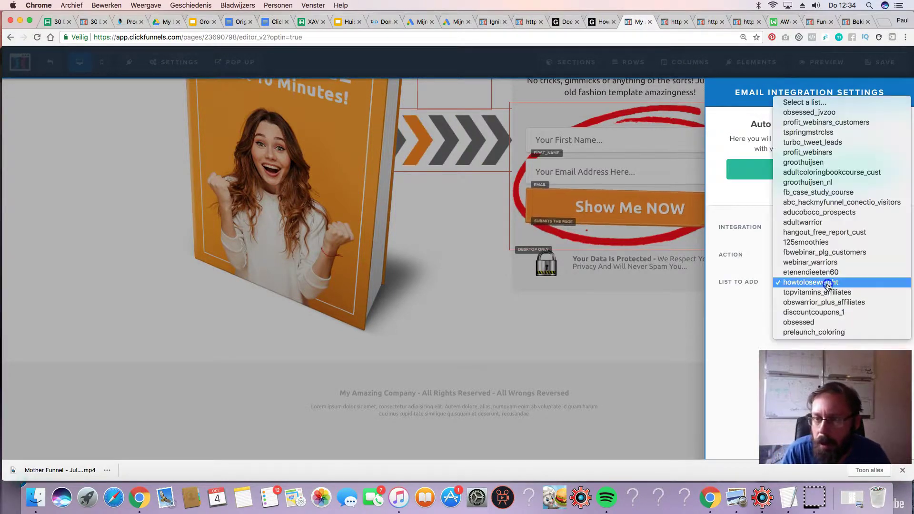
click(826, 131)
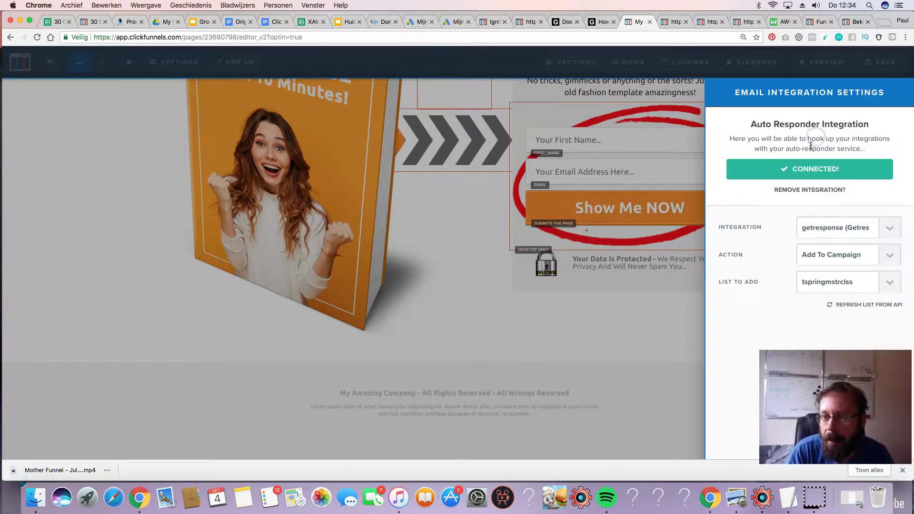
- Switch the email integration to Actionetics with the action Add To List and the list "wr free training"
click(826, 227)
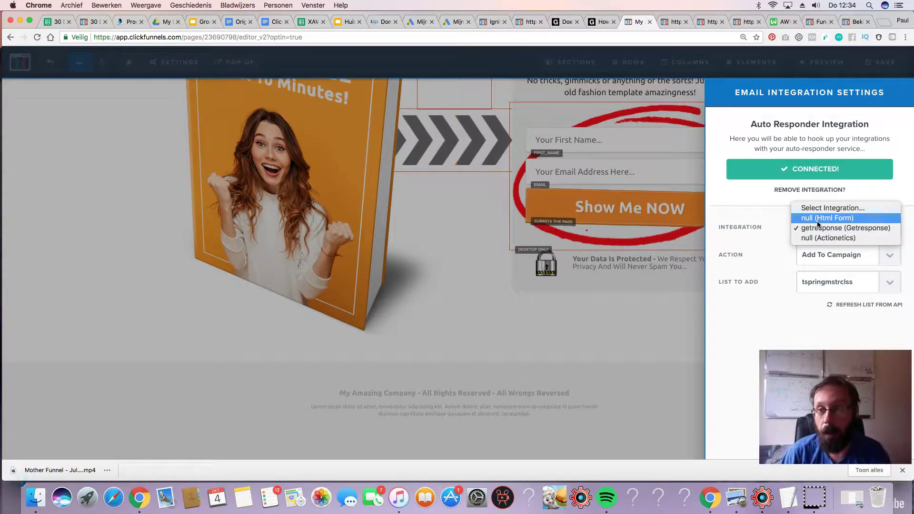
click(827, 237)
click(819, 256)
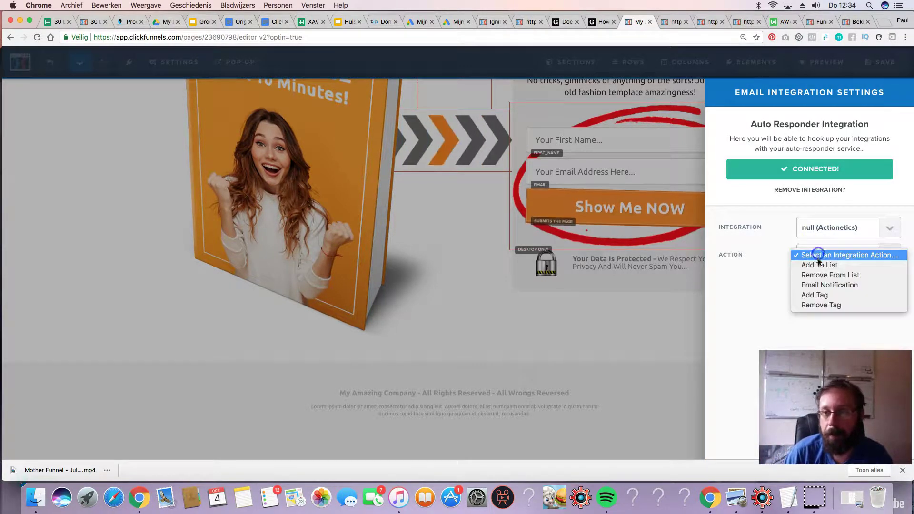
click(818, 265)
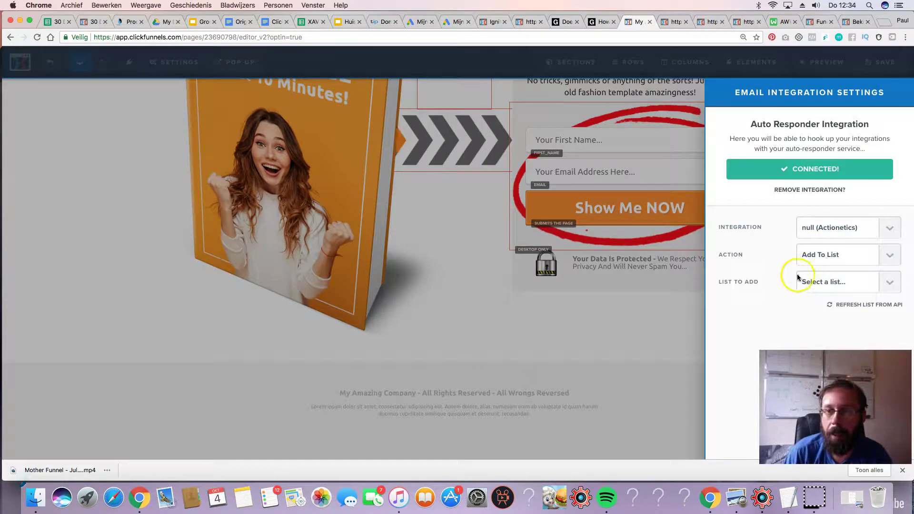
click(829, 282)
click(809, 381)
click(830, 286)
click(809, 330)
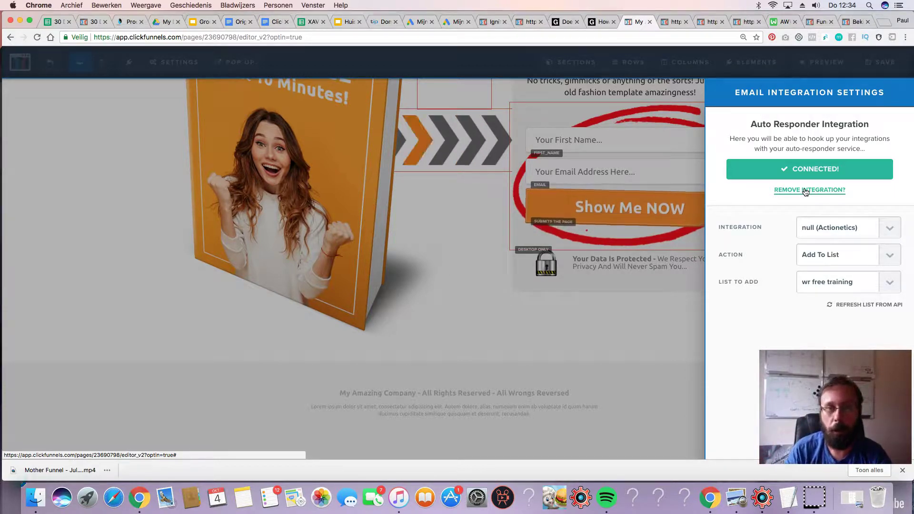
- Remove the current email integration and set up Actionetics with the action Add Tag and the tag "funnelbaas"
click(815, 189)
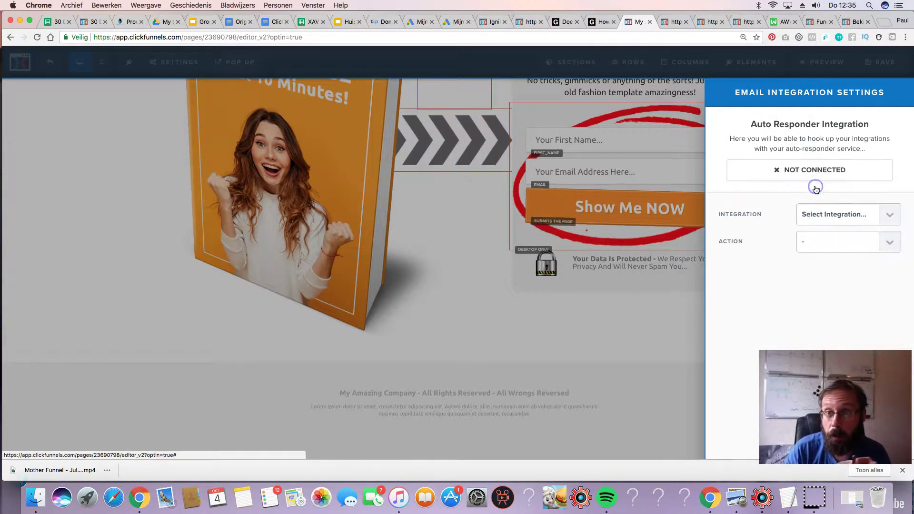
click(826, 211)
click(830, 246)
click(815, 242)
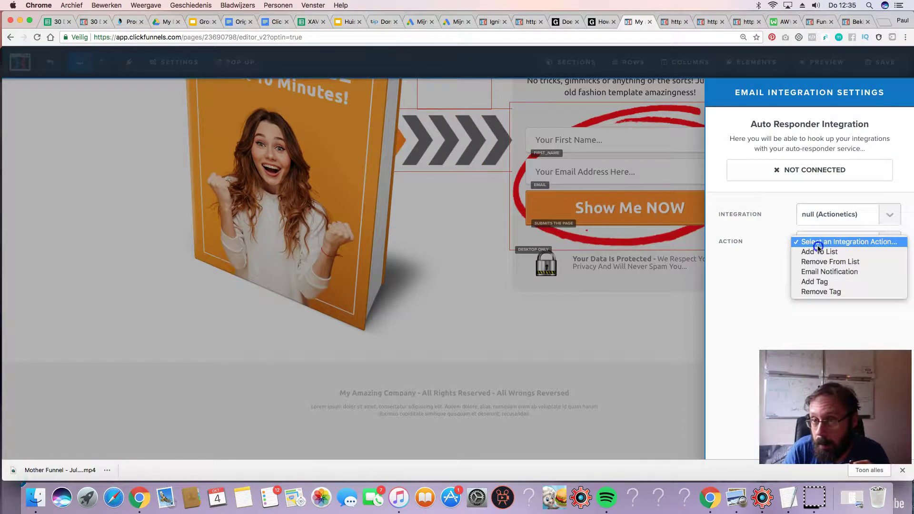
click(820, 282)
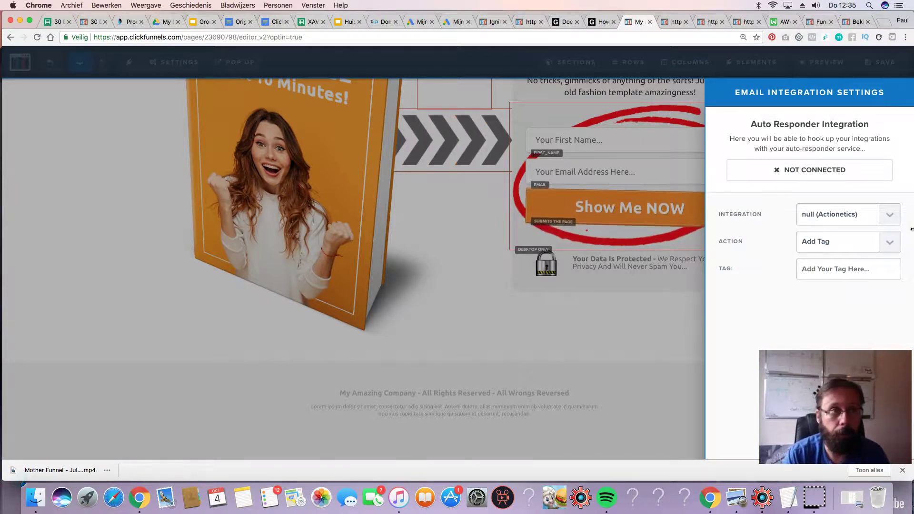
text(funnelbaas)
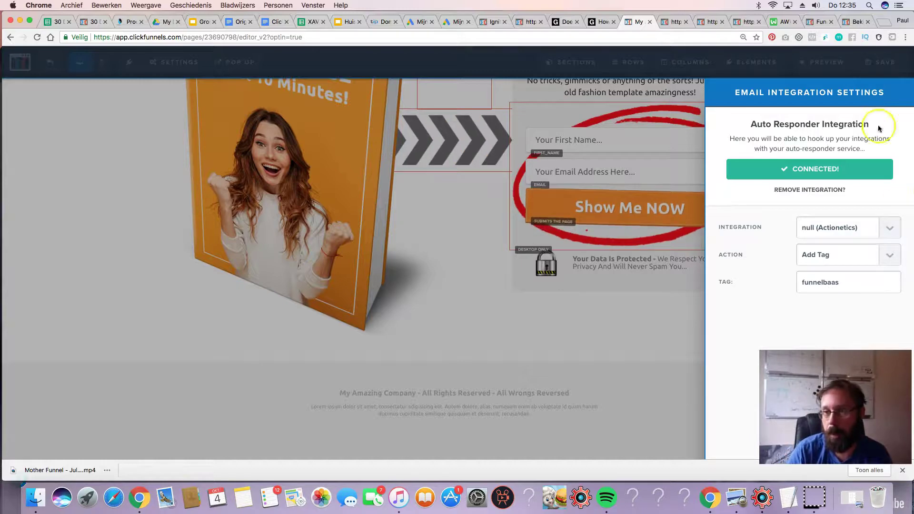
click(856, 283)
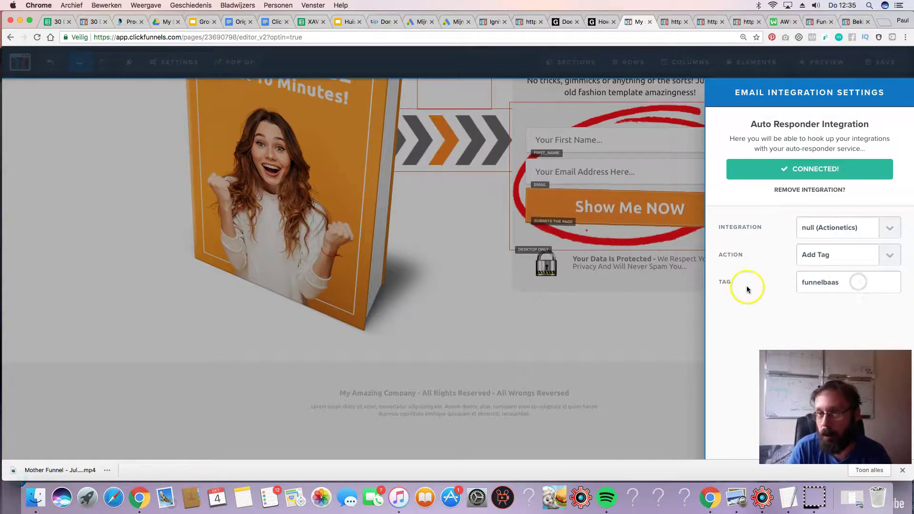
click(871, 74)
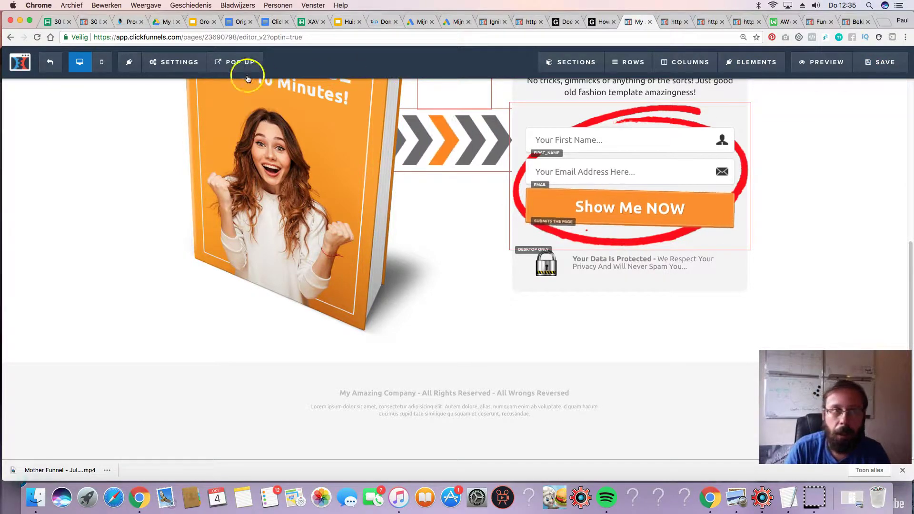
- Change the Actionetics integration's tag to "low" and save the page
mouse_move(163, 62)
click(174, 85)
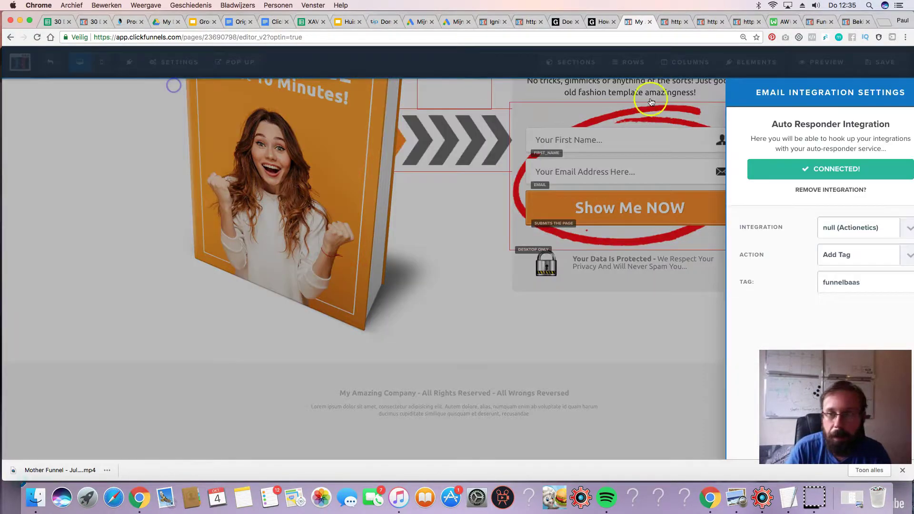
double_click(834, 285)
text(low)
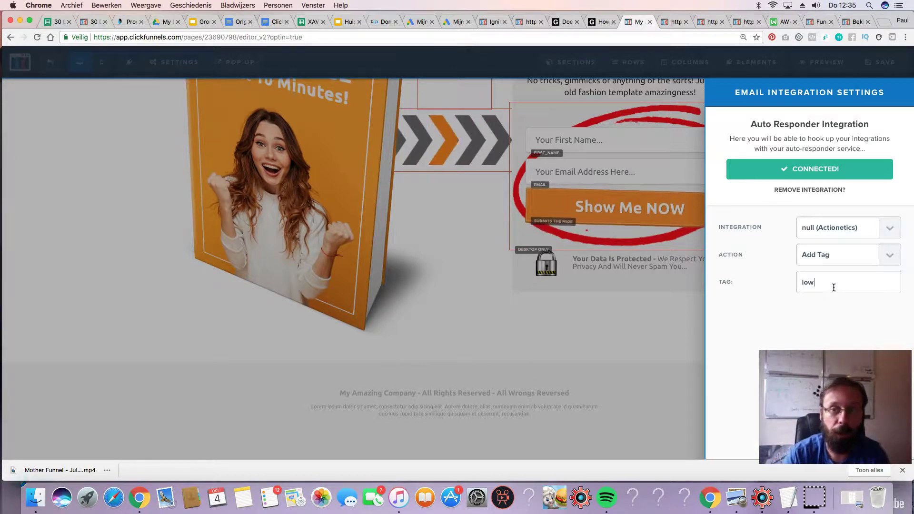
click(483, 324)
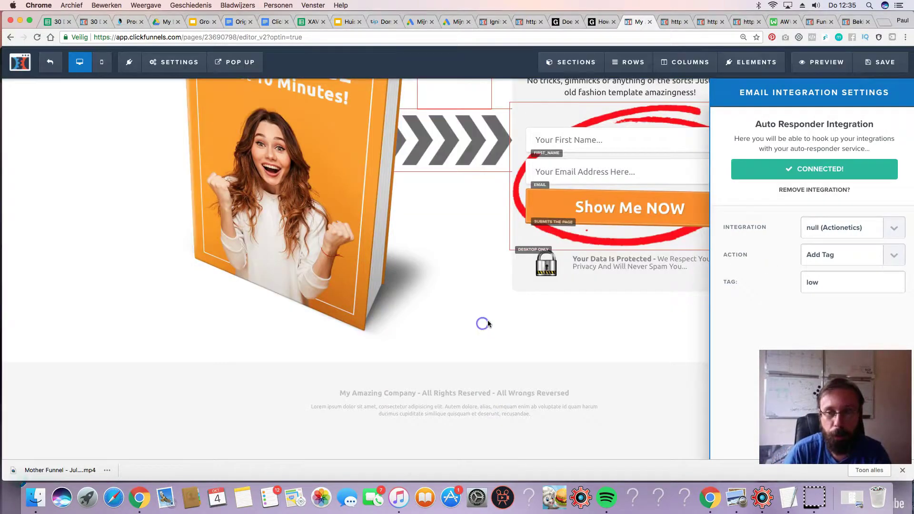
click(880, 62)
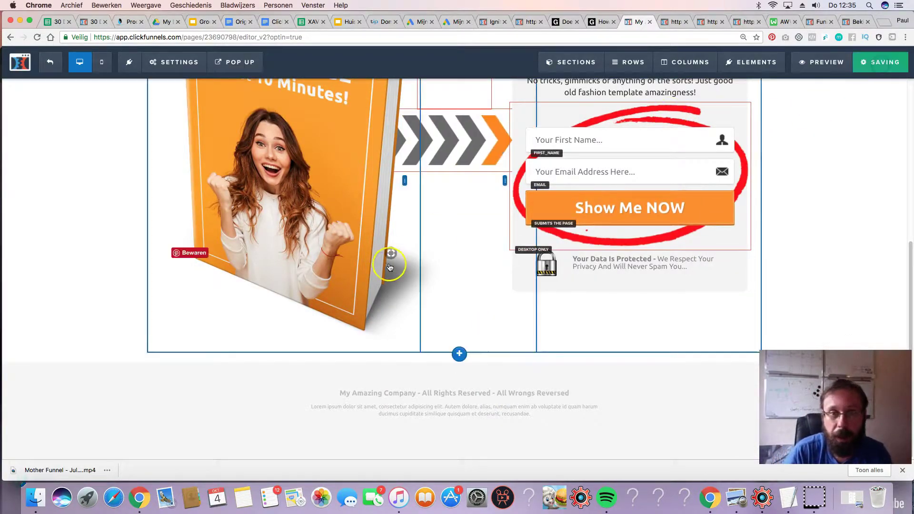
- Replace the orange book image with the multi-device product mockup from page 4 of the uploaded image library
click(331, 205)
click(889, 177)
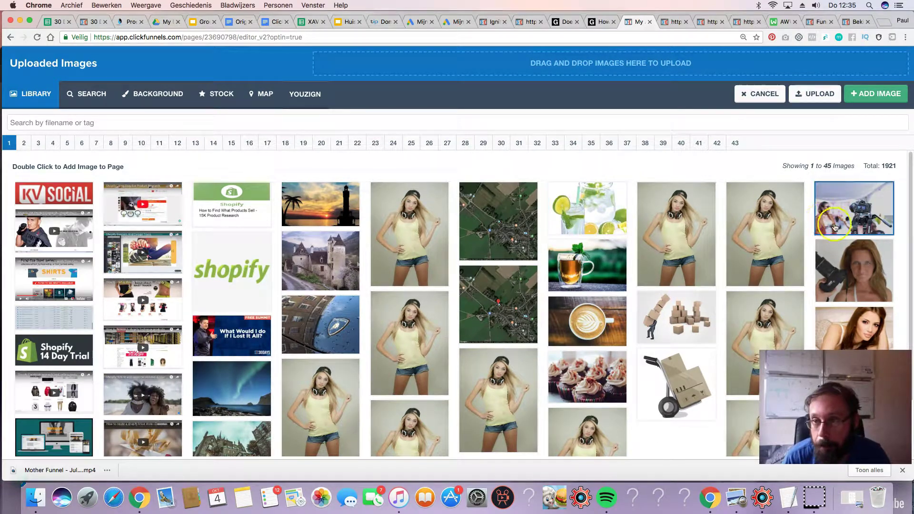
scroll(610, 231, down, 3)
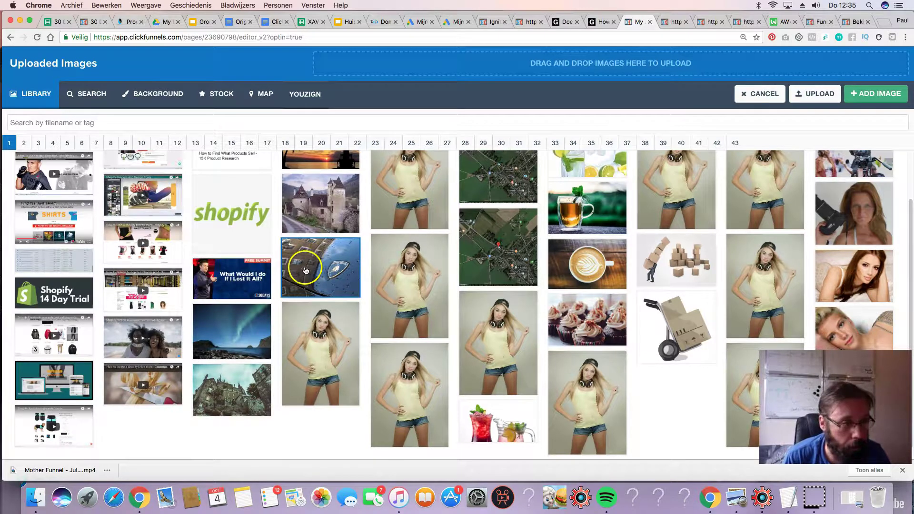
click(53, 143)
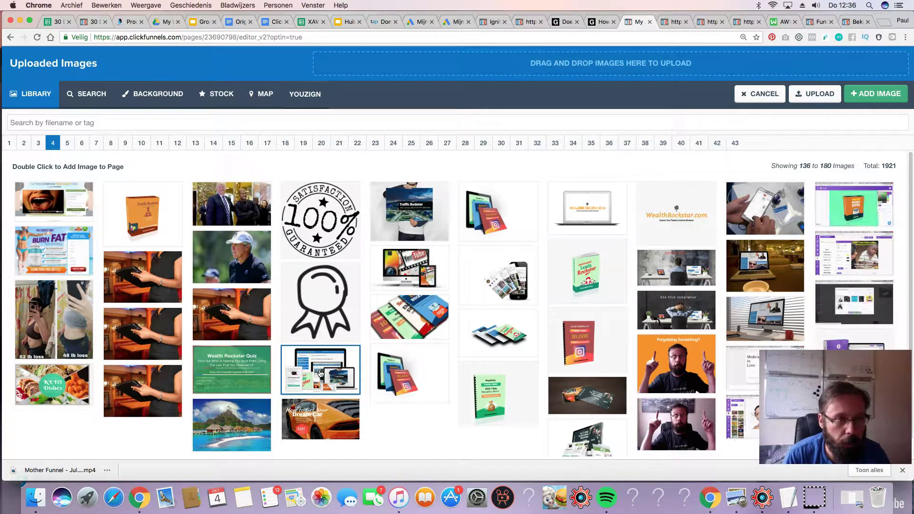
double_click(339, 372)
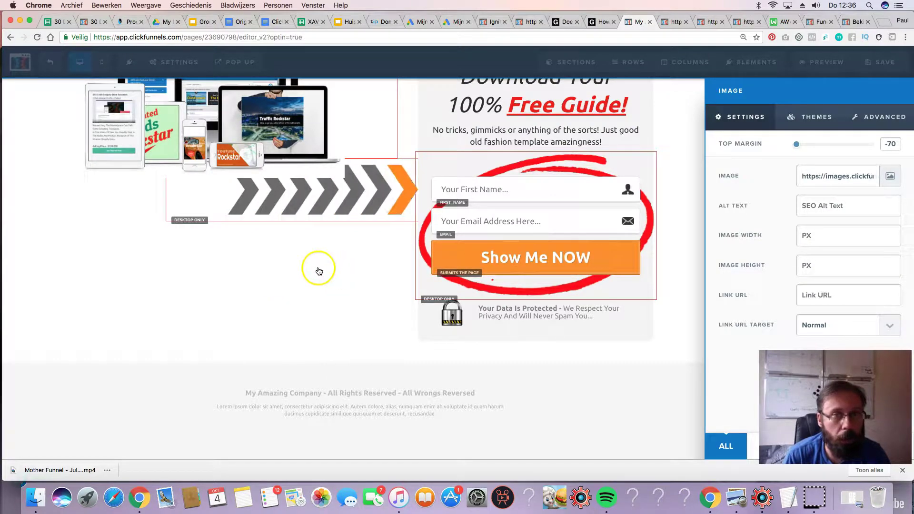
- Switch the editor to the mobile layout and set the main headline's mobile size to 28px
click(278, 269)
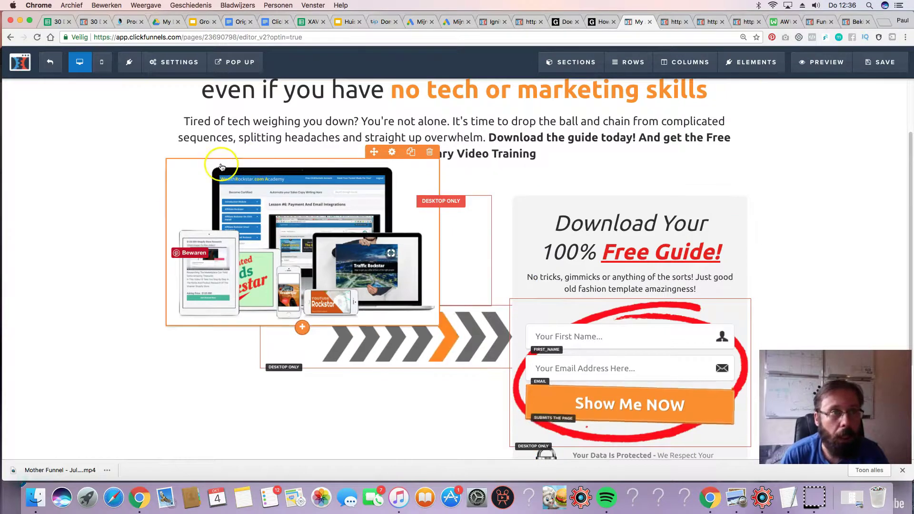
click(103, 61)
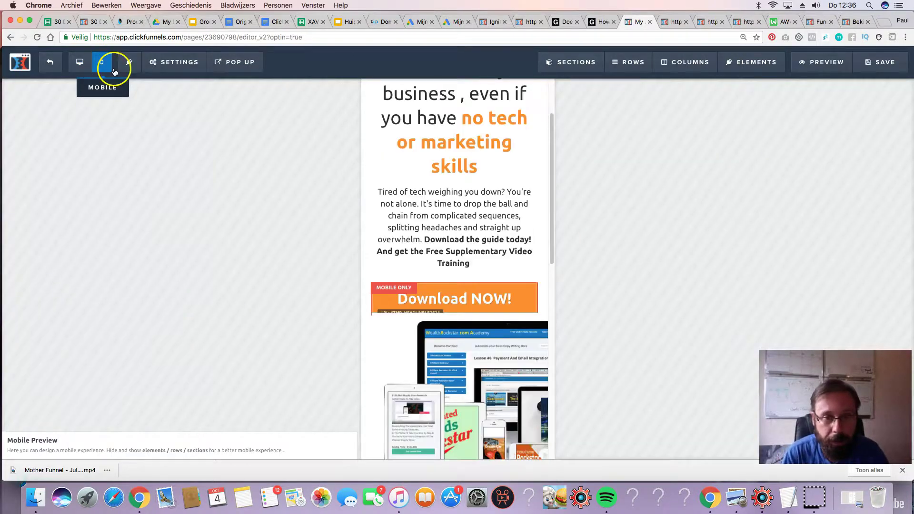
scroll(549, 109, up, 3)
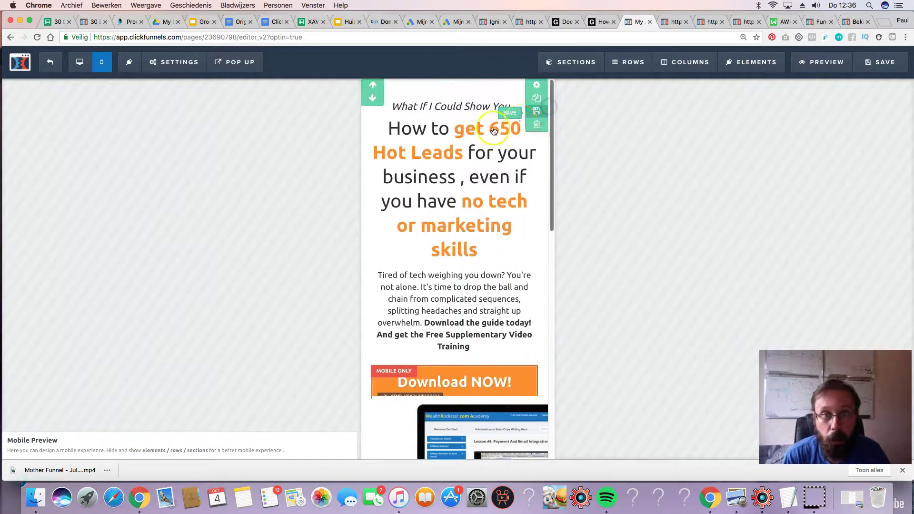
click(446, 109)
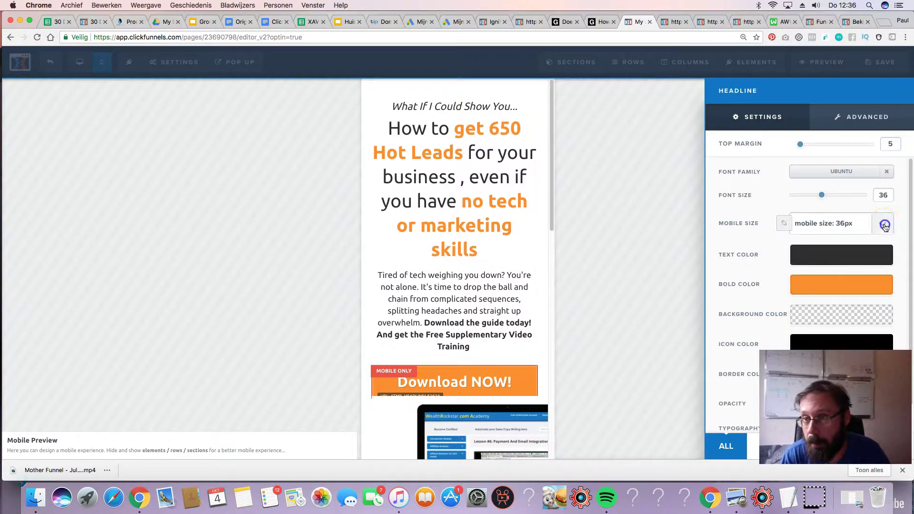
click(884, 226)
click(838, 145)
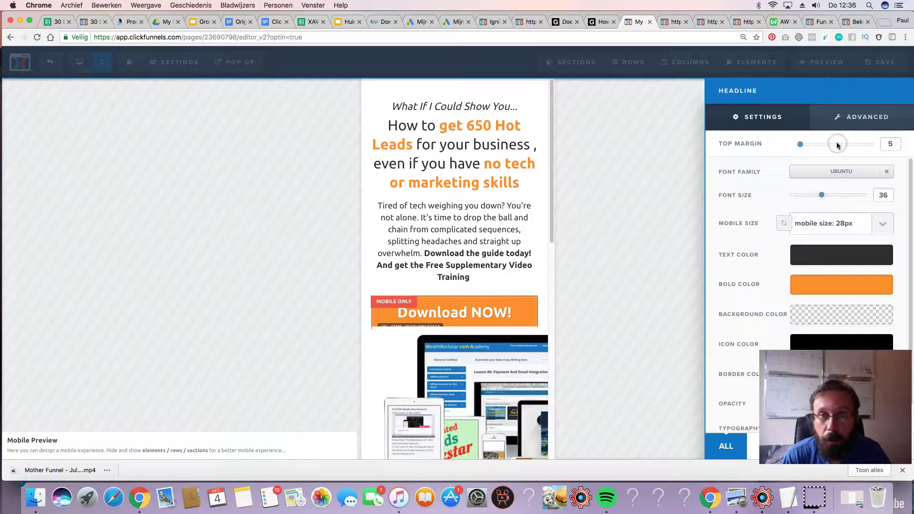
click(551, 225)
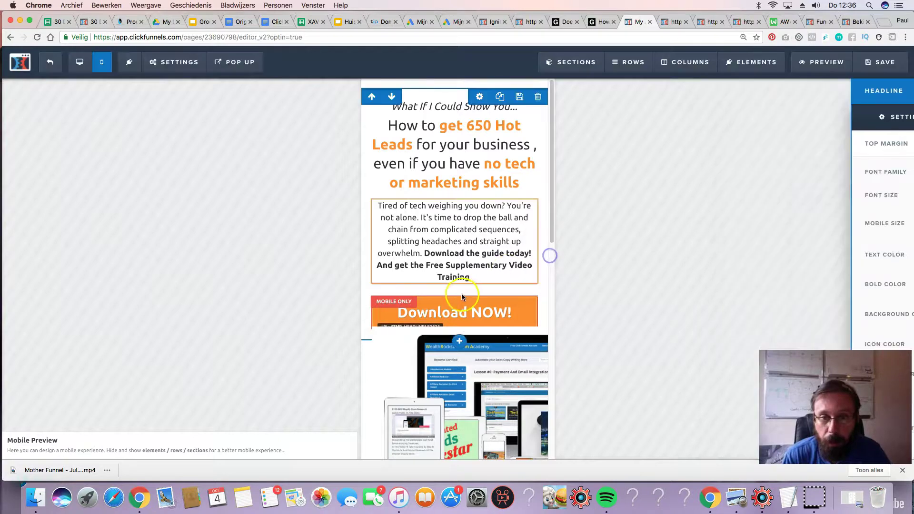
- Set the mobile size of the mobile-only "Download NOW!" button to 23px
click(406, 317)
click(485, 303)
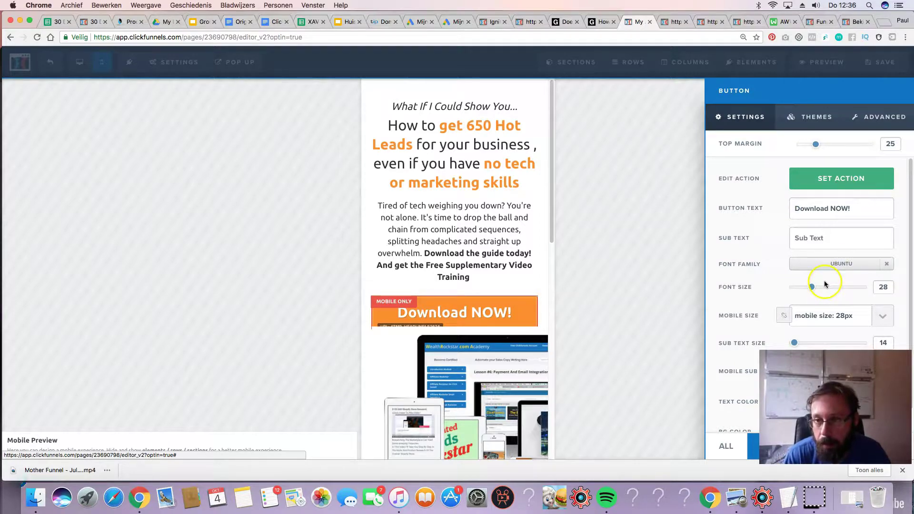
click(887, 324)
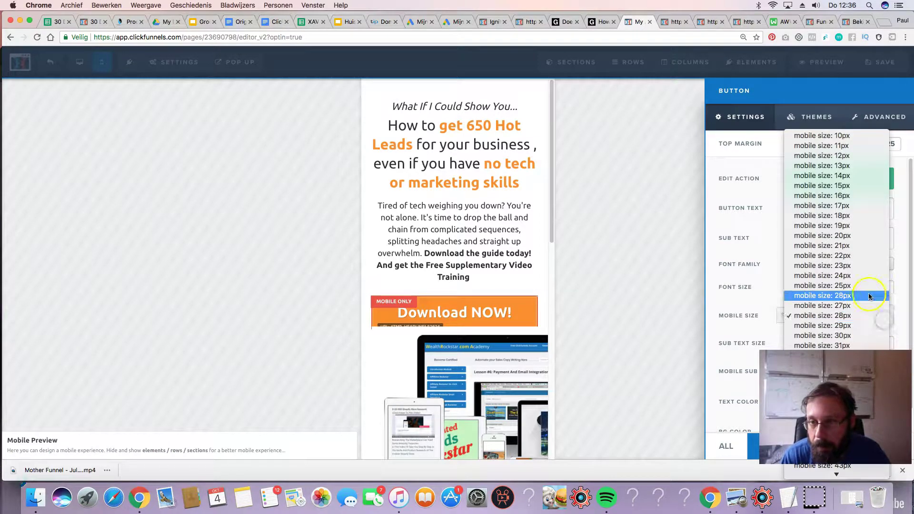
click(858, 267)
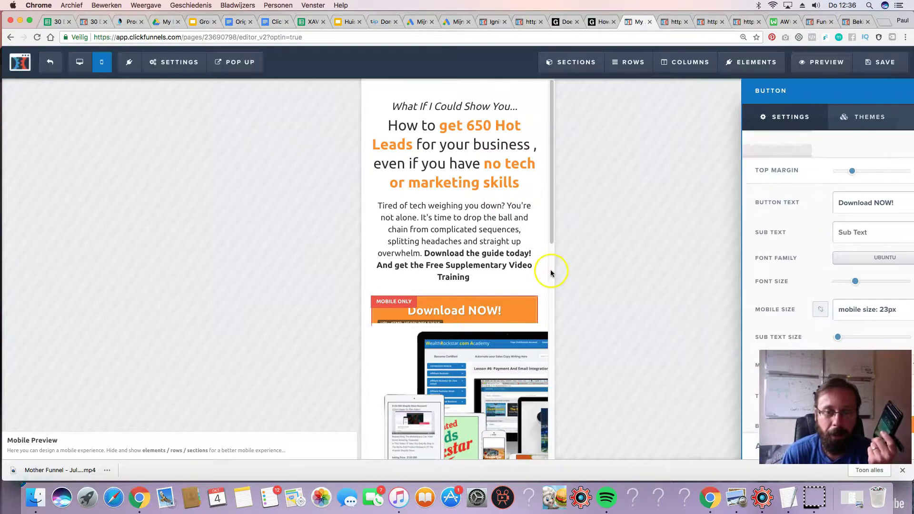
click(551, 268)
- Change the text of the mobile-only download button to "Downloaddd NOW!"
drag(551, 268, 544, 245)
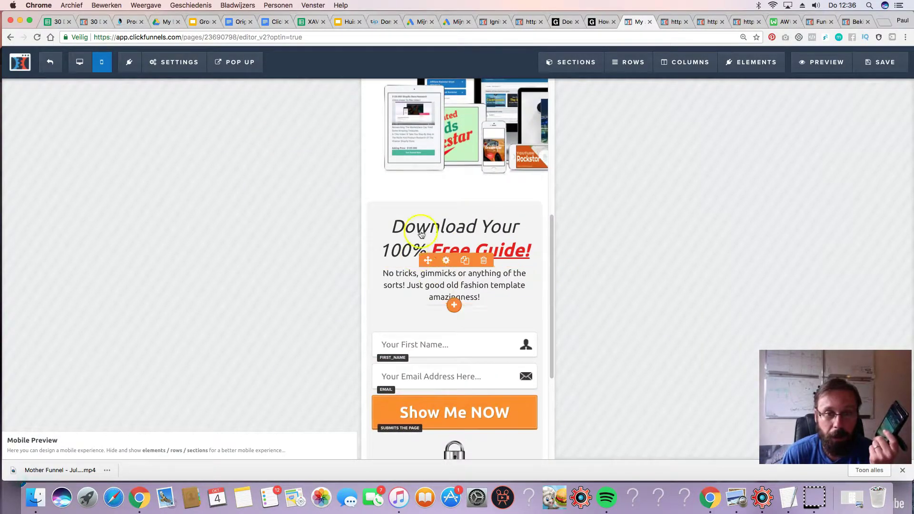
click(550, 179)
drag(548, 175, 551, 185)
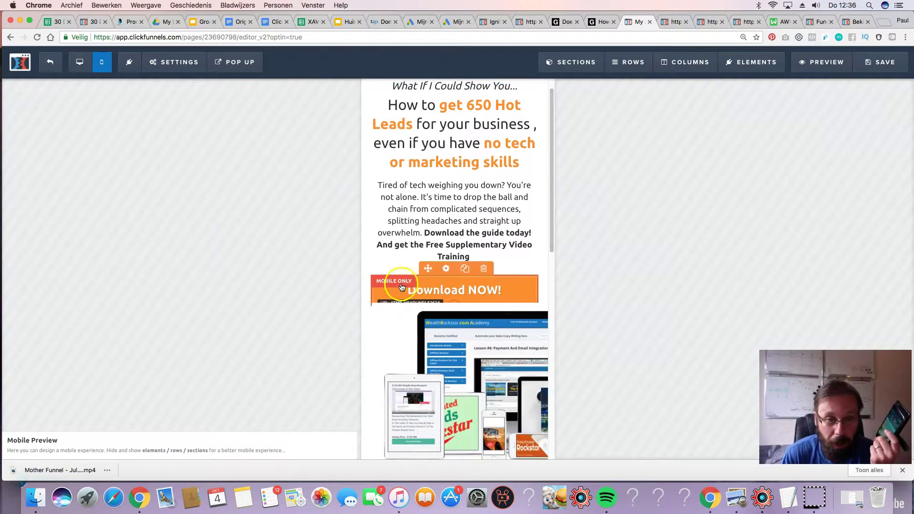
click(471, 292)
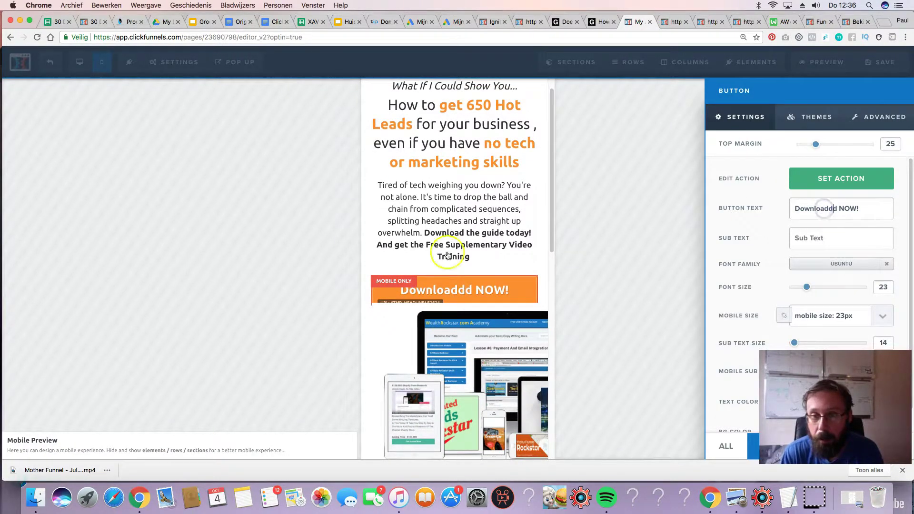
click(372, 292)
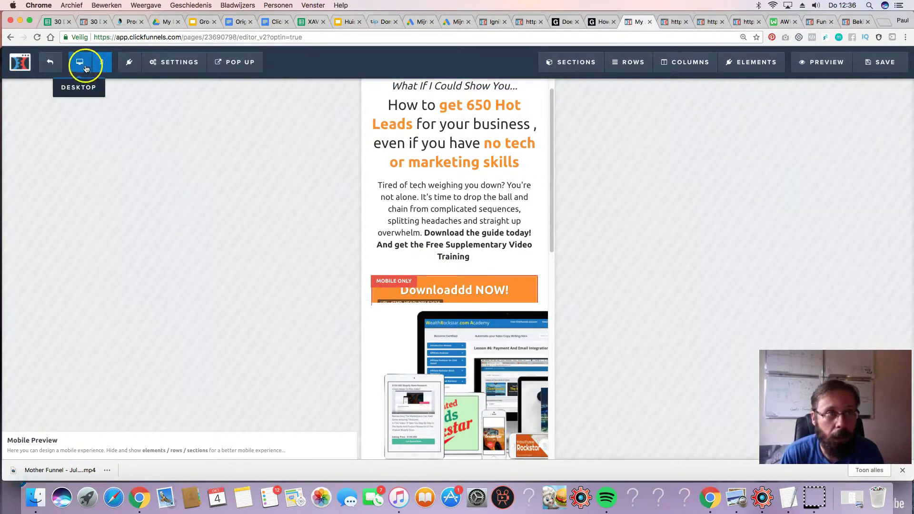
- Compare the opt-in page's desktop and mobile layouts, checking the download button, product image and opt-in form
click(85, 69)
scroll(607, 214, down, 2)
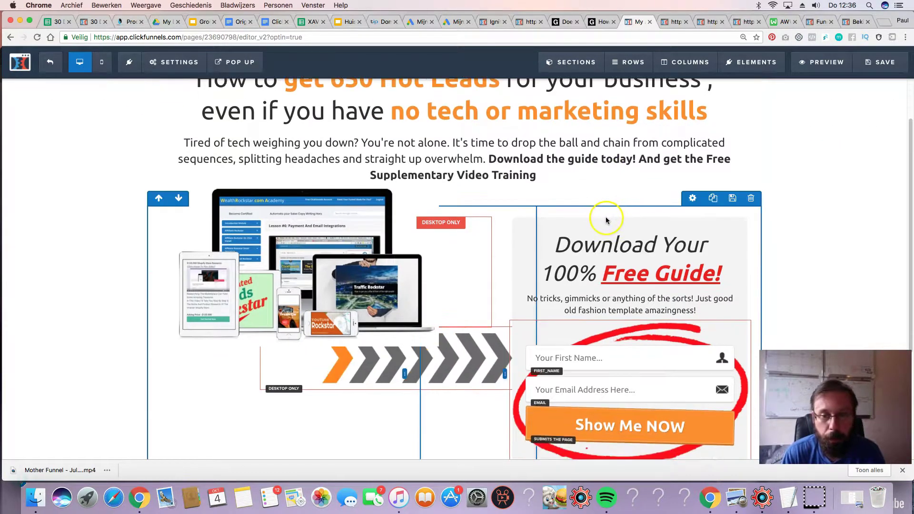
scroll(612, 351, down, 1)
scroll(612, 351, down, 3)
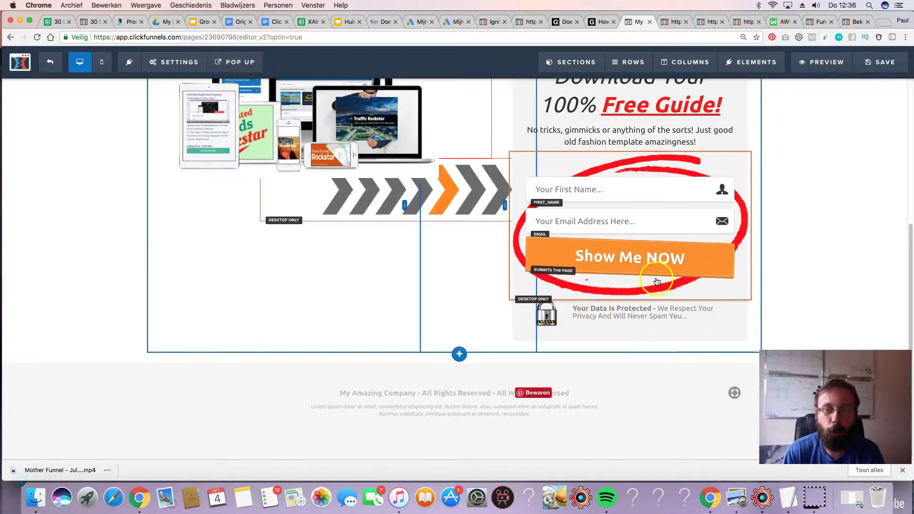
click(102, 62)
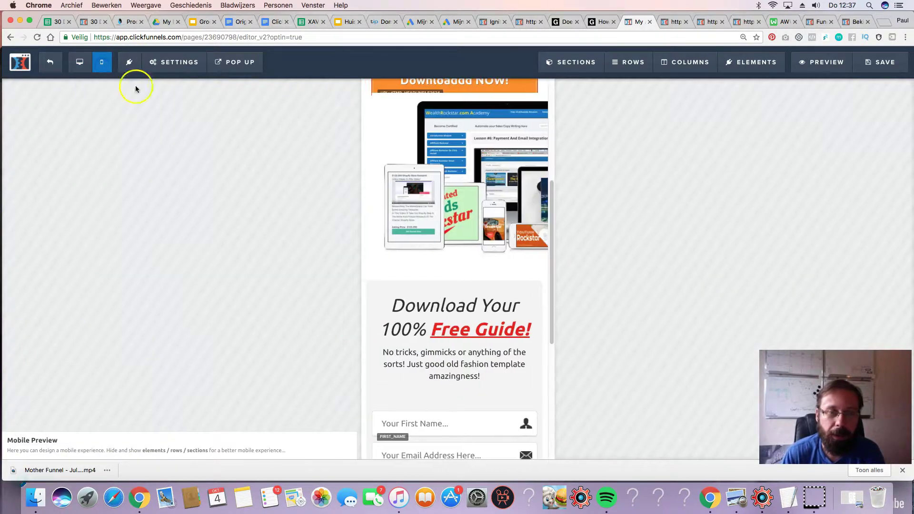
scroll(467, 249, up, 5)
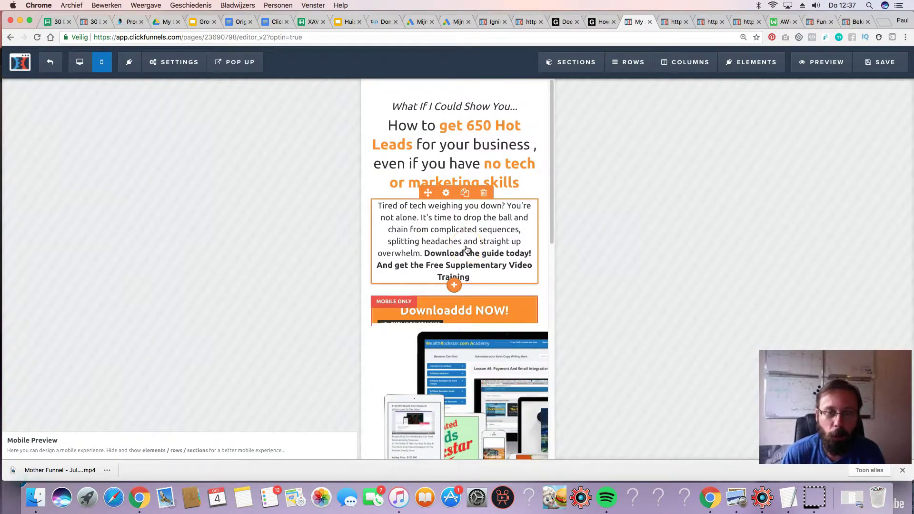
scroll(467, 250, down, 5)
scroll(454, 245, up, 5)
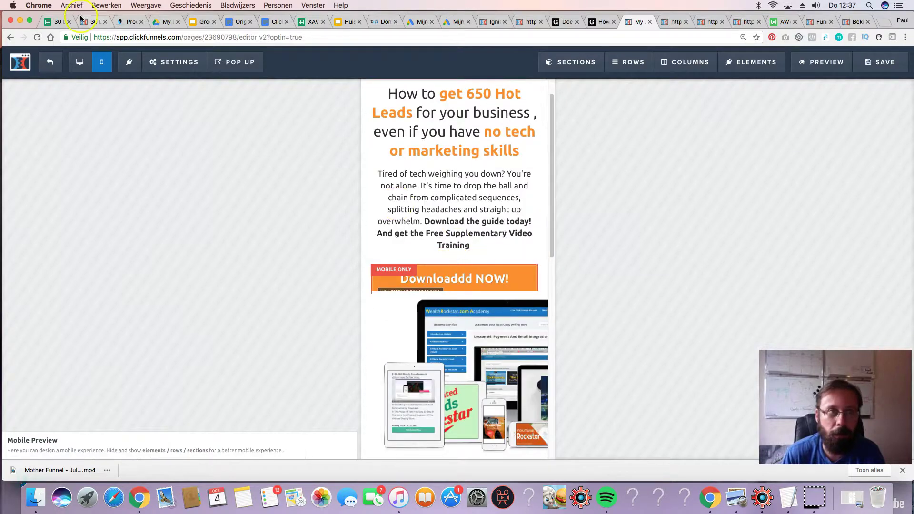
click(79, 62)
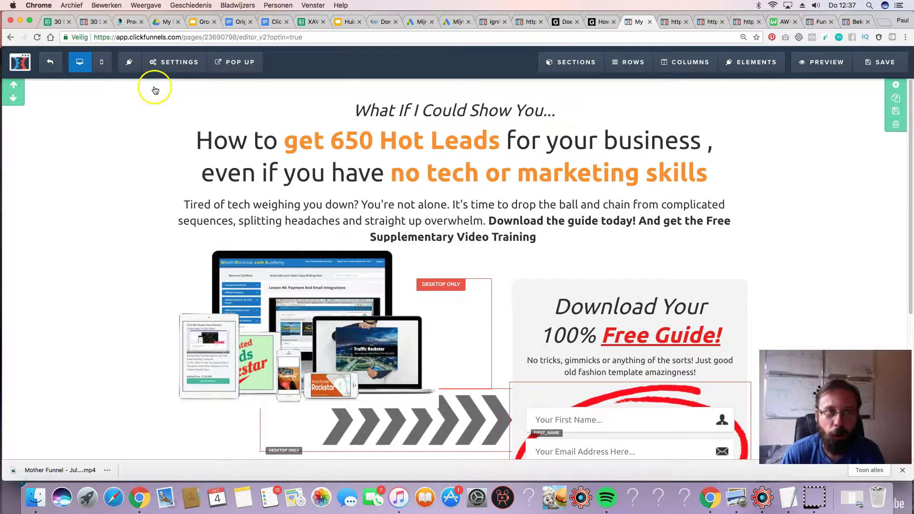
click(99, 64)
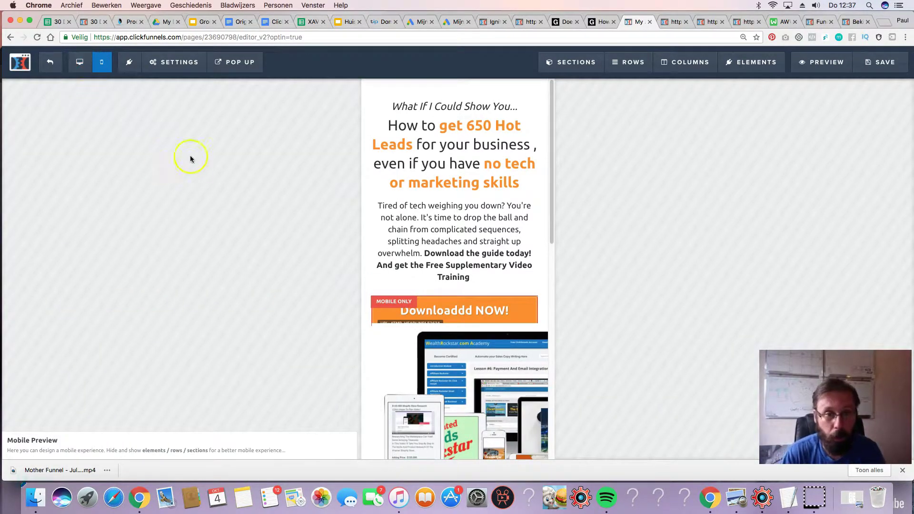
- Review the mobile-only download button's settings and save the page
click(448, 308)
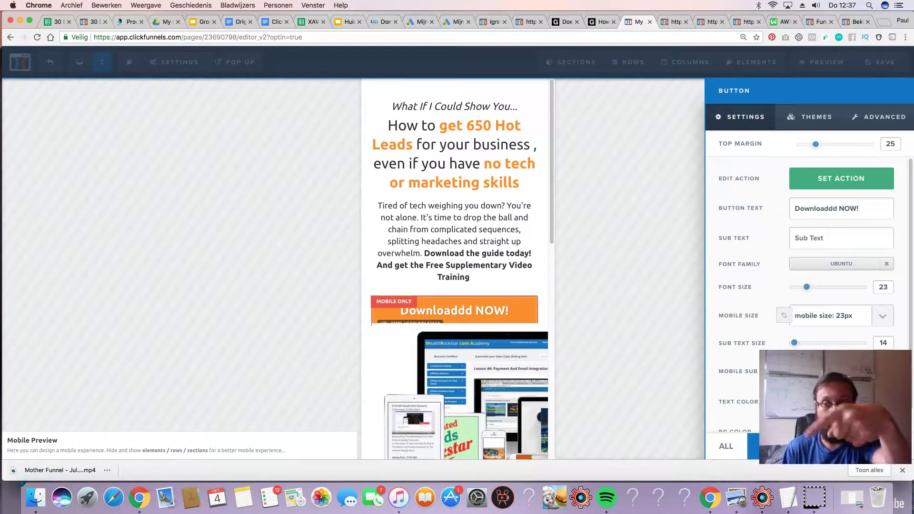
click(343, 233)
click(880, 62)
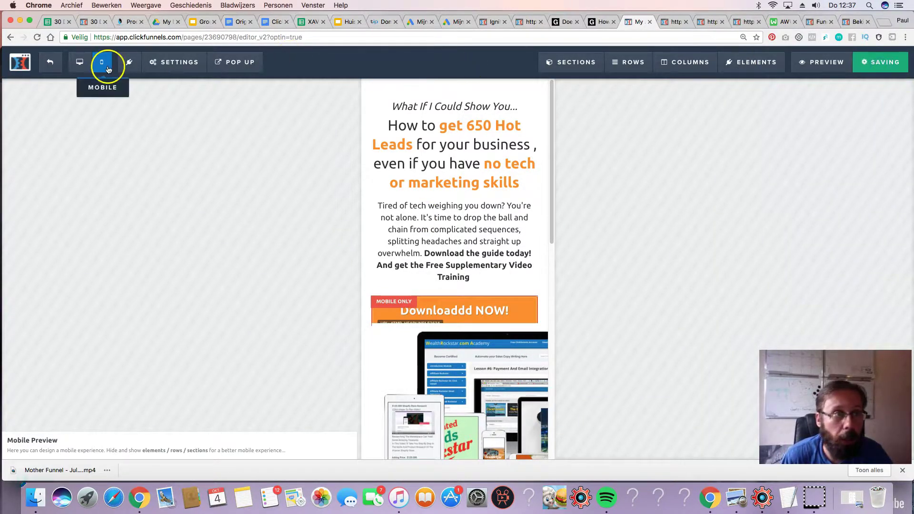
- Set the page's SEO title to "Funnelbaas - how to get 650 leads for your company"
click(179, 62)
click(175, 112)
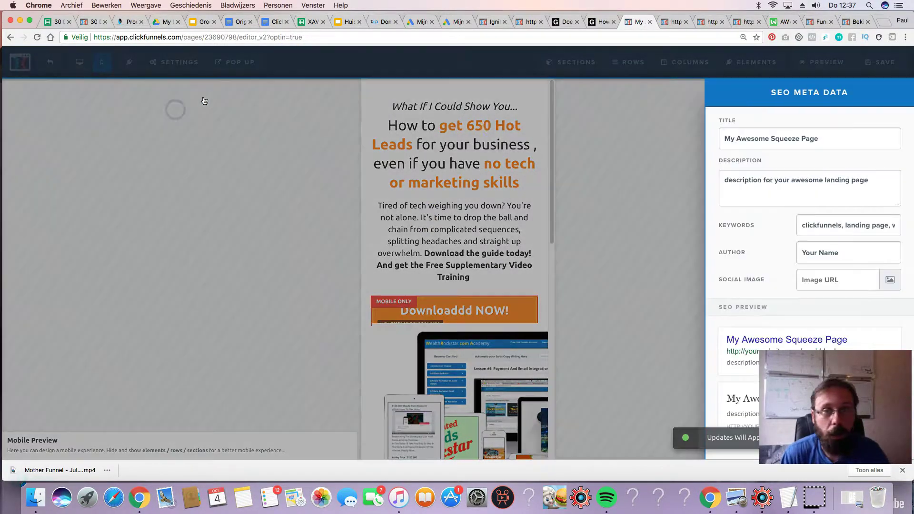
triple_click(775, 139)
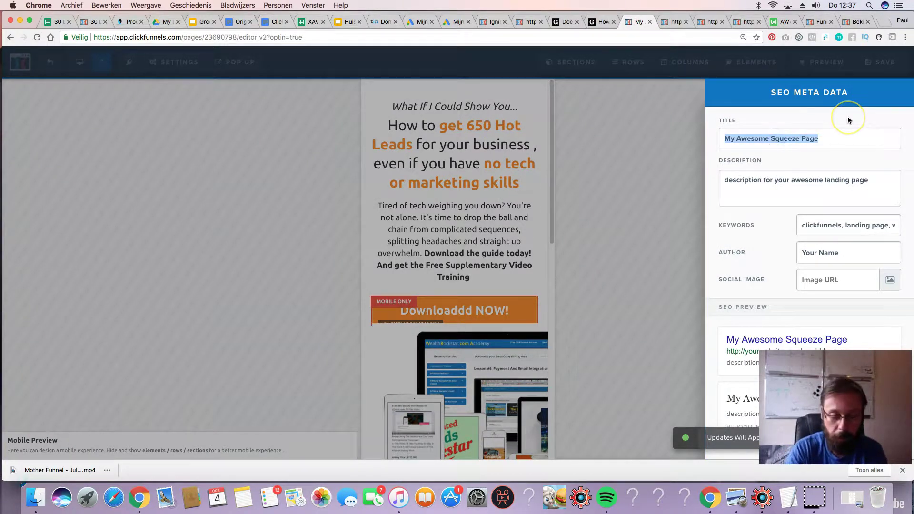
text(Funnelbaas )
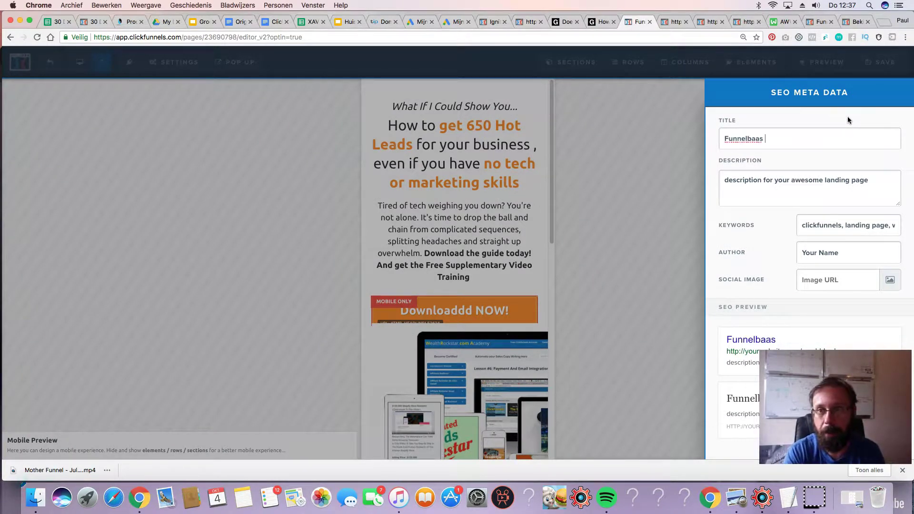
text(- how to get )
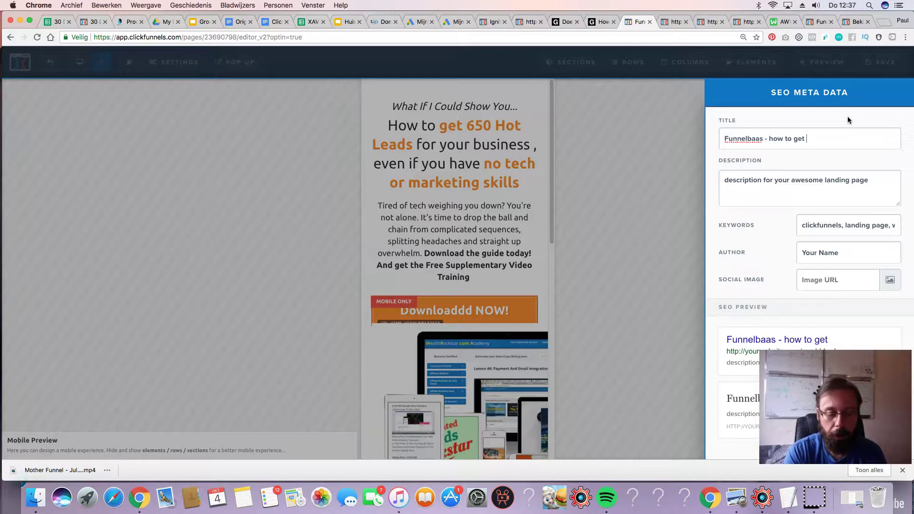
text(650 leads for your company)
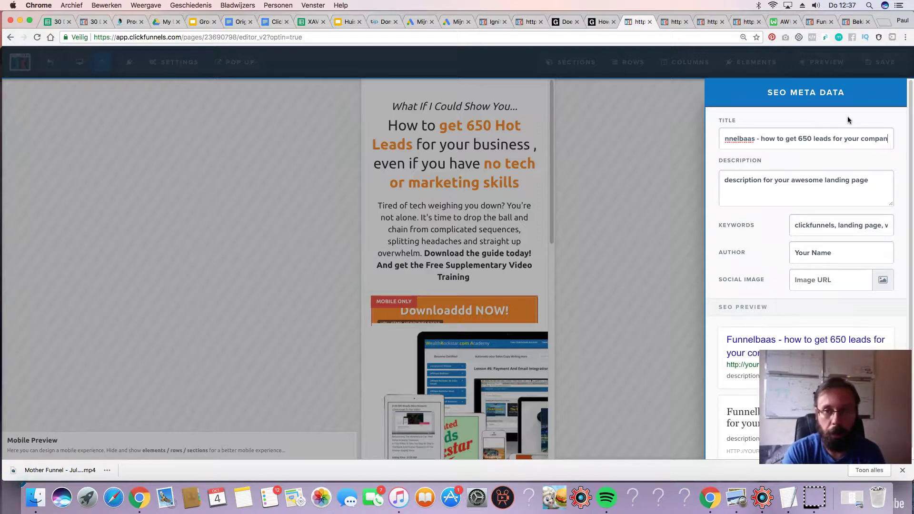
- Copy the SEO title and replace the placeholder meta description with it
key(super+a)
key(super+c)
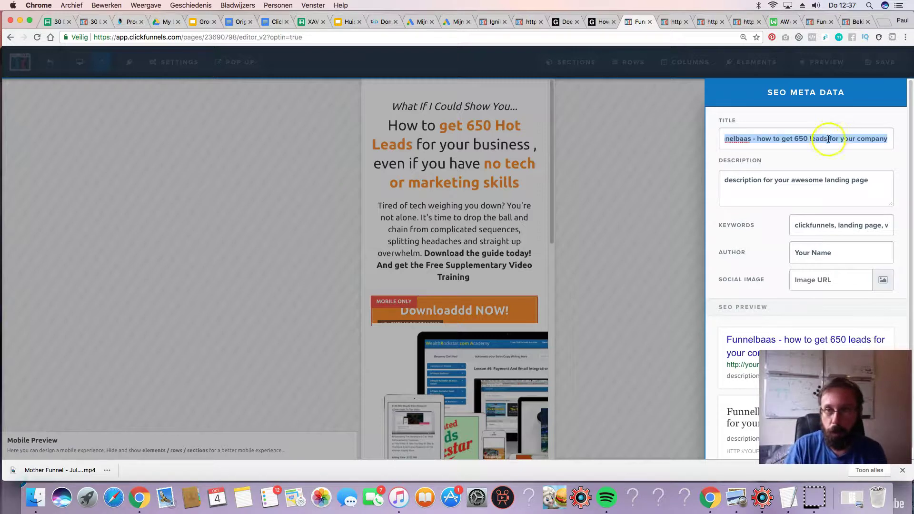
click(814, 177)
key(super+a)
key(super+v)
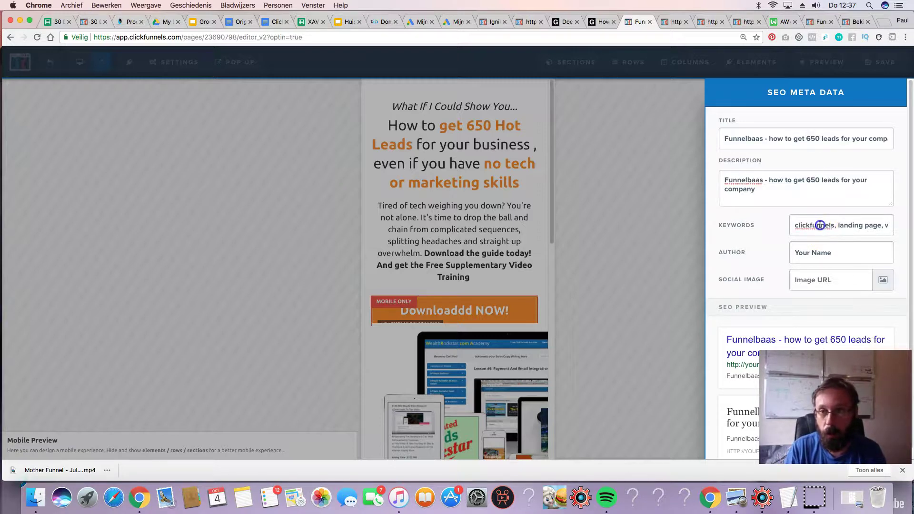
- Set the SEO keywords to "funnelbaas" and fill in the author's name
key(super+a)
text(fu)
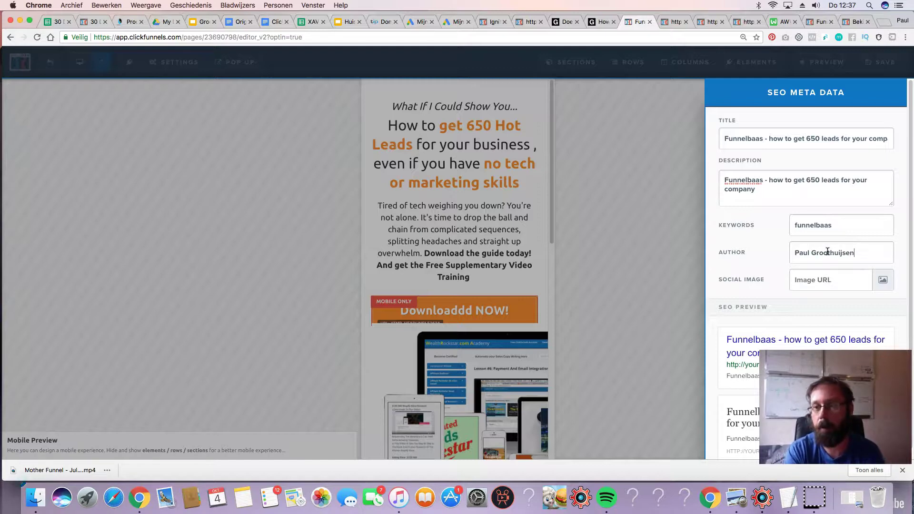
- Use the black-and-white portrait from page 43 of the uploaded image library as social image, check the SEO preview and close the settings
click(883, 280)
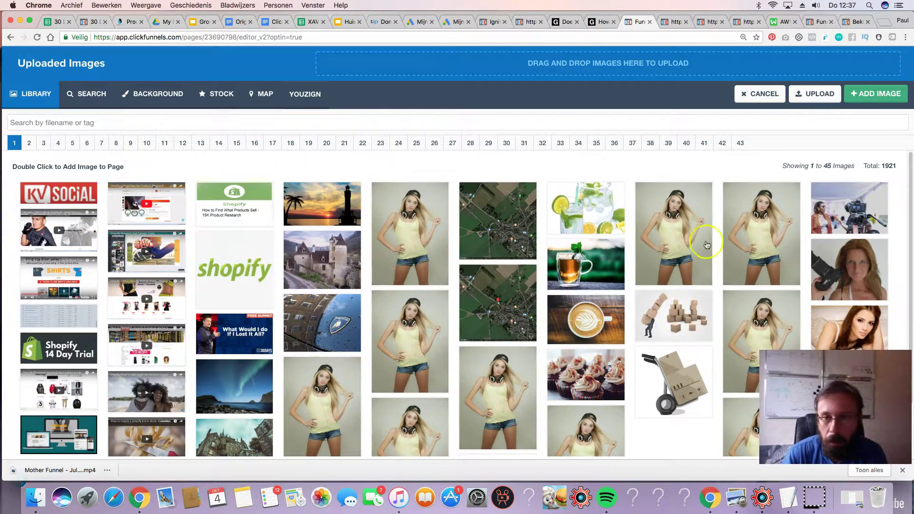
click(742, 144)
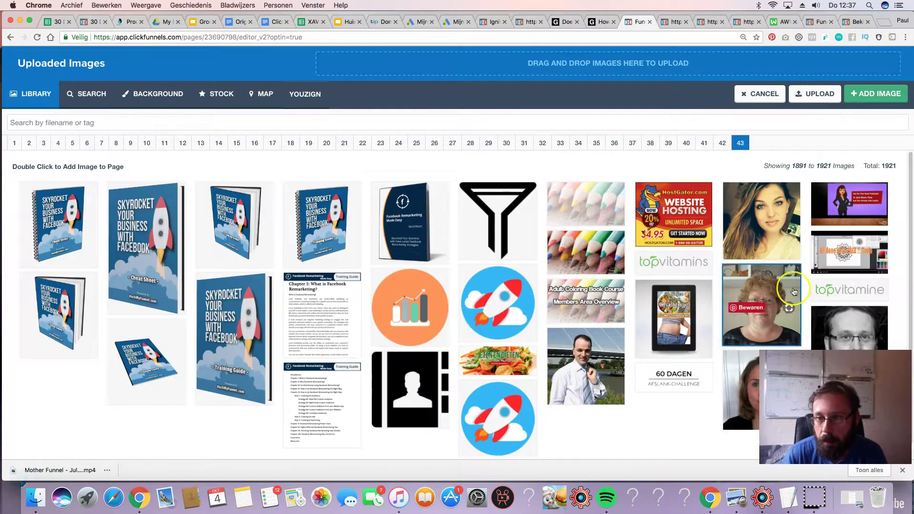
double_click(830, 307)
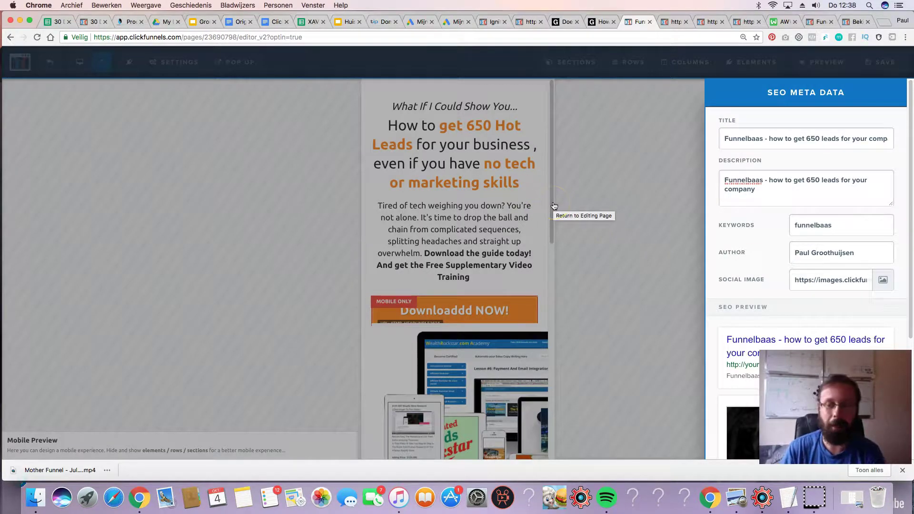
drag(911, 264, 912, 370)
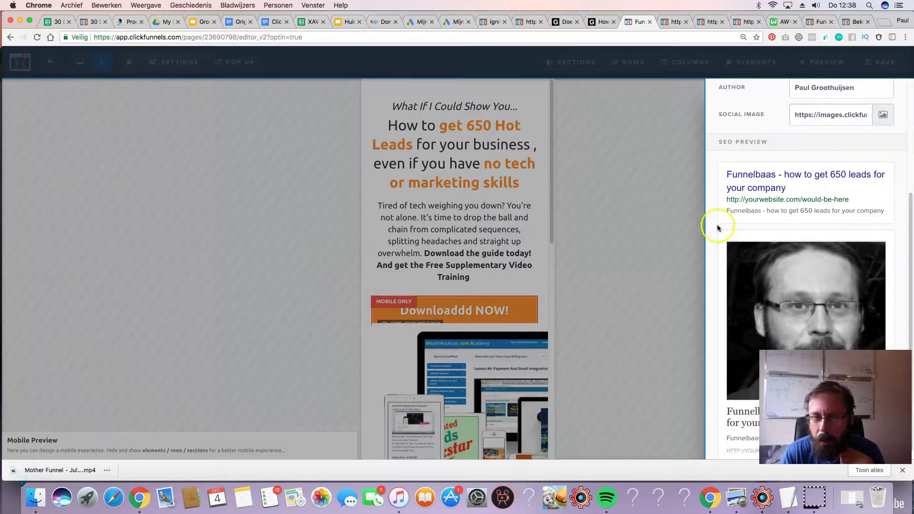
click(238, 202)
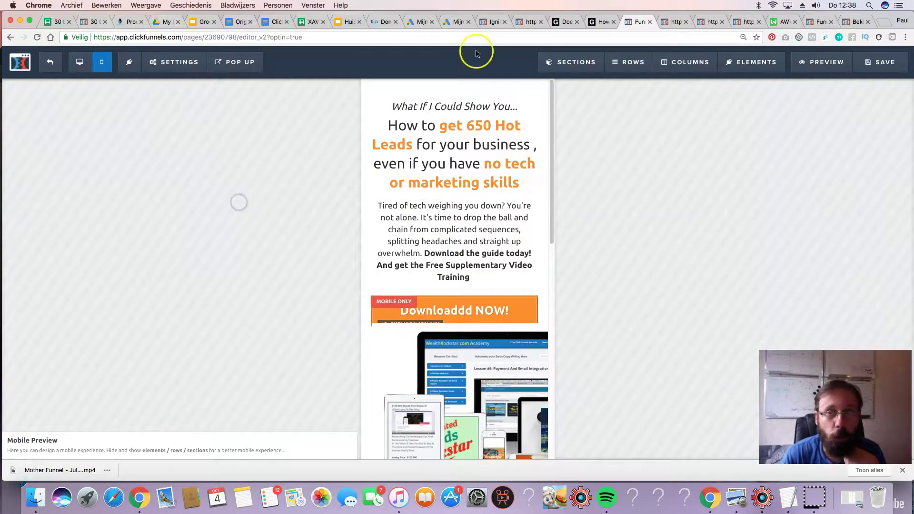
- Save the opt-in page, leave its editor and open the funnel's "fb tripwire2" page for editing
click(890, 62)
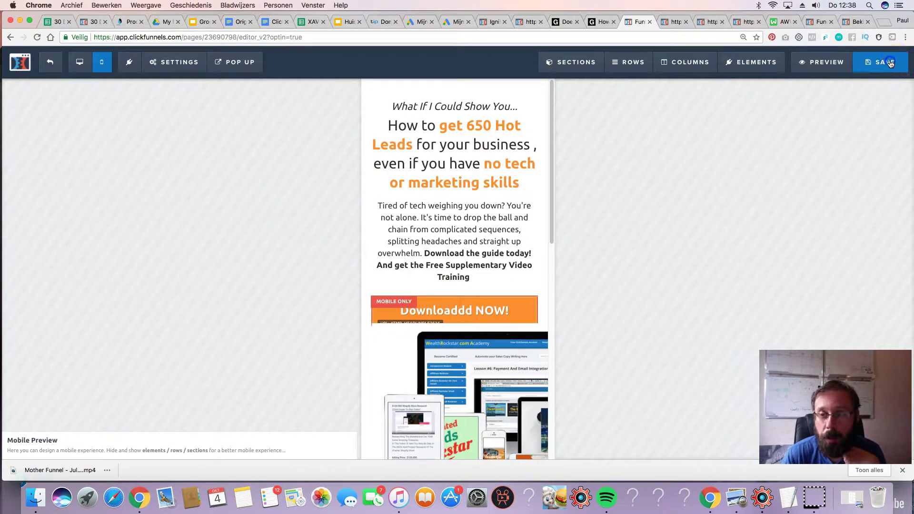
click(398, 99)
click(50, 62)
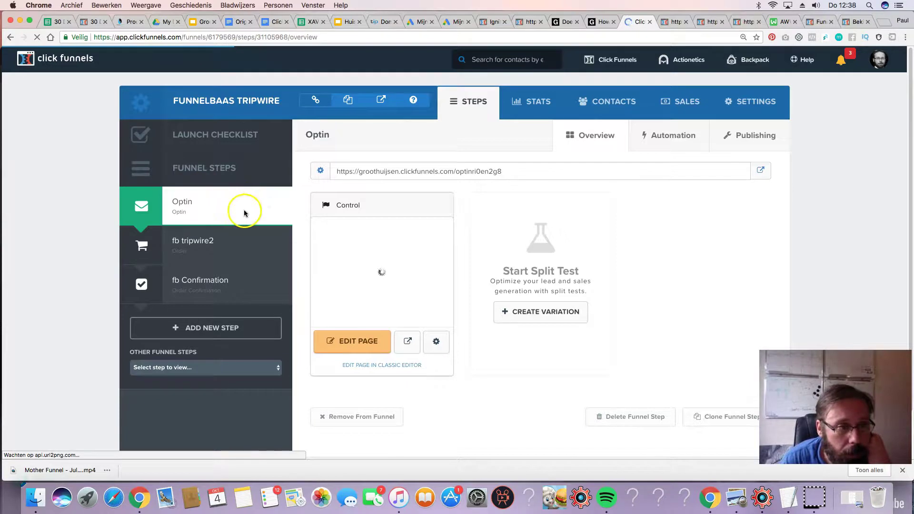
click(197, 242)
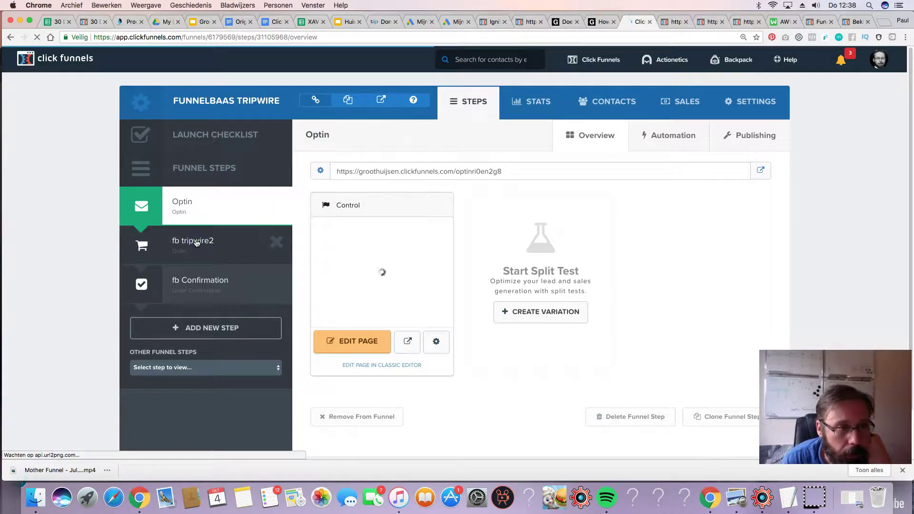
click(347, 344)
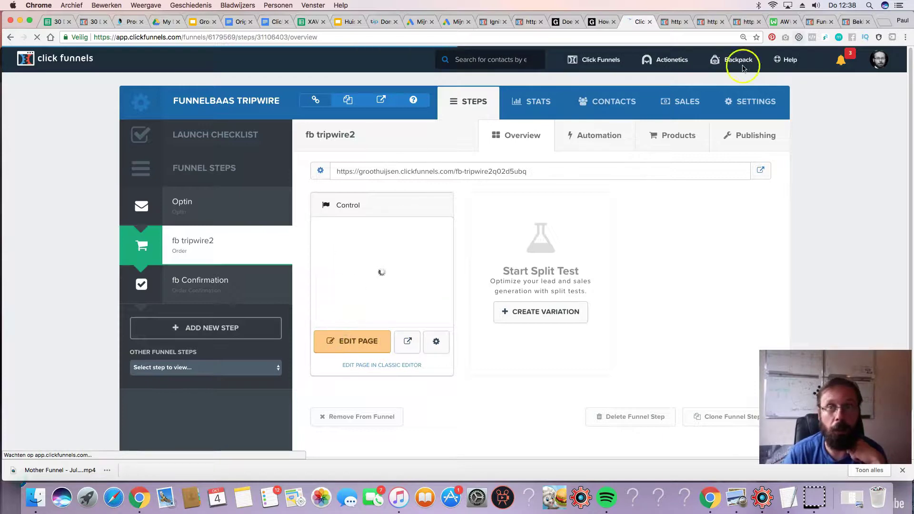
- Switch to the AWW whiteboard and draw a video play symbol in the middle box of the lower funnel sketch
click(783, 22)
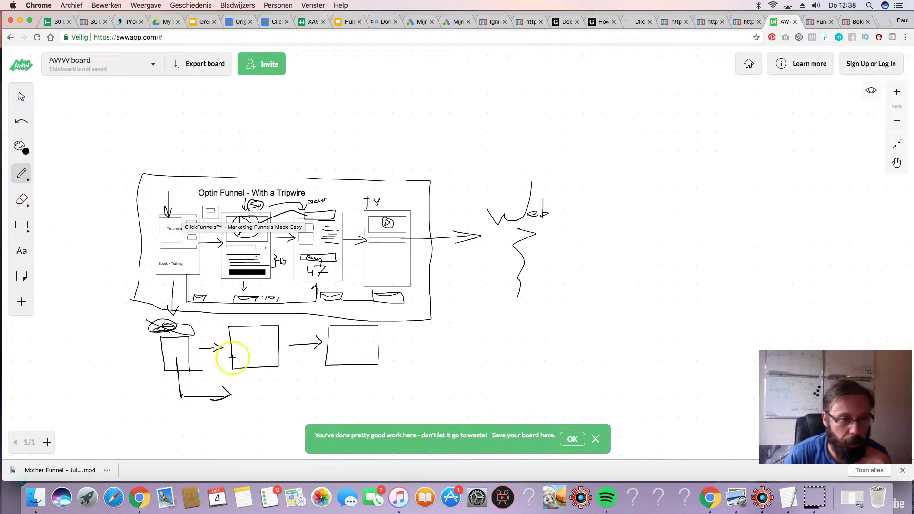
drag(253, 334, 268, 349)
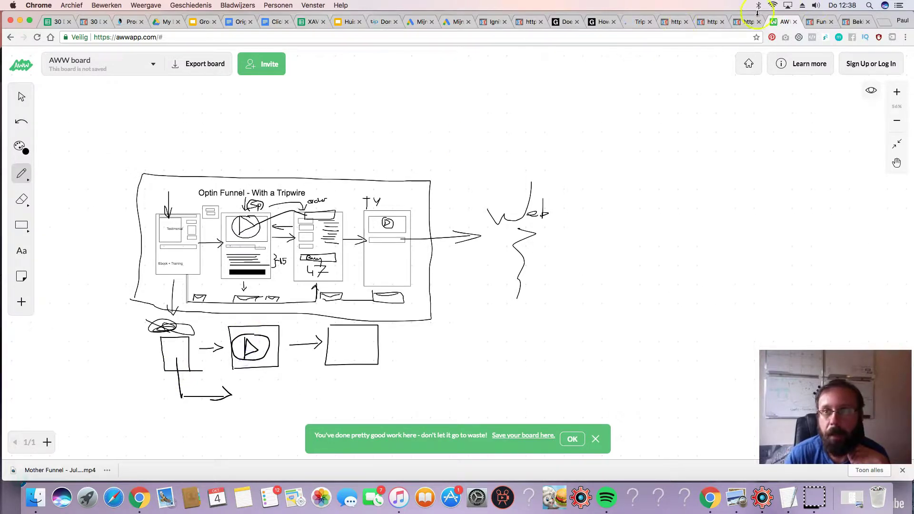
- Return to the ClickFunnels editor and set the video type of the tripwire page's video element to YouTube
click(635, 21)
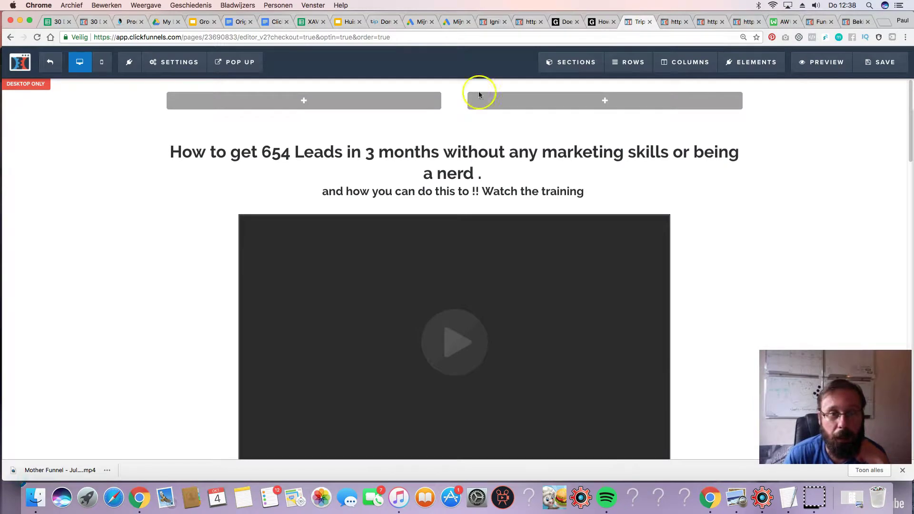
click(353, 230)
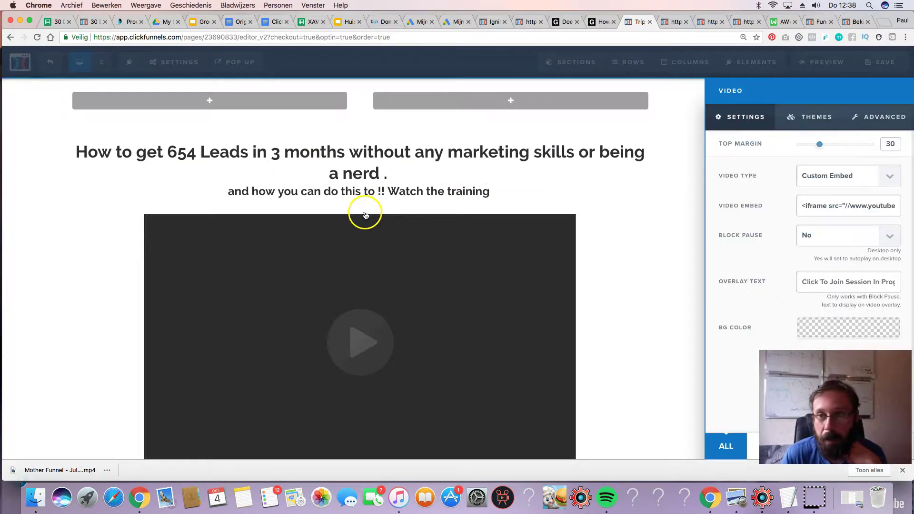
click(843, 176)
click(830, 187)
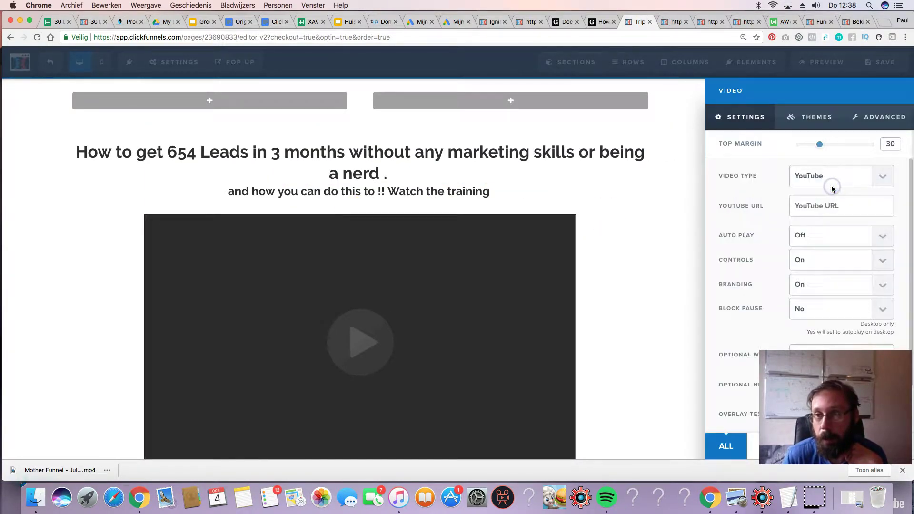
- Open youtube.com in a new browser tab and go to the own channel's video list in Creator Studio
click(883, 22)
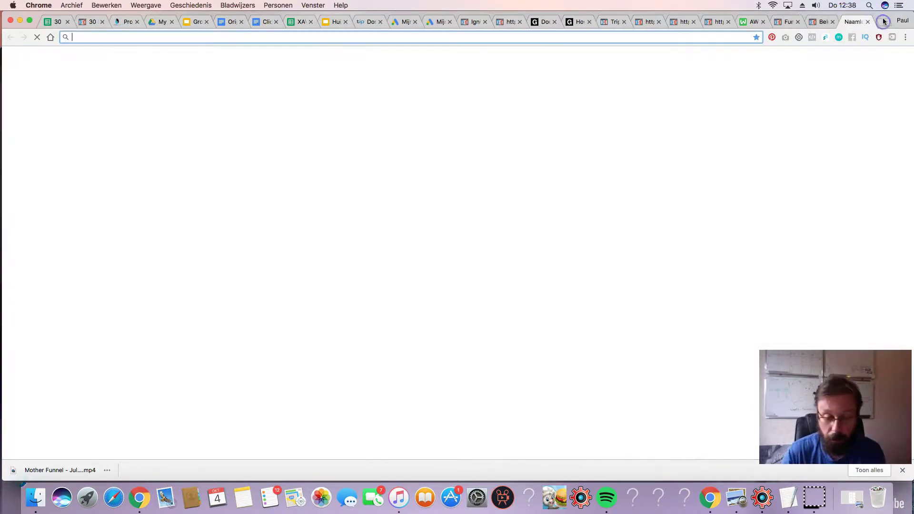
text(youtube.com)
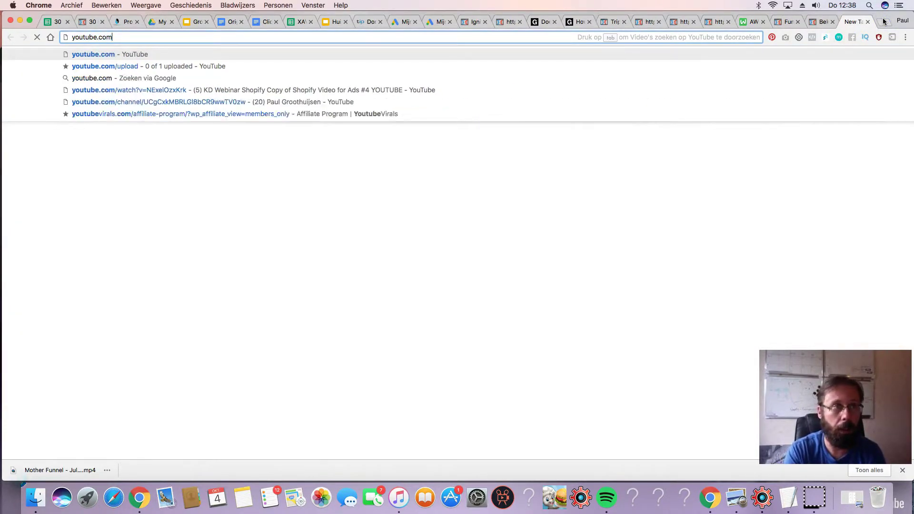
key(Return)
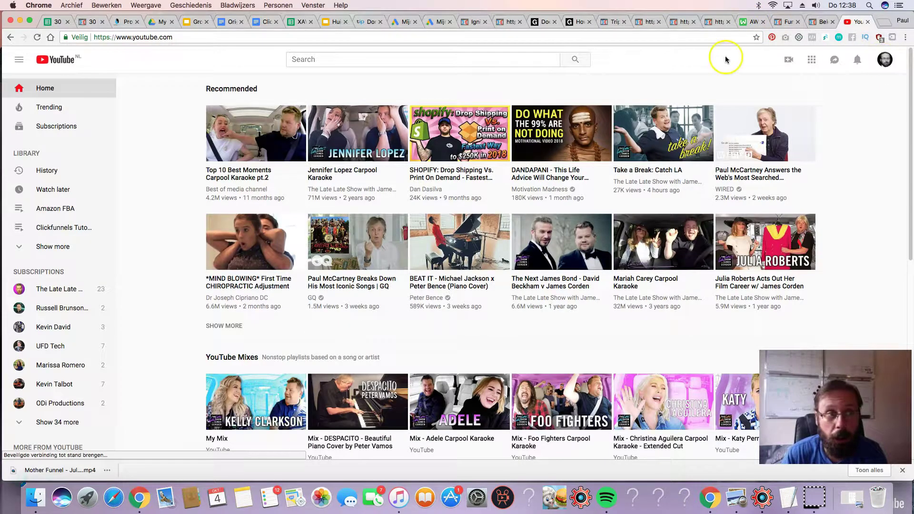
click(885, 61)
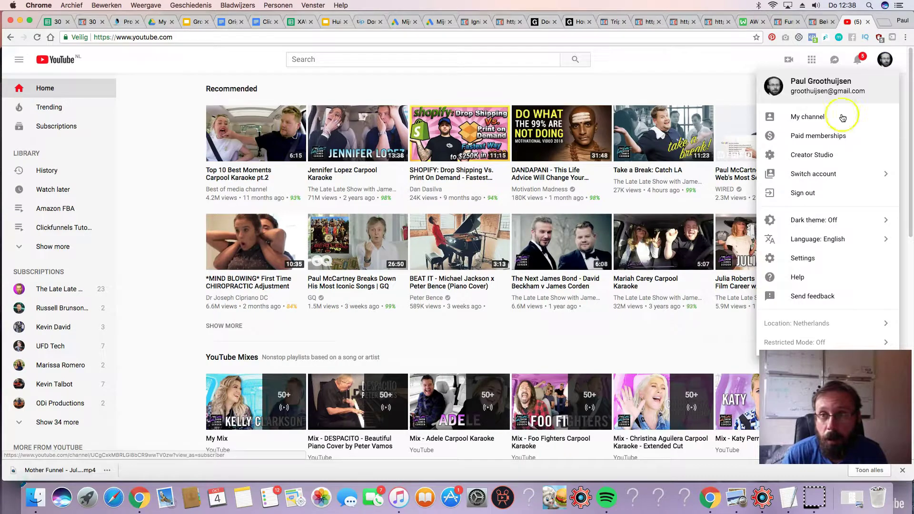
click(808, 118)
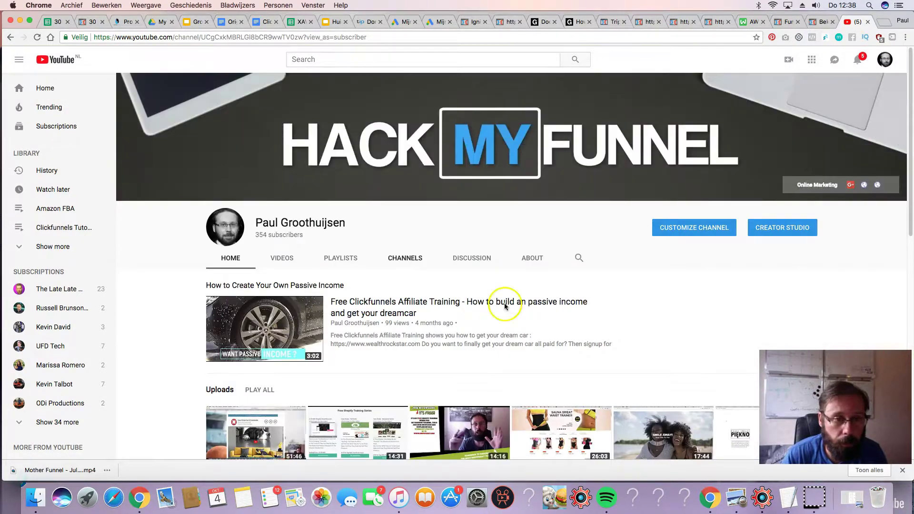
click(281, 259)
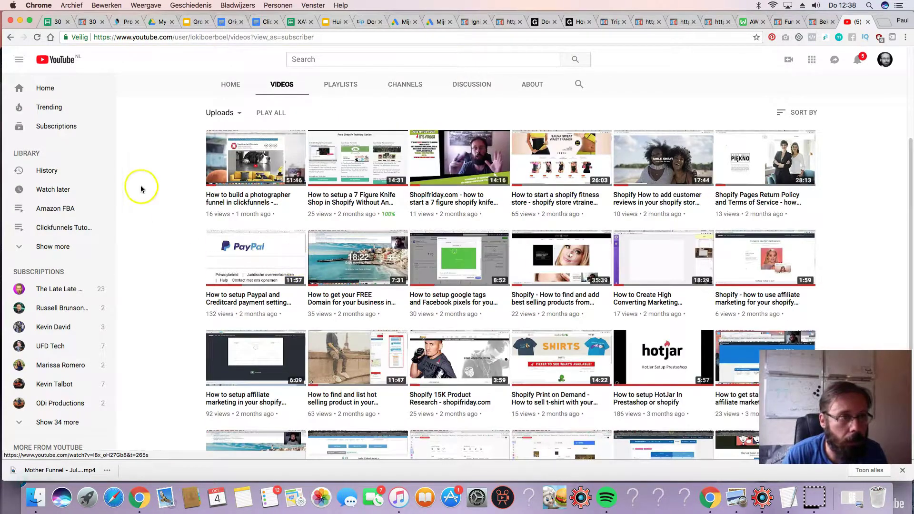
scroll(552, 139, up, 5)
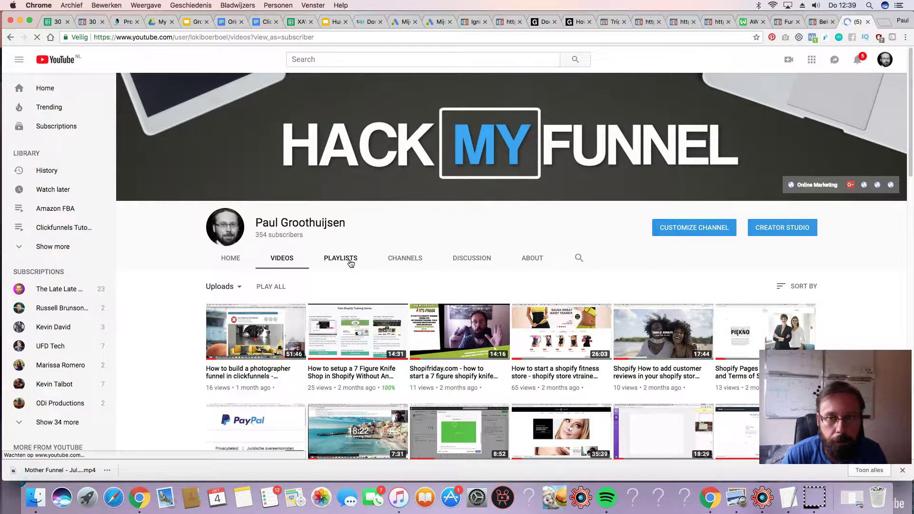
click(790, 227)
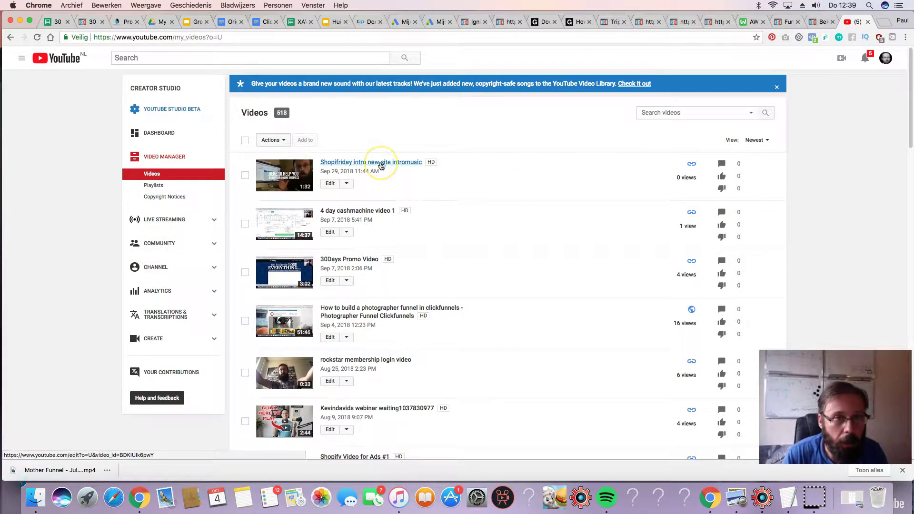
- Look through the first page of newest uploads for a suitable training video
scroll(381, 165, down, 8)
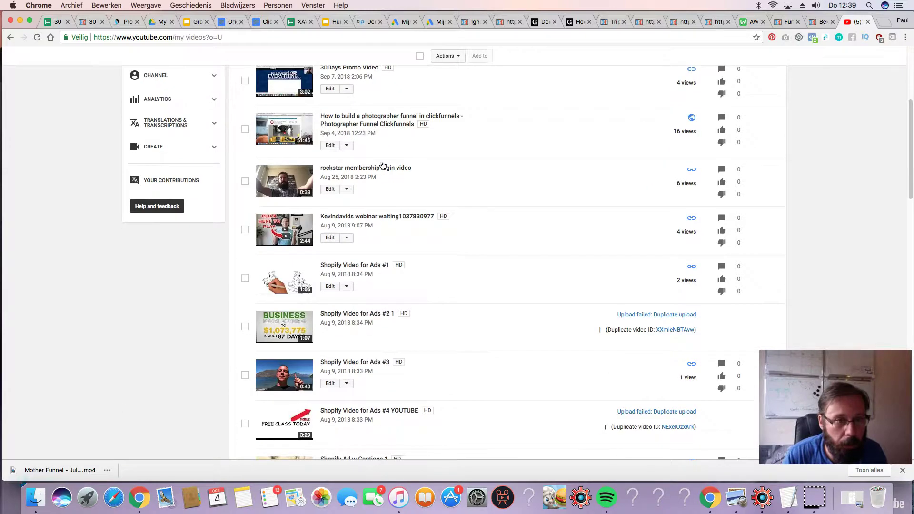
scroll(381, 165, down, 20)
click(312, 273)
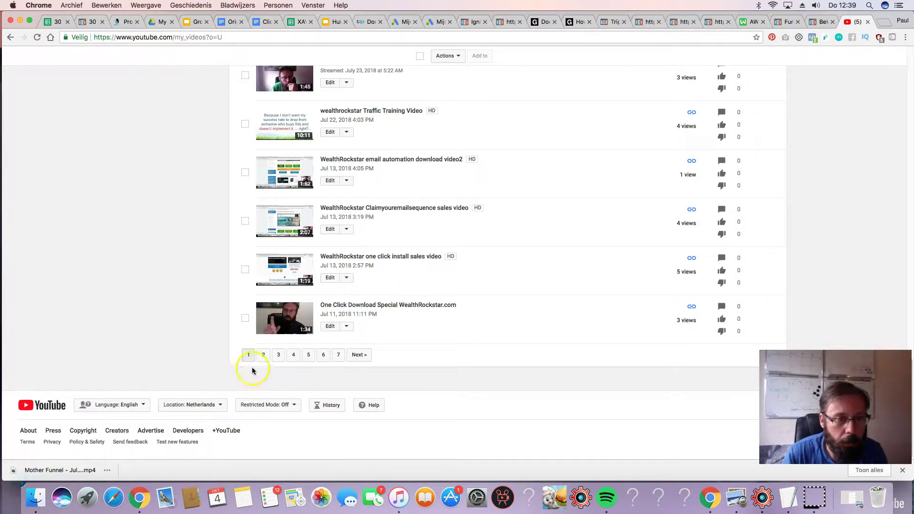
scroll(203, 235, up, 20)
scroll(560, 186, down, 3)
scroll(636, 128, up, 3)
- Search the uploaded videos for "huiswerk" and then for the channel owner's surname
click(682, 112)
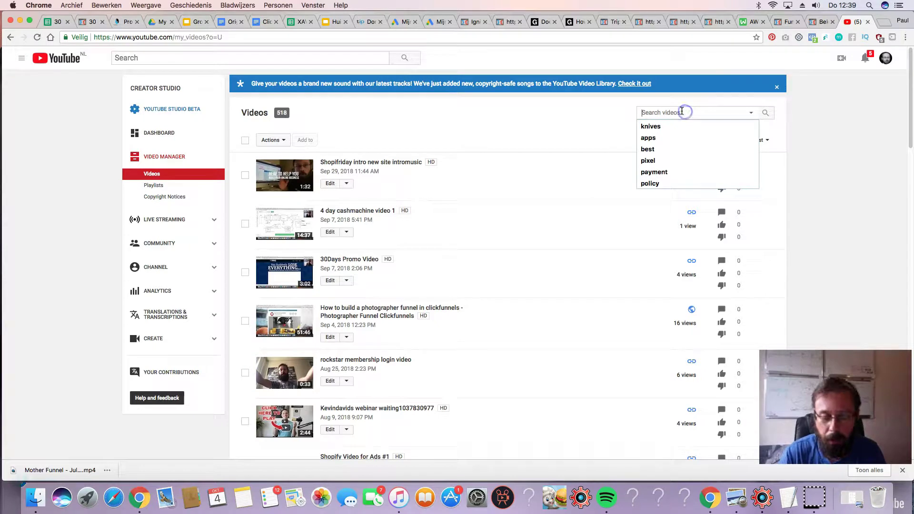
text(r)
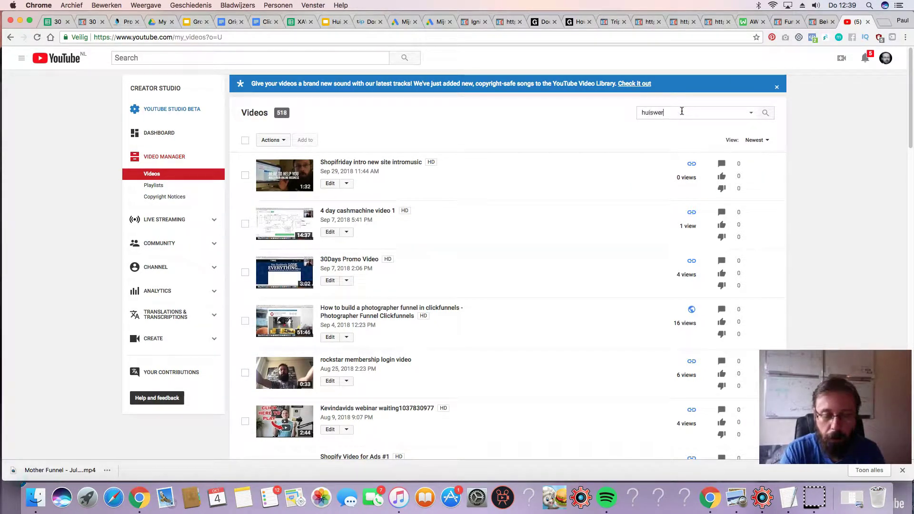
text(ockk)
key(Return)
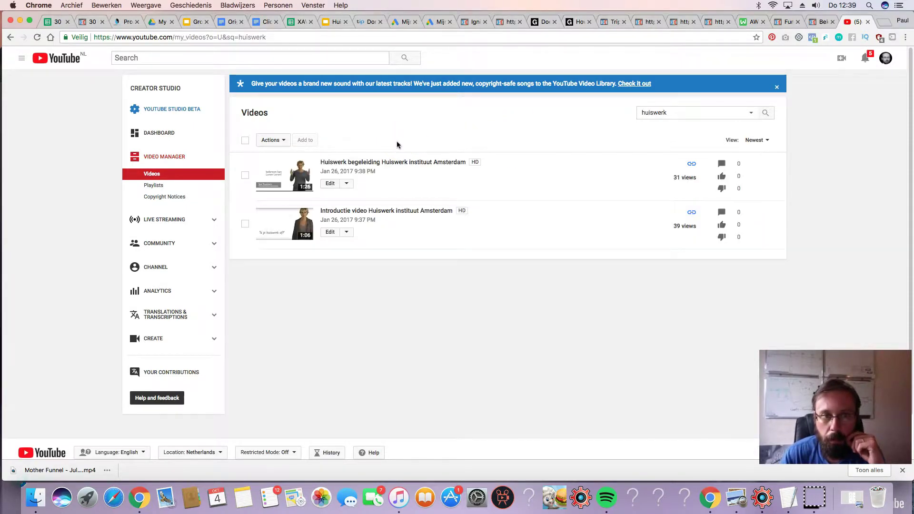
click(733, 111)
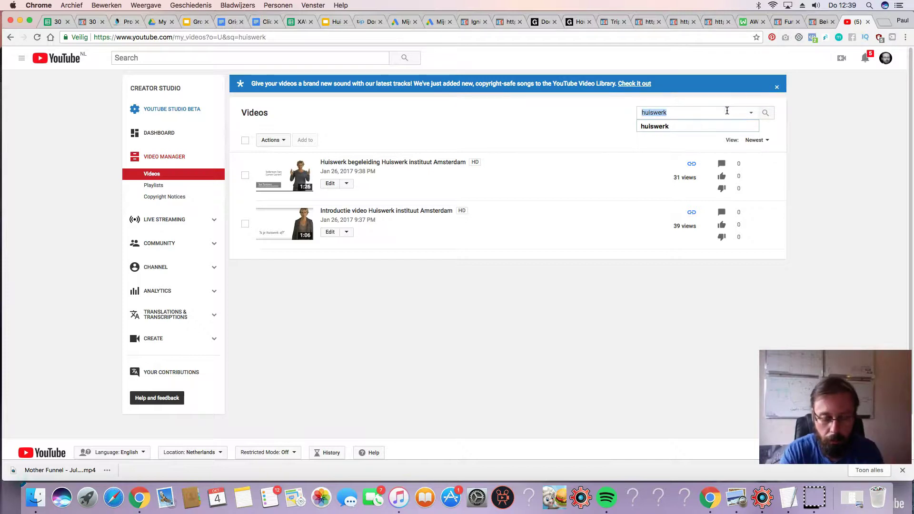
text(groot)
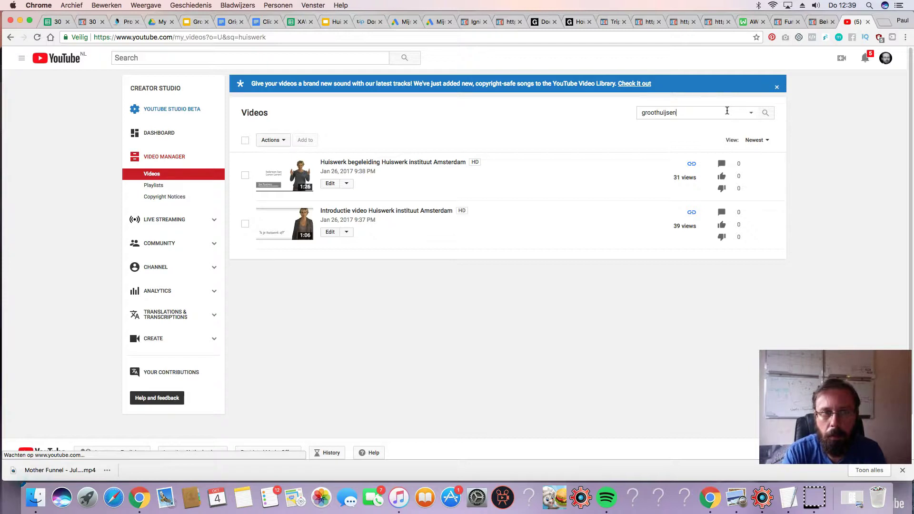
- Return to the full list of uploaded videos and go to page 2
click(137, 171)
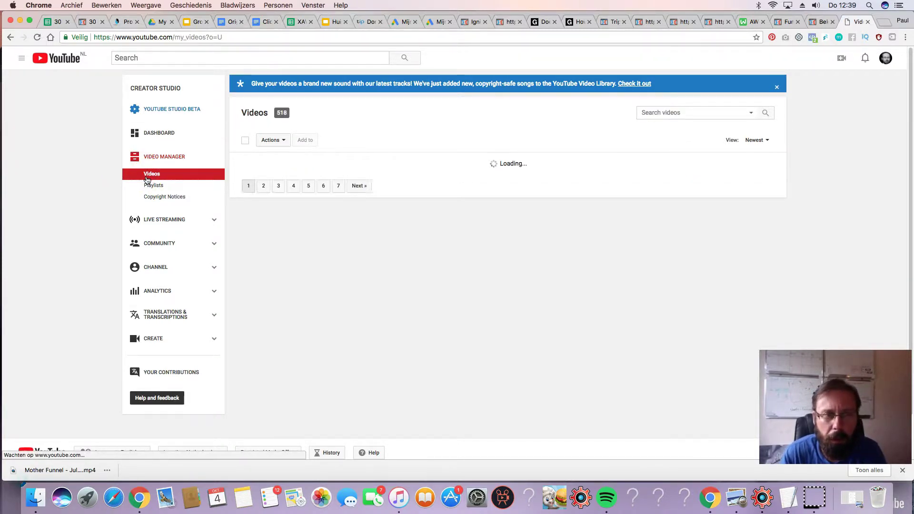
click(262, 186)
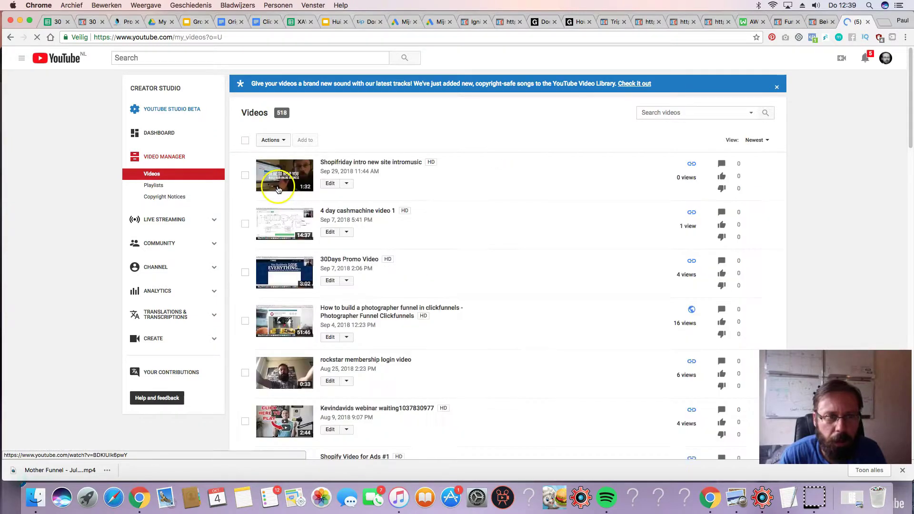
scroll(383, 198, down, 20)
scroll(382, 198, down, 3)
click(263, 354)
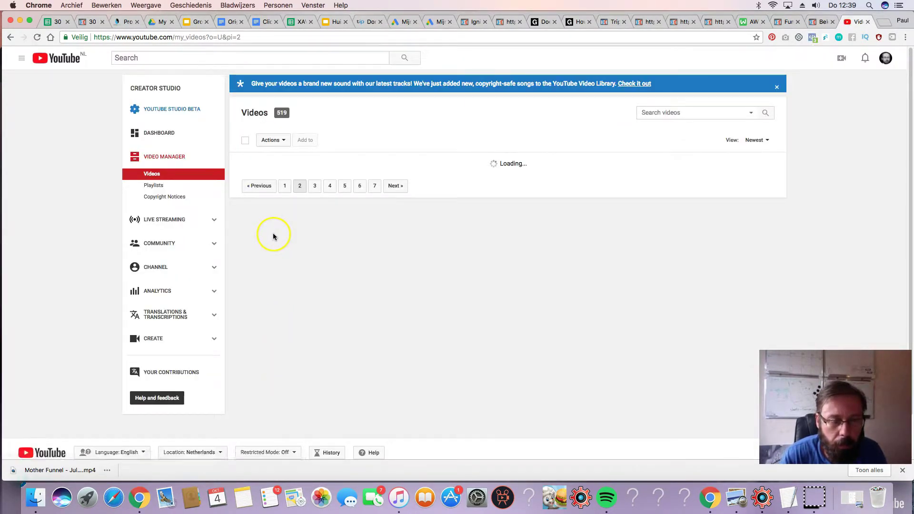
- Open the watch page of the video "marketing voor jouw huiswerkinstituut" and copy its URL
scroll(285, 236, down, 15)
scroll(299, 236, down, 10)
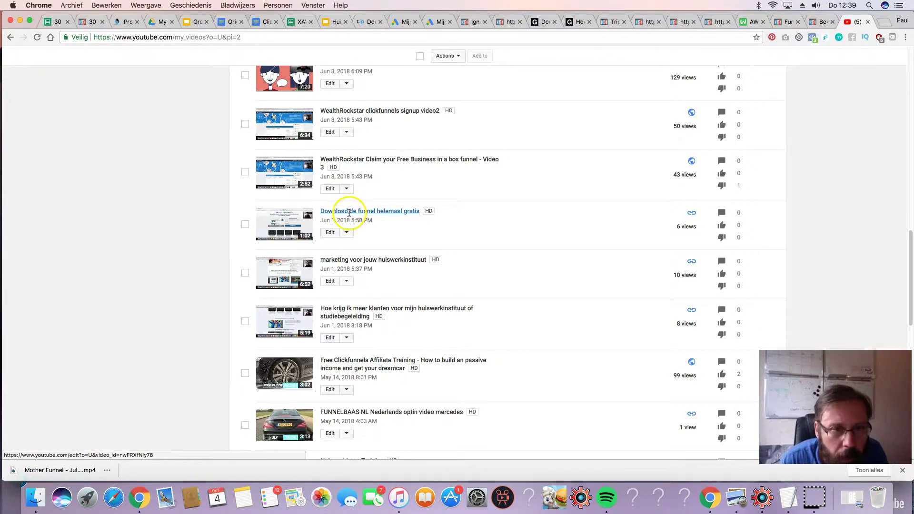
click(344, 260)
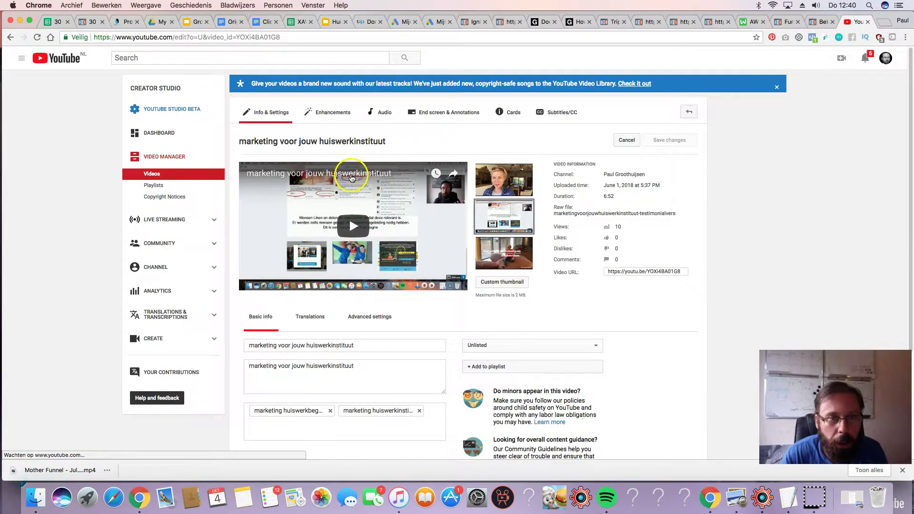
click(349, 172)
click(219, 37)
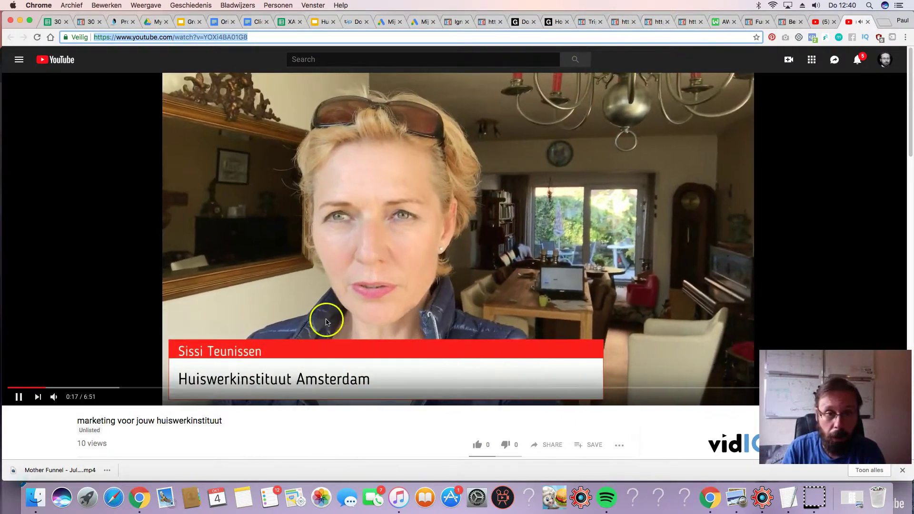
- Skip to about two minutes into the video to check its content, and toggle playback
drag(45, 388, 283, 390)
key(space)
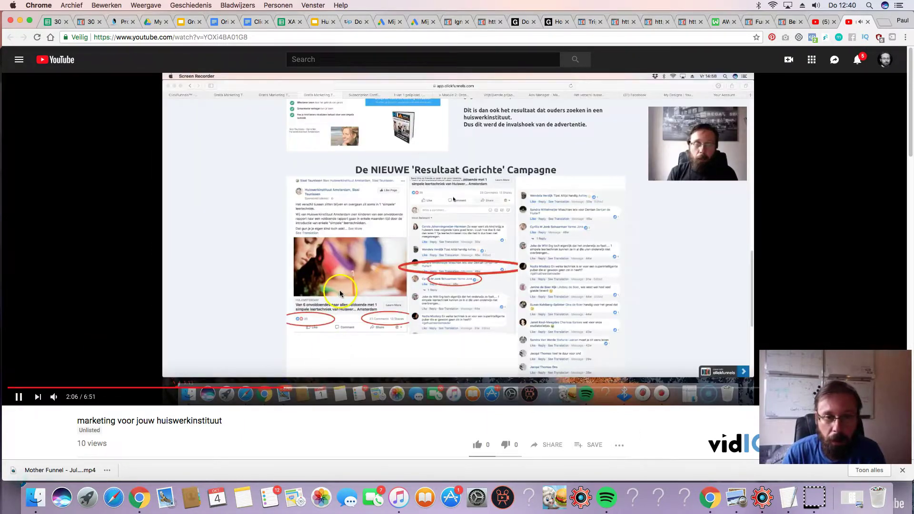
key(space)
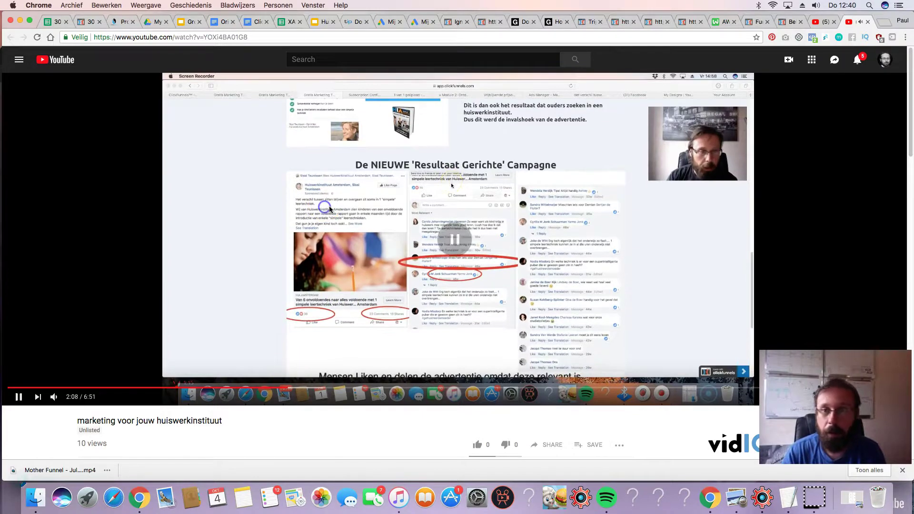
- In the ClickFunnels editor, paste the copied link as the video element's YouTube URL, keep autoplay off and save the tripwire page
click(594, 23)
click(813, 206)
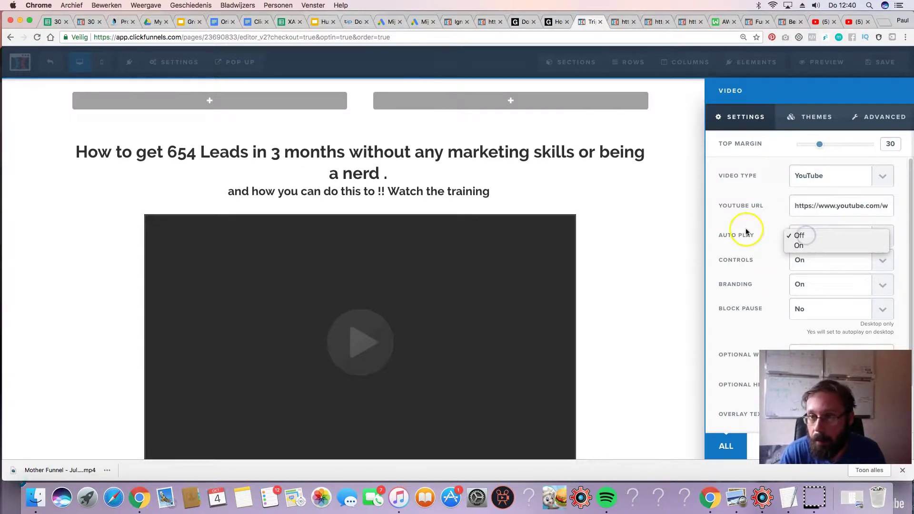
click(730, 228)
click(595, 230)
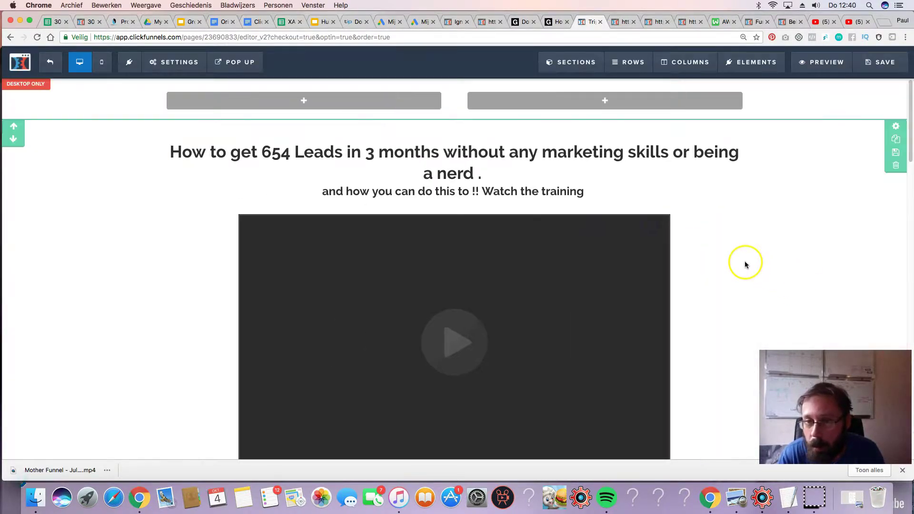
click(901, 69)
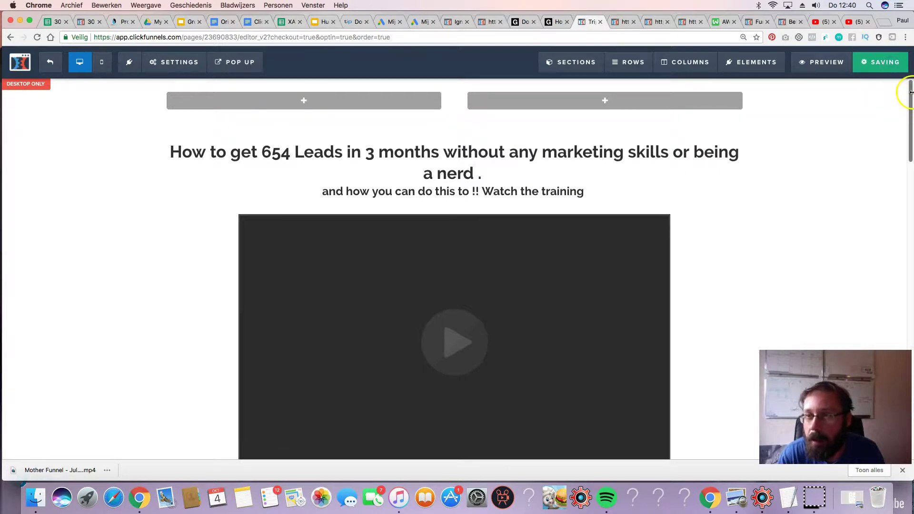
- Save the two-column row holding the order form as a personal template under a name beginning with "orangepopuppaym"
drag(909, 92, 910, 135)
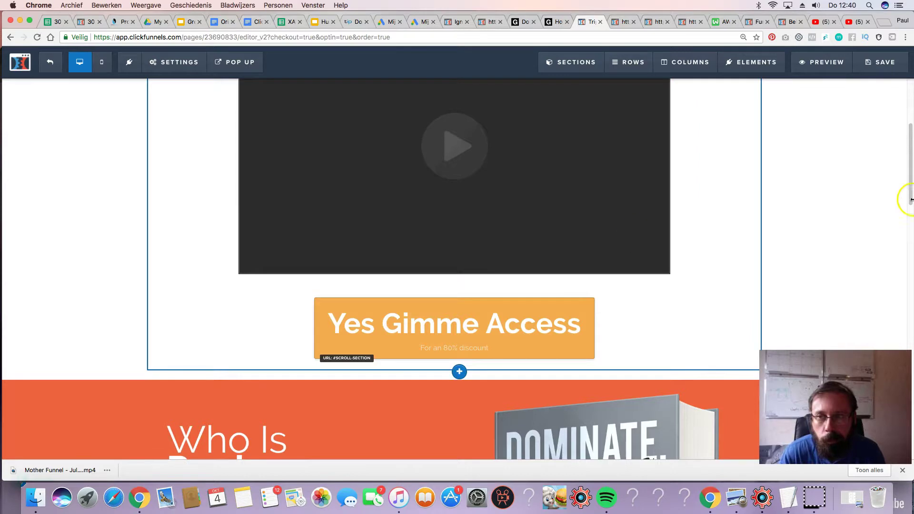
drag(912, 187, 911, 330)
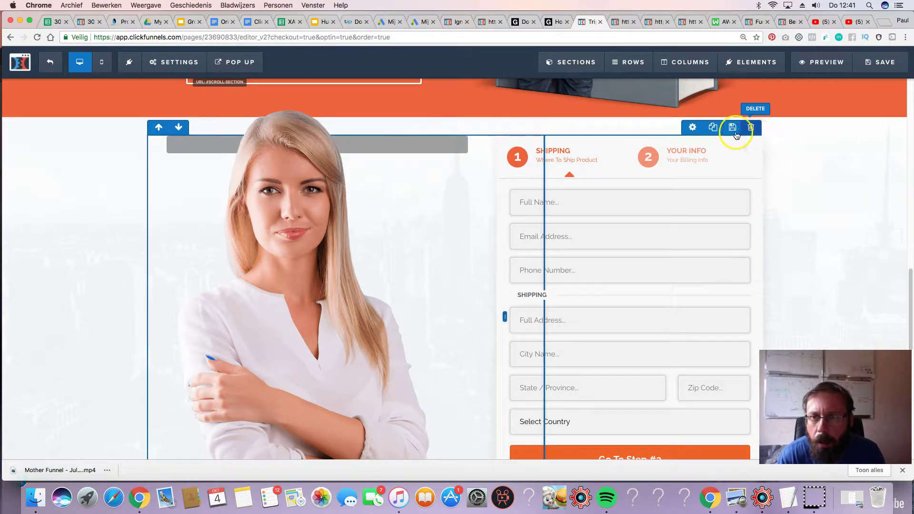
click(731, 128)
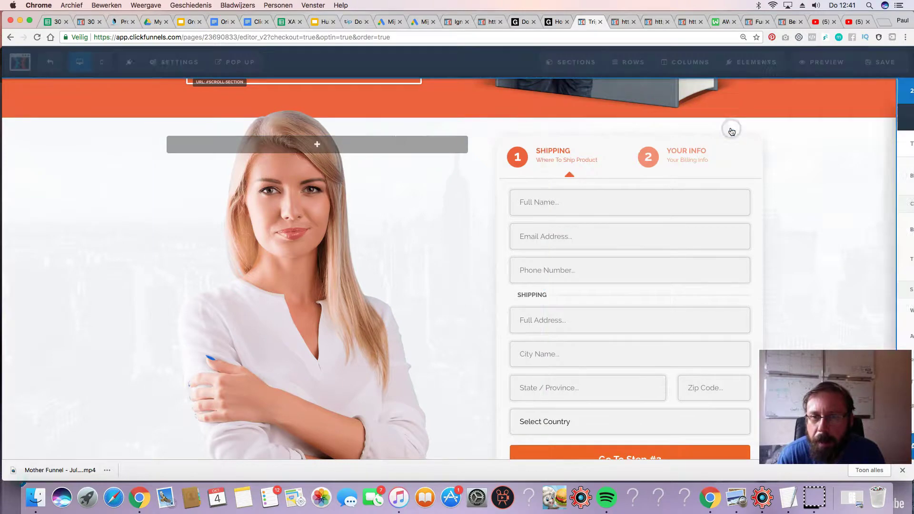
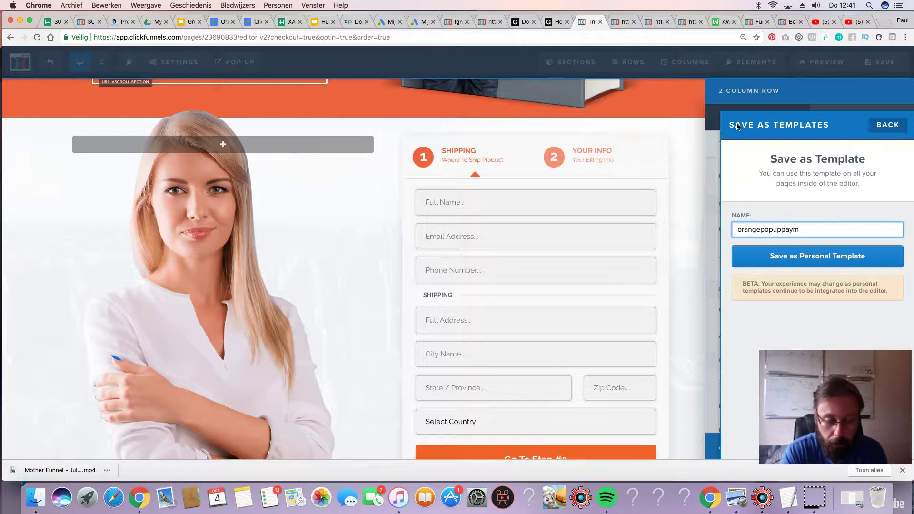
click(785, 252)
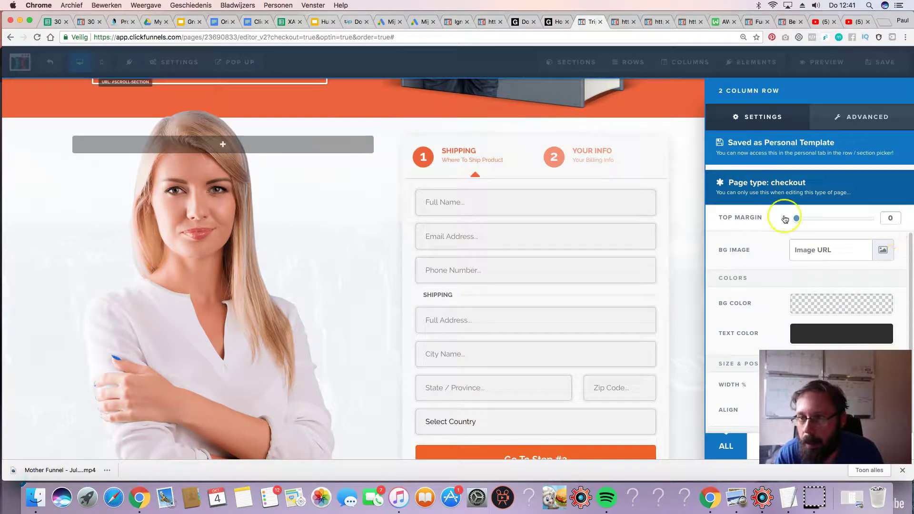
- Inspect the settings of the "Yes Gimme Access" button below the video and close them without changes
scroll(349, 142, up, 10)
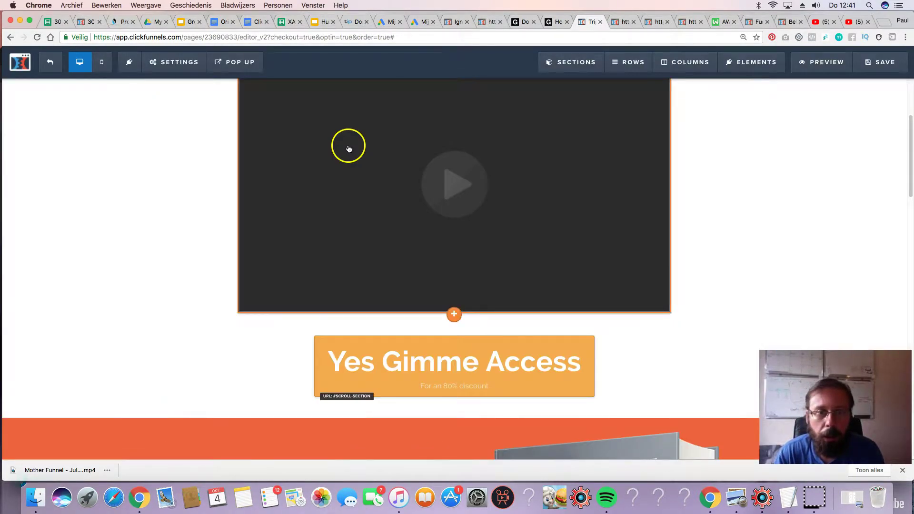
scroll(399, 140, up, 8)
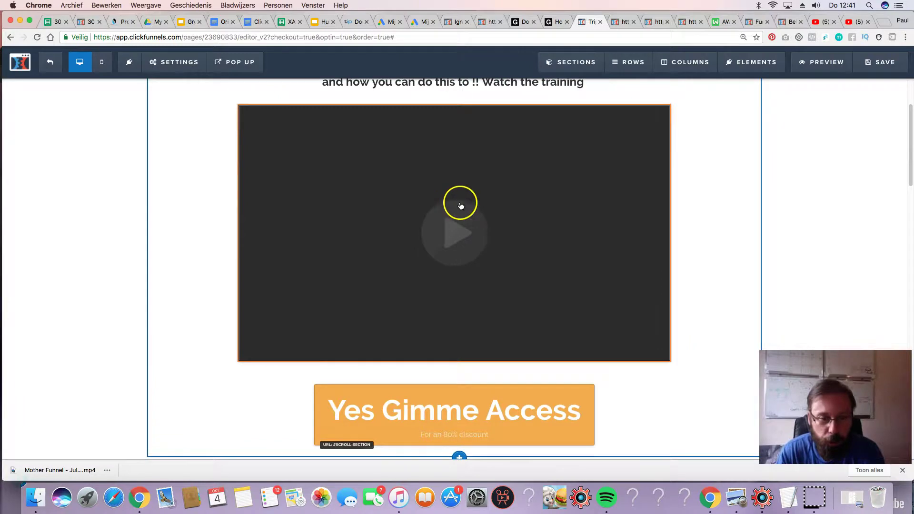
scroll(458, 204, down, 2)
click(412, 346)
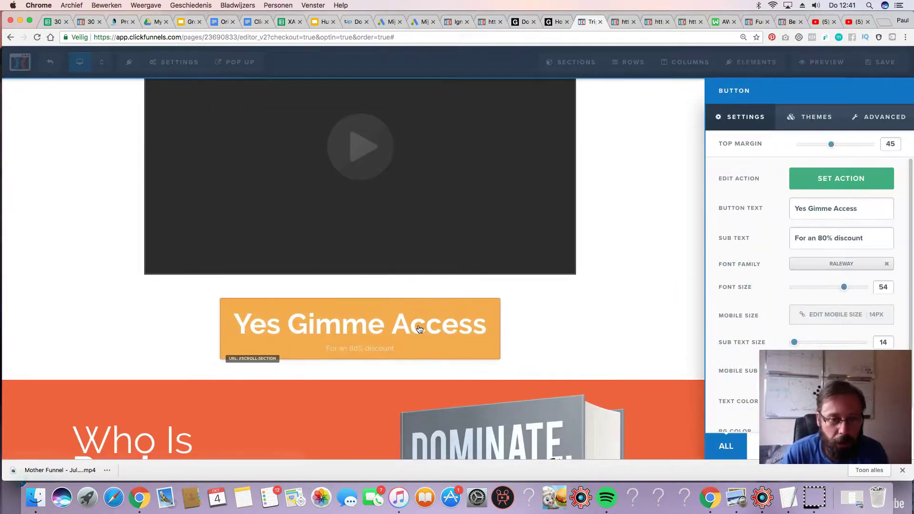
click(570, 290)
- Check the CSS title and ID selector of the two-step order form element, and close the CSS info
scroll(569, 285, down, 10)
scroll(568, 276, up, 6)
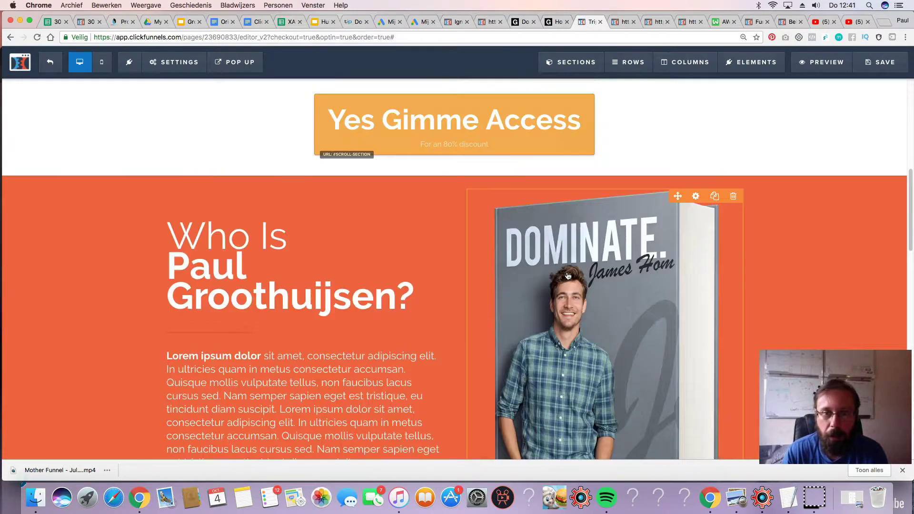
scroll(568, 275, down, 10)
scroll(568, 275, up, 7)
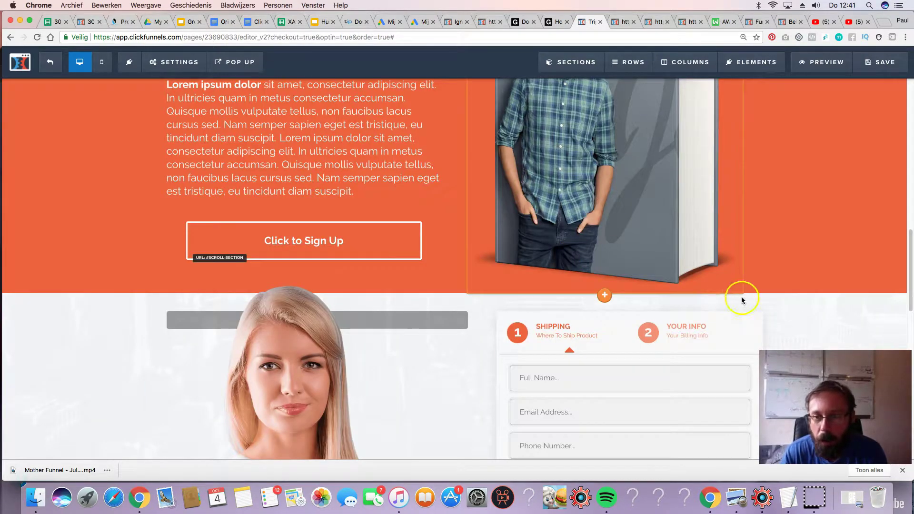
click(715, 308)
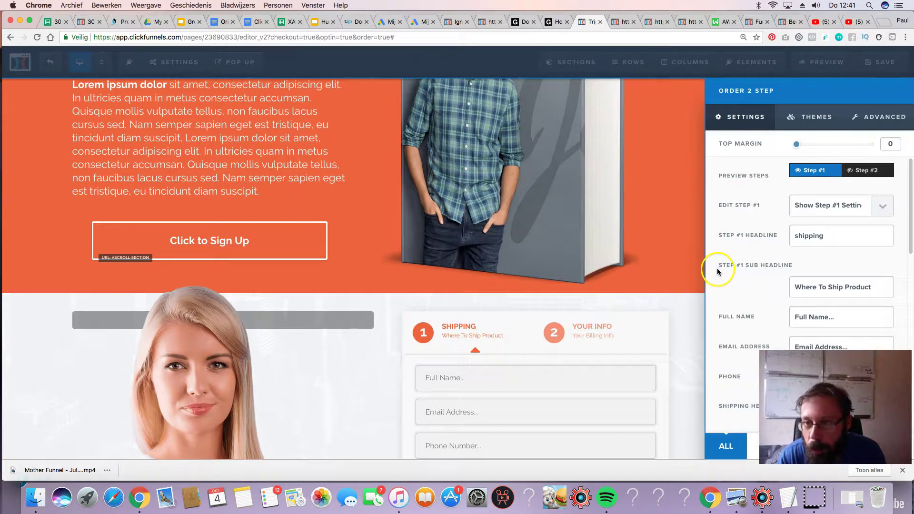
drag(809, 380, 792, 222)
click(863, 445)
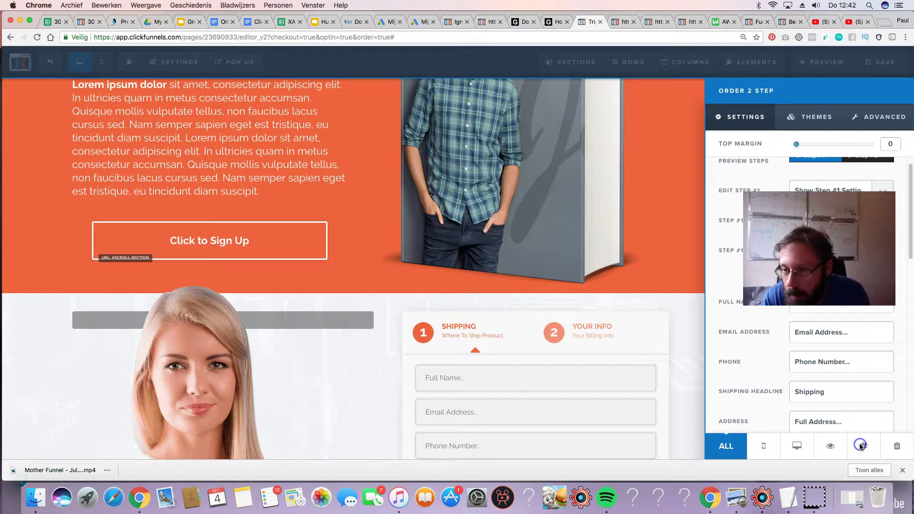
click(864, 446)
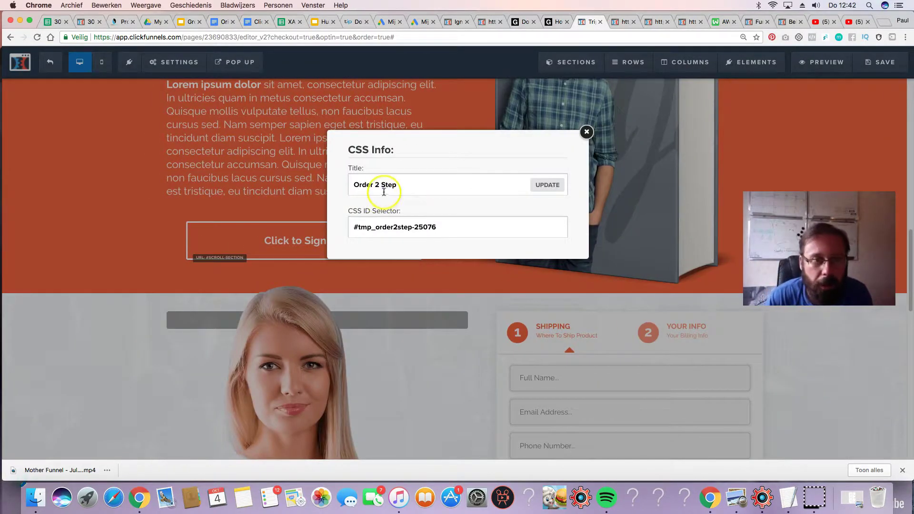
click(587, 132)
- Set the "Yes Gimme Access" button's scroll action to target "Order Section - Clone (section)"
scroll(328, 248, up, 10)
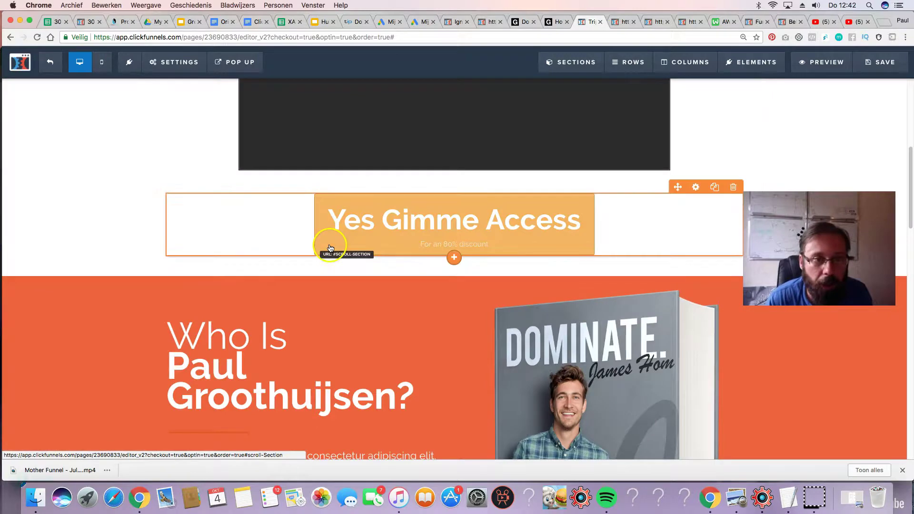
click(364, 228)
drag(819, 247, 169, 381)
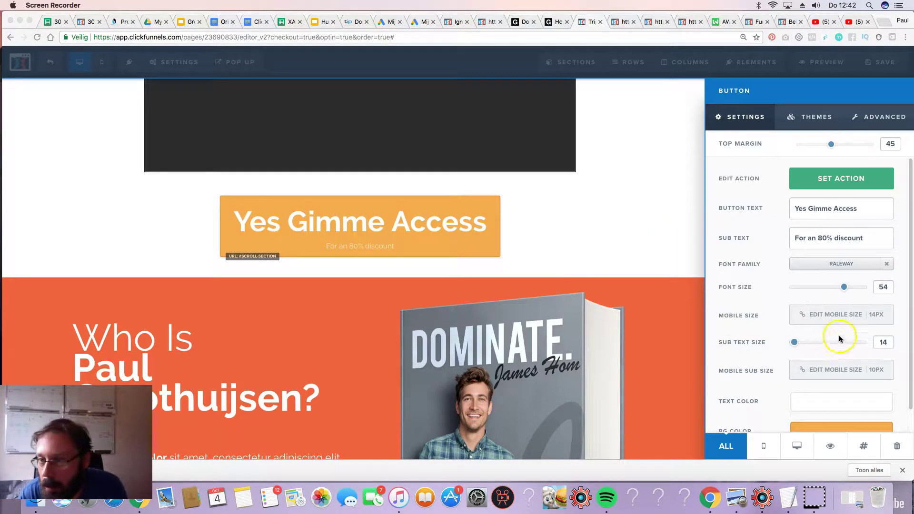
click(833, 183)
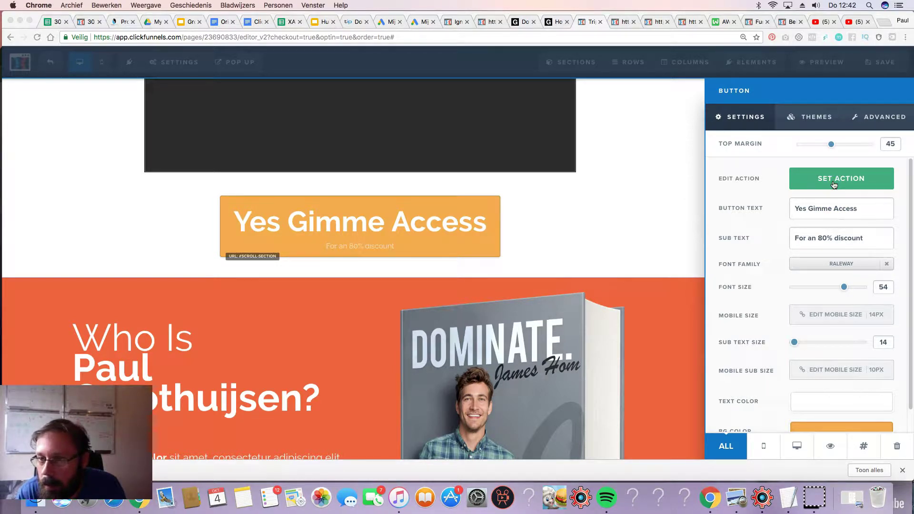
click(834, 183)
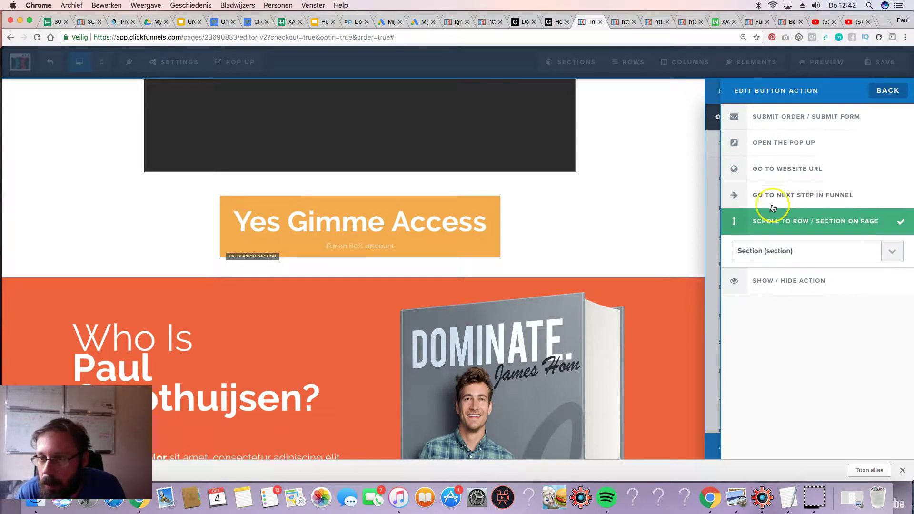
click(796, 245)
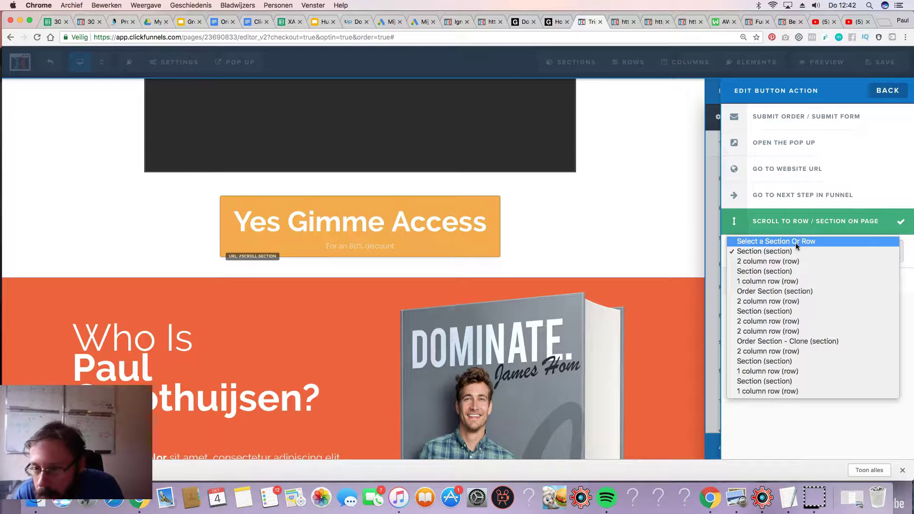
click(806, 342)
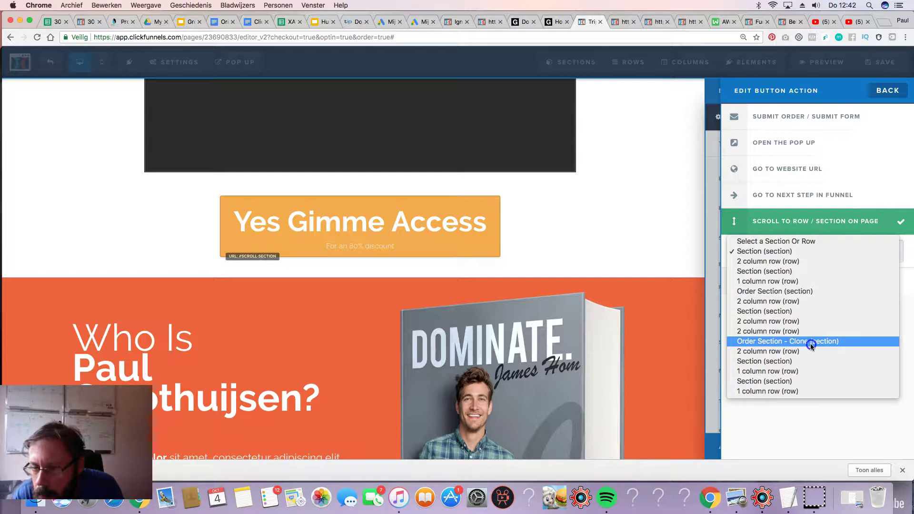
click(810, 341)
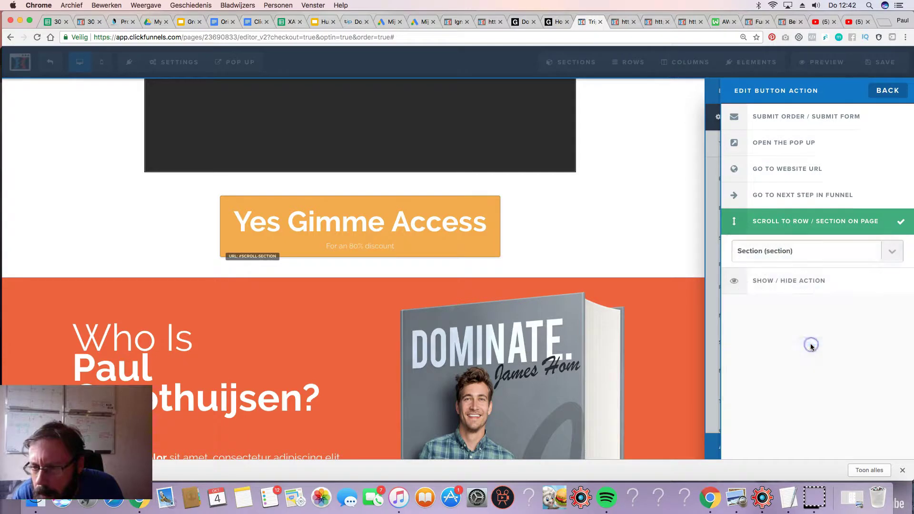
- Change the button's scroll target to the "2 column row (row)" listed just before "Order Section - Clone", and save the page
click(799, 249)
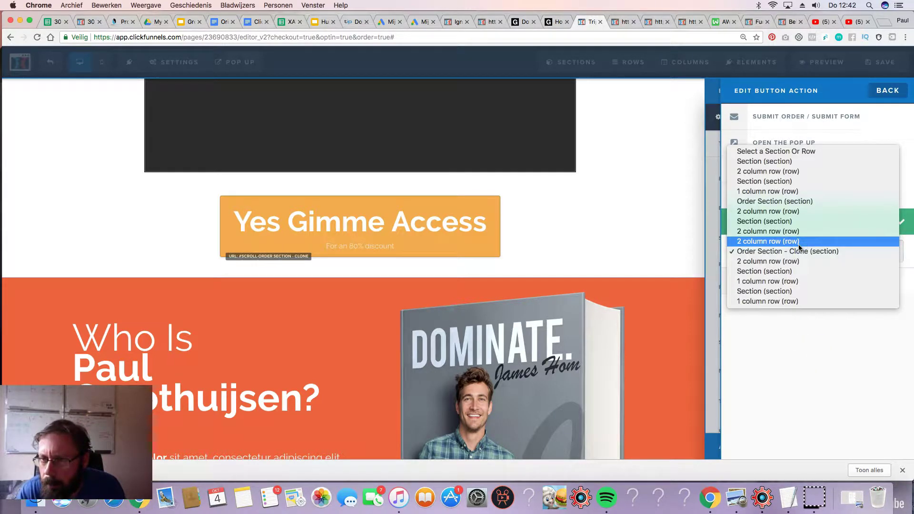
click(799, 243)
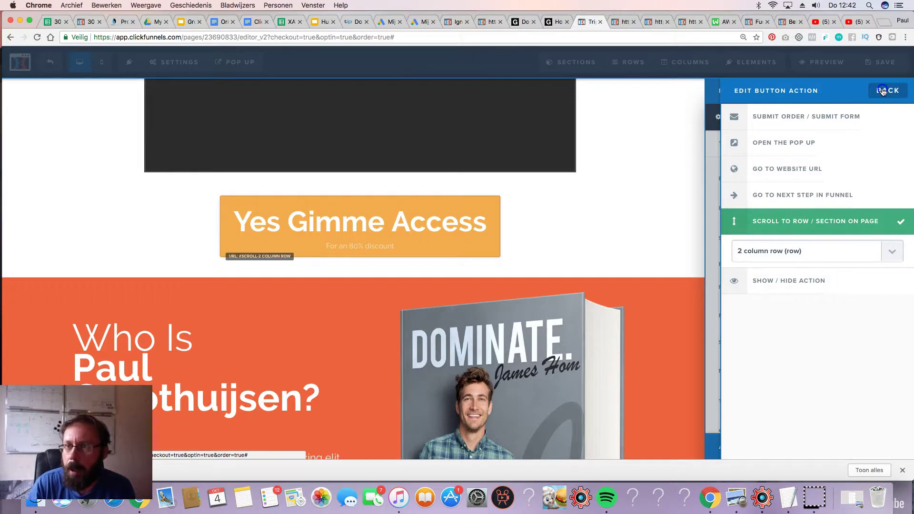
click(887, 90)
click(877, 61)
click(877, 61)
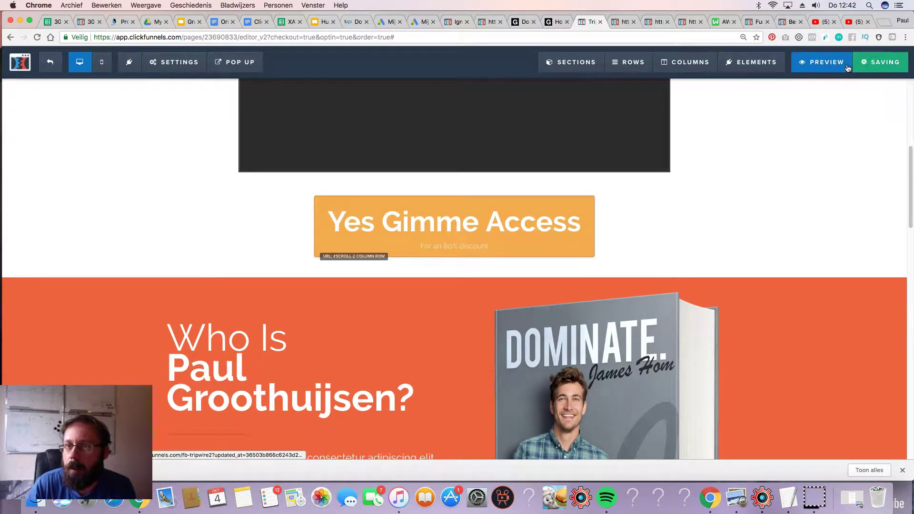
- Preview the tripwire page, briefly play and pause the training video, and look over the access button
click(818, 70)
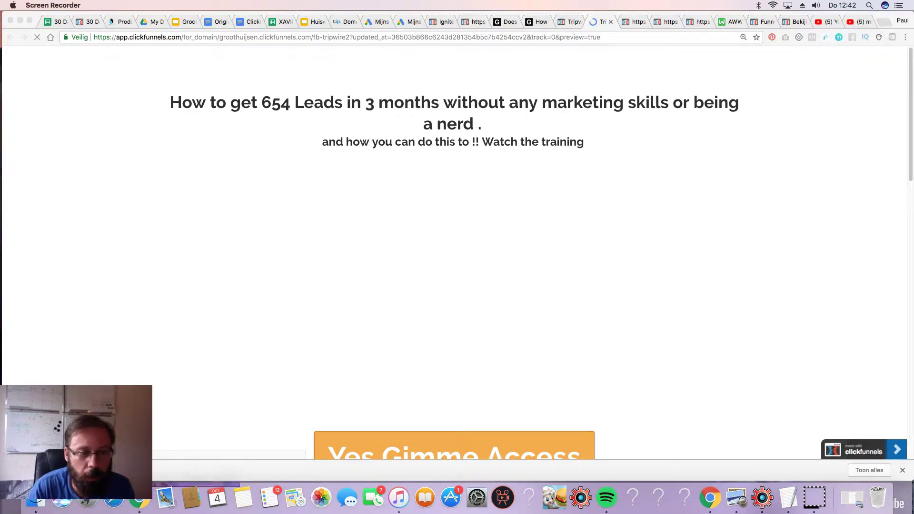
drag(76, 442, 115, 441)
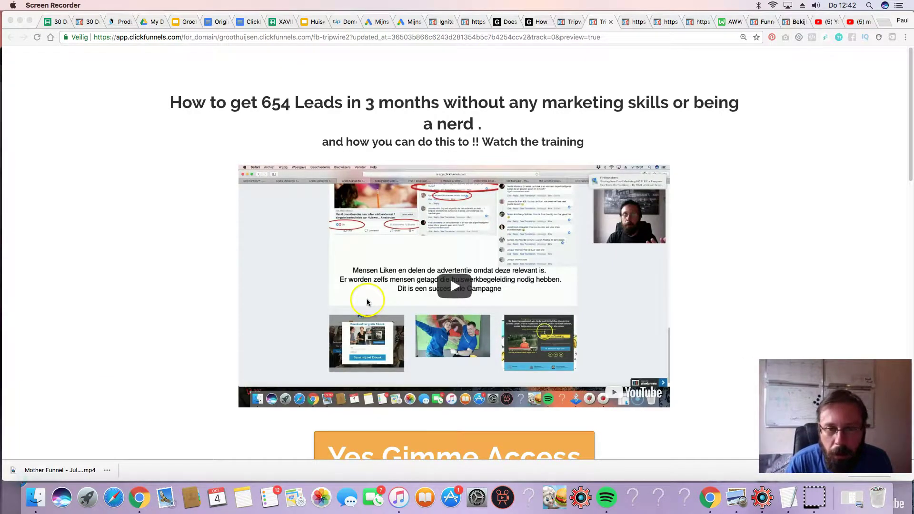
click(522, 220)
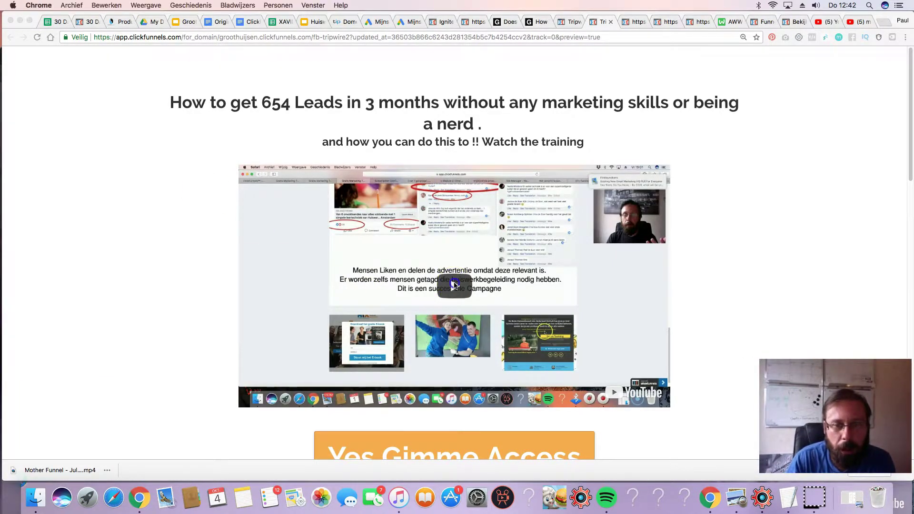
click(454, 286)
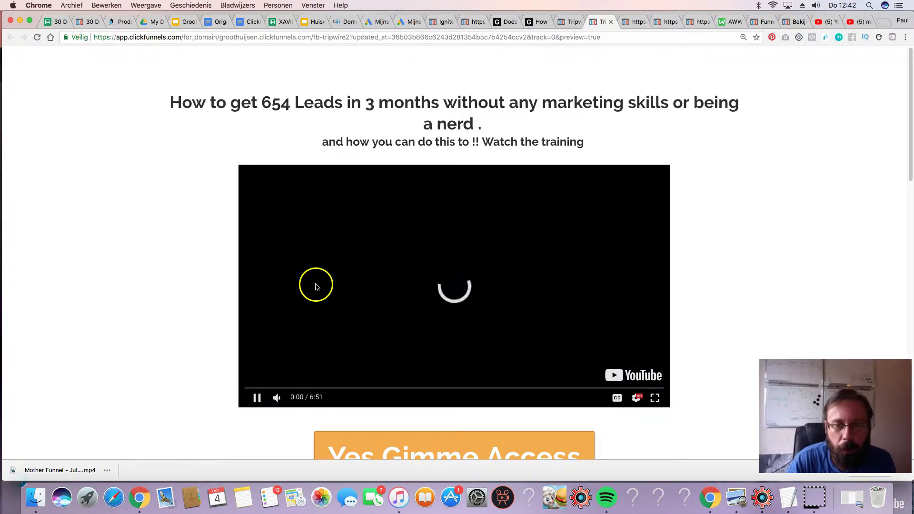
click(238, 257)
scroll(305, 266, down, 4)
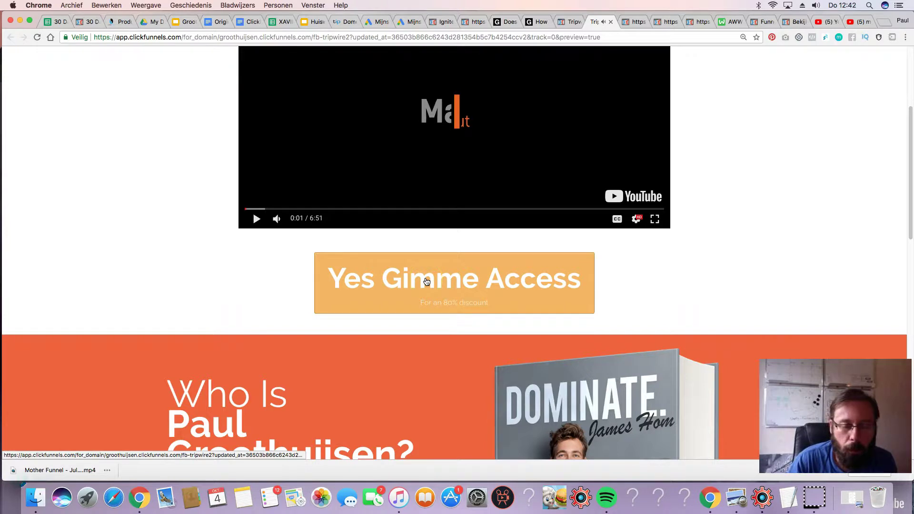
scroll(426, 281, up, 4)
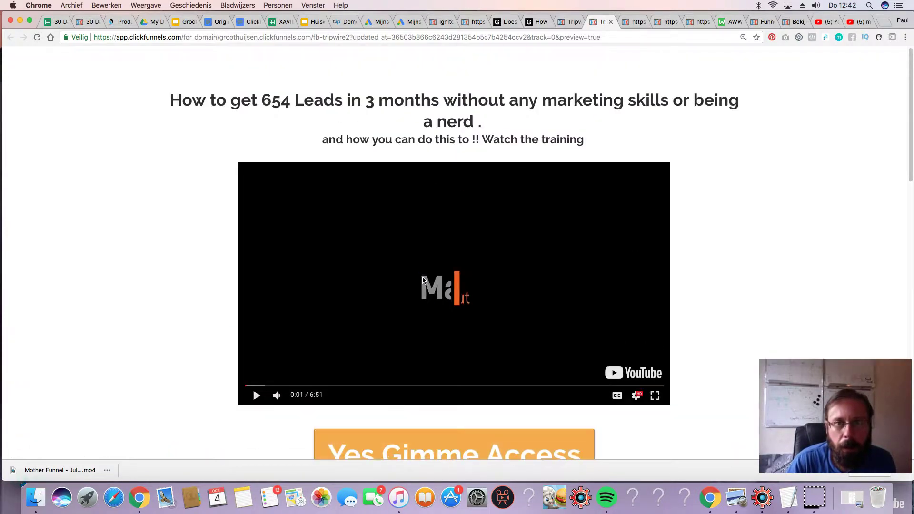
- Change the CSS title of the section containing the shipping order form to "orderform" in the page editor
click(564, 23)
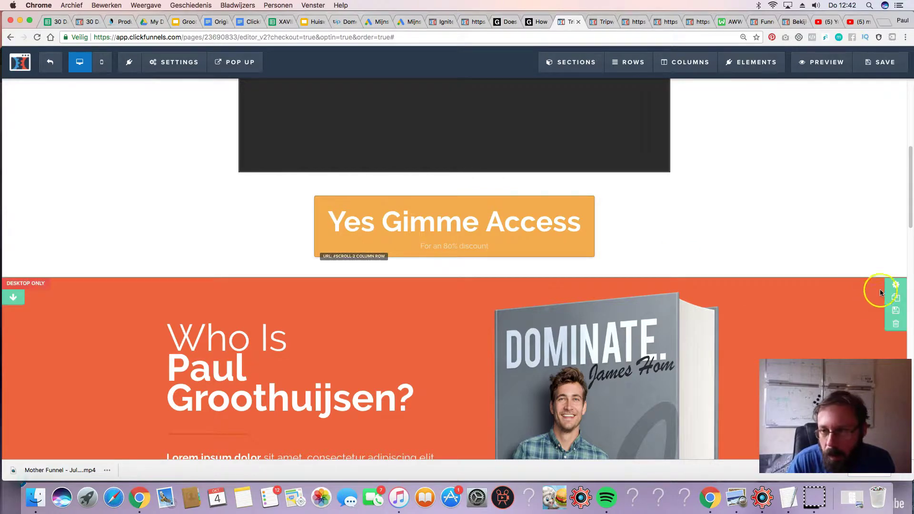
scroll(824, 290, down, 10)
scroll(852, 191, up, 3)
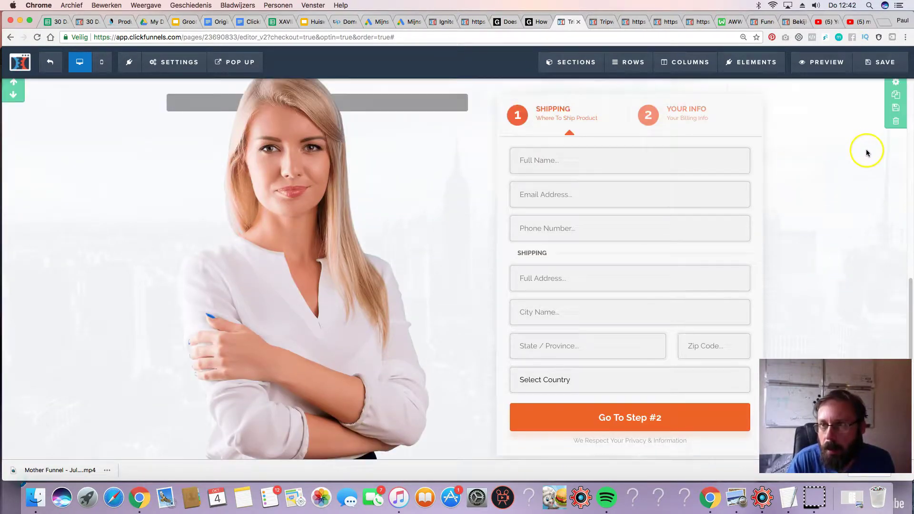
click(893, 163)
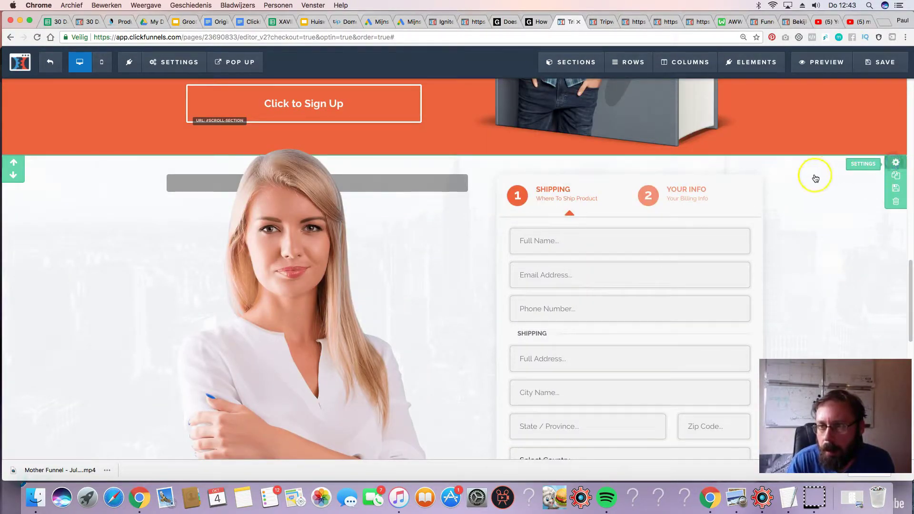
drag(832, 409, 833, 206)
click(864, 446)
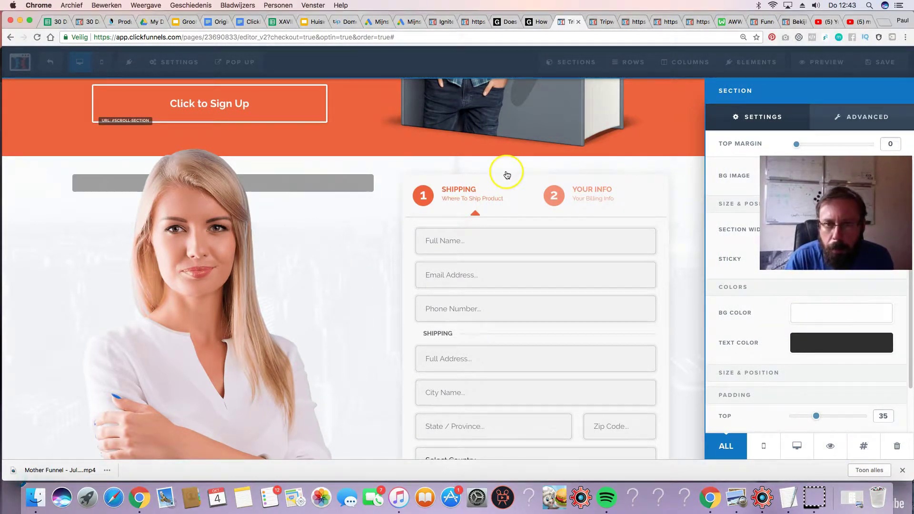
click(863, 446)
double_click(359, 184)
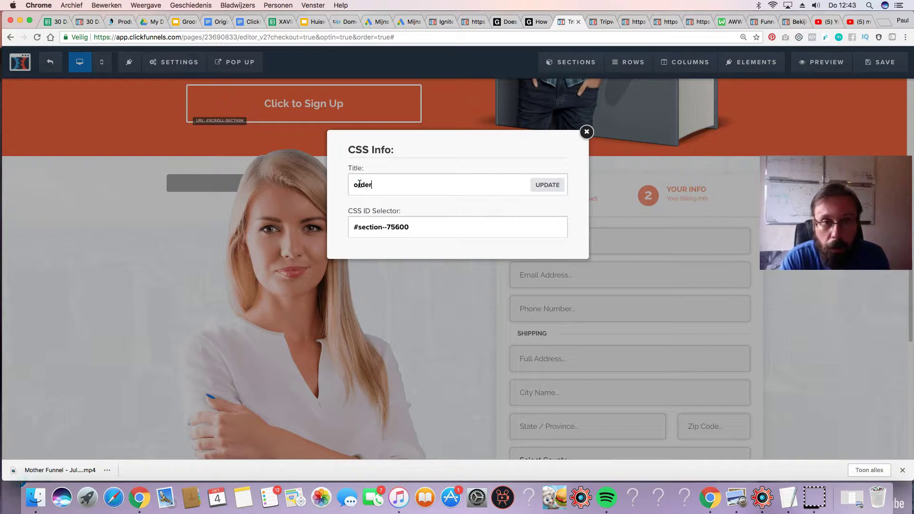
text(orderform)
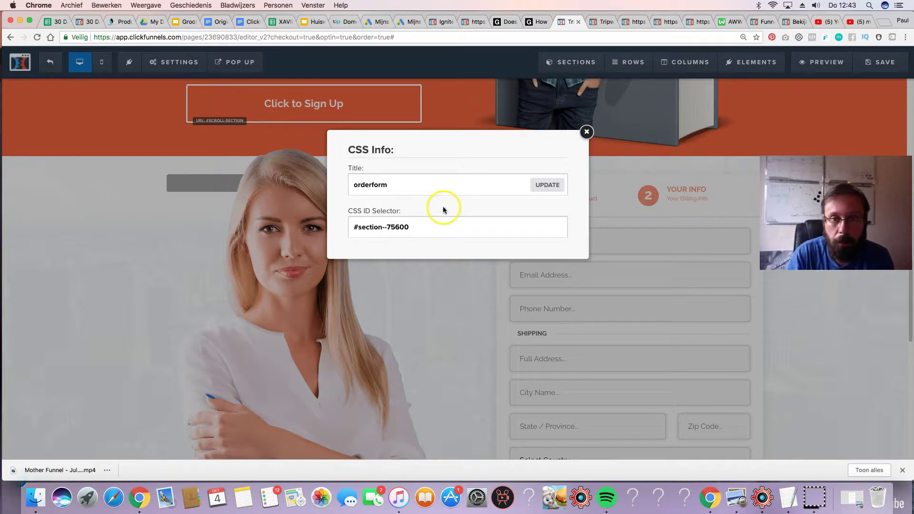
click(547, 185)
- Change the CSS title of the two-column row holding the order form to "orderformbtn"
scroll(552, 256, up, 10)
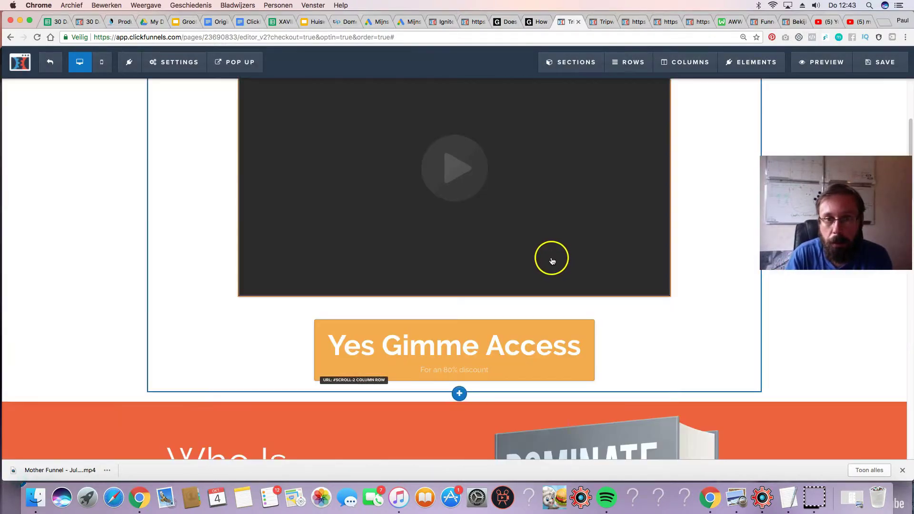
scroll(552, 257, down, 6)
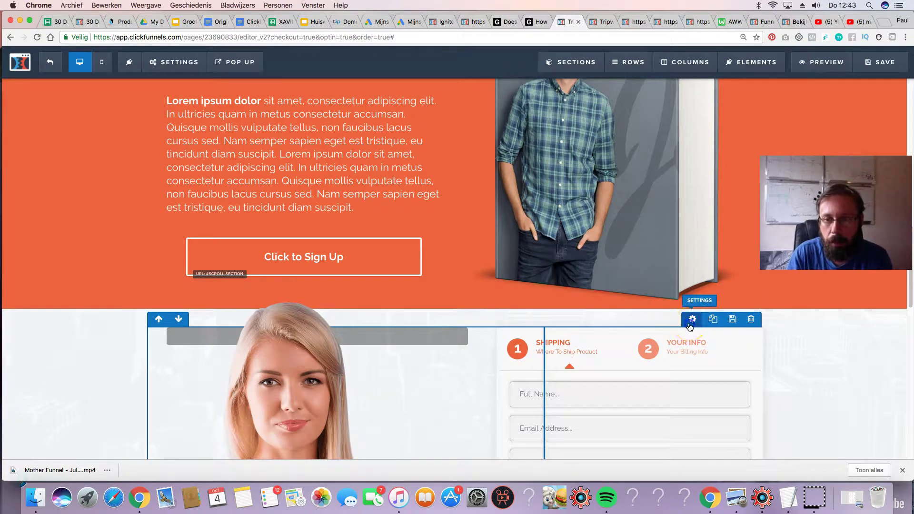
click(689, 320)
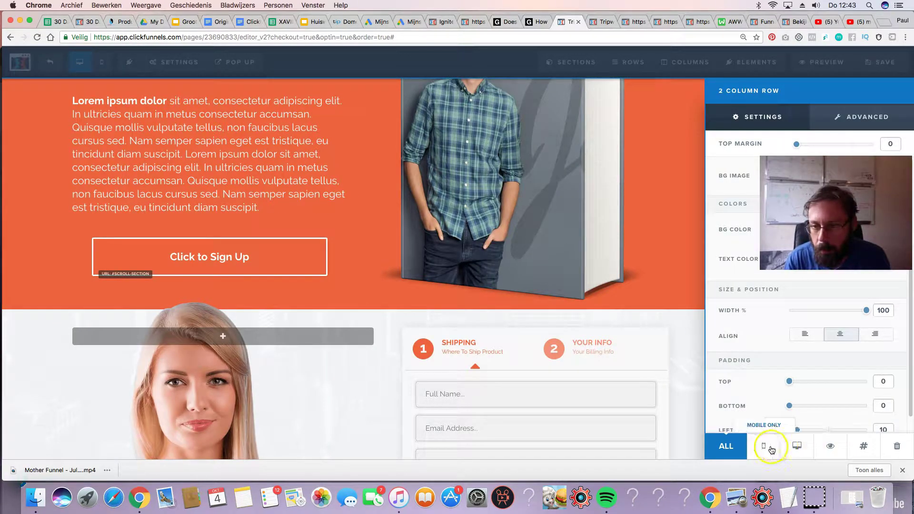
click(865, 446)
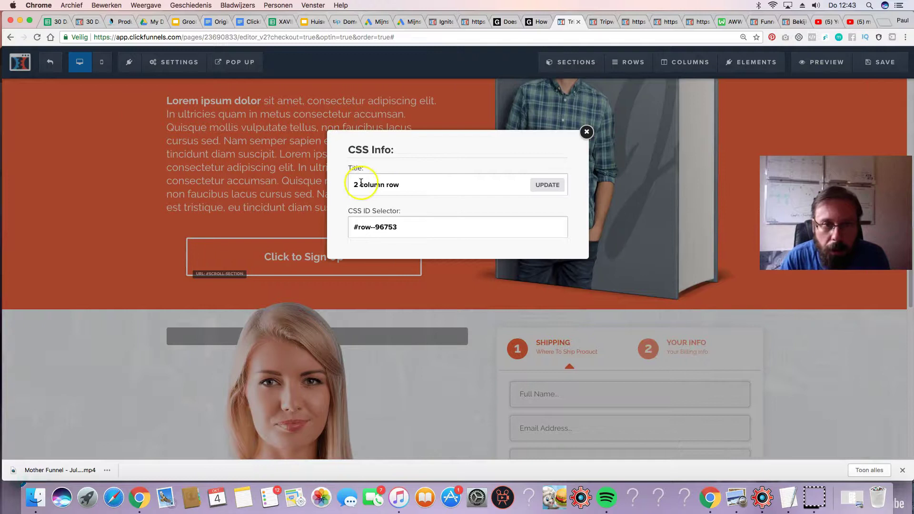
click(381, 190)
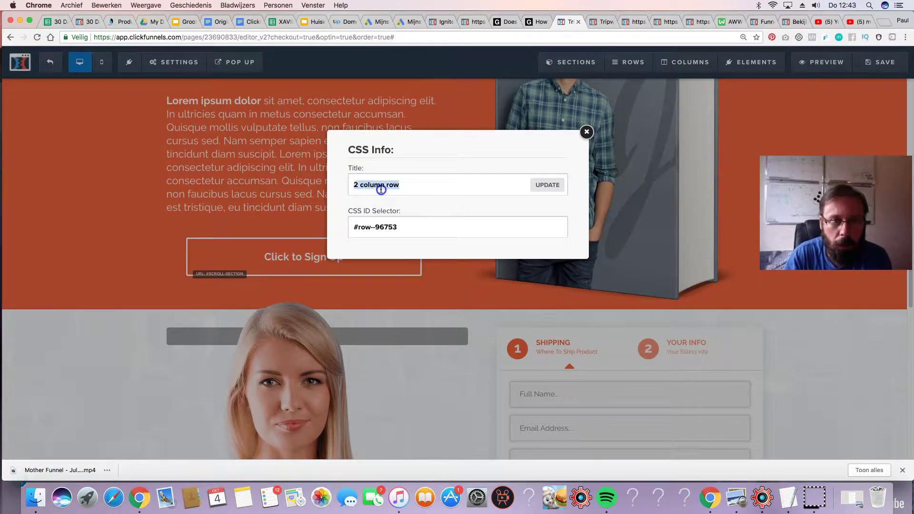
text(orderformb)
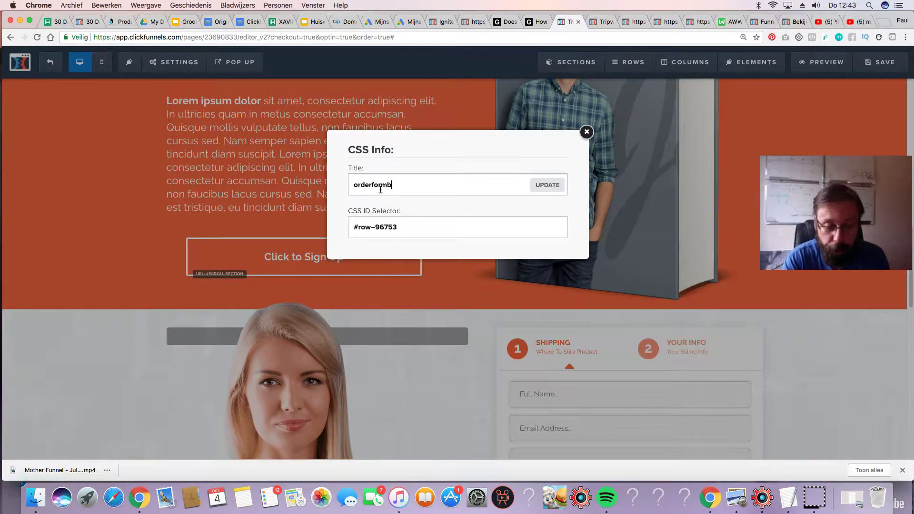
text(tn)
click(506, 190)
click(547, 184)
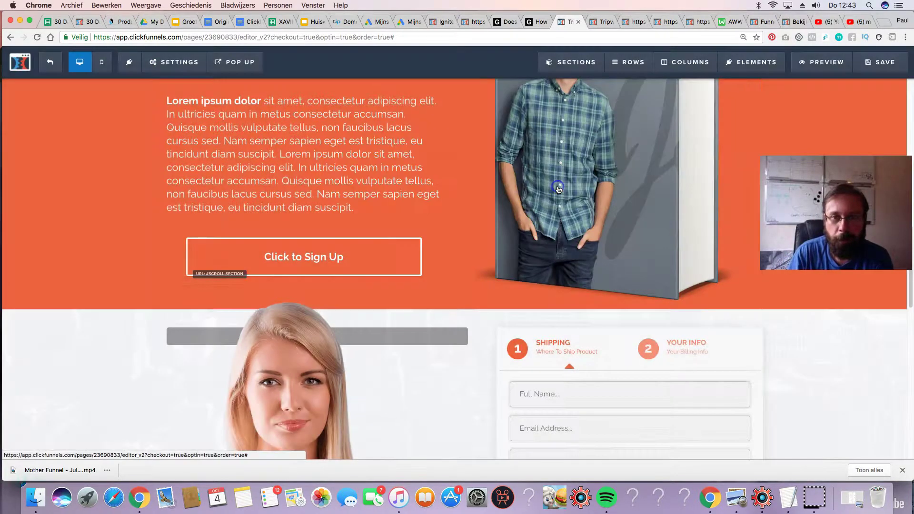
- Set the "Yes Gimme Access" button's scroll target to "orderformbtn (row)" and save the page
scroll(541, 210, up, 10)
click(439, 336)
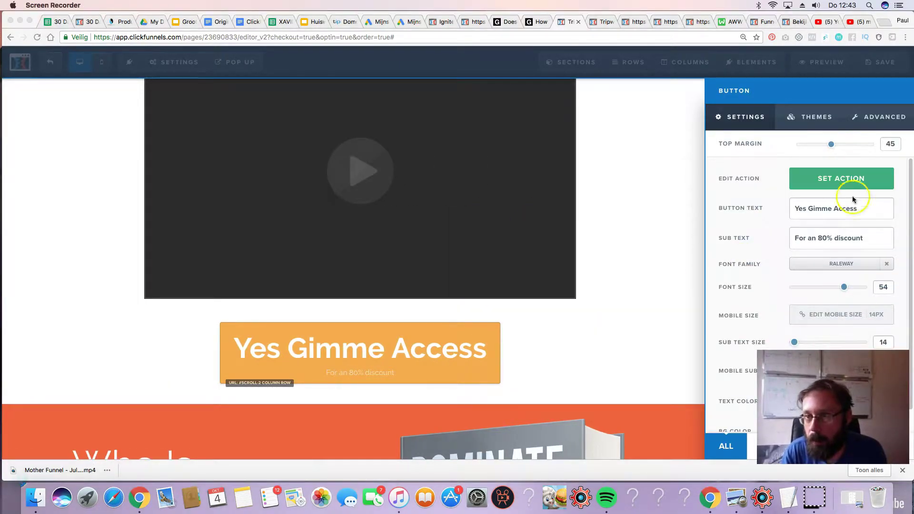
click(850, 170)
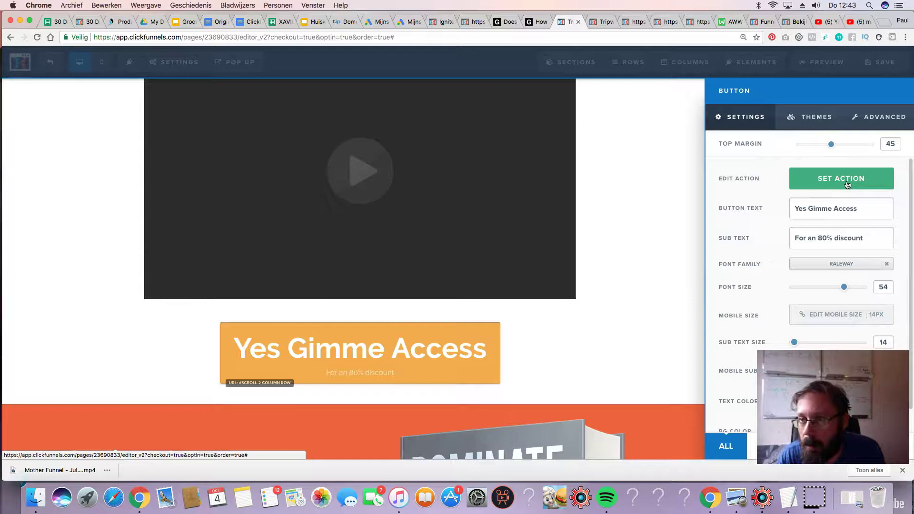
click(847, 184)
click(786, 253)
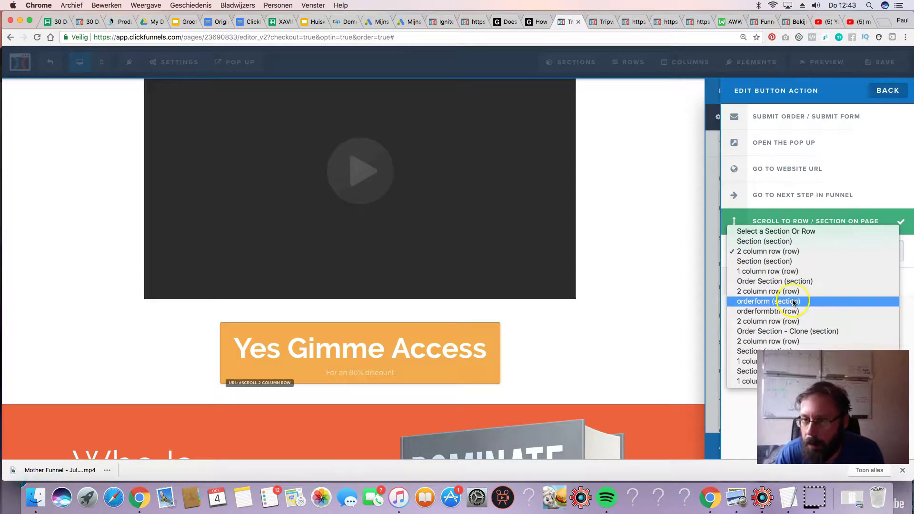
click(781, 312)
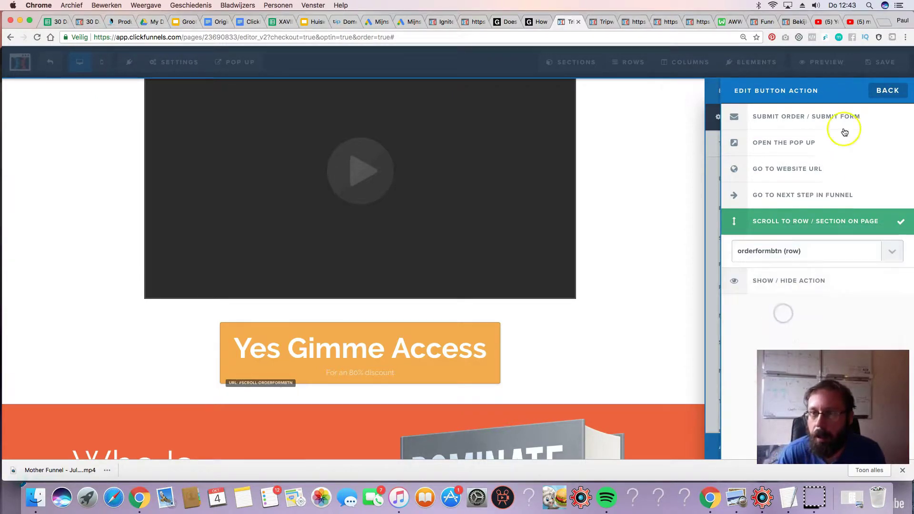
click(887, 61)
- Replace the old preview with a fresh one, reload it, and test the "Yes Gimme Access" button's scrolling
click(609, 22)
click(611, 22)
click(570, 24)
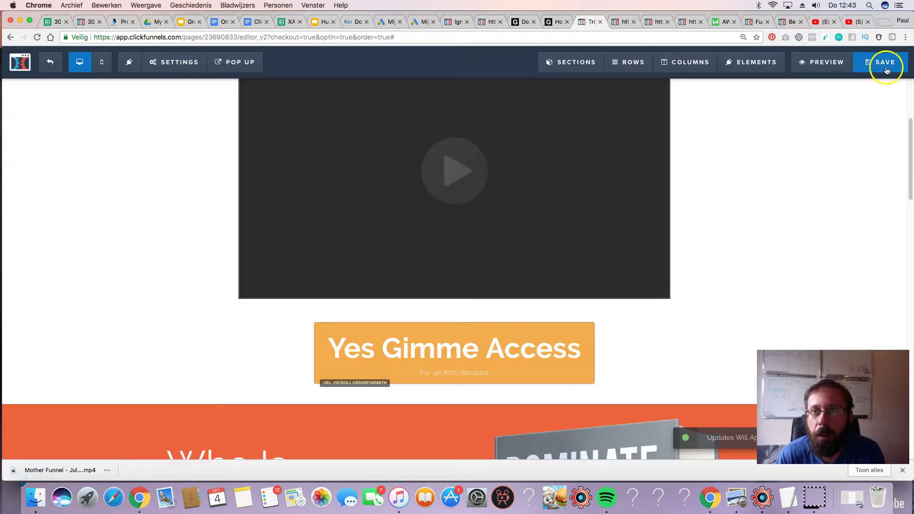
click(820, 62)
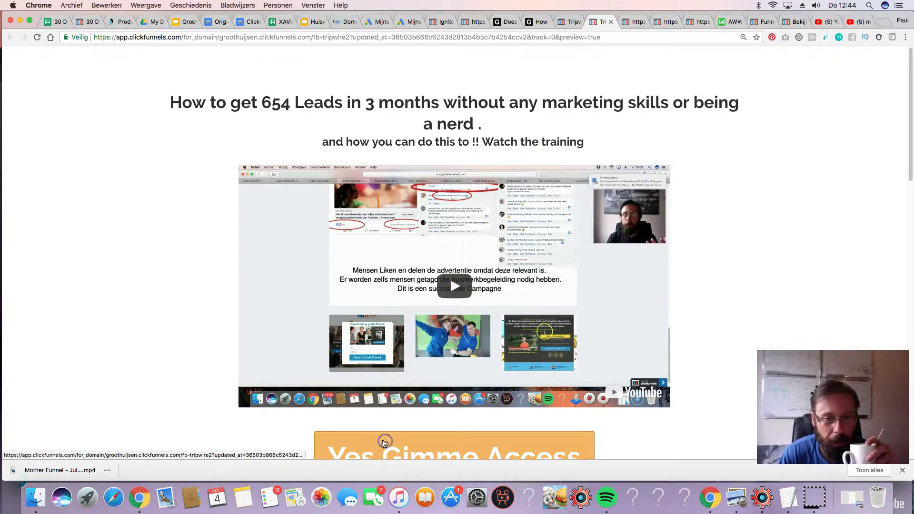
scroll(183, 306, down, 1)
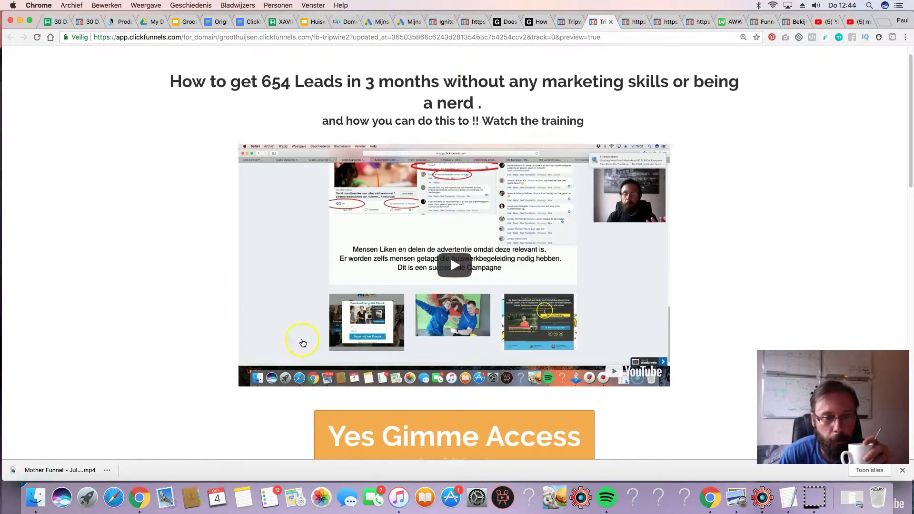
click(427, 429)
click(454, 265)
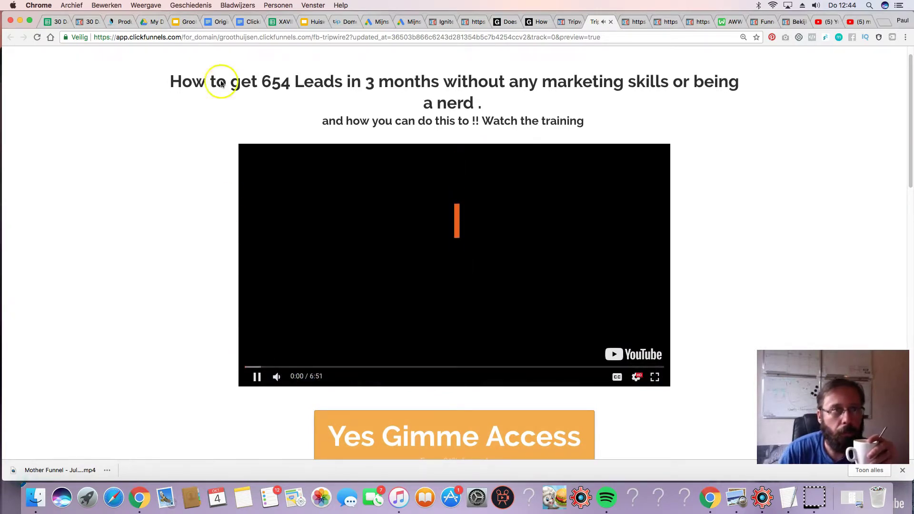
click(38, 38)
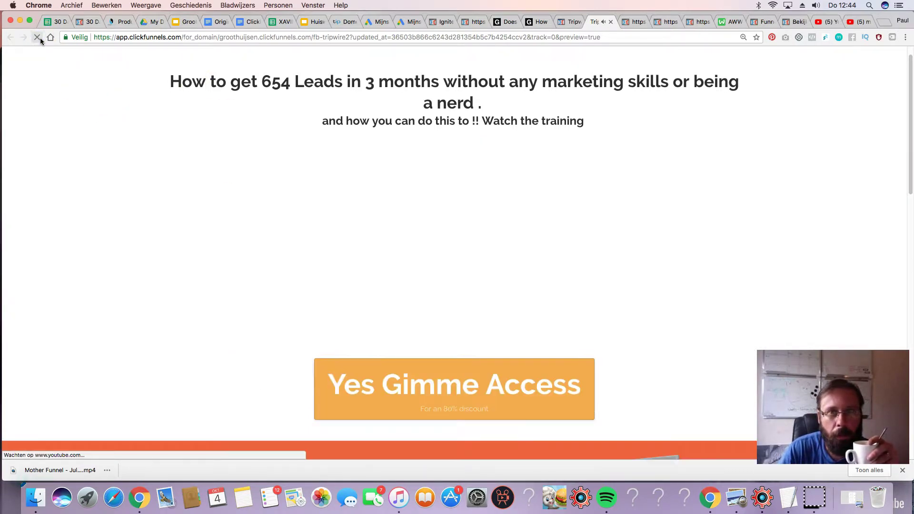
scroll(362, 305, down, 2)
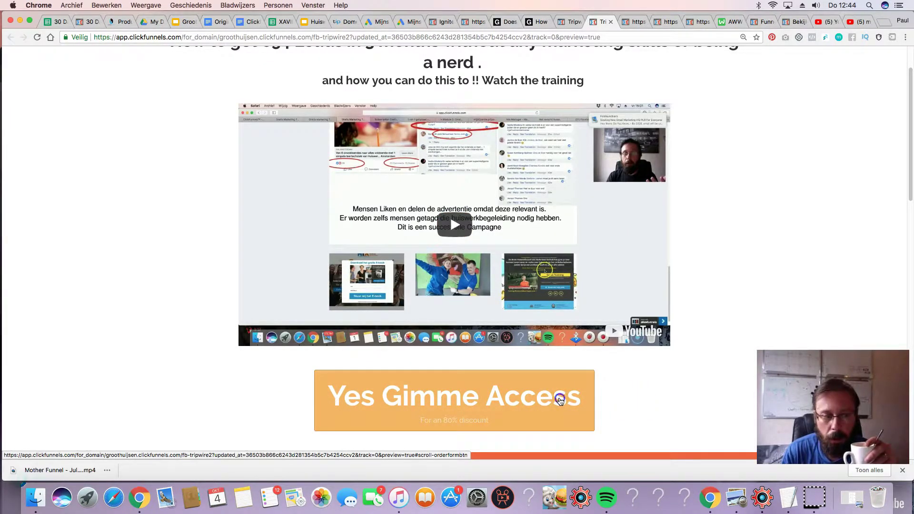
- Save the page again in the editor and open the advanced style settings of the orange Order Section below the access button
click(574, 21)
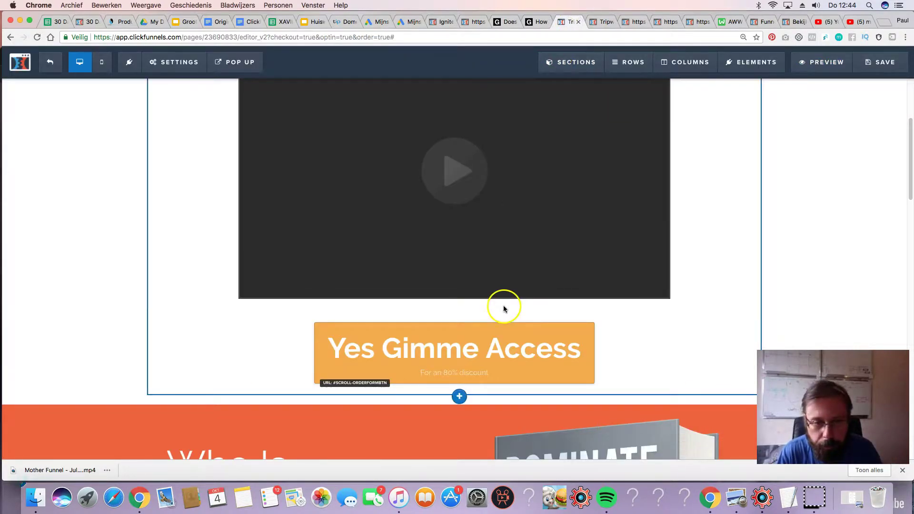
click(871, 63)
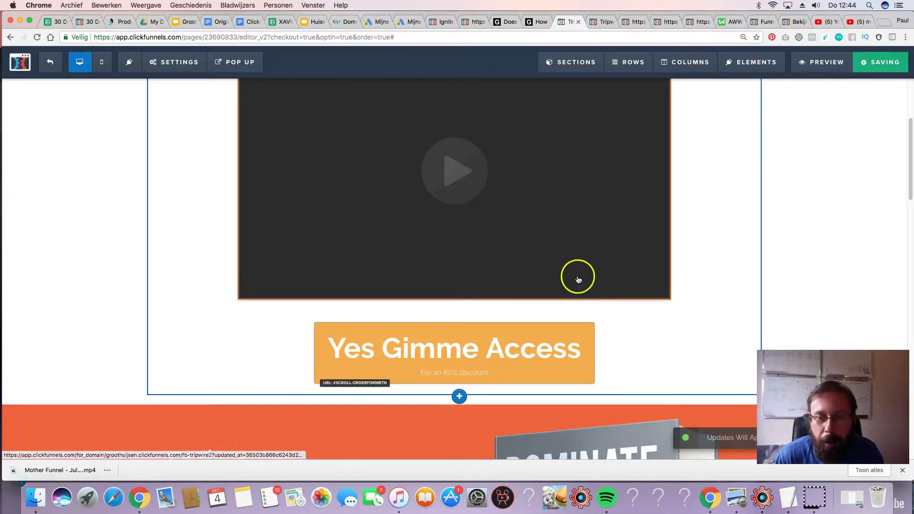
scroll(569, 245, down, 4)
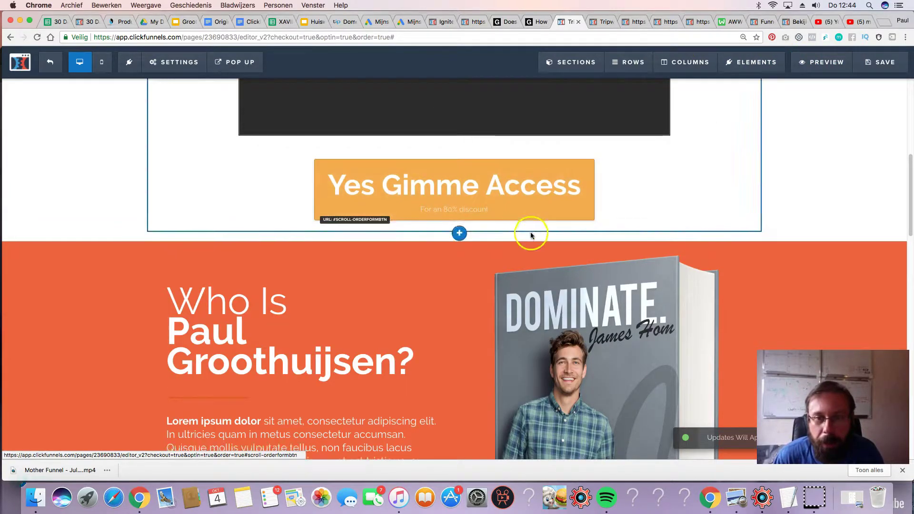
mouse_move(896, 251)
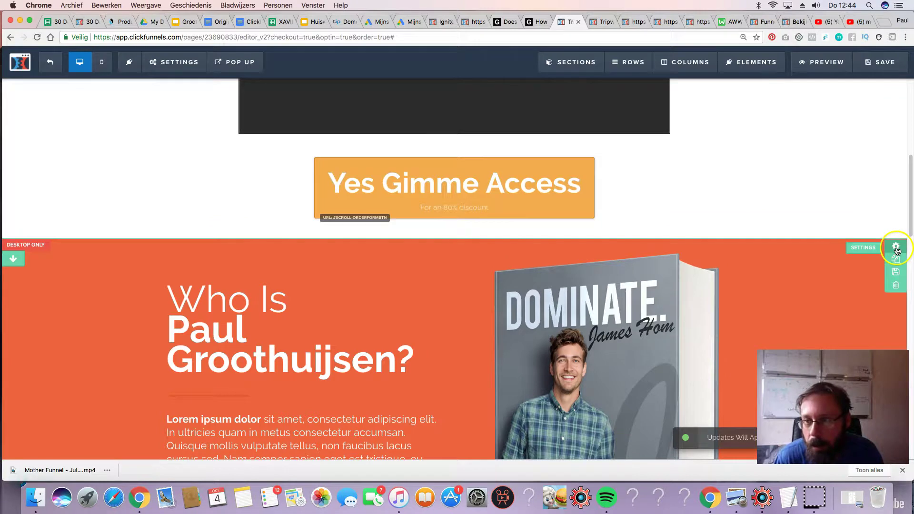
click(683, 241)
click(867, 117)
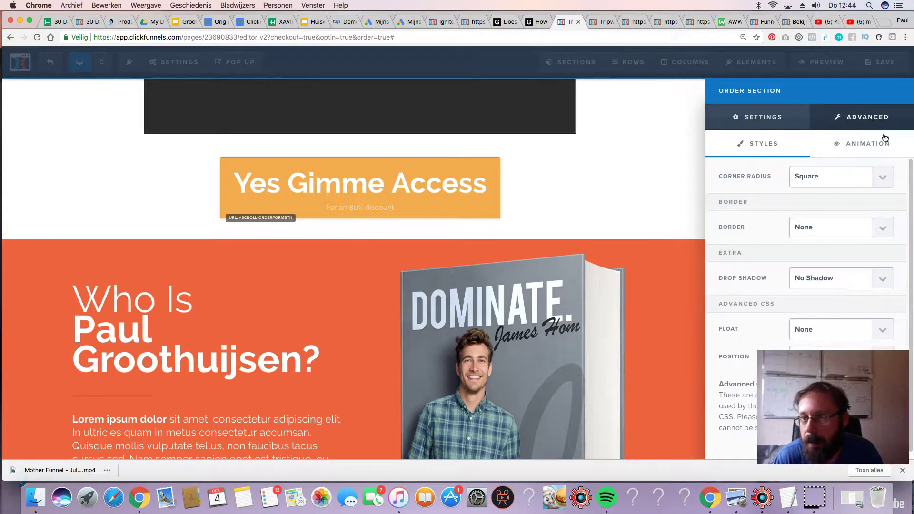
- Set the order section's timed delay to Fade In and close its settings
click(868, 143)
click(813, 176)
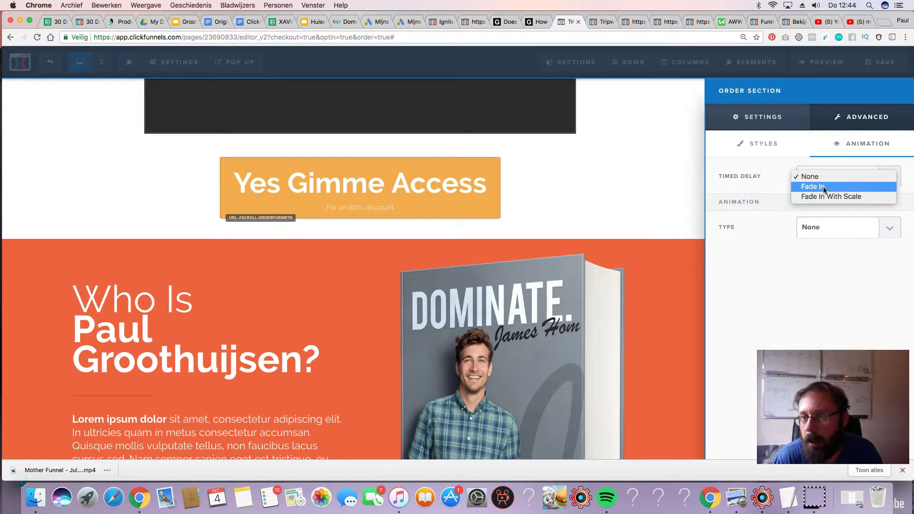
click(826, 188)
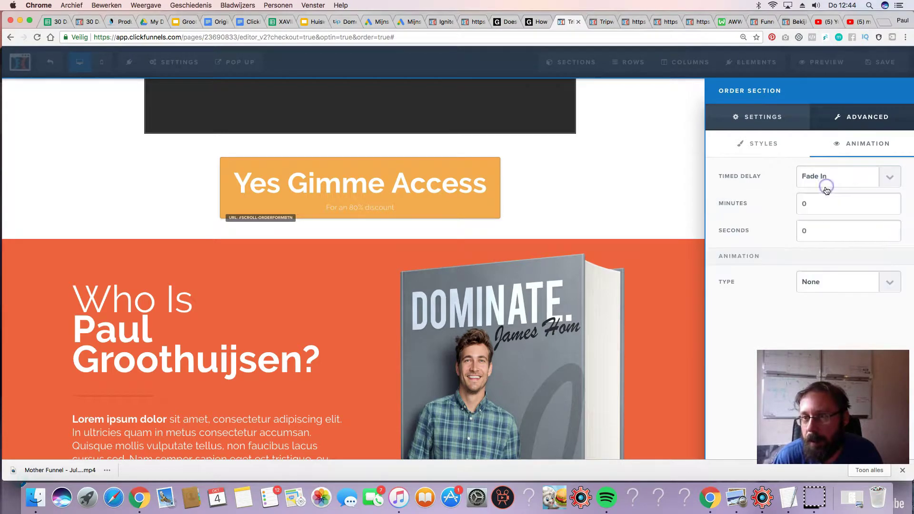
click(609, 158)
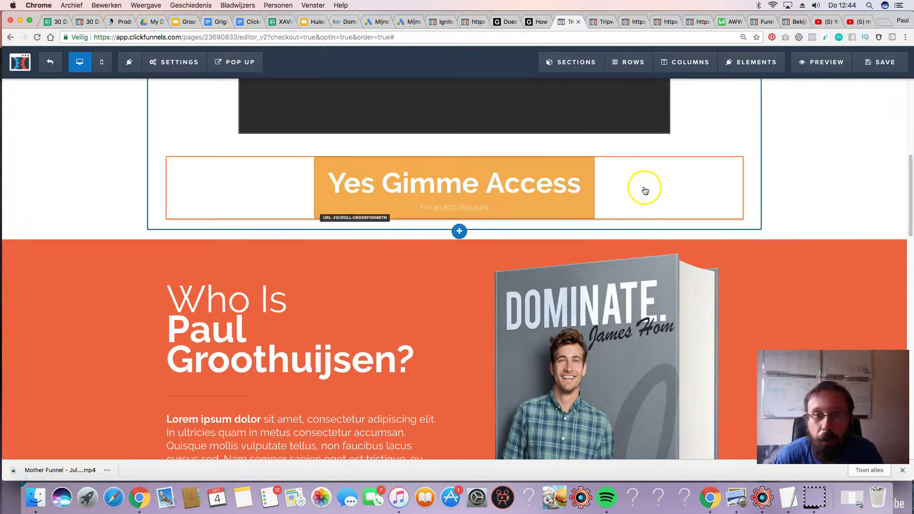
scroll(665, 190, up, 15)
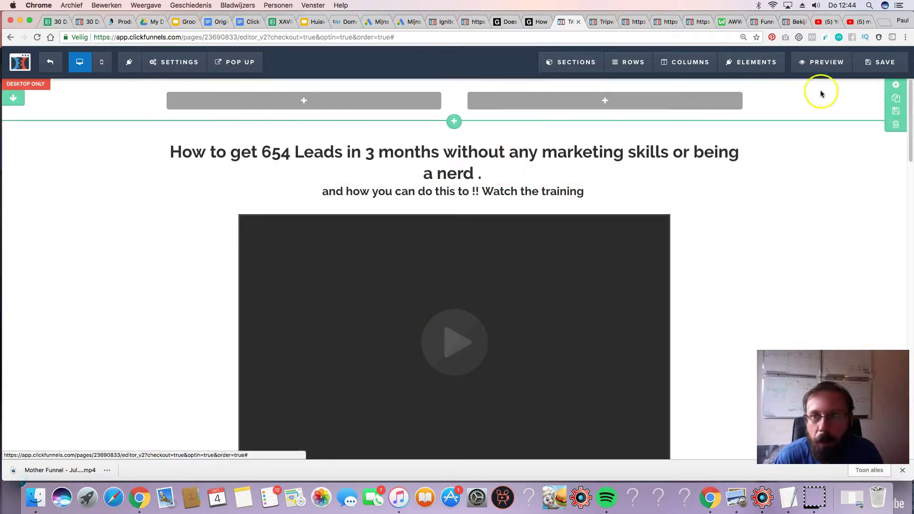
mouse_move(902, 113)
mouse_down()
mouse_move(904, 276)
mouse_move(892, 337)
mouse_move(892, 202)
mouse_move(907, 159)
mouse_move(907, 101)
mouse_up()
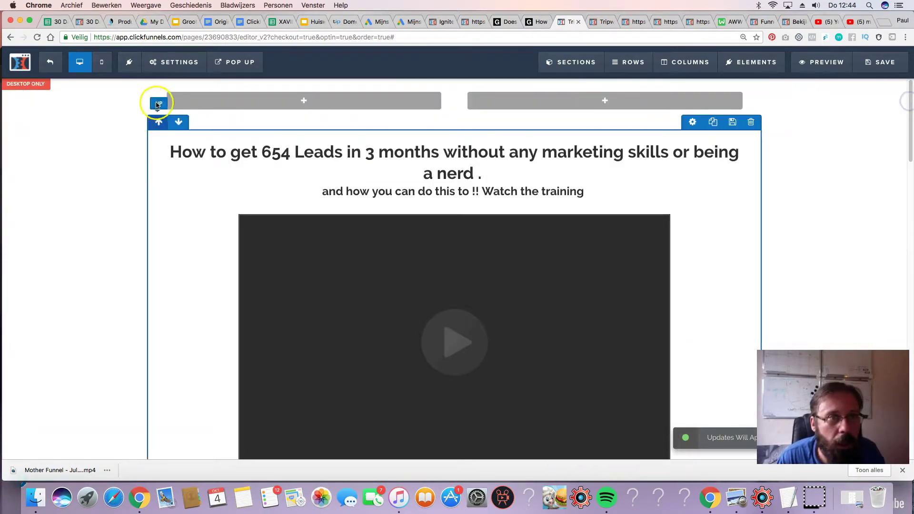
click(235, 62)
click(240, 85)
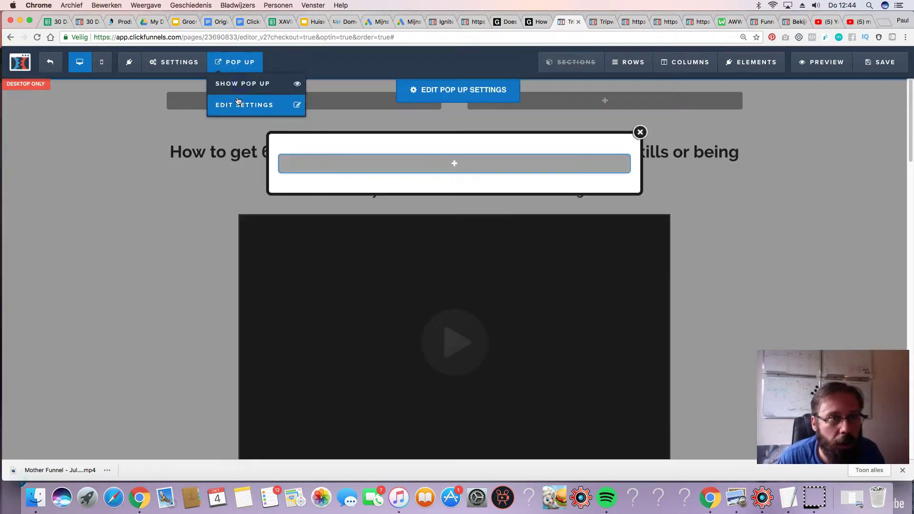
click(461, 165)
click(900, 107)
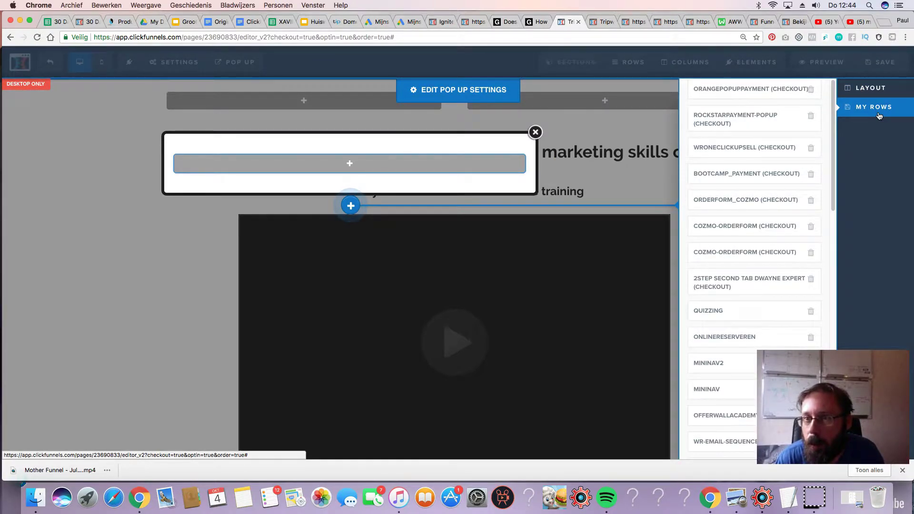
click(218, 128)
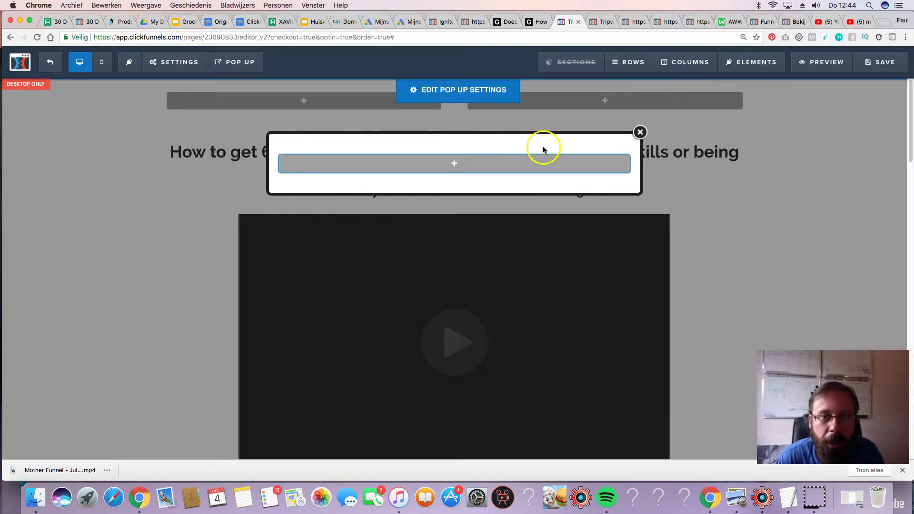
click(723, 163)
- Show the pop-up and insert the saved row ORANGEPOPUPPAYMENT (CHECKOUT) into it
mouse_move(230, 63)
click(237, 91)
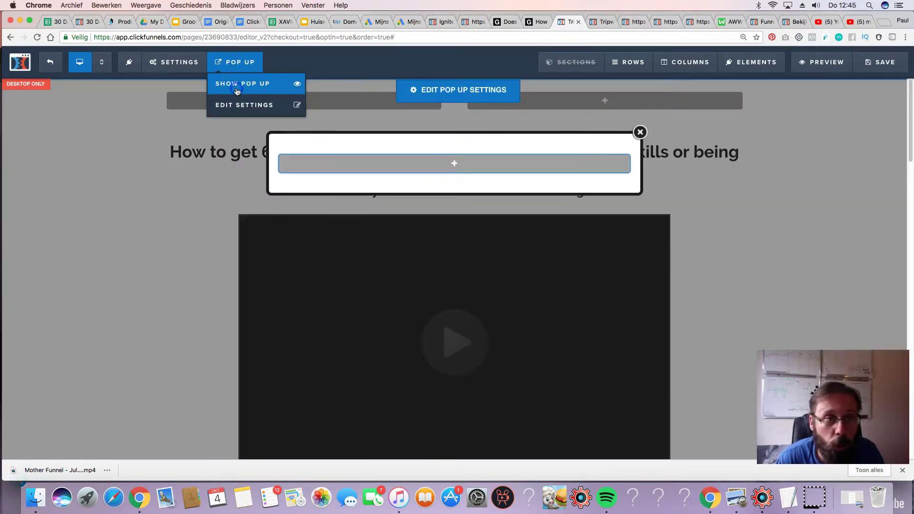
click(442, 165)
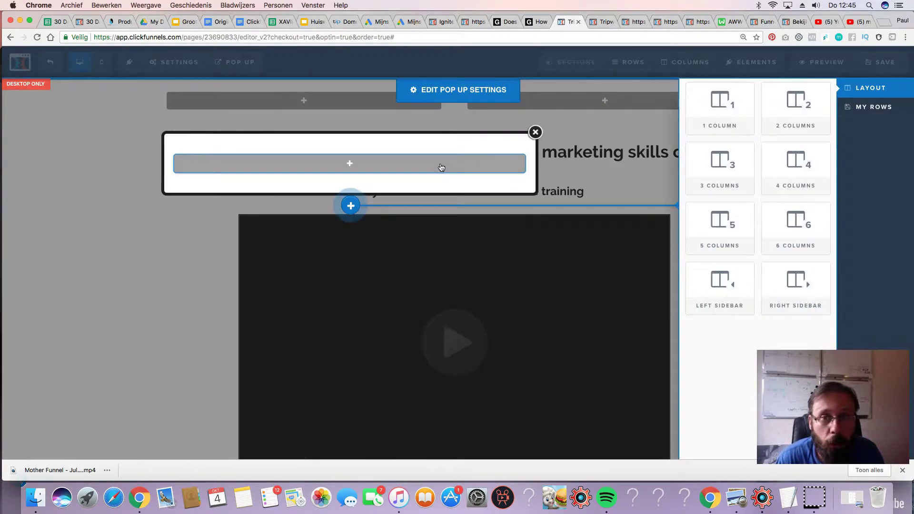
click(880, 108)
click(765, 92)
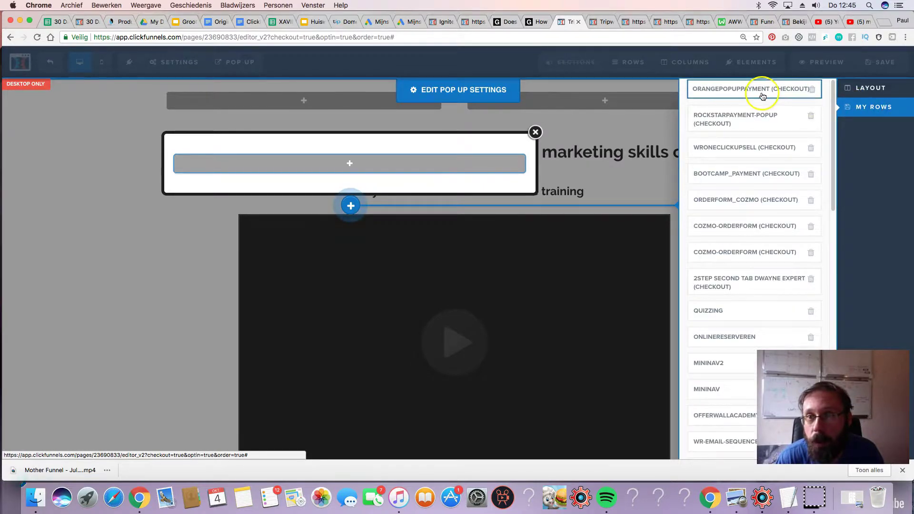
click(734, 91)
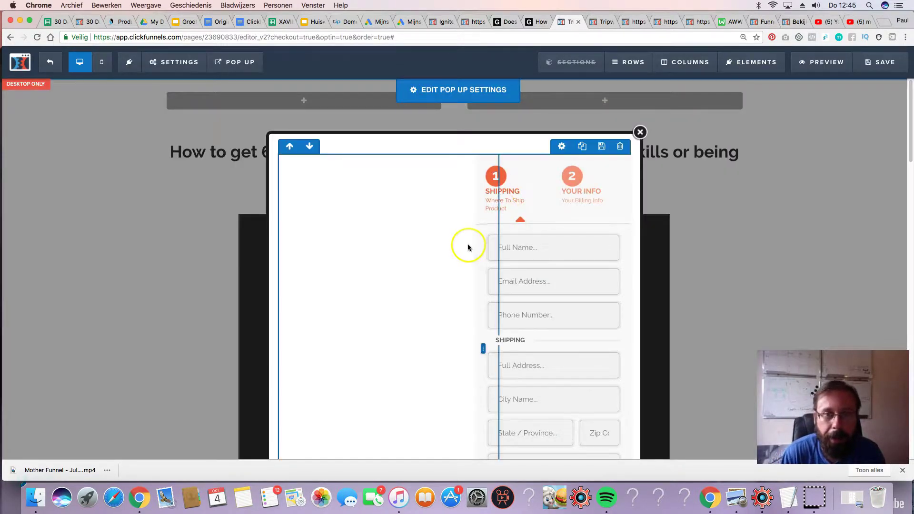
- Insert a one-column row below the order form row inside the pop-up
scroll(397, 236, down, 5)
scroll(379, 246, up, 5)
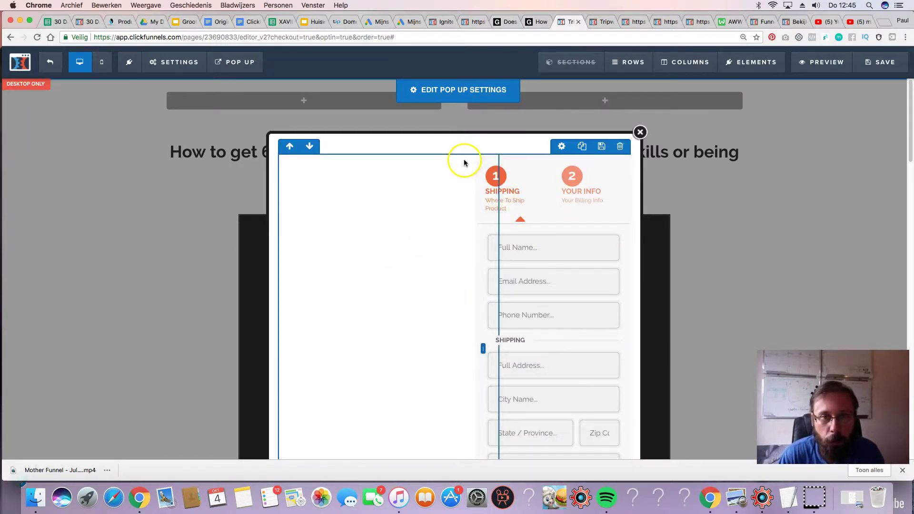
scroll(461, 221, down, 4)
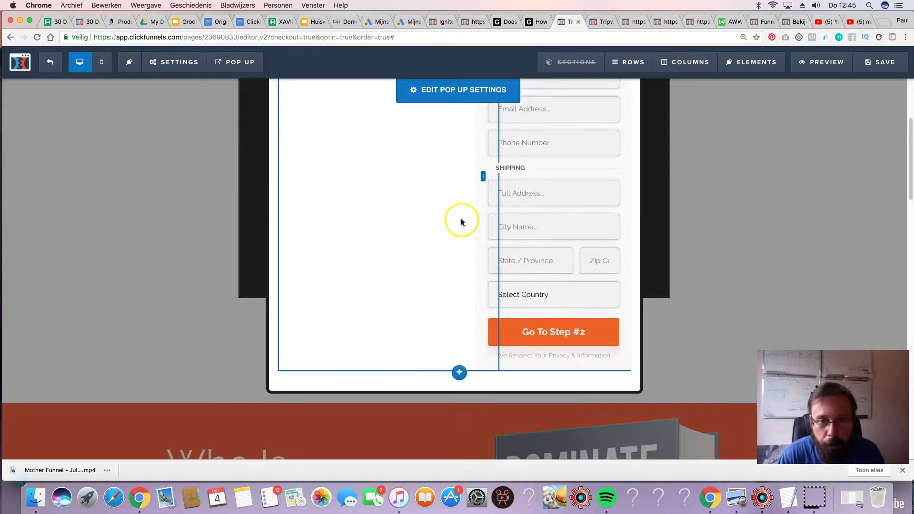
click(459, 373)
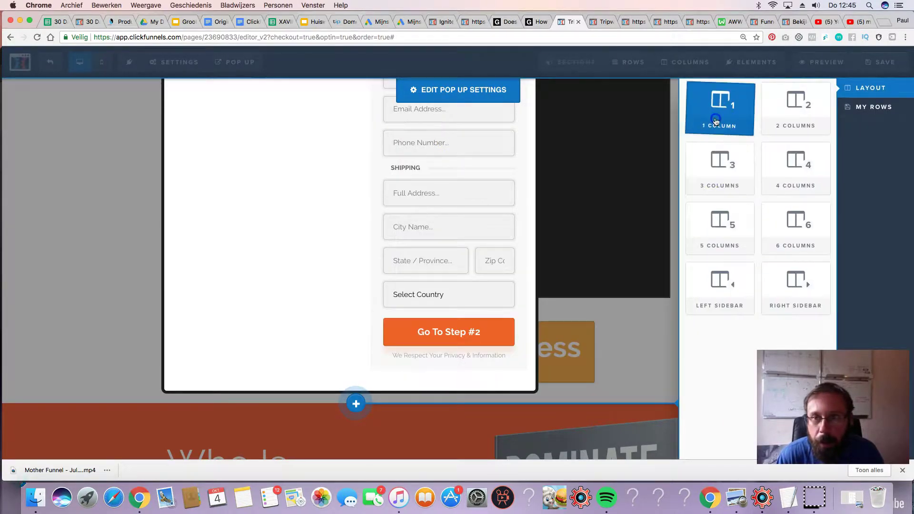
click(774, 114)
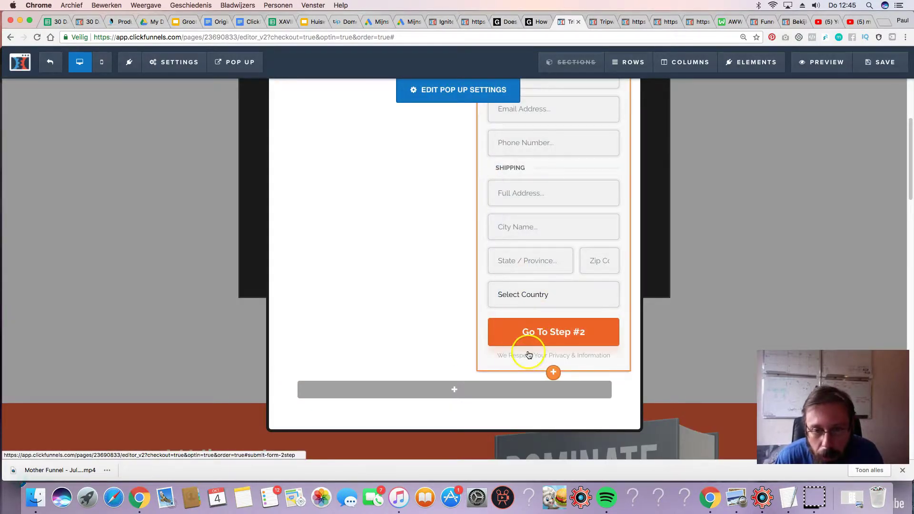
- Move the two-step order form into the new one-column row and delete the emptied two-column row above it
click(524, 357)
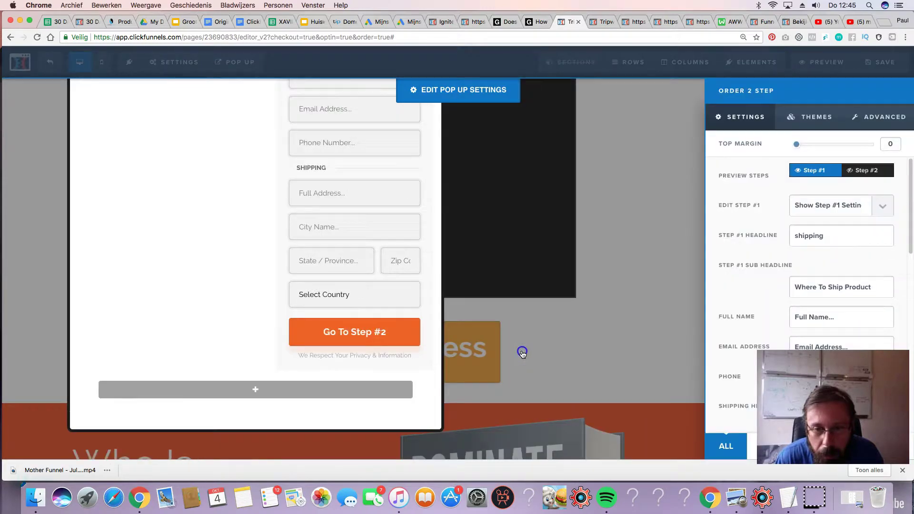
click(526, 354)
drag(530, 348, 453, 390)
scroll(477, 309, up, 5)
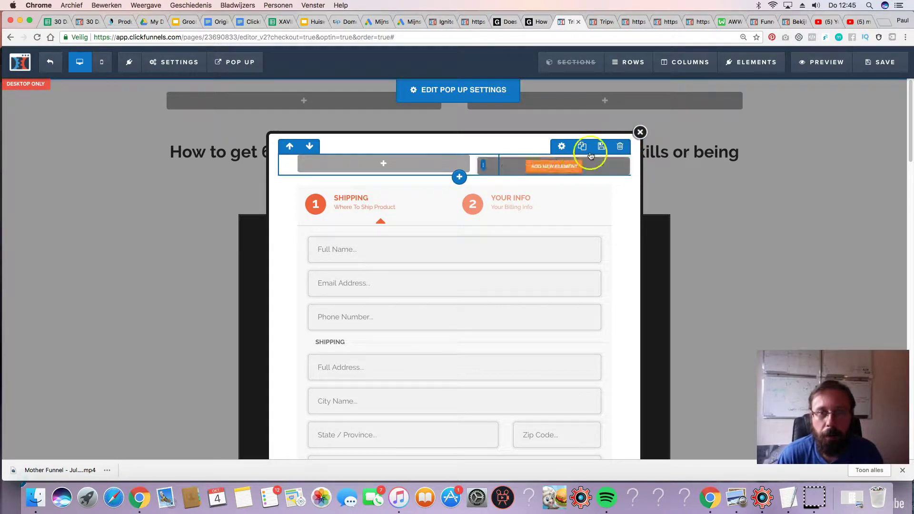
click(620, 147)
click(535, 89)
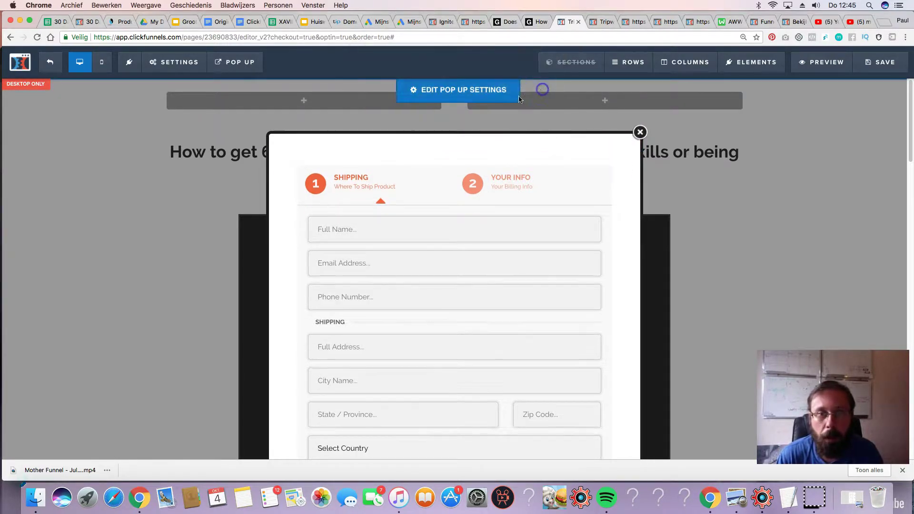
- Choose the pop-up's Trigger On Exit option in the pop-up settings and close them
click(483, 94)
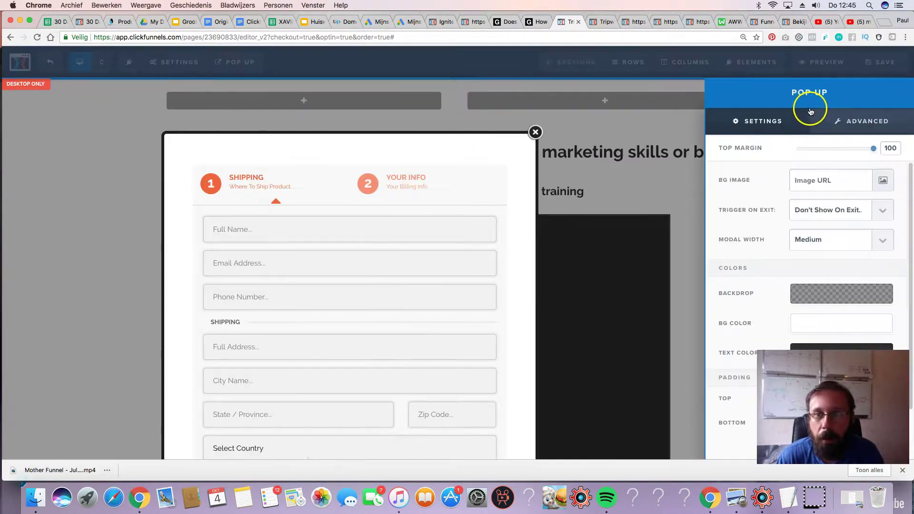
click(827, 210)
click(817, 218)
click(322, 161)
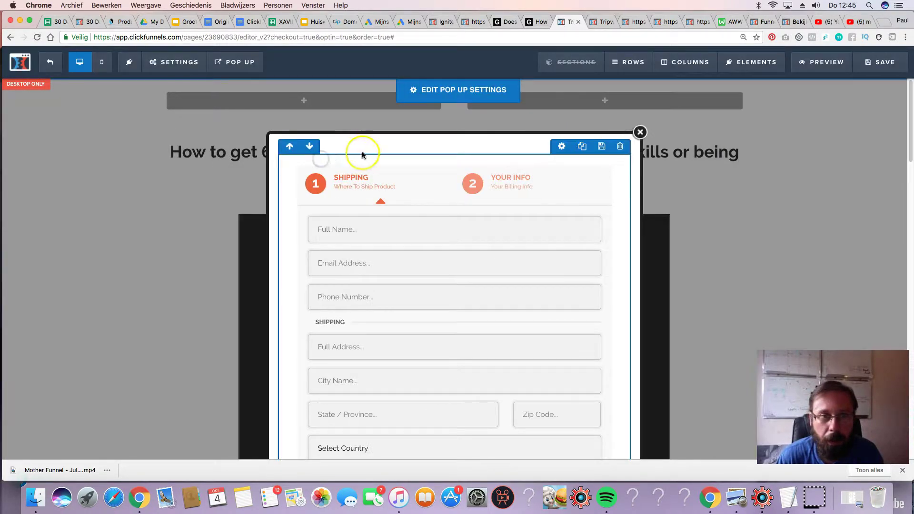
- Add a headline below the two-step order form with the text "Get Instant Access Now"
scroll(470, 201, down, 10)
scroll(471, 201, up, 7)
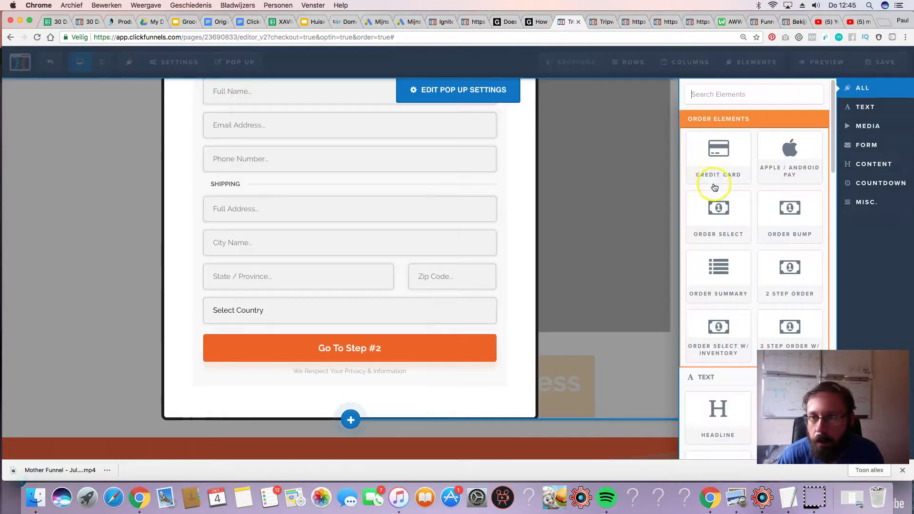
click(521, 267)
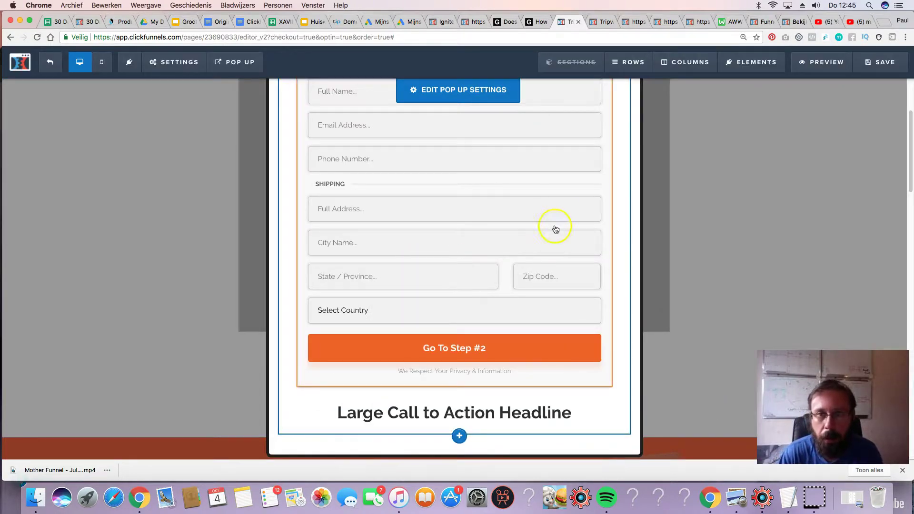
scroll(474, 206, down, 6)
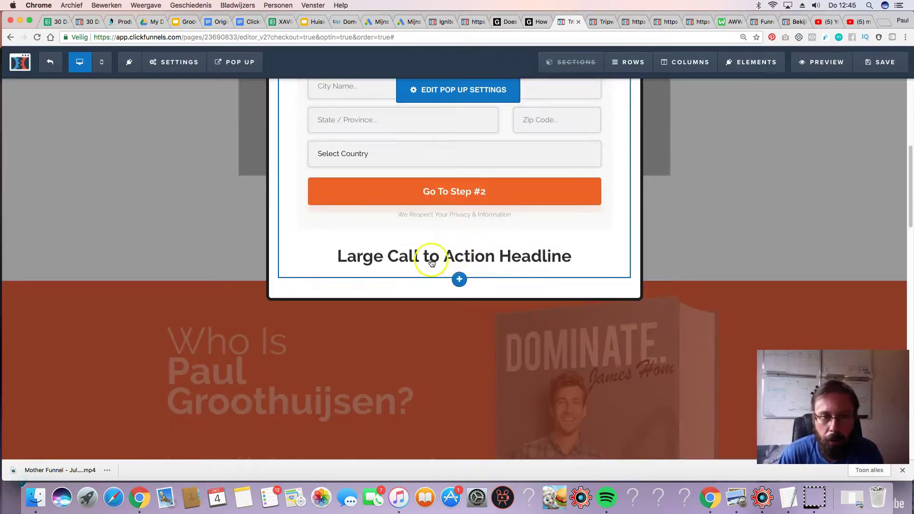
click(426, 251)
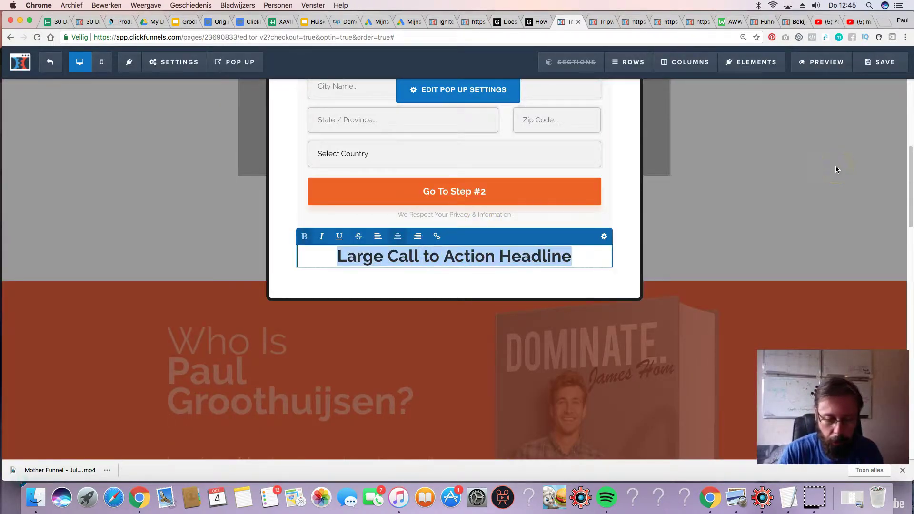
text(Get Instant Ac)
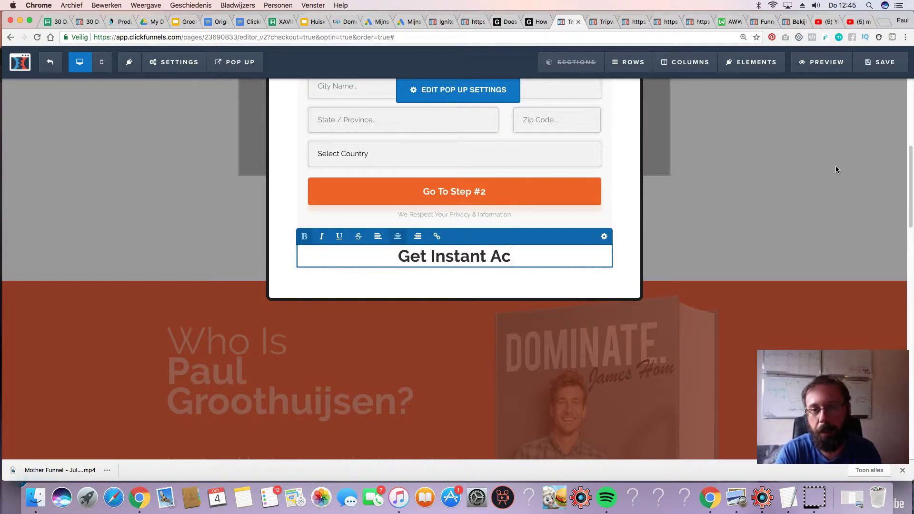
text(cess Now)
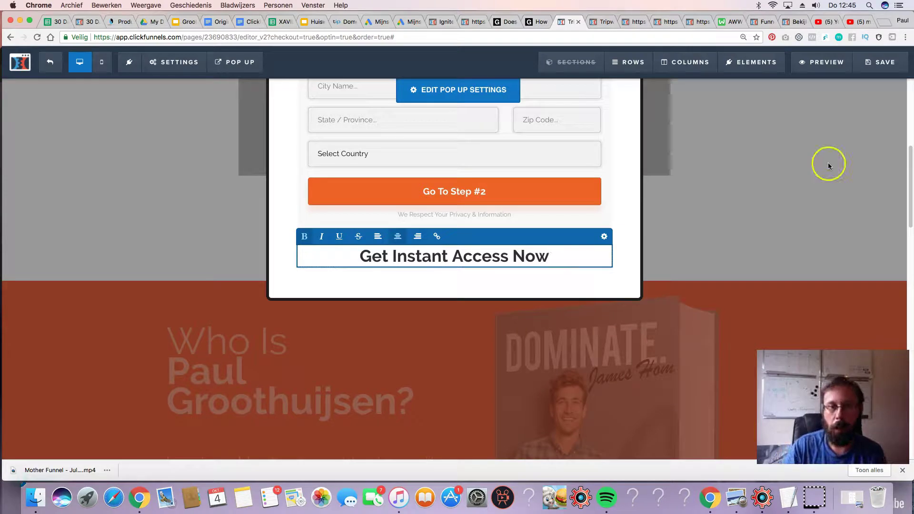
- Insert an Order Select element between the two-step order form and the "Get Instant Access Now" headline
scroll(469, 261, up, 6)
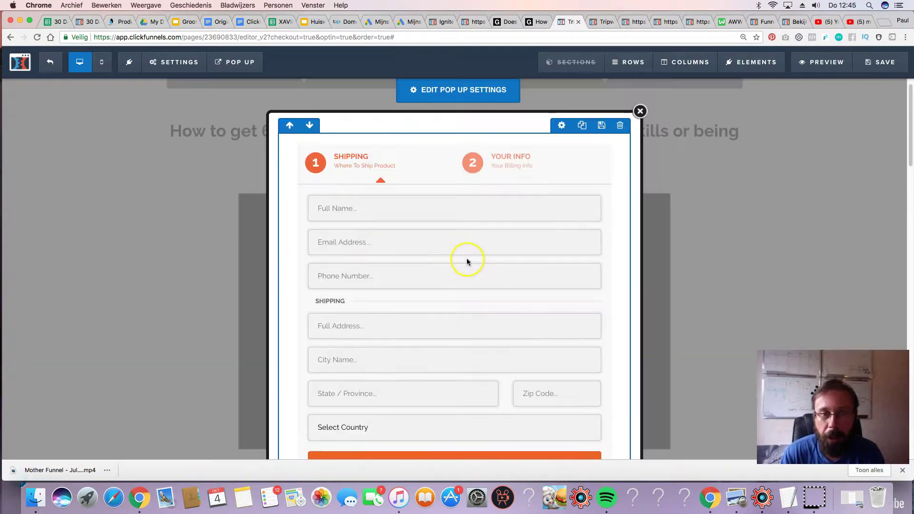
scroll(460, 226, down, 2)
scroll(399, 226, down, 1)
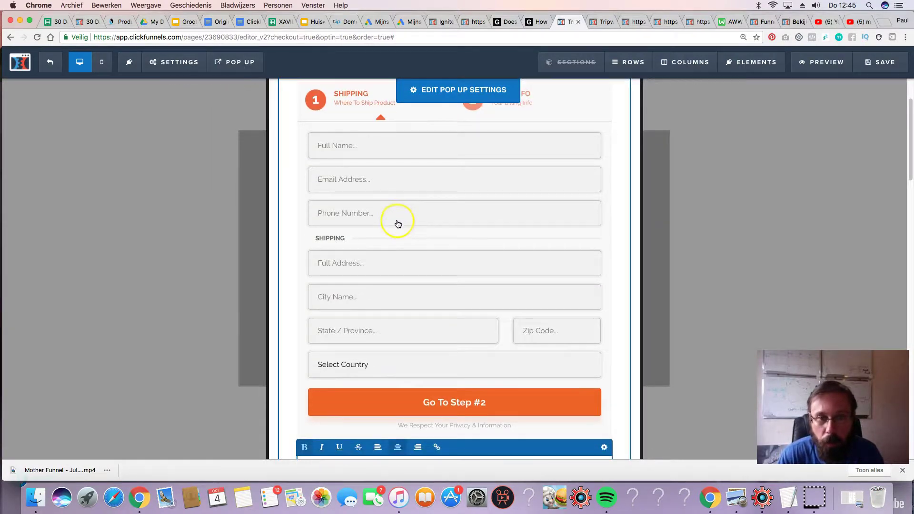
click(462, 293)
scroll(467, 298, down, 5)
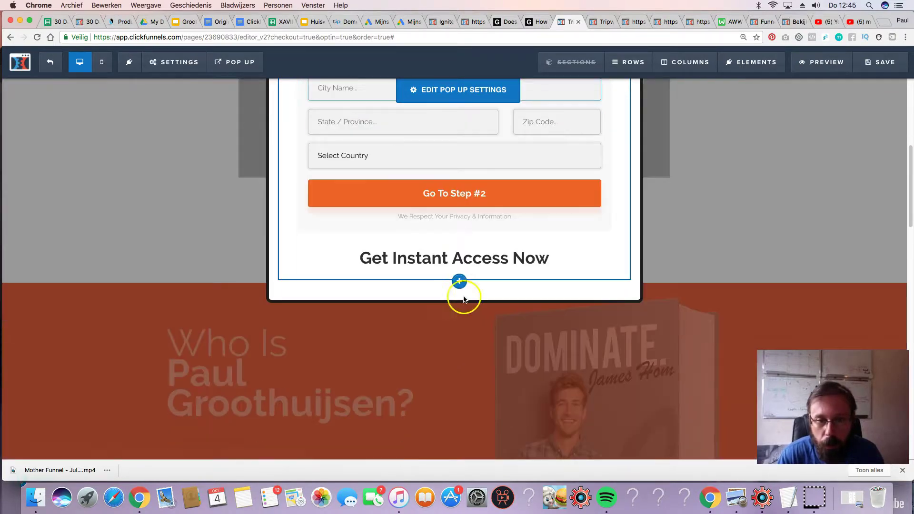
click(454, 233)
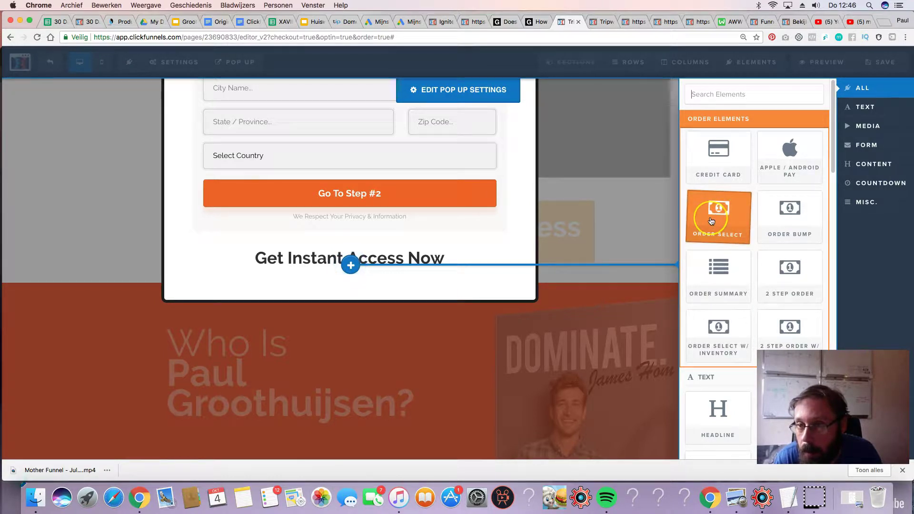
drag(711, 220, 658, 217)
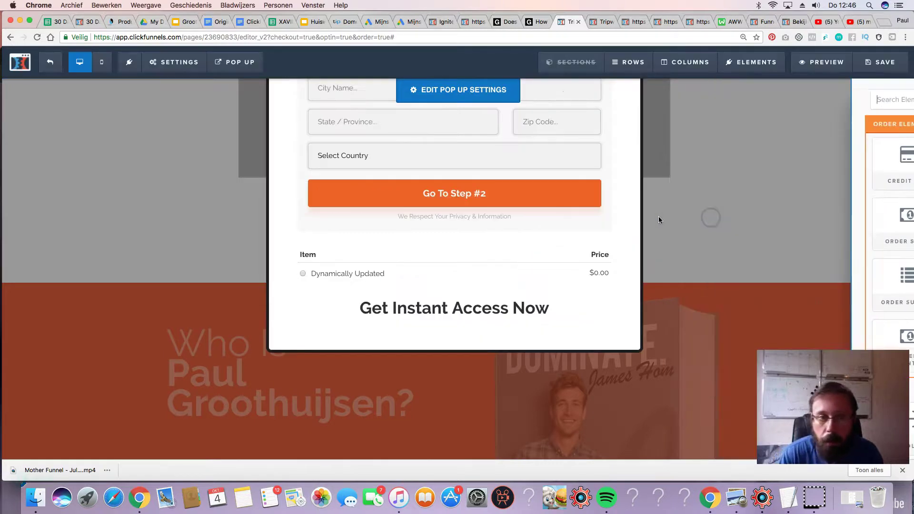
- Try an Order Summary element below the product selection list, and delete it again
click(758, 217)
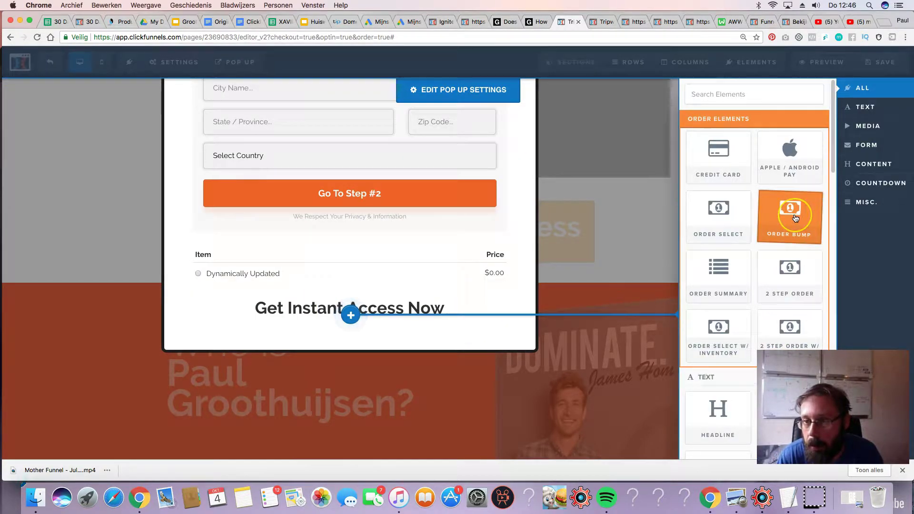
drag(617, 283, 485, 293)
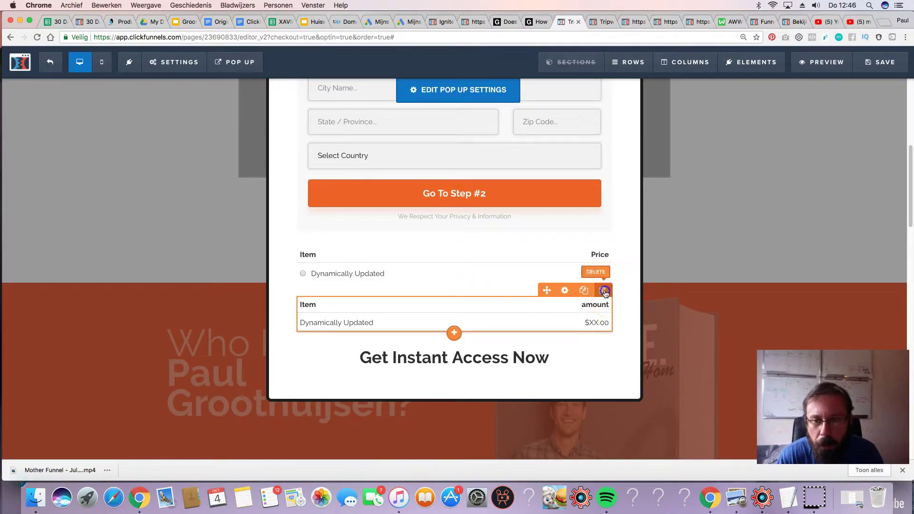
click(602, 290)
click(531, 90)
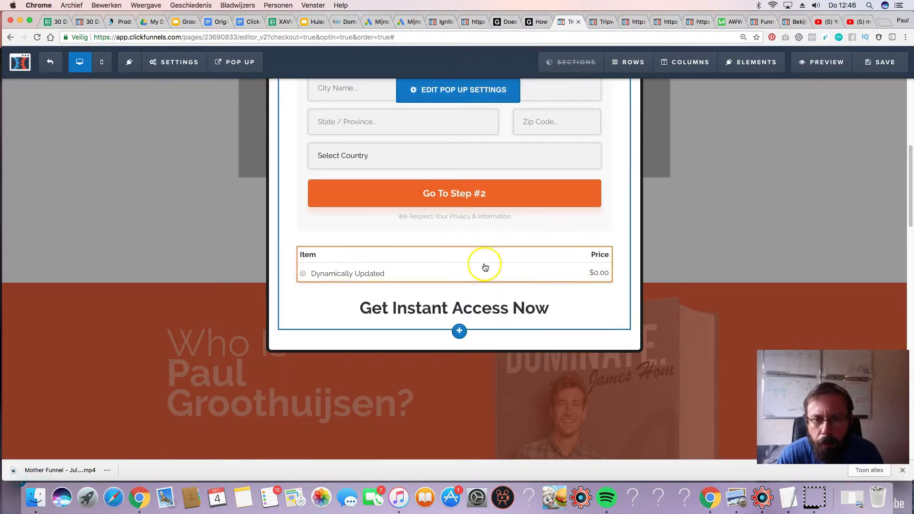
- Add a Credit Card element and, beneath it, an Order Bump element between the product selection list and the "Get Instant Access Now" headline
click(452, 284)
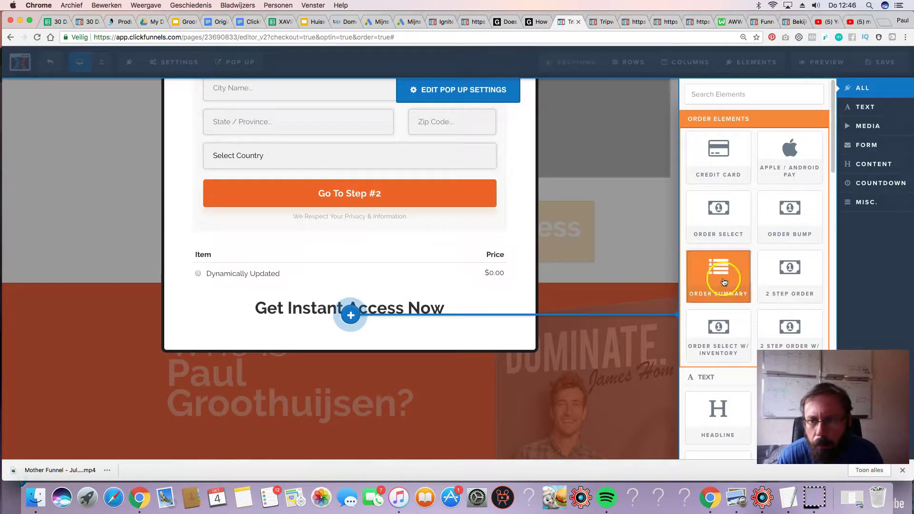
drag(788, 290, 790, 292)
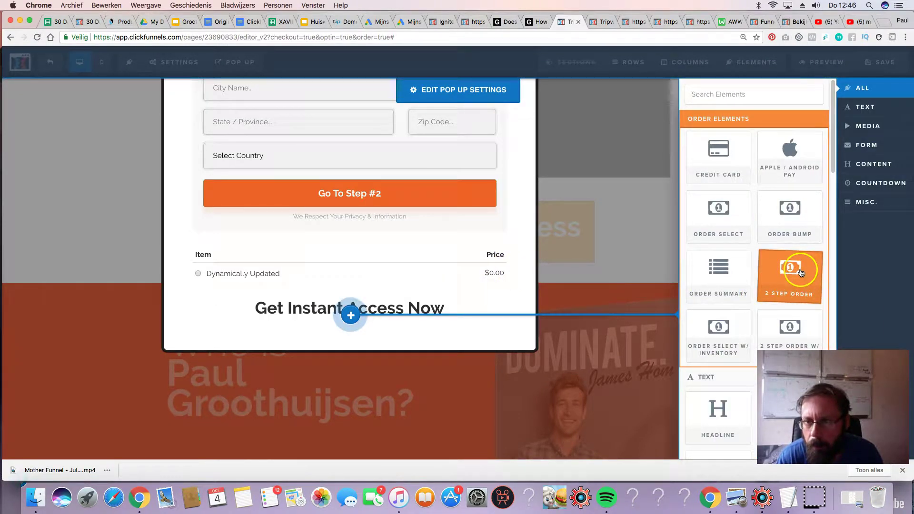
click(694, 154)
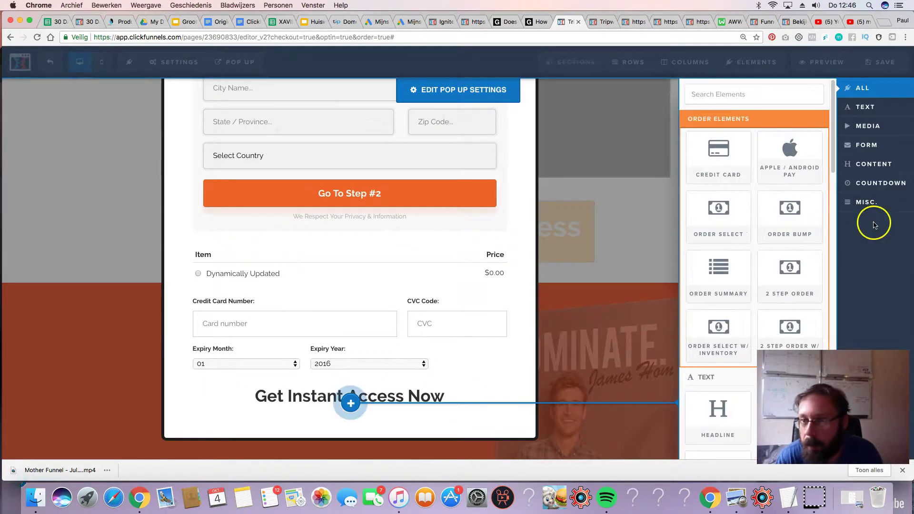
click(807, 215)
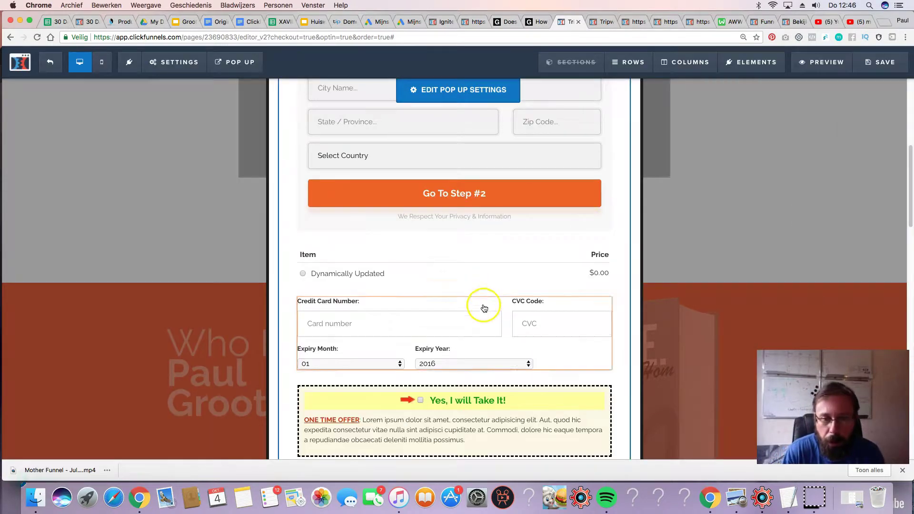
scroll(478, 296, down, 3)
click(427, 299)
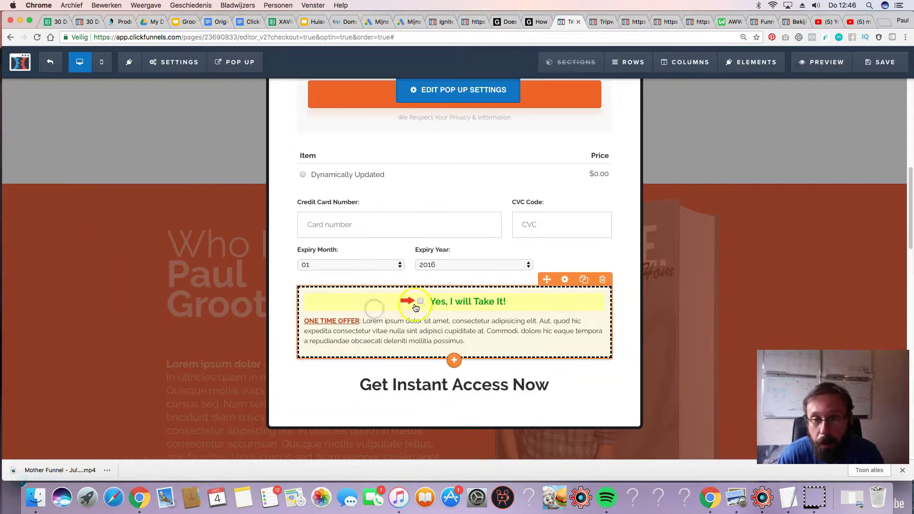
- Examine the order bump's offer text, font and color settings and its advanced style options, and close them
click(563, 284)
click(837, 185)
scroll(831, 235, down, 2)
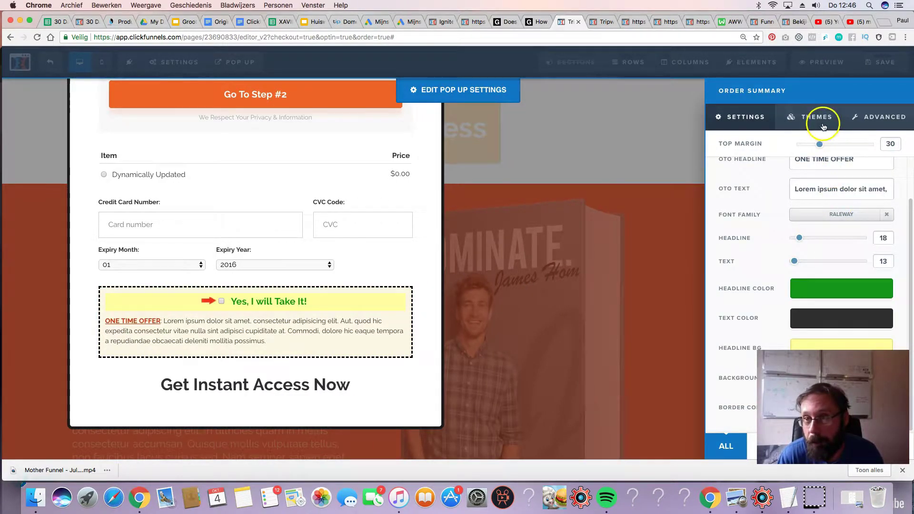
click(880, 116)
click(287, 304)
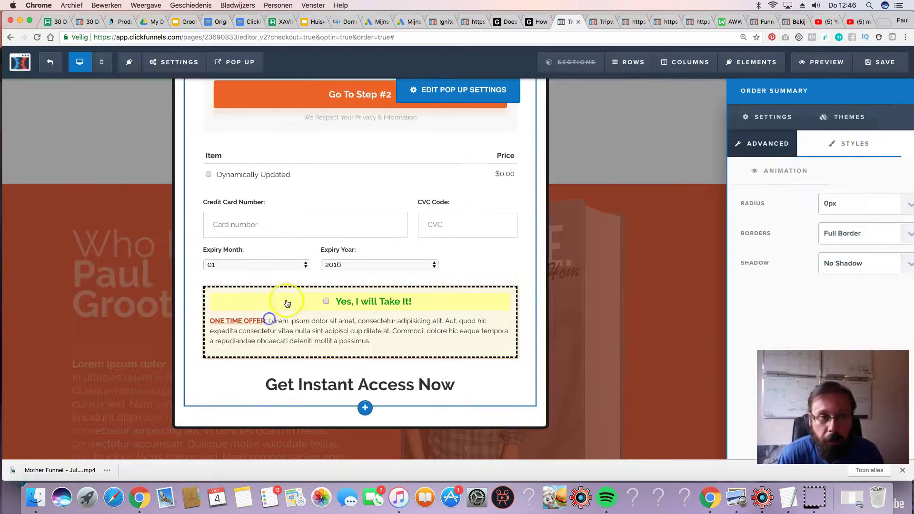
- Change the two-step order form's Step #1 sub headline to "Get Your Instant Access Now"
scroll(337, 281, up, 10)
scroll(428, 289, down, 8)
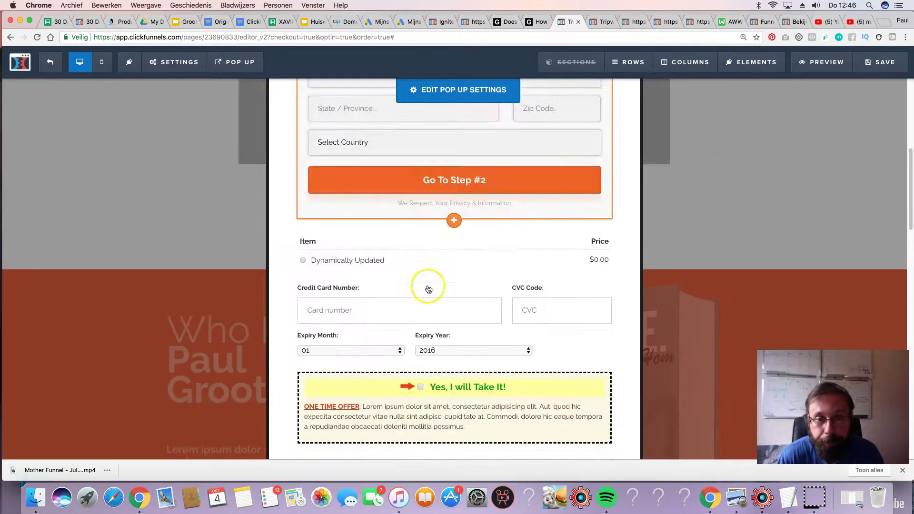
scroll(452, 300, down, 3)
scroll(495, 280, up, 2)
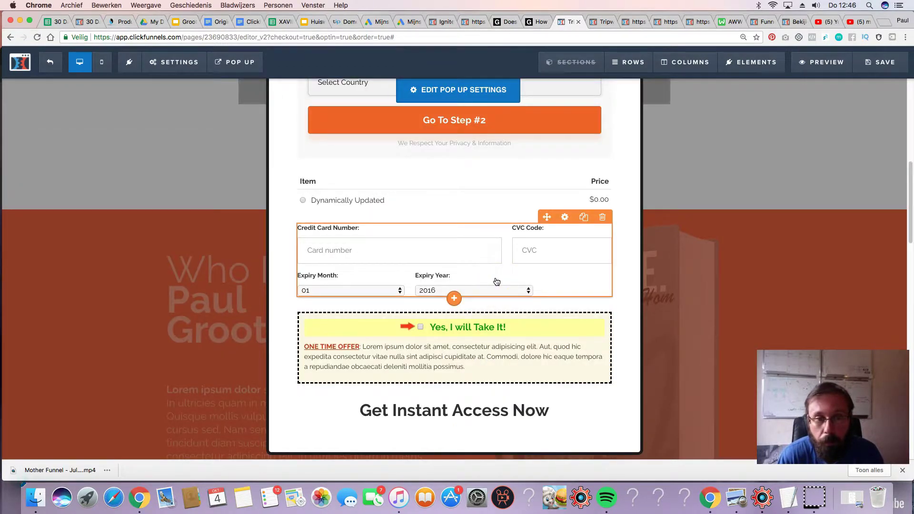
scroll(496, 281, up, 8)
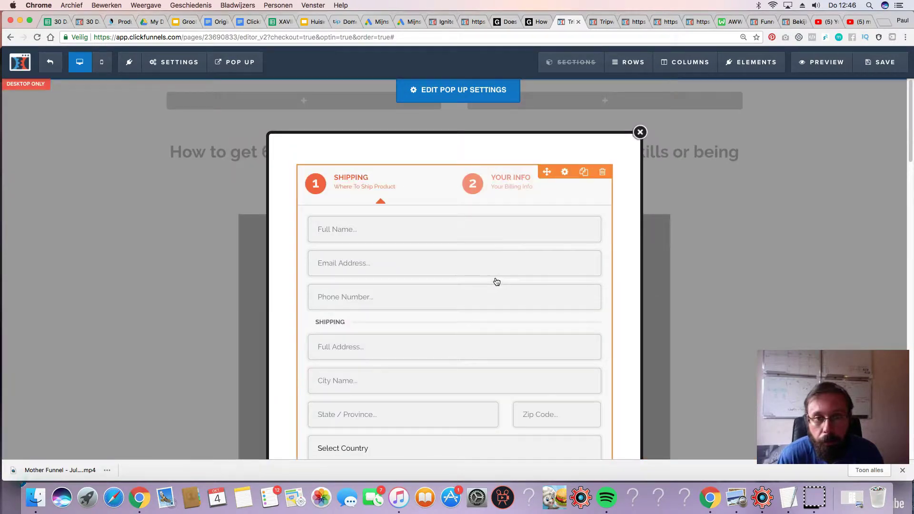
click(604, 163)
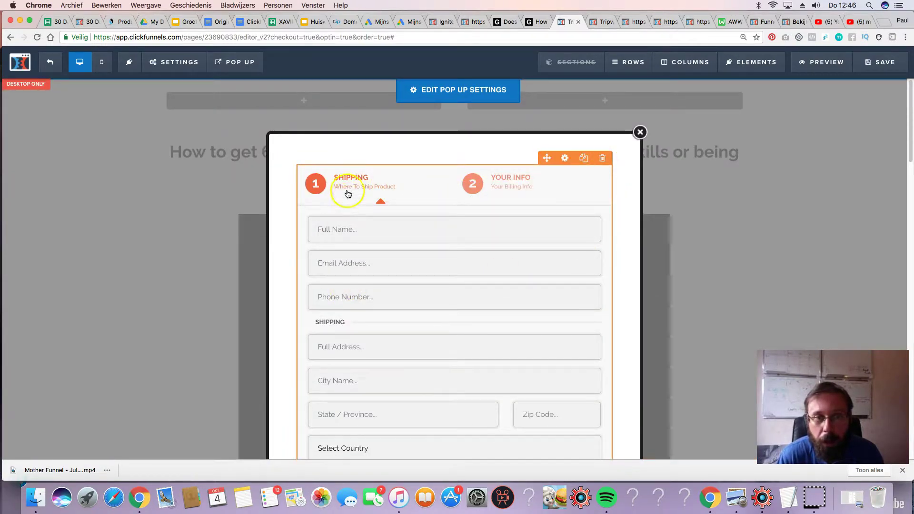
click(367, 176)
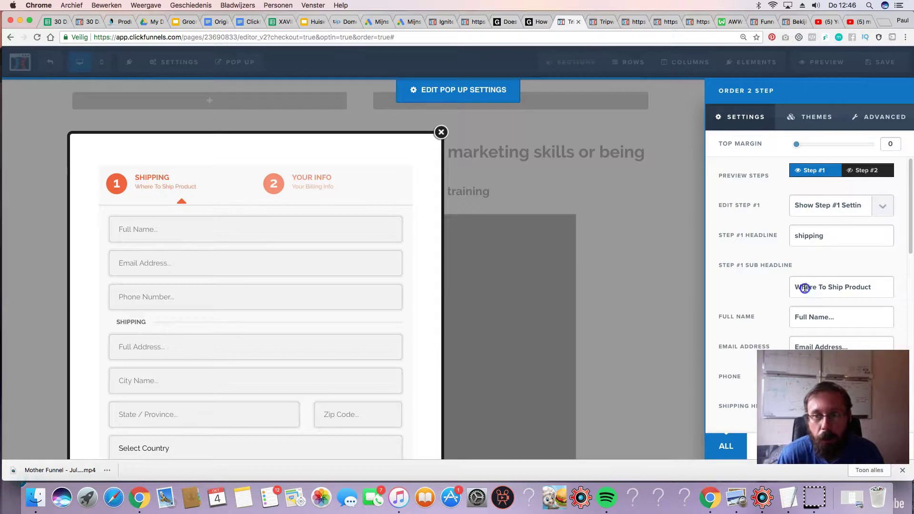
text(Get Your Instant)
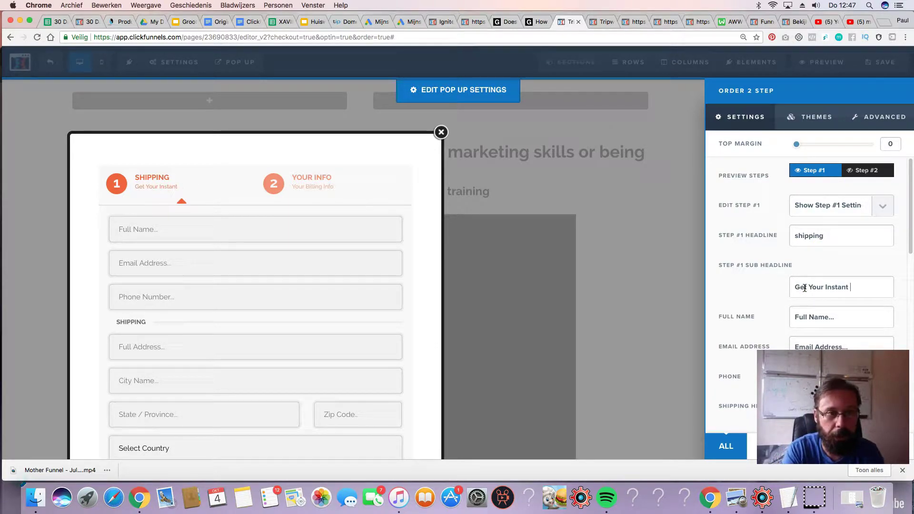
text( Access Now)
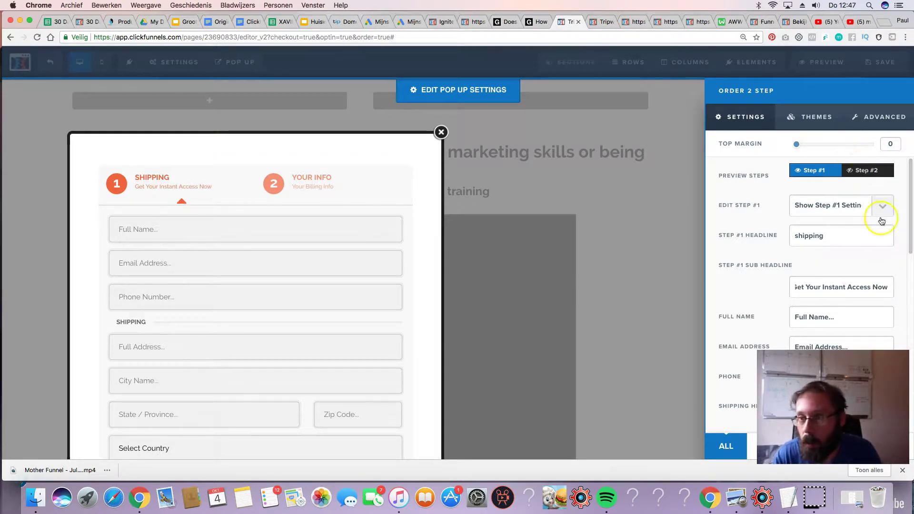
- Look through the order form's button text and Step #2 settings, and preview Step #2 before returning to Step #1
drag(907, 244, 907, 366)
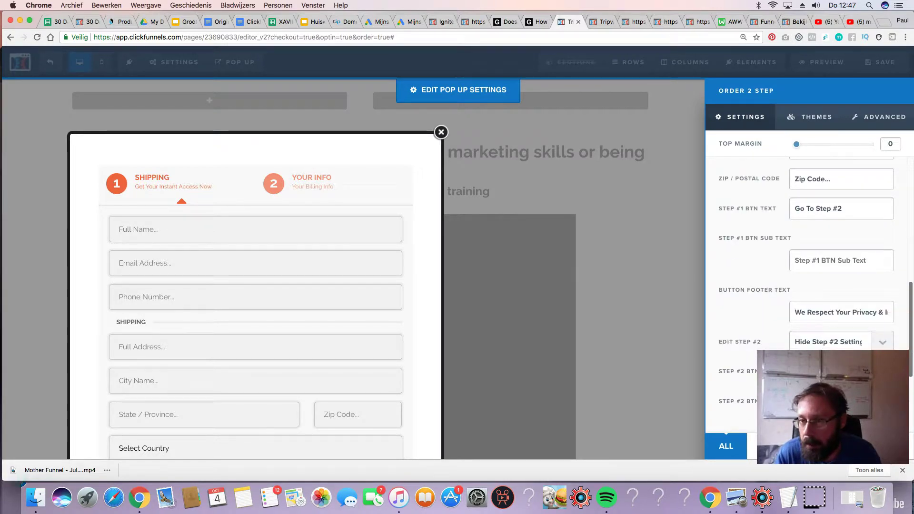
drag(833, 380, 640, 381)
click(829, 341)
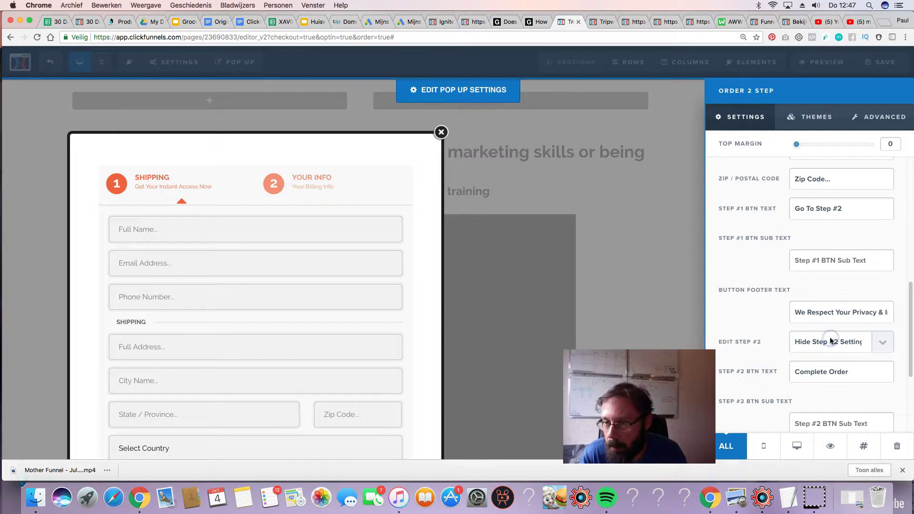
drag(908, 346, 911, 219)
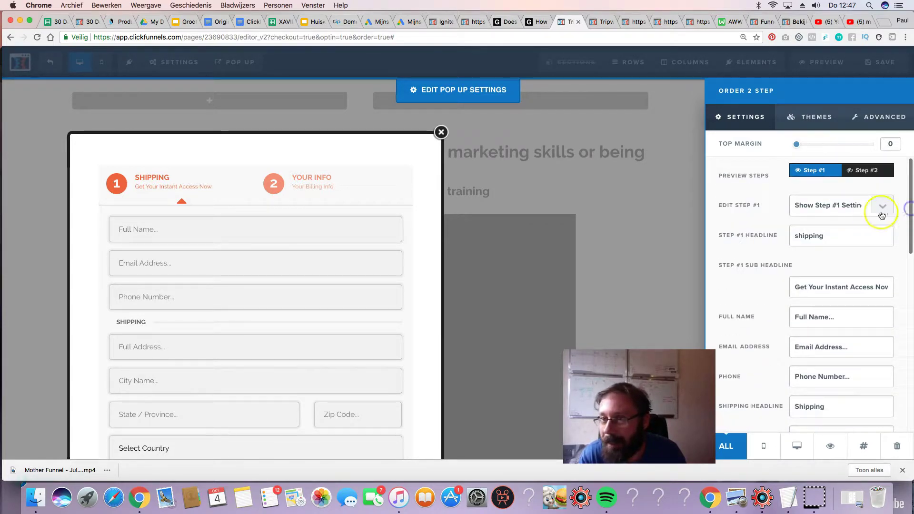
click(860, 171)
click(811, 170)
- Hide the shipping fields of the two-step order form in its advanced styles
click(878, 118)
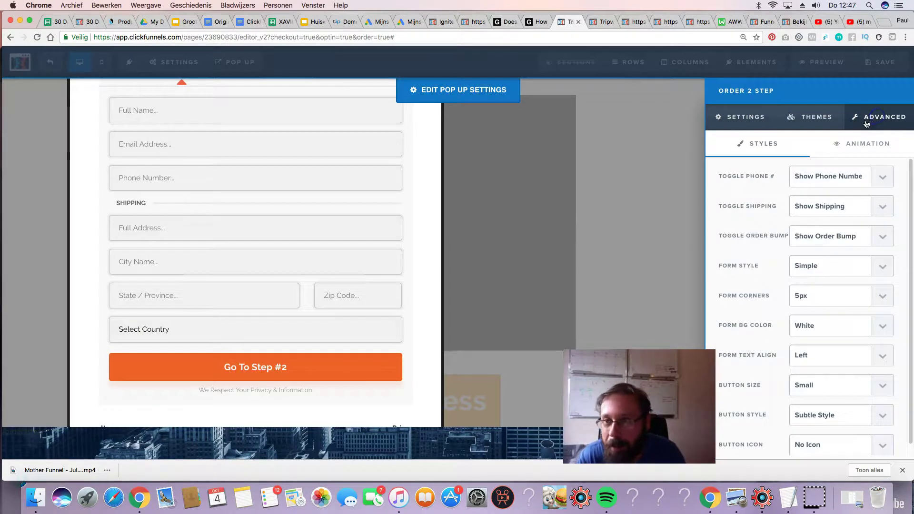
click(841, 204)
click(826, 216)
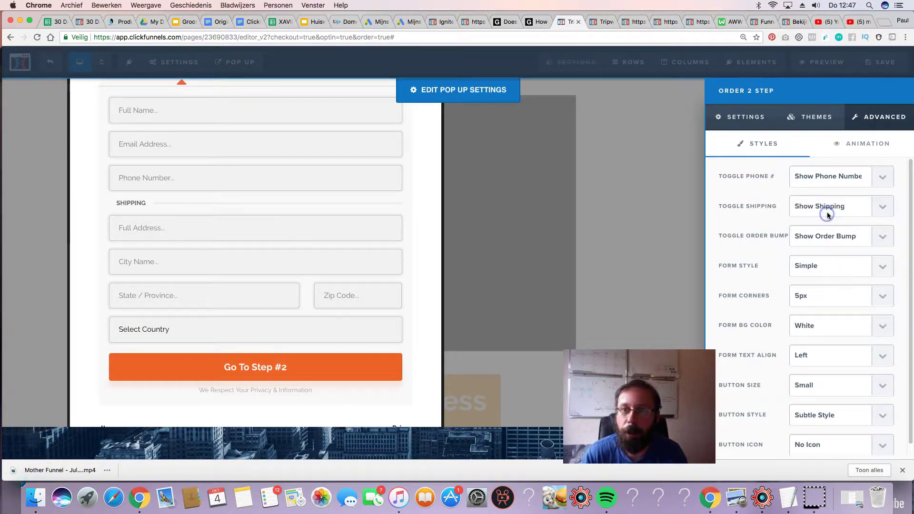
- Try hiding the order form's phone number field, show it again, and close the form's settings
click(814, 177)
click(807, 191)
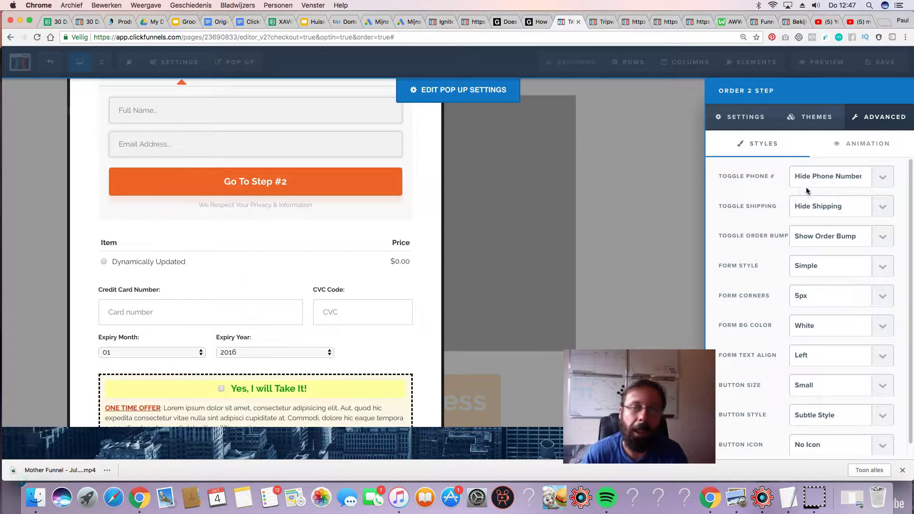
click(807, 176)
click(808, 175)
drag(676, 381, 734, 380)
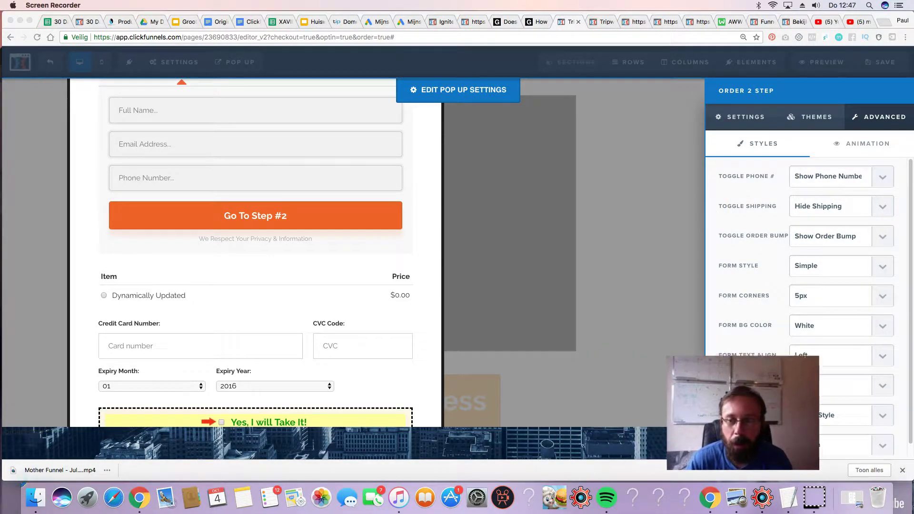
click(391, 261)
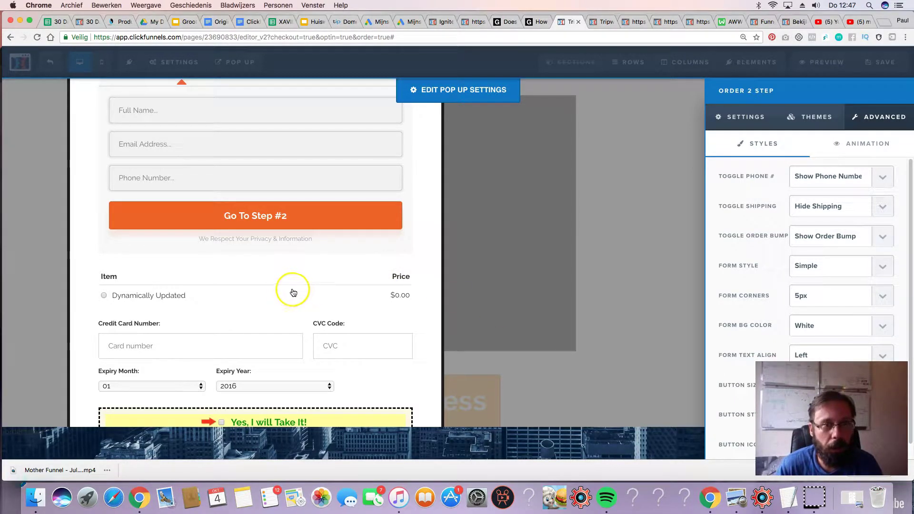
click(409, 276)
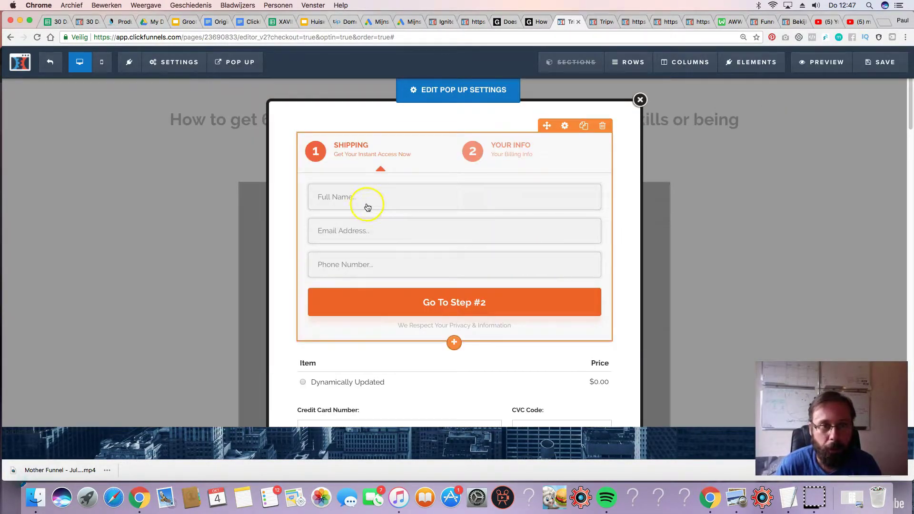
- Change the two-step order form's Step #1 headline to "Instant Access" and check the Step #2 preview
click(388, 206)
click(813, 239)
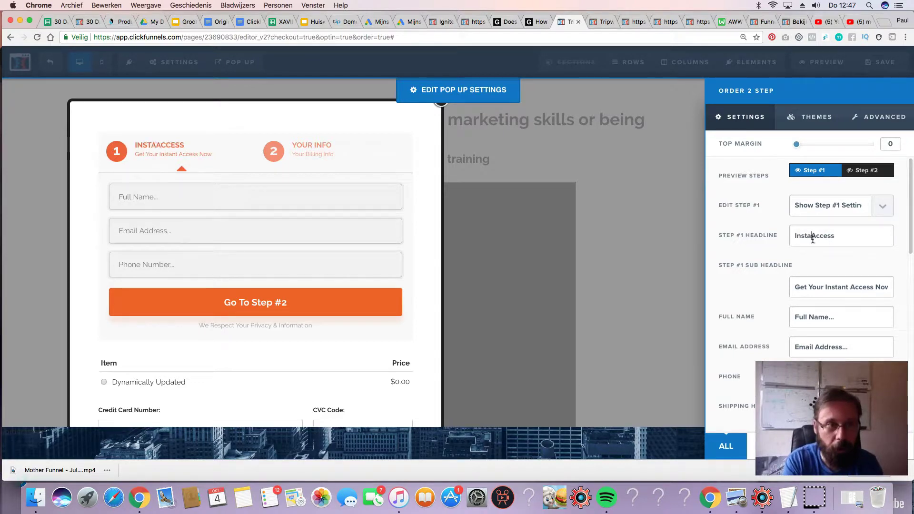
click(861, 170)
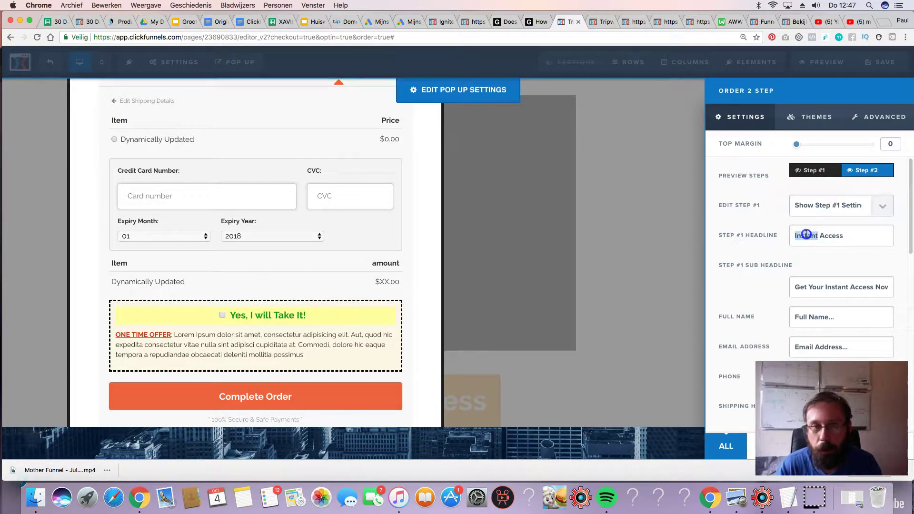
click(306, 204)
click(505, 156)
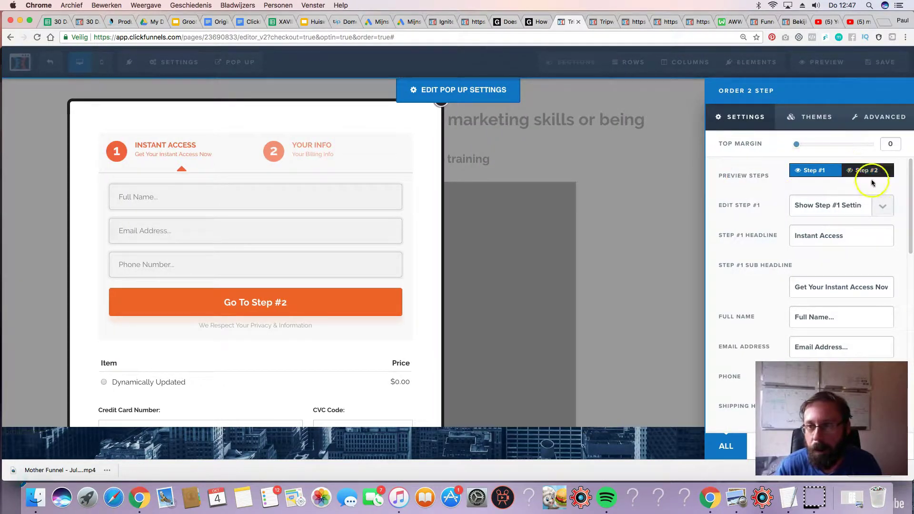
- Collapse the Step #1 settings, show the Step #2 settings and change the Step #2 sub headline to "Account Setup"
click(864, 171)
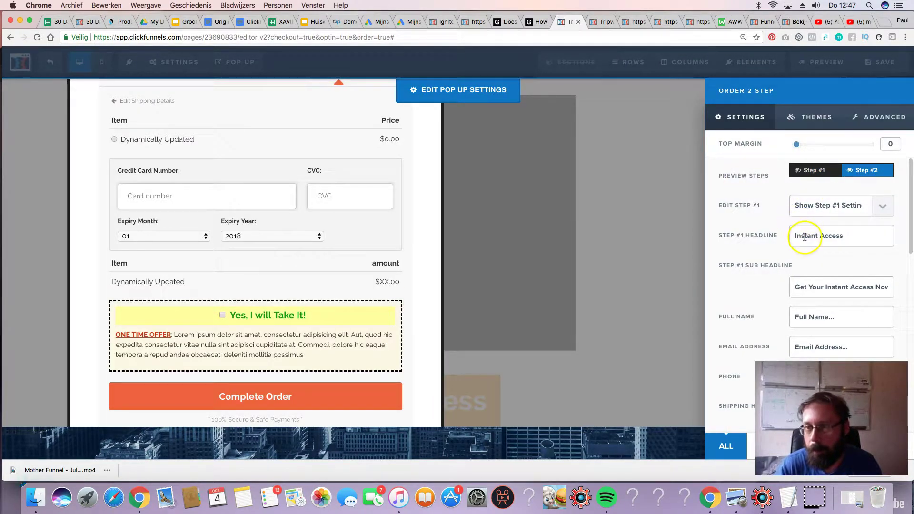
click(882, 209)
click(840, 192)
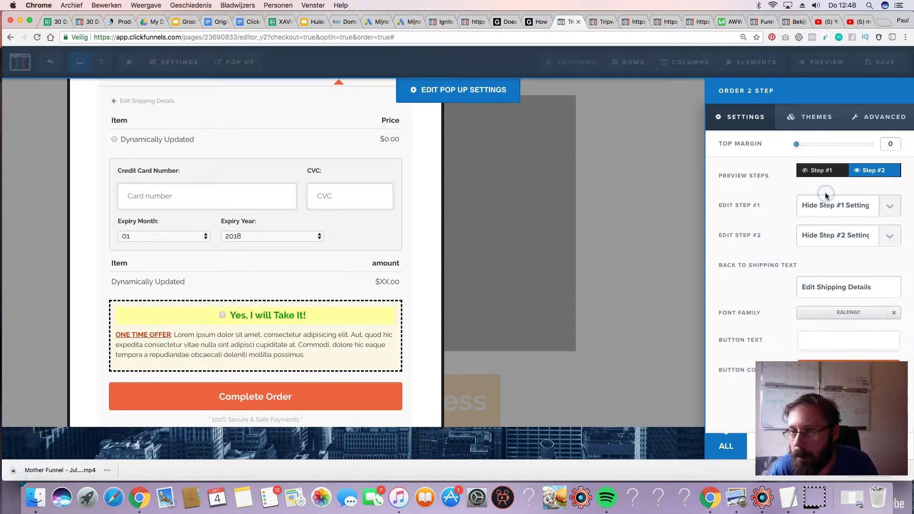
click(839, 236)
click(837, 245)
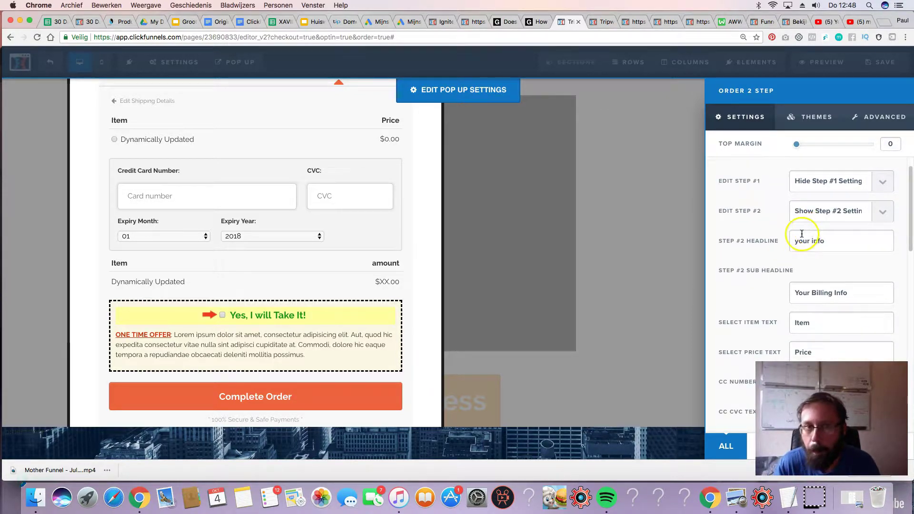
click(800, 294)
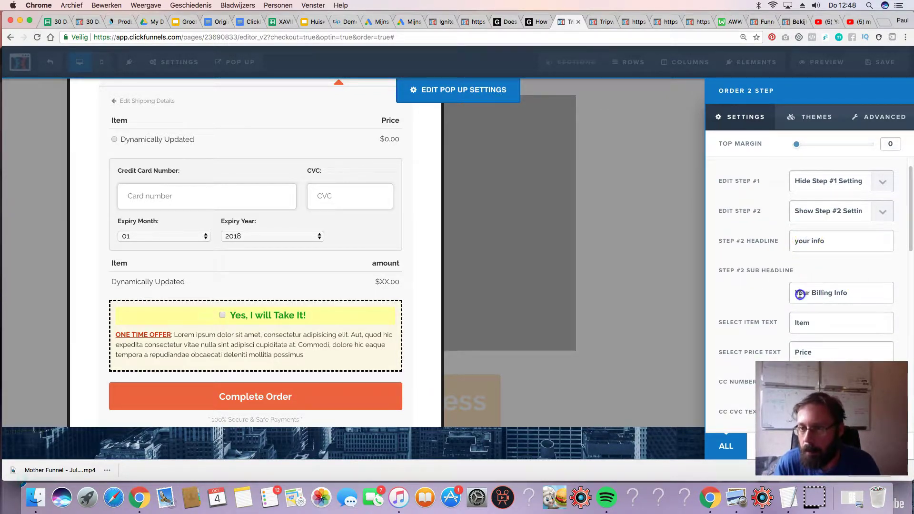
text(Account)
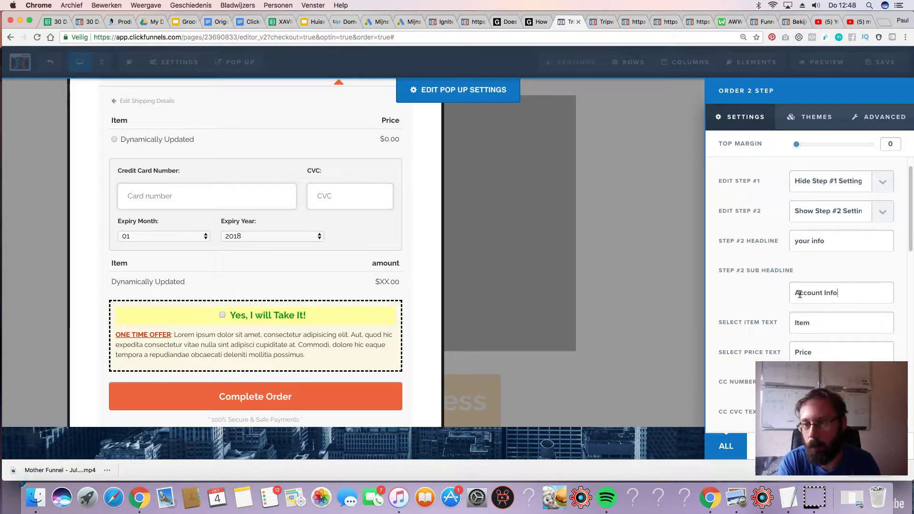
key(BackSpace)
key(BackSpace)
key(BackSpace)
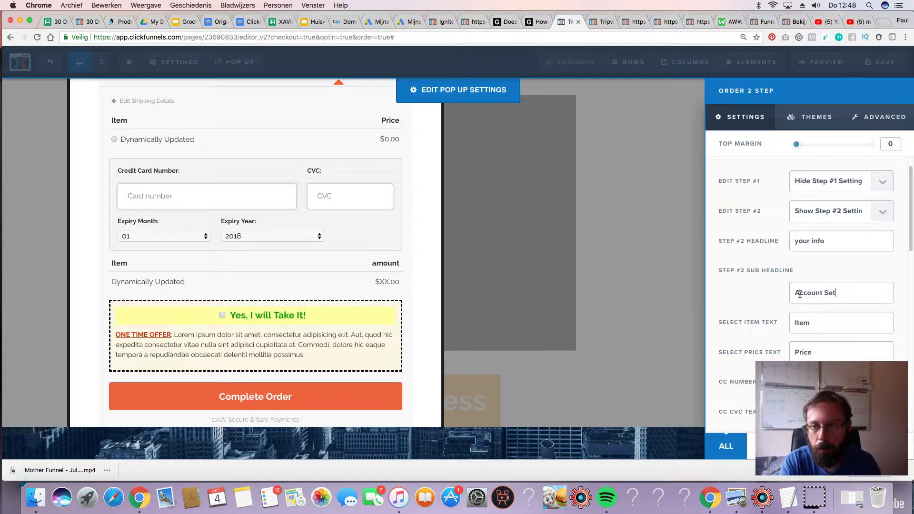
click(653, 251)
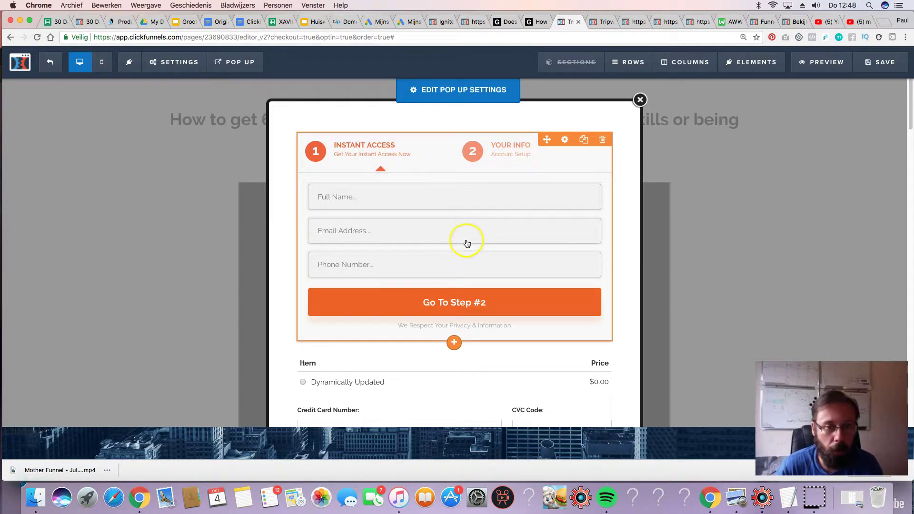
- Save the page and switch the editor to the mobile preview of the pop-up
click(881, 61)
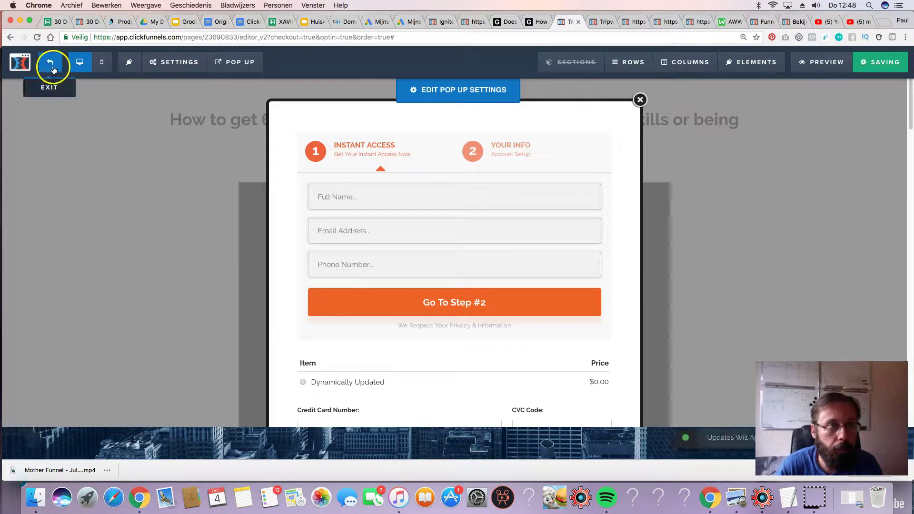
click(101, 67)
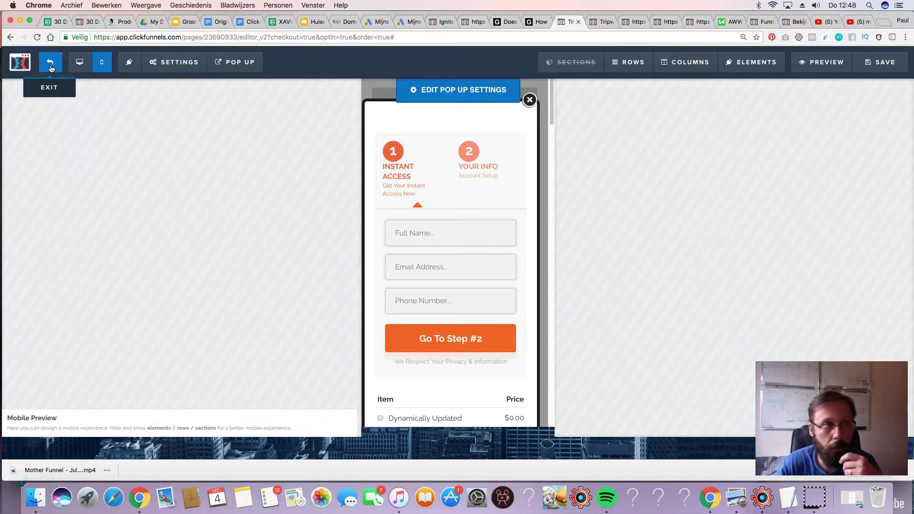
- Close the order pop-up and open the settings of the woman's image overlapping the order form in the mobile preview
click(102, 65)
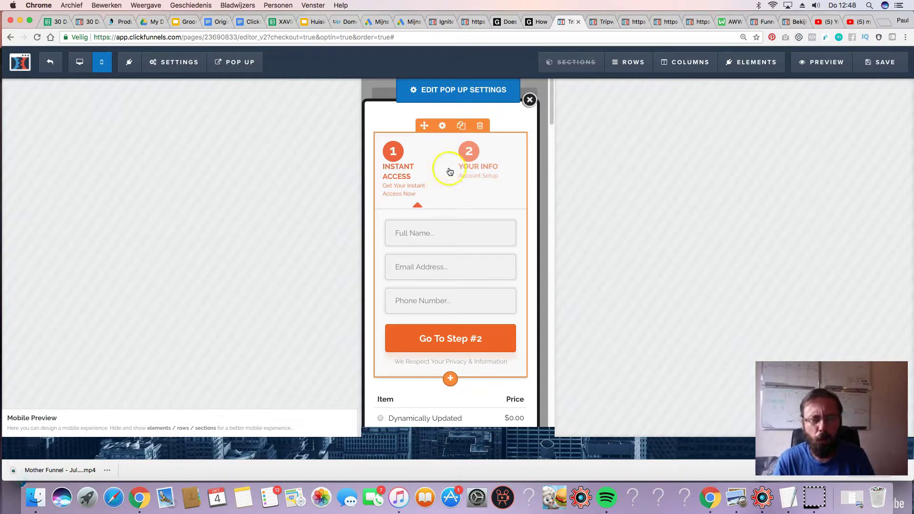
click(530, 101)
drag(552, 99, 556, 200)
click(469, 240)
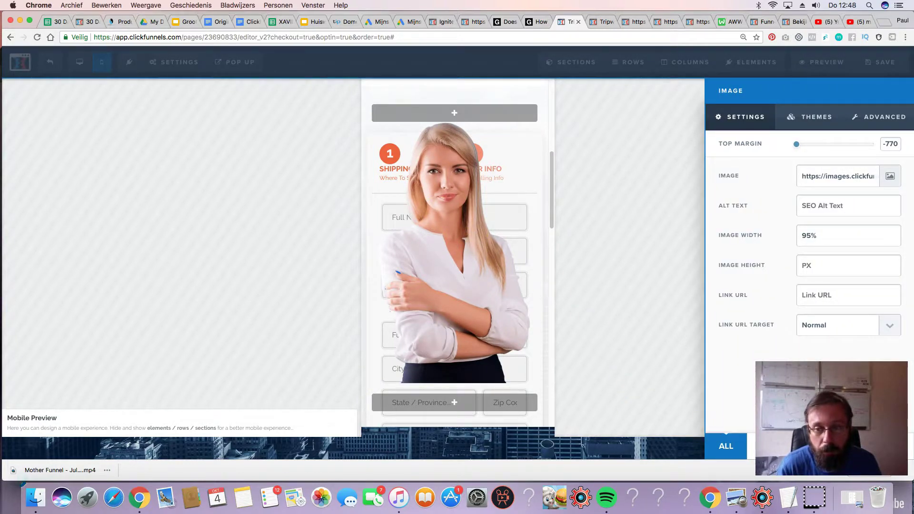
- Return to the desktop view and set the woman's image beside the order form to desktop only
click(82, 64)
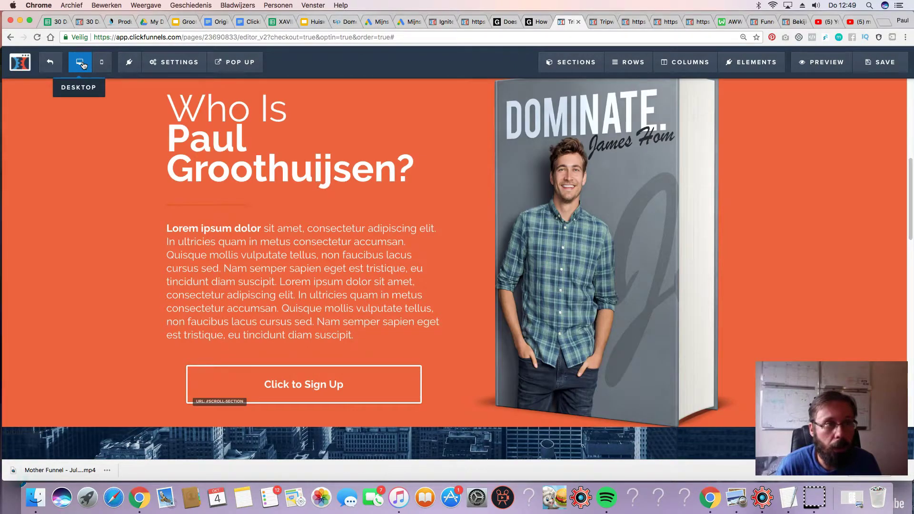
scroll(128, 159, up, 5)
scroll(130, 159, down, 8)
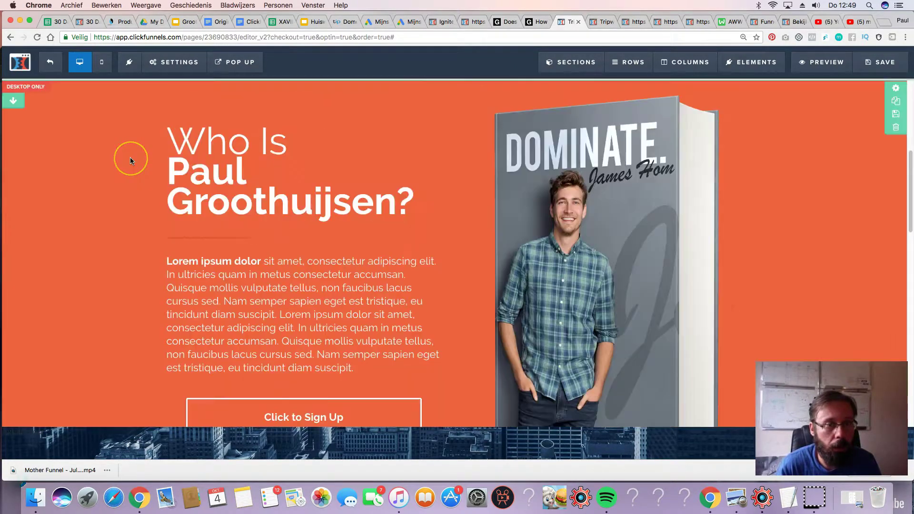
scroll(229, 167, down, 8)
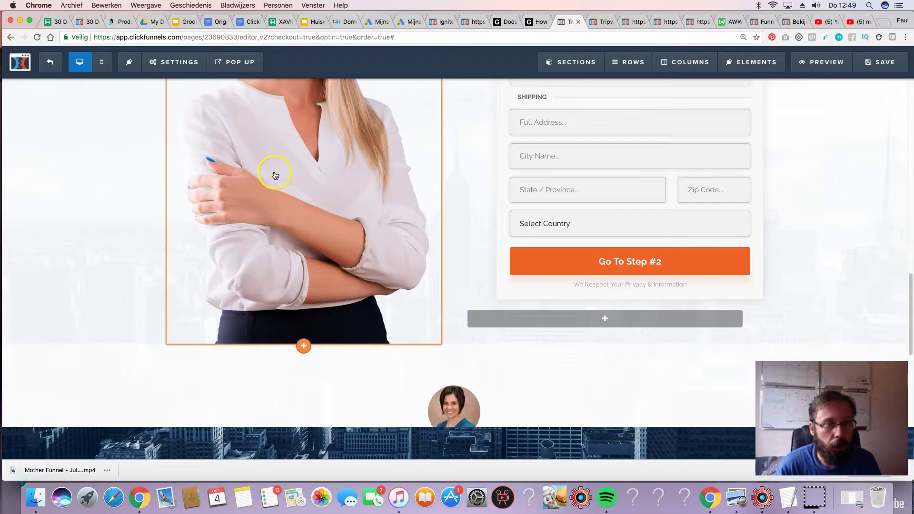
scroll(310, 169, up, 4)
scroll(348, 168, up, 4)
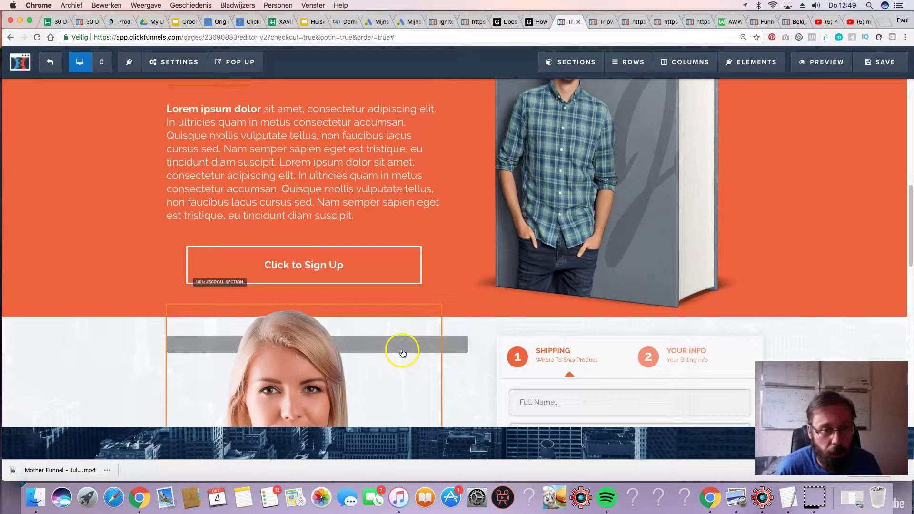
click(394, 298)
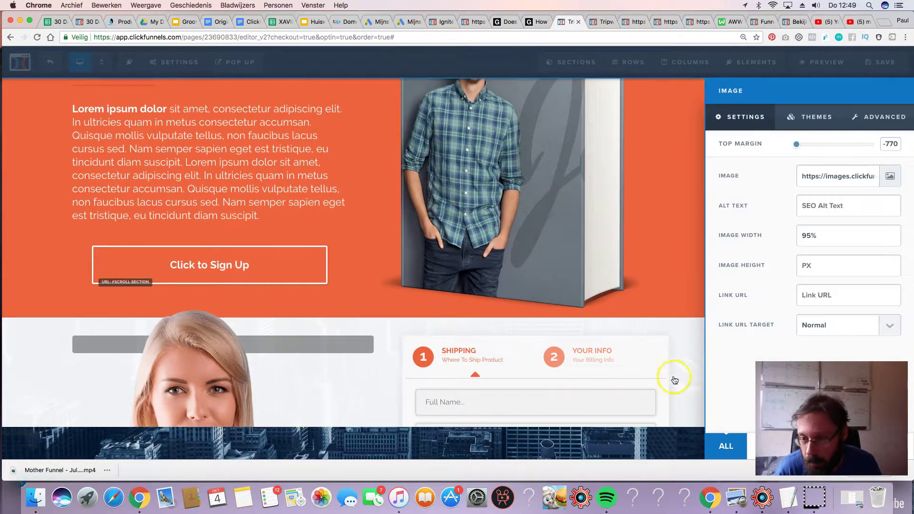
drag(805, 475, 792, 380)
click(801, 446)
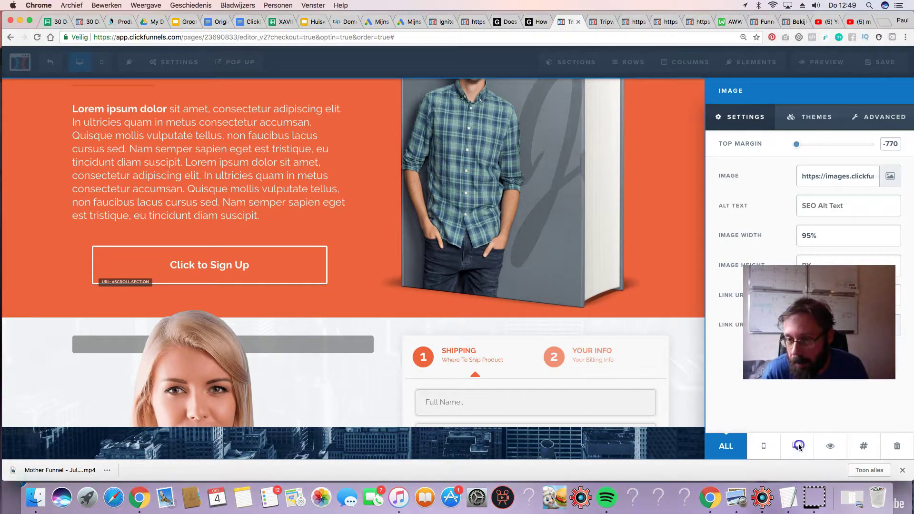
click(798, 446)
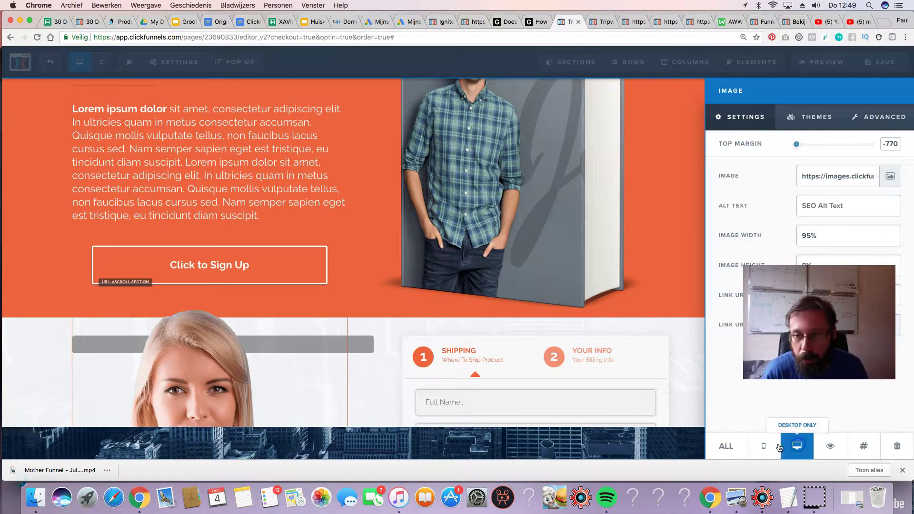
- Check the mobile preview of the whole page, from the order form to the testimonial, with the woman's image restricted to desktop
click(102, 66)
scroll(464, 240, up, 10)
scroll(464, 235, down, 10)
scroll(462, 234, down, 10)
scroll(464, 238, up, 2)
scroll(467, 236, up, 3)
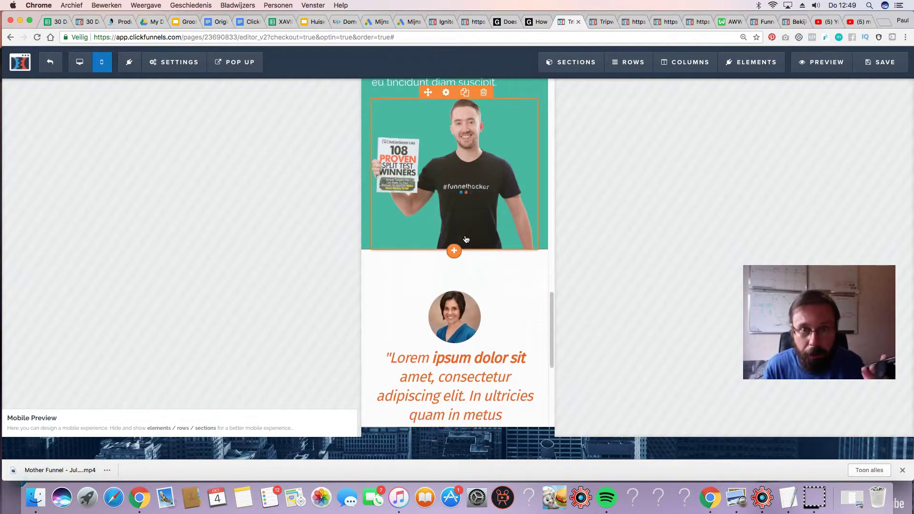
scroll(471, 229, down, 3)
scroll(472, 224, down, 2)
scroll(470, 222, up, 10)
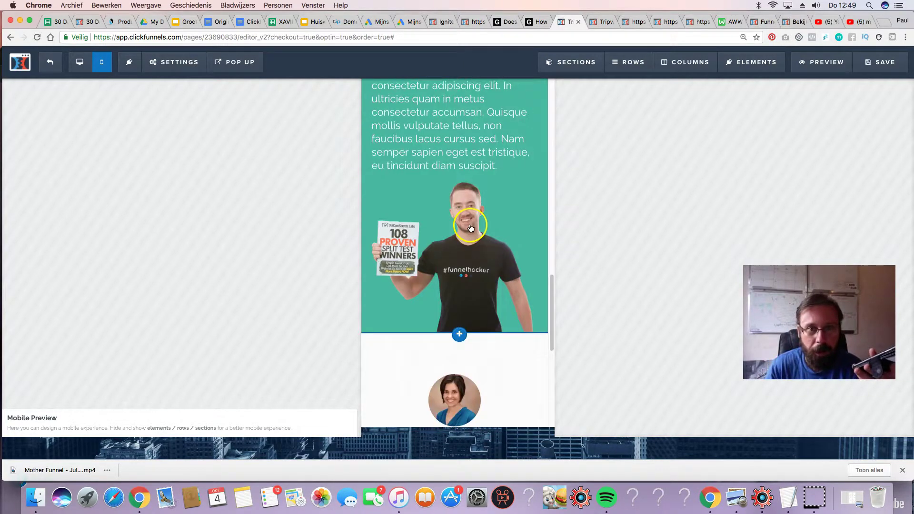
- Review the page's sections in the desktop view for comparison with the mobile version
click(80, 62)
scroll(228, 173, down, 15)
scroll(231, 176, up, 15)
scroll(230, 175, down, 14)
mouse_move(229, 175)
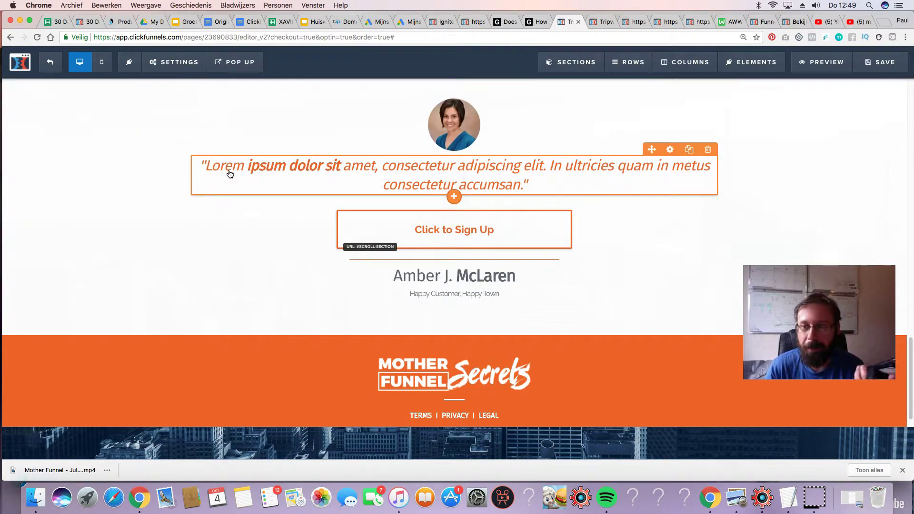
scroll(230, 173, up, 15)
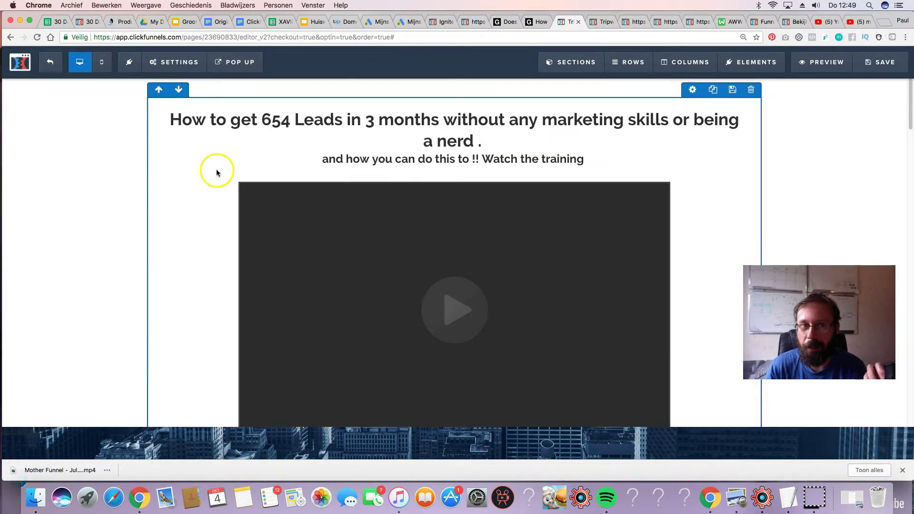
- Examine the device visibility and content of the green GET AHEAD section in the mobile preview
click(103, 61)
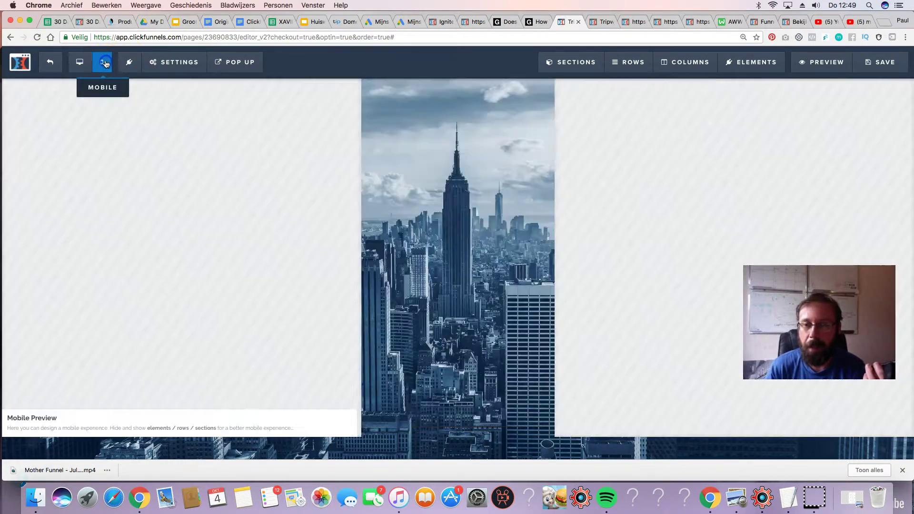
scroll(482, 177, down, 10)
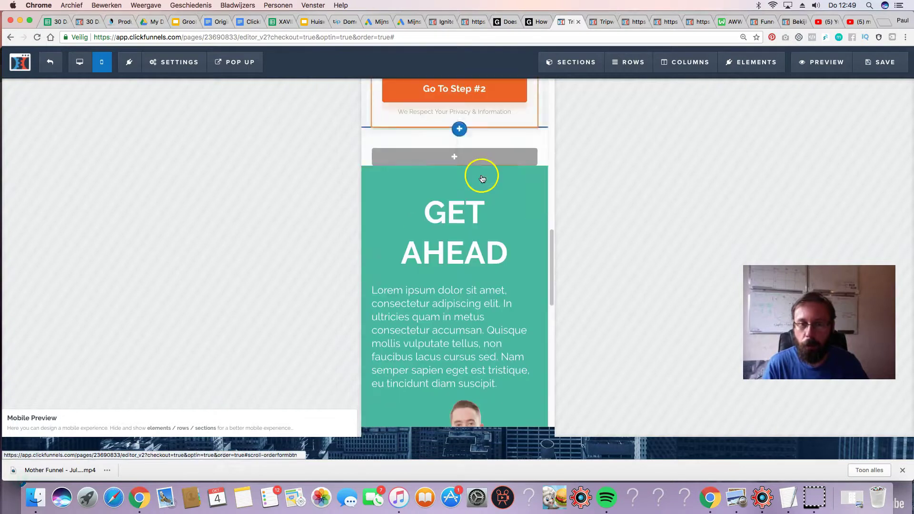
scroll(447, 266, down, 1)
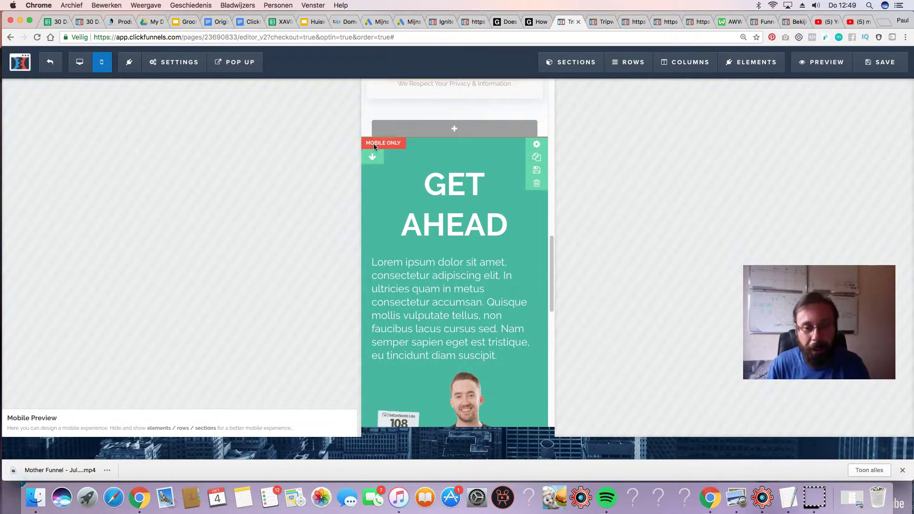
drag(550, 263, 553, 307)
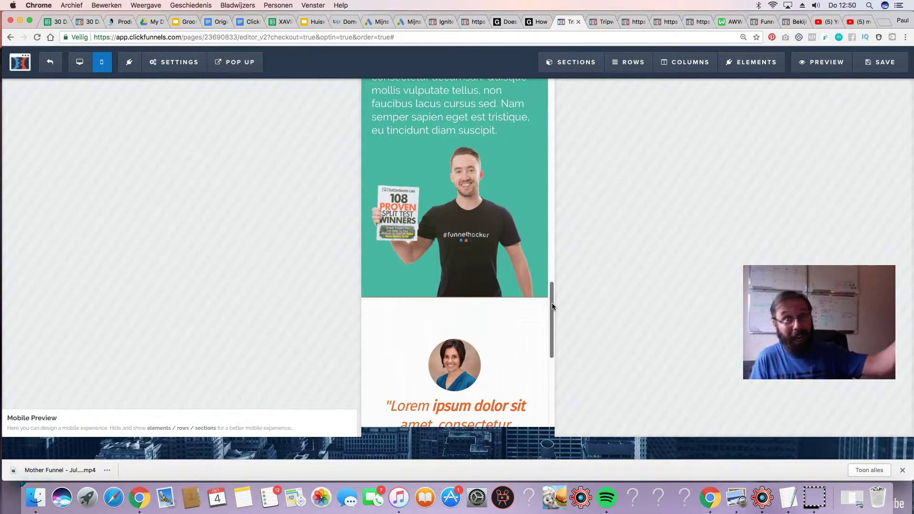
click(315, 273)
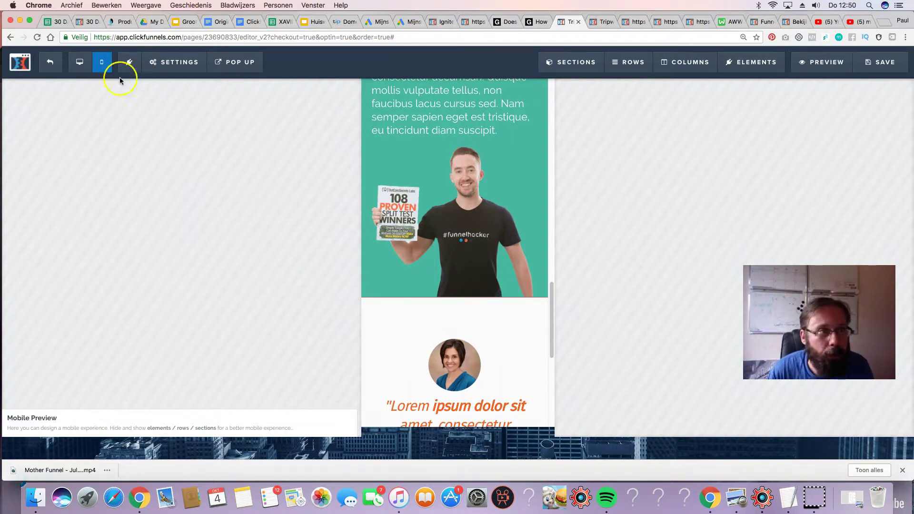
- Set the green GET AHEAD section's visibility to all devices
scroll(444, 167, up, 10)
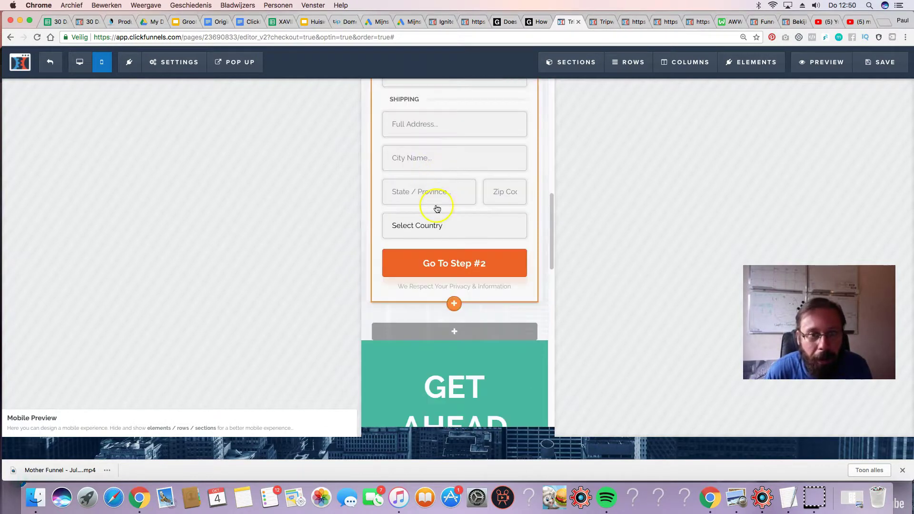
mouse_move(388, 363)
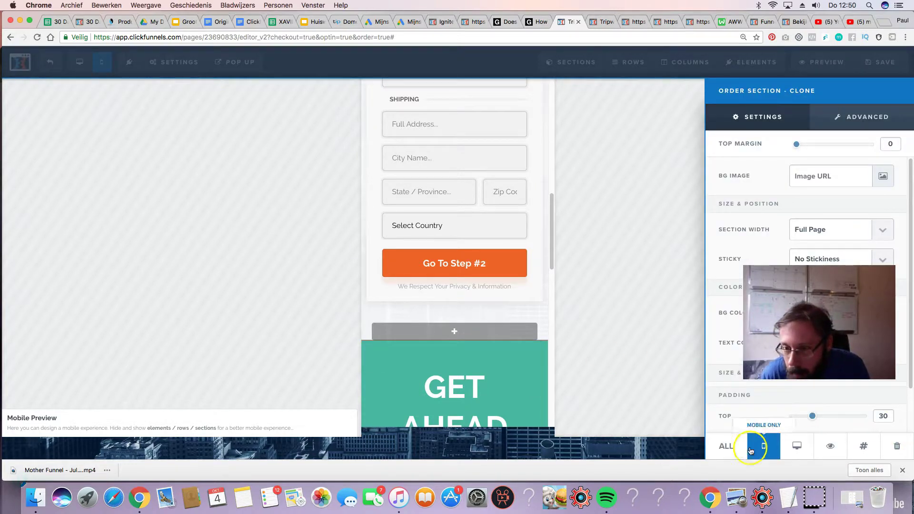
click(727, 446)
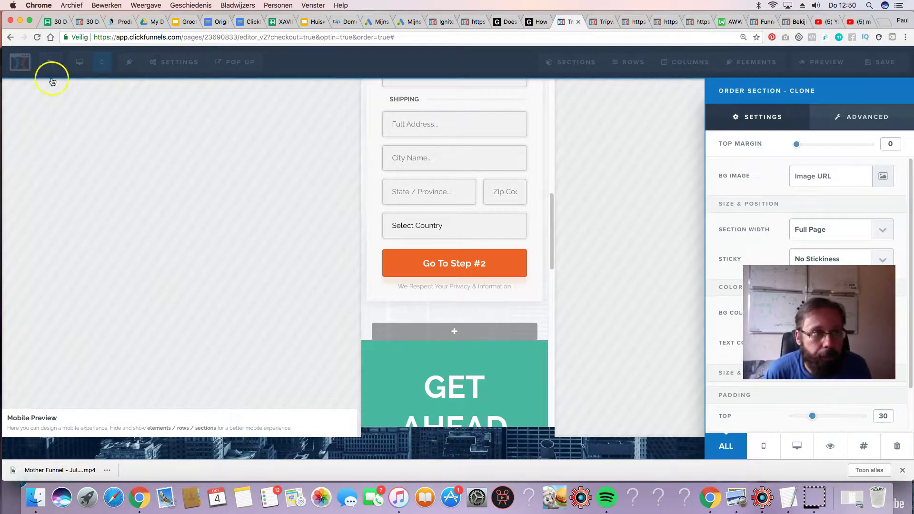
- Check in the desktop view how the GET AHEAD section fits between the order form and the testimonial
click(79, 62)
scroll(204, 241, up, 4)
scroll(205, 241, down, 10)
scroll(204, 238, up, 5)
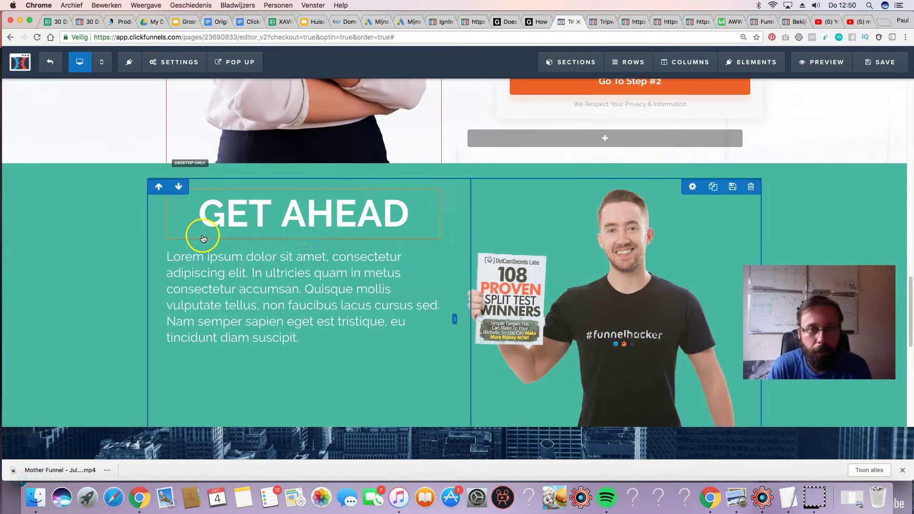
scroll(328, 314, down, 3)
scroll(330, 310, down, 6)
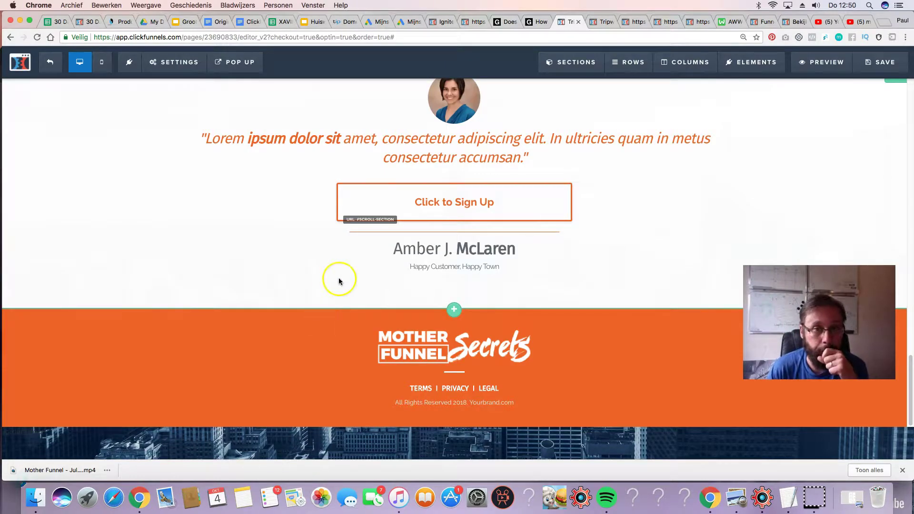
scroll(339, 281, up, 15)
scroll(341, 276, down, 3)
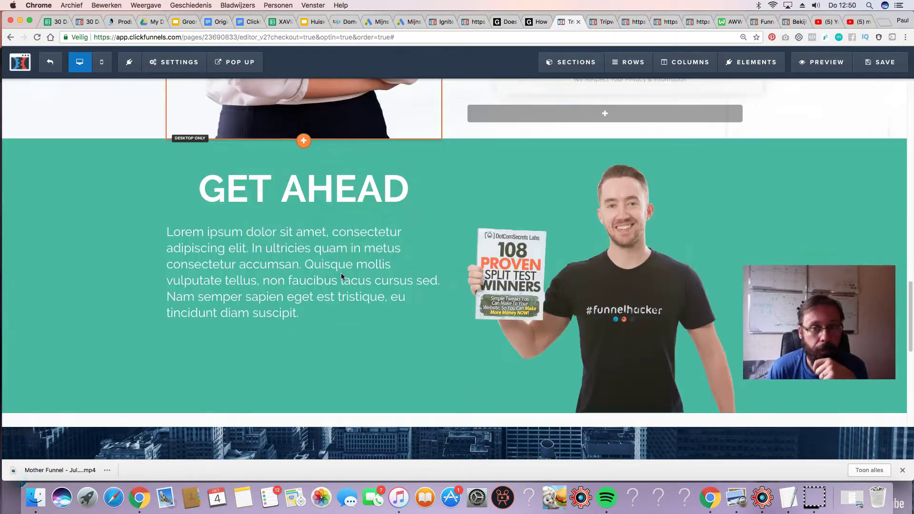
- Save the page, exit the editor and open the funnel's fb Confirmation step
click(275, 185)
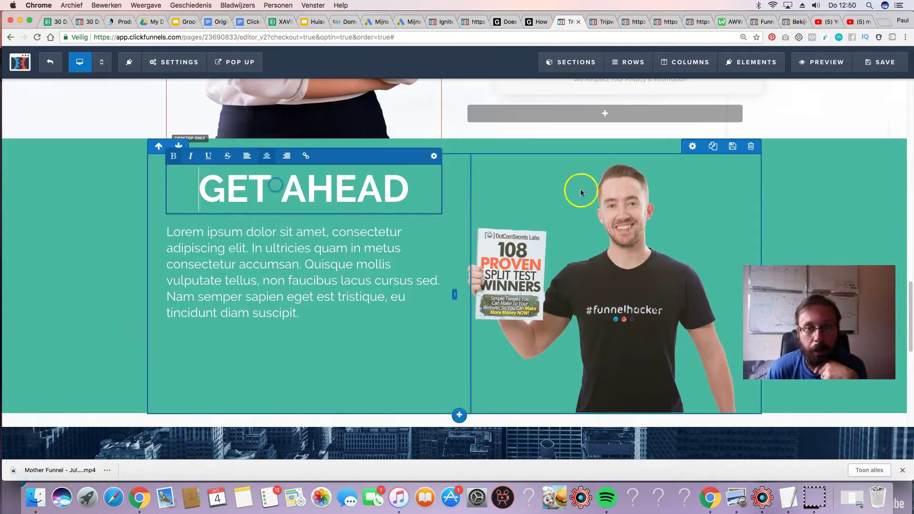
click(639, 284)
click(875, 65)
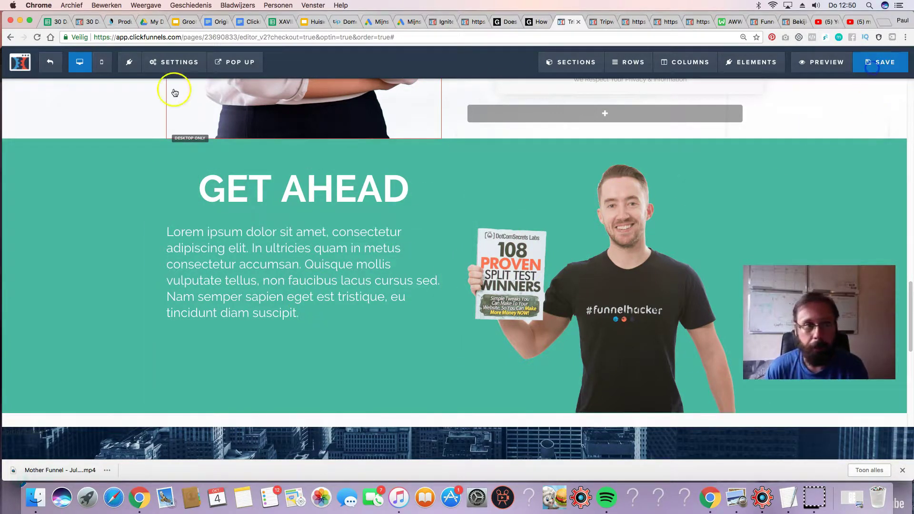
click(50, 63)
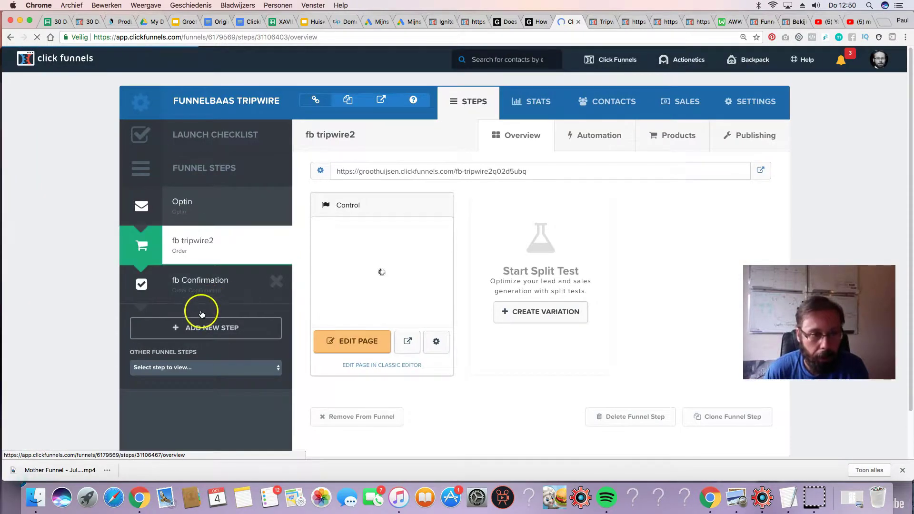
click(198, 287)
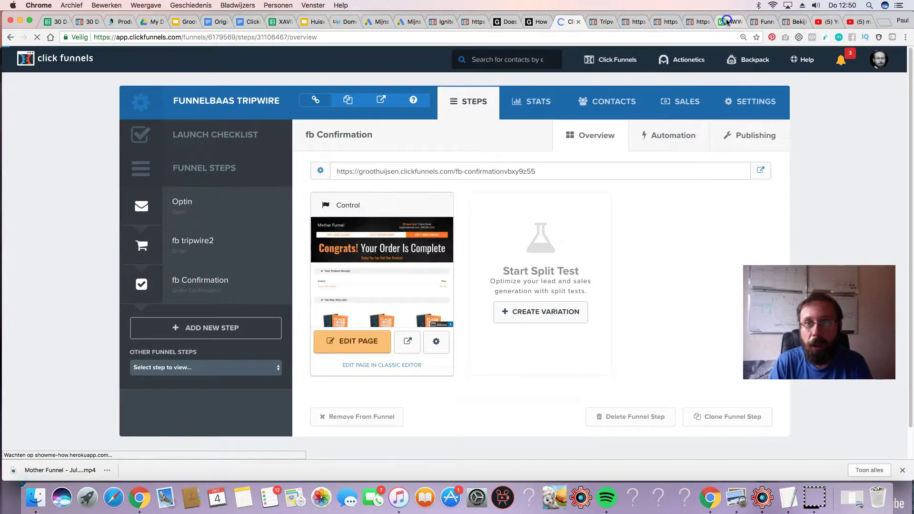
- Switch to the AWW board and sketch three small boxes beneath a wider box inside the lower row's third page
click(723, 21)
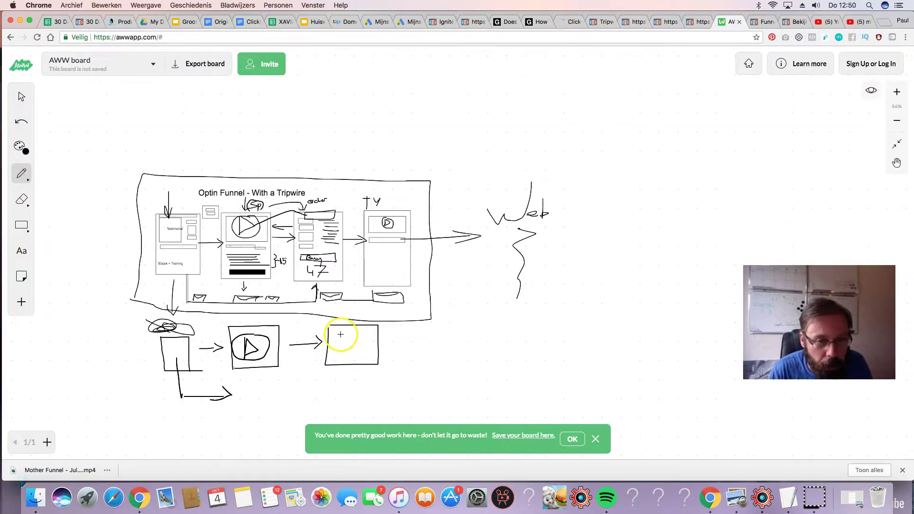
click(331, 353)
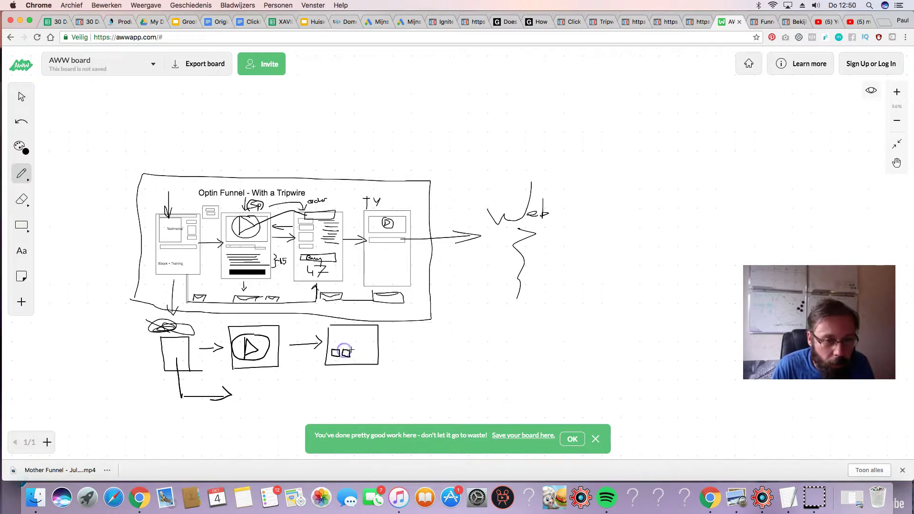
drag(355, 351, 355, 353)
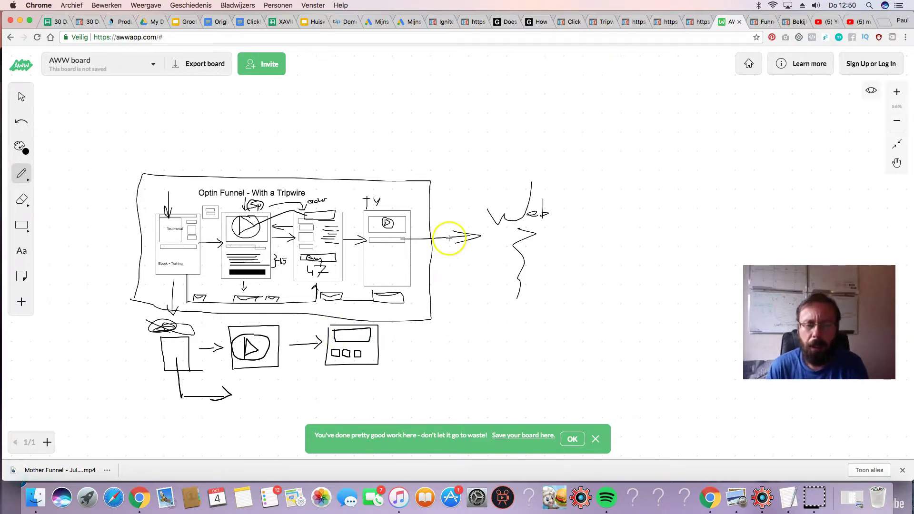
key(super+t)
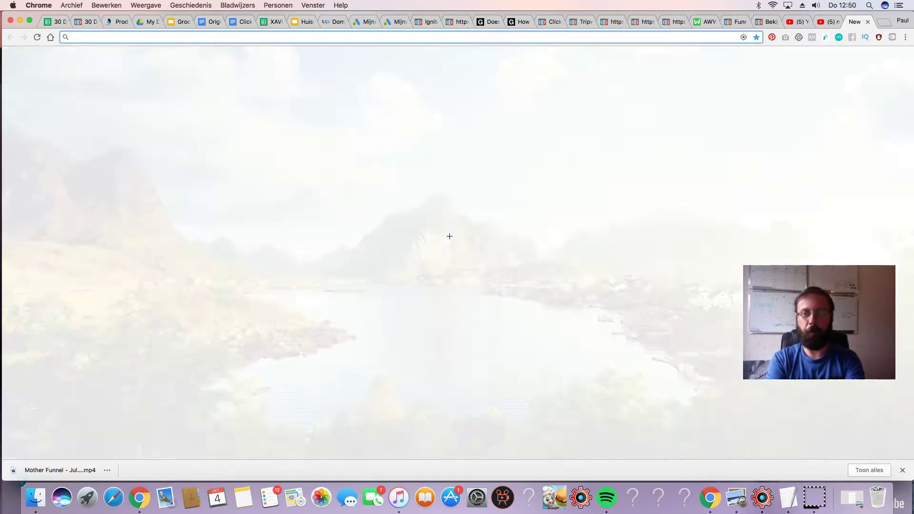
text(www.)
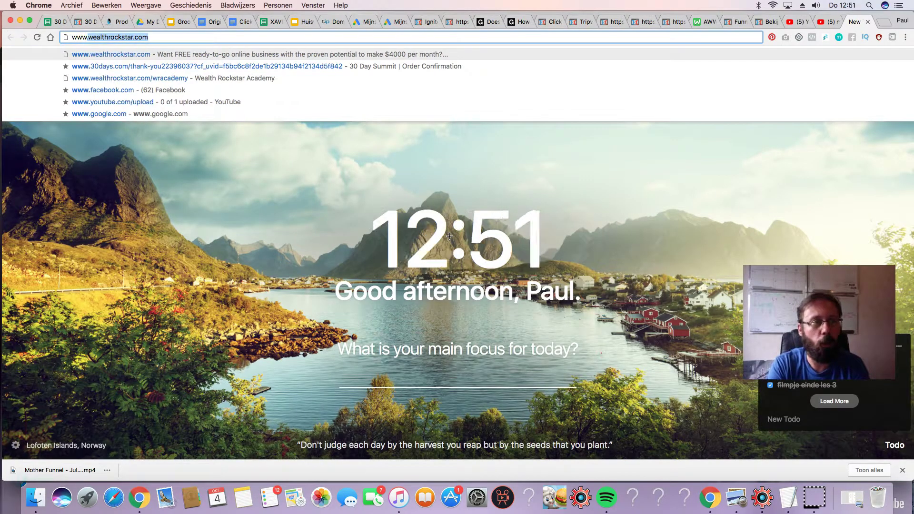
key(Return)
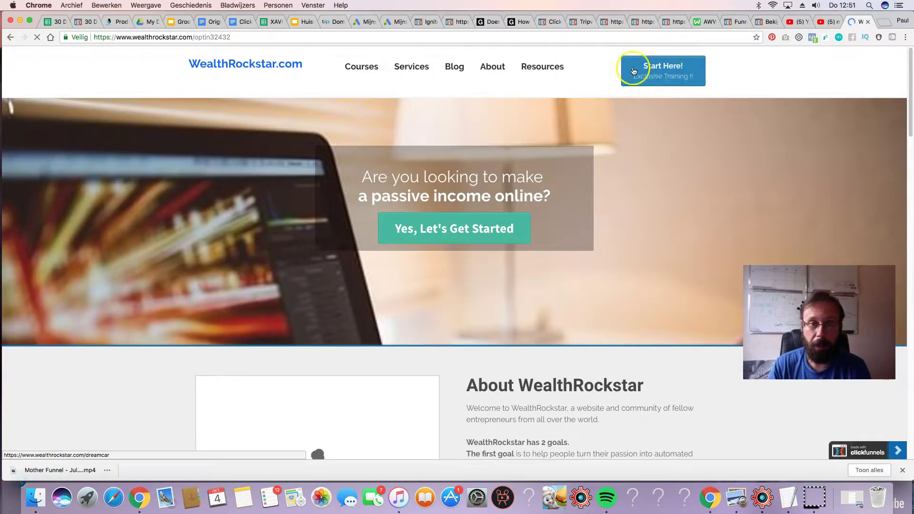
scroll(430, 223, down, 20)
scroll(433, 225, up, 20)
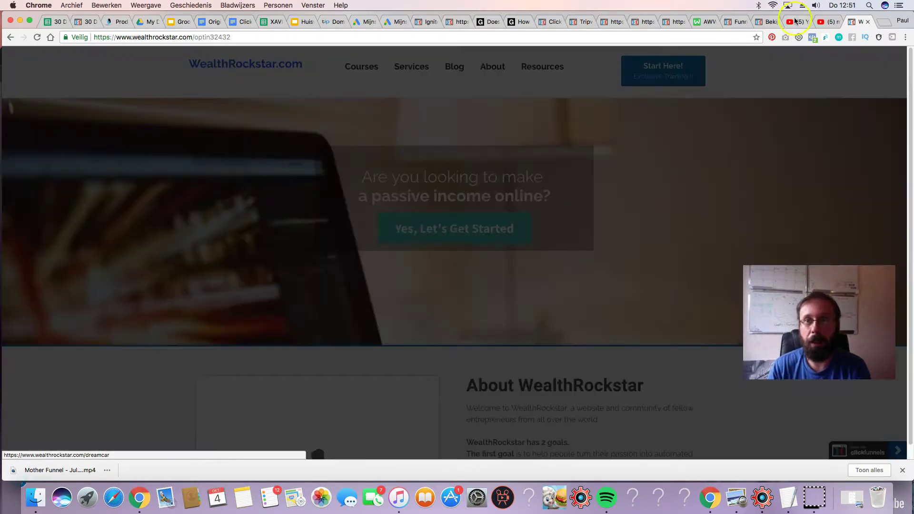
- Return to the AWW board and draw lines out of the three small boxes plus an arrow from the lower row's third page
click(830, 21)
click(852, 22)
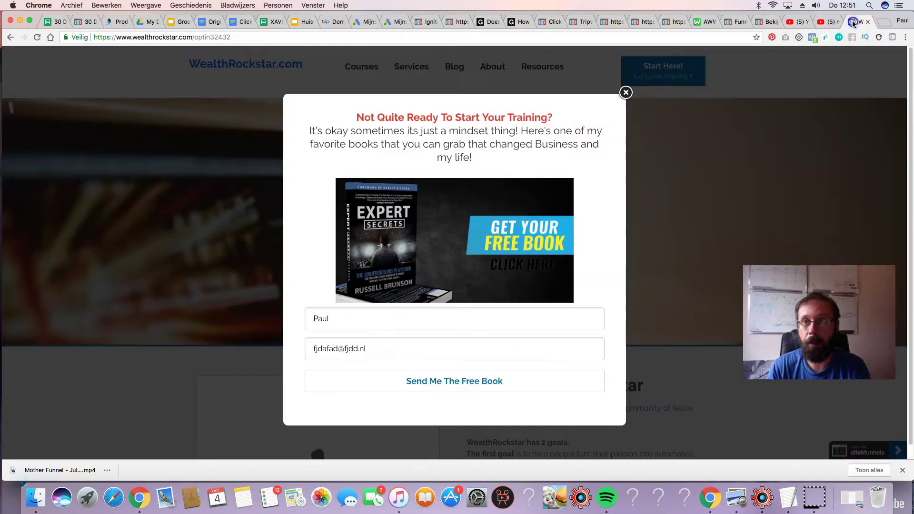
click(702, 21)
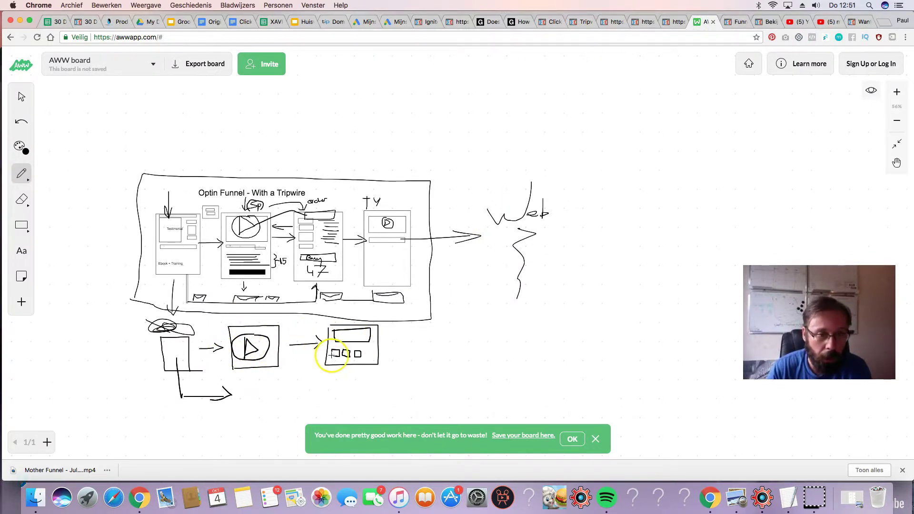
mouse_move(335, 355)
mouse_down()
mouse_move(331, 369)
mouse_move(356, 374)
mouse_move(340, 370)
mouse_up()
click(346, 355)
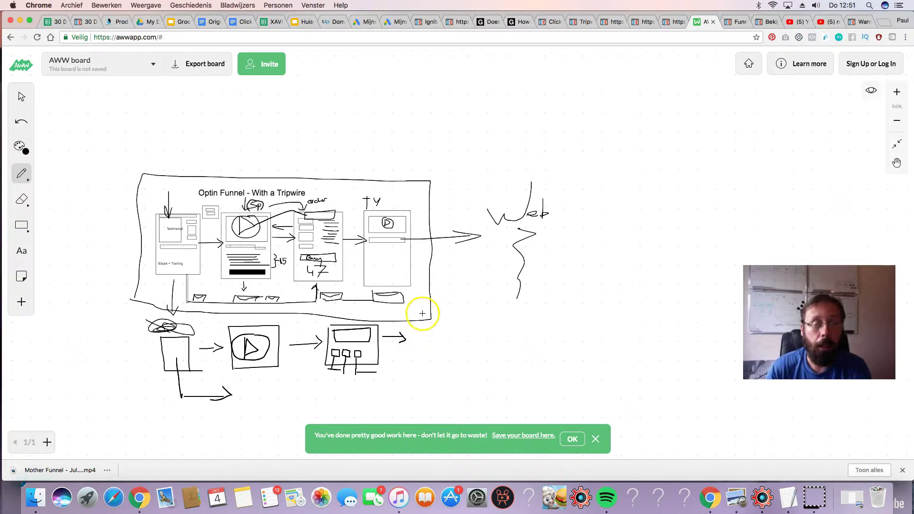
- Add two more arrows beside the third page, label the three arrows Fk, BB and DH, and write D beneath
drag(414, 326, 415, 337)
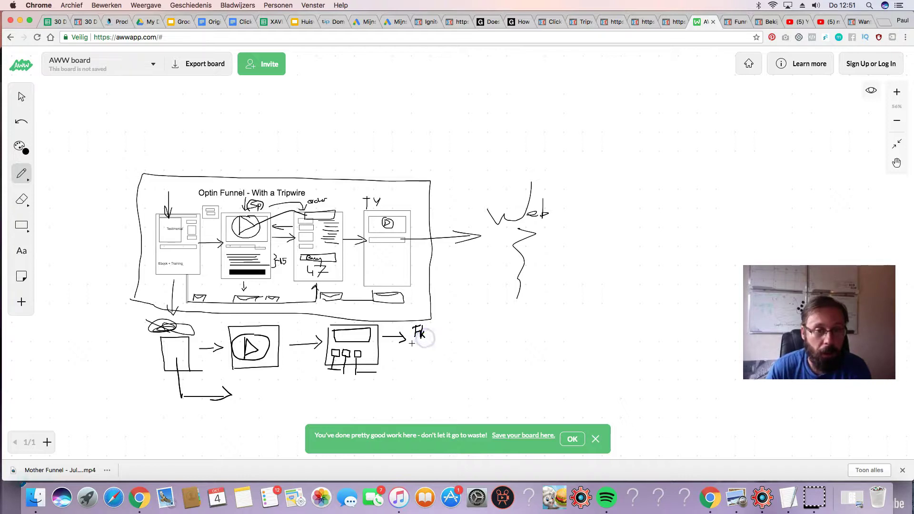
click(413, 342)
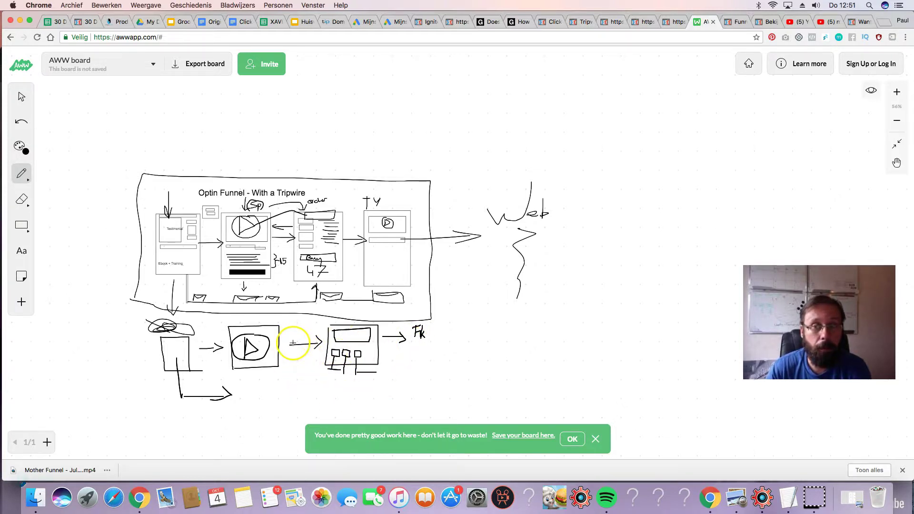
drag(387, 350, 405, 350)
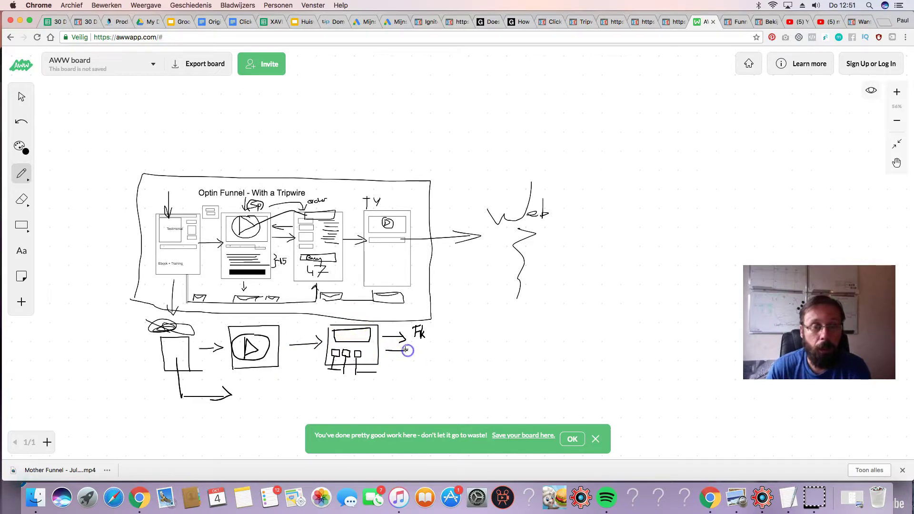
click(416, 350)
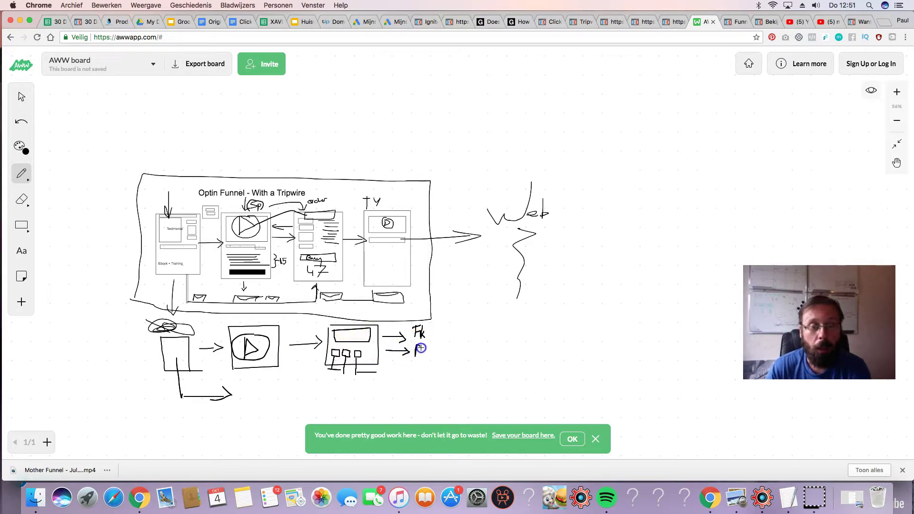
drag(429, 355, 406, 363)
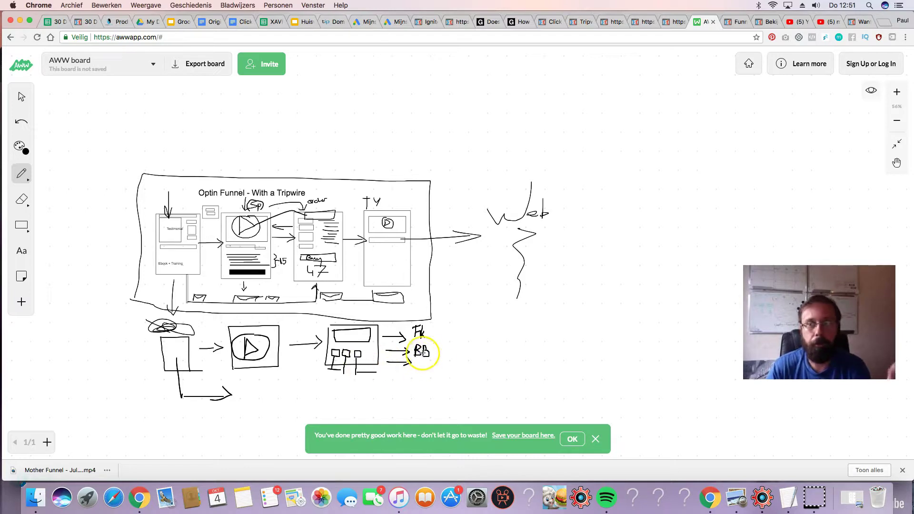
click(420, 370)
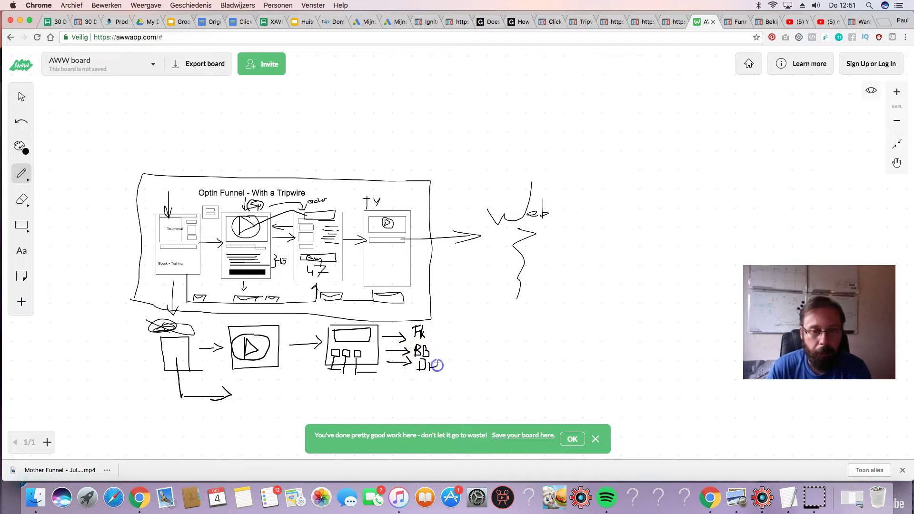
drag(417, 373, 422, 376)
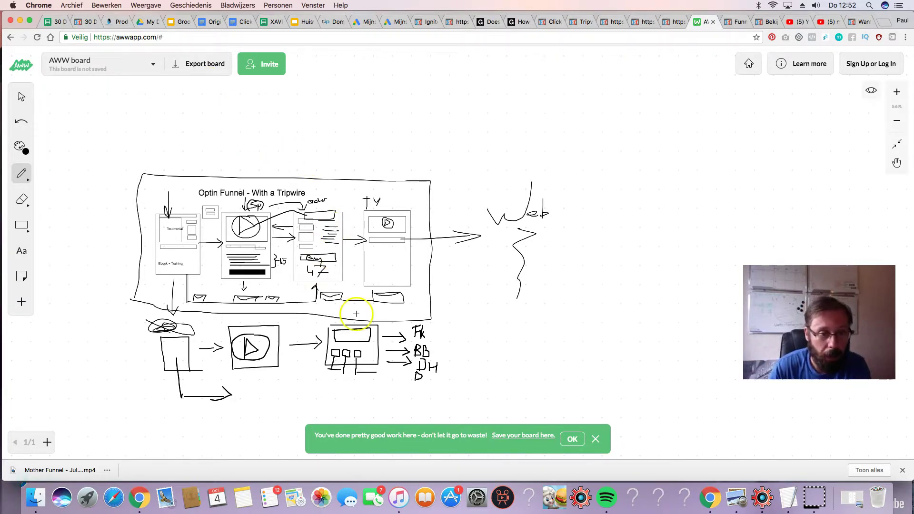
- Switch to the ClickFunnels order confirmation page and change the first product's name under You May Also Like to "Get your free book here"
click(554, 22)
click(356, 341)
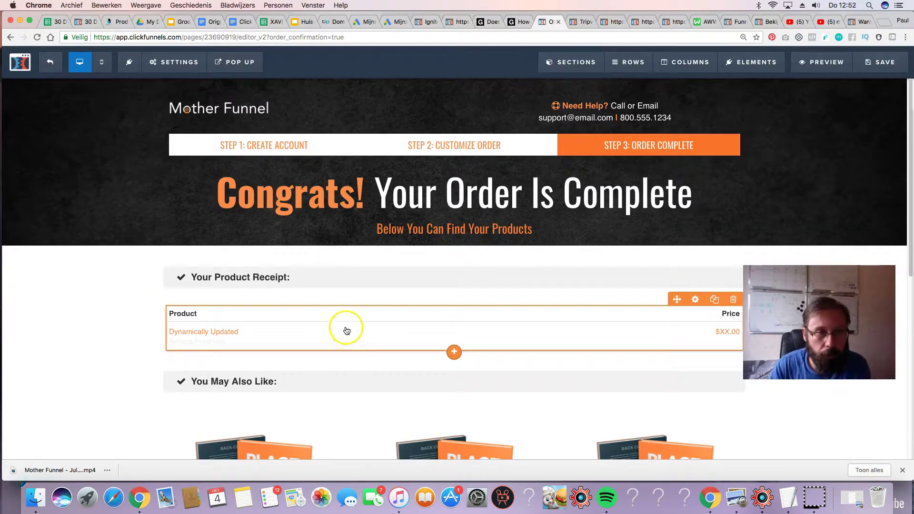
scroll(271, 293, down, 5)
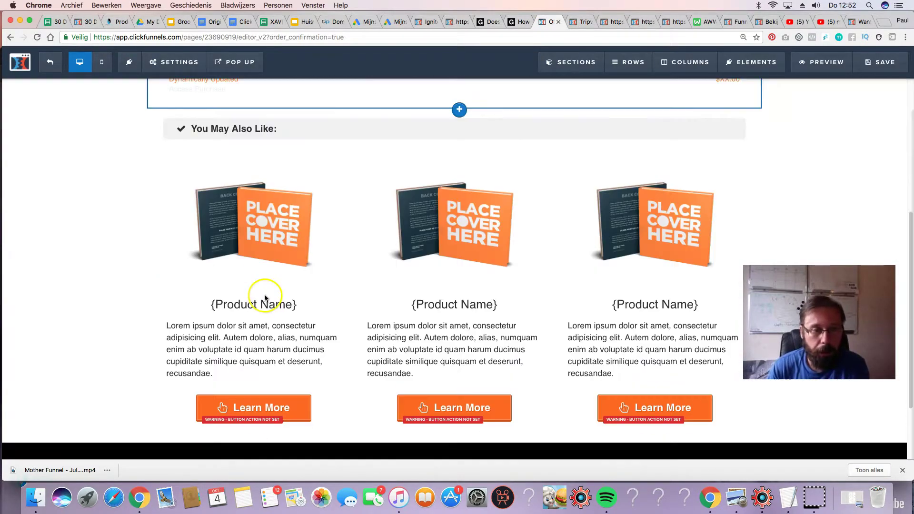
click(244, 223)
click(148, 294)
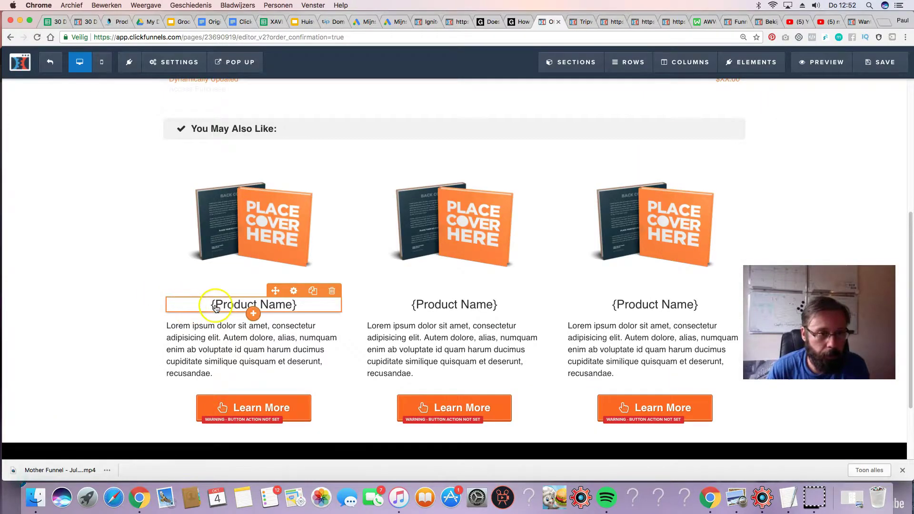
click(216, 305)
triple_click(216, 305)
text(Get )
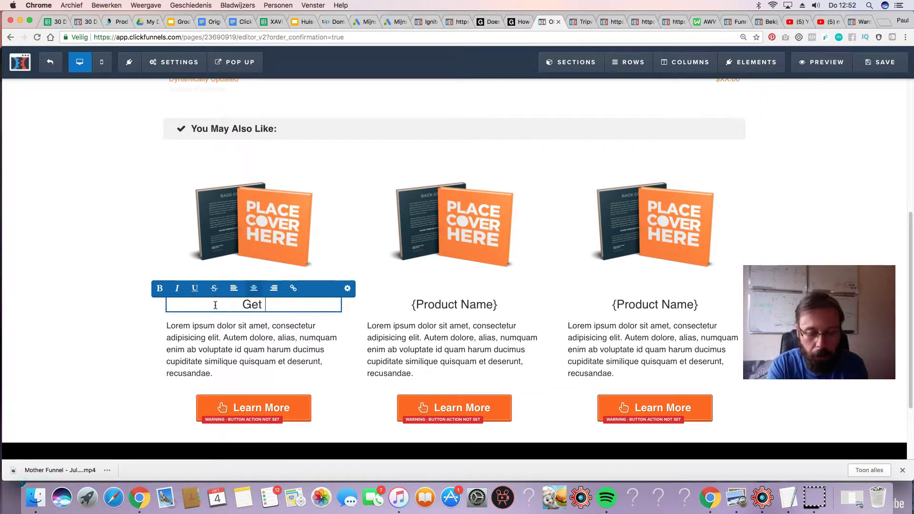
text(your free book )
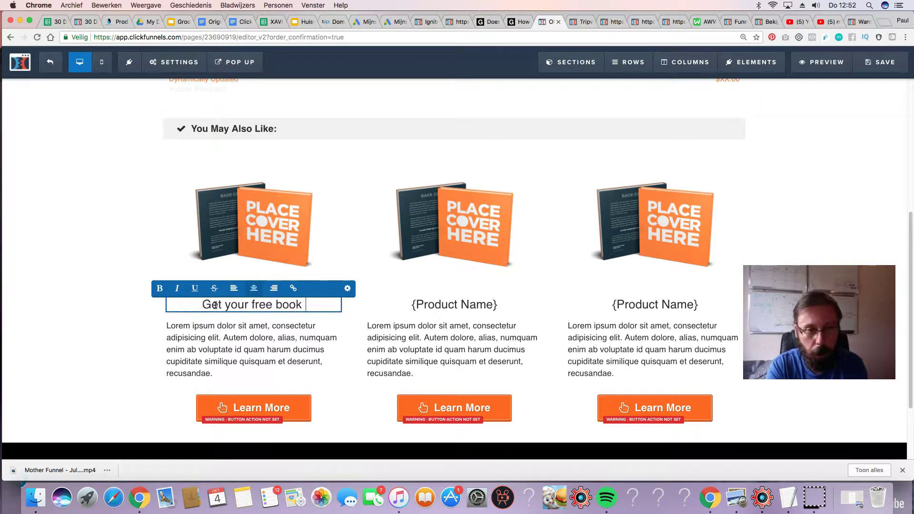
text(here)
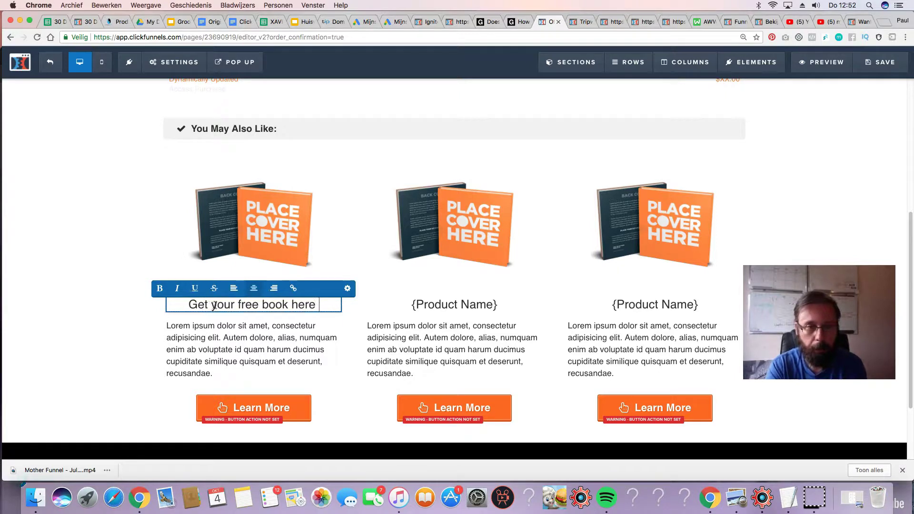
- Replace the first product's description with "Want to make money with webinars ? and grow your company ? but don't really know how.??" and an empty line
triple_click(227, 339)
text(Want to make money with webinars)
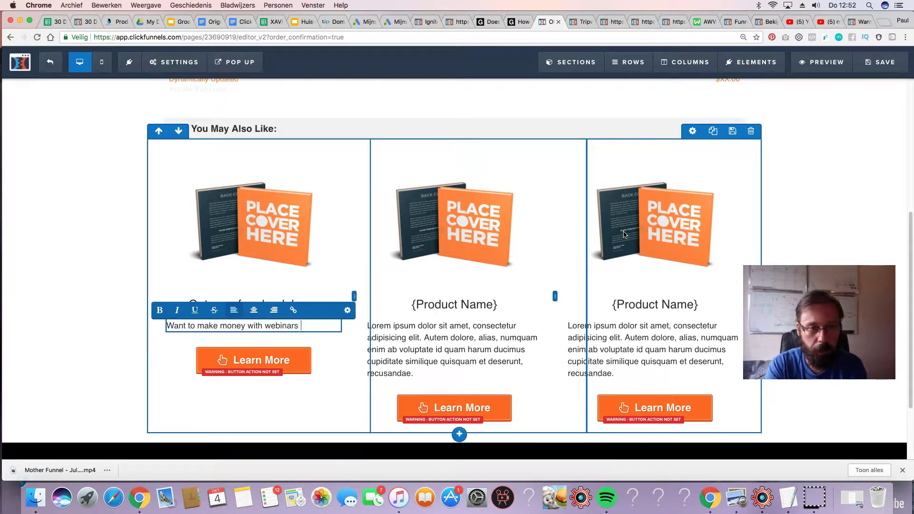
text(? and gr)
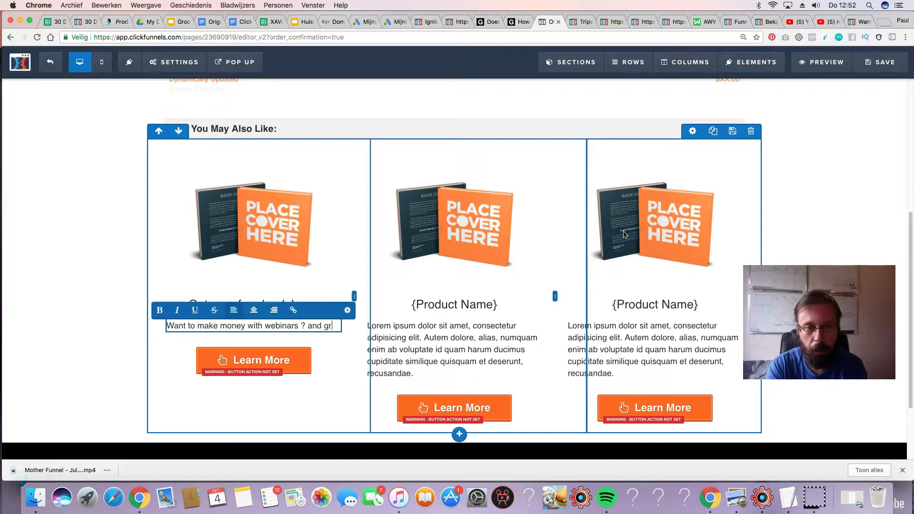
text(ow)
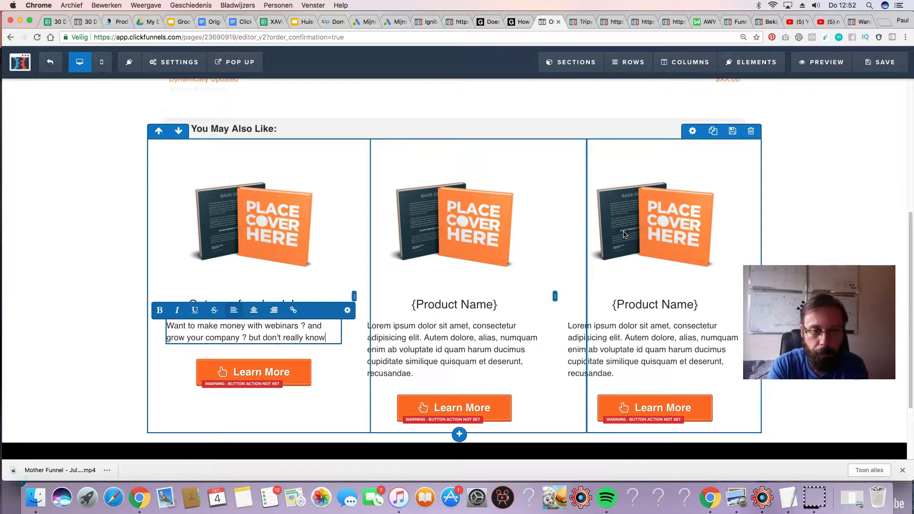
text(how)
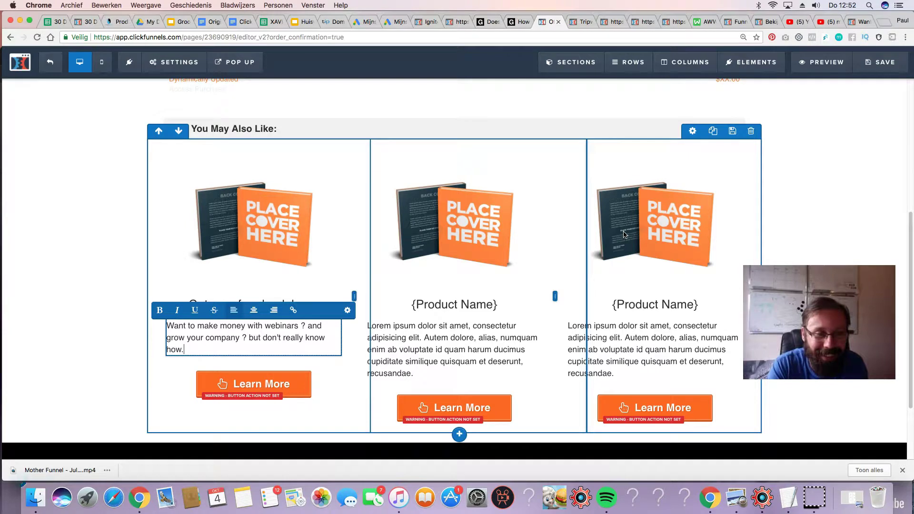
text(.??)
key(Return)
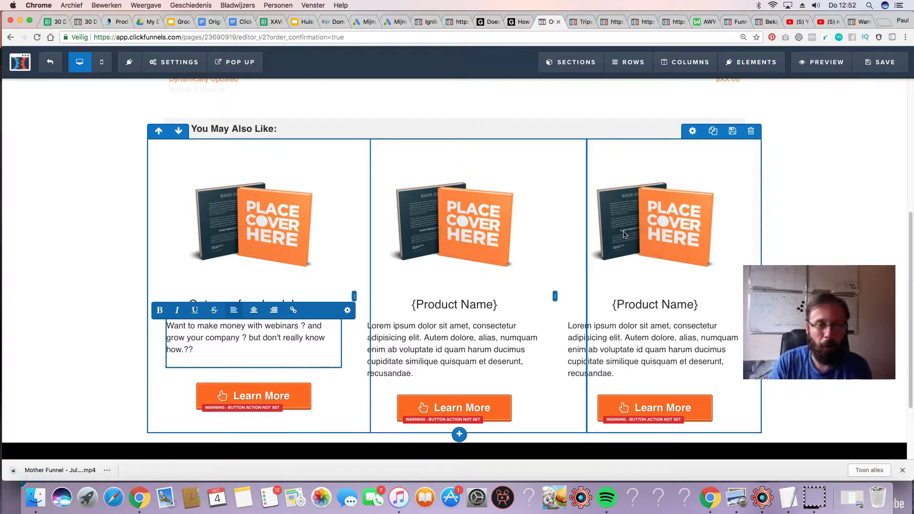
- Replace the first product's placeholder cover with the "108 Proven Split Test Winner" image from page 10 of the uploaded images library
click(258, 227)
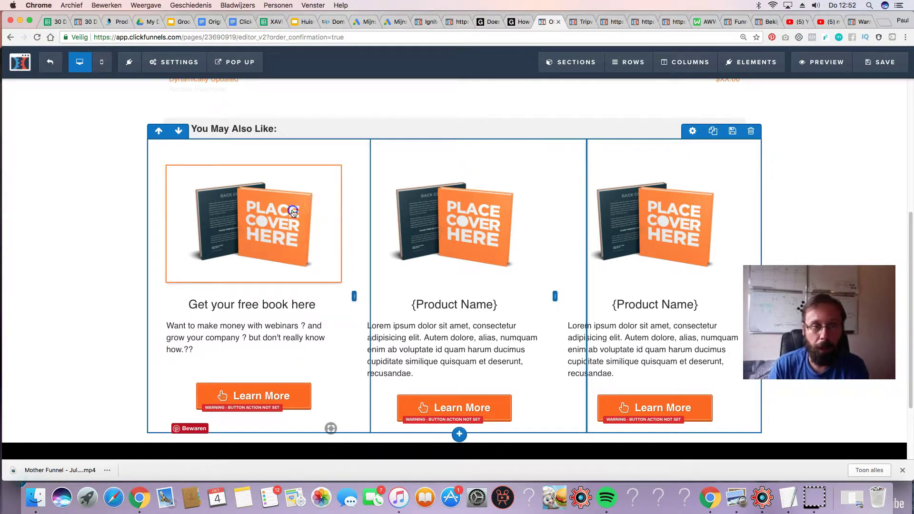
mouse_move(304, 193)
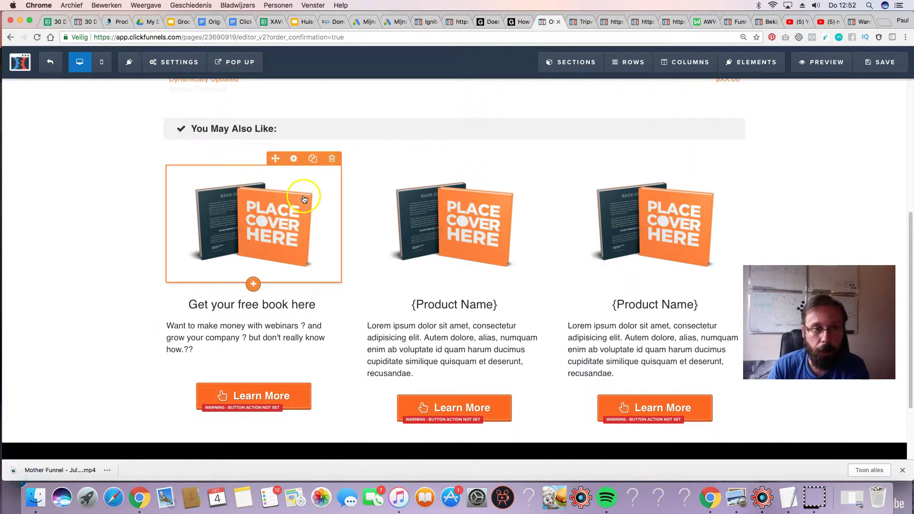
click(294, 162)
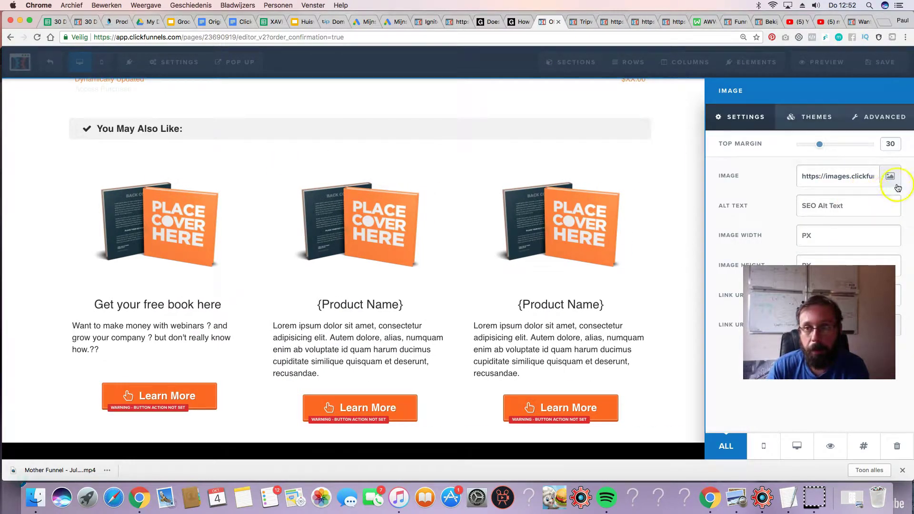
click(888, 177)
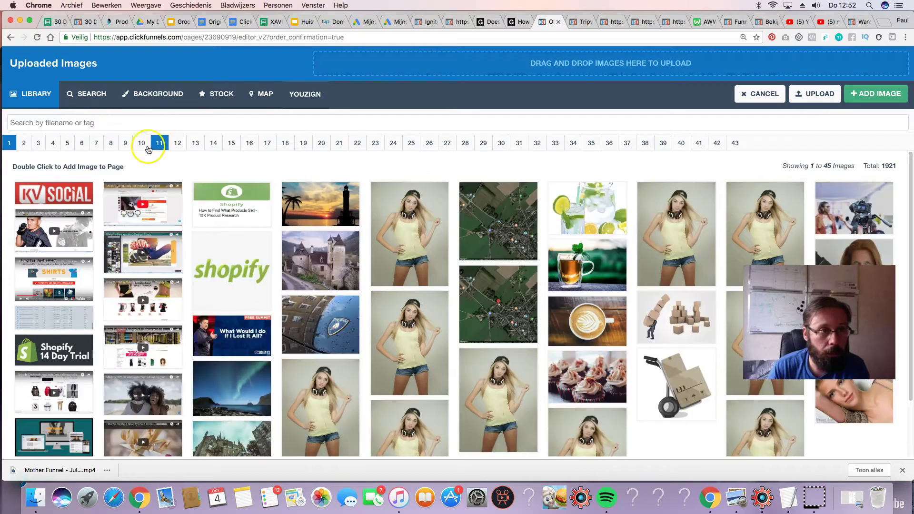
click(126, 144)
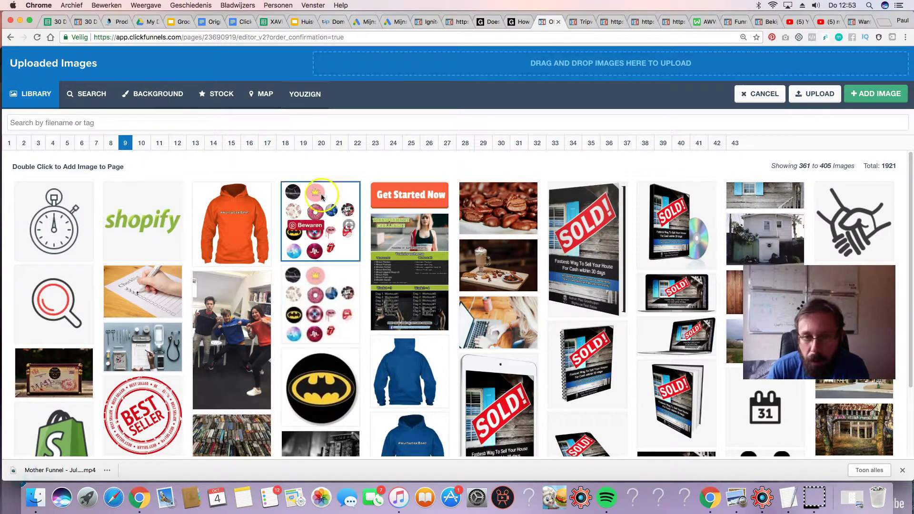
click(294, 302)
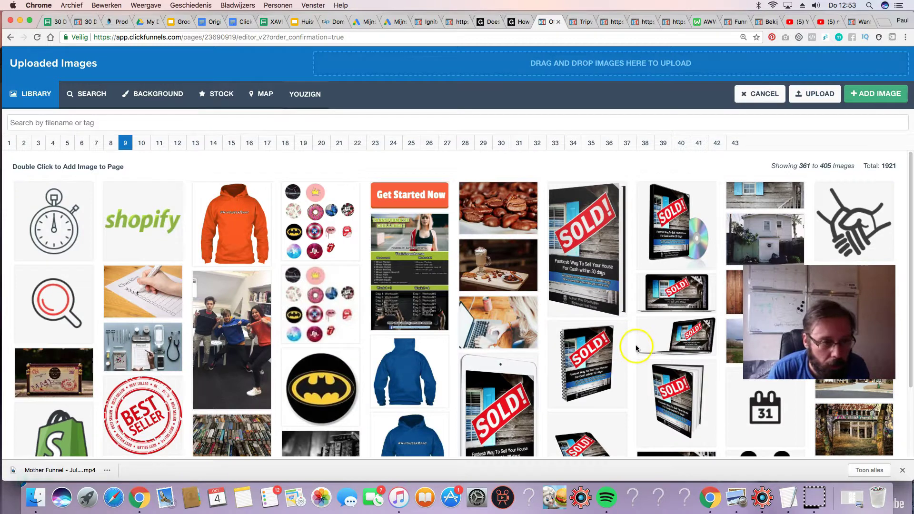
click(605, 238)
scroll(604, 240, down, 3)
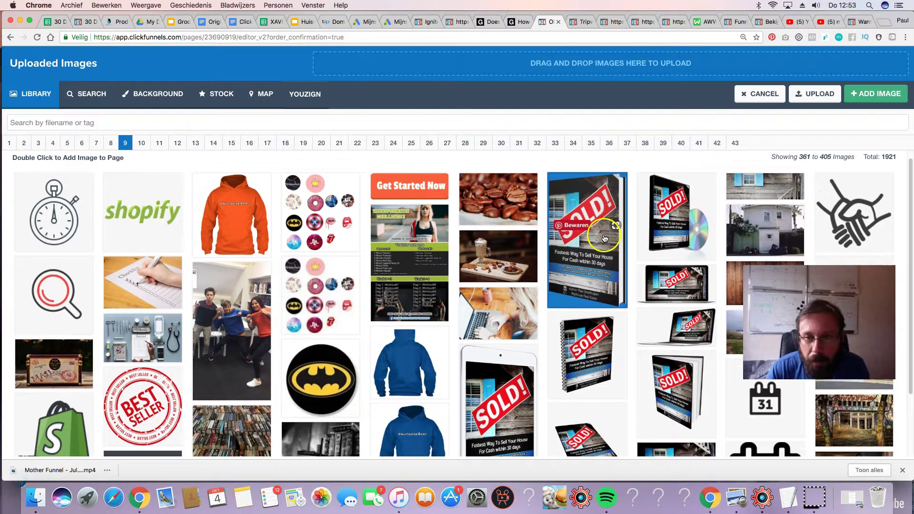
click(590, 258)
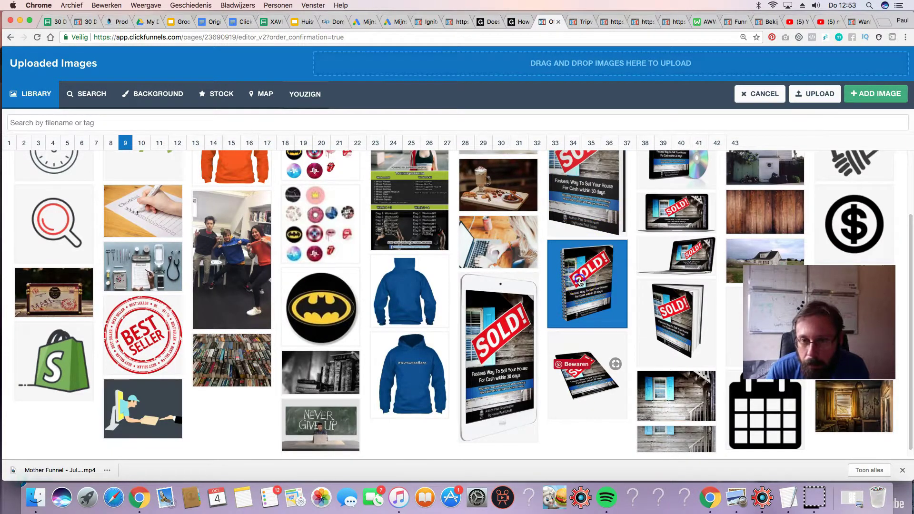
click(142, 143)
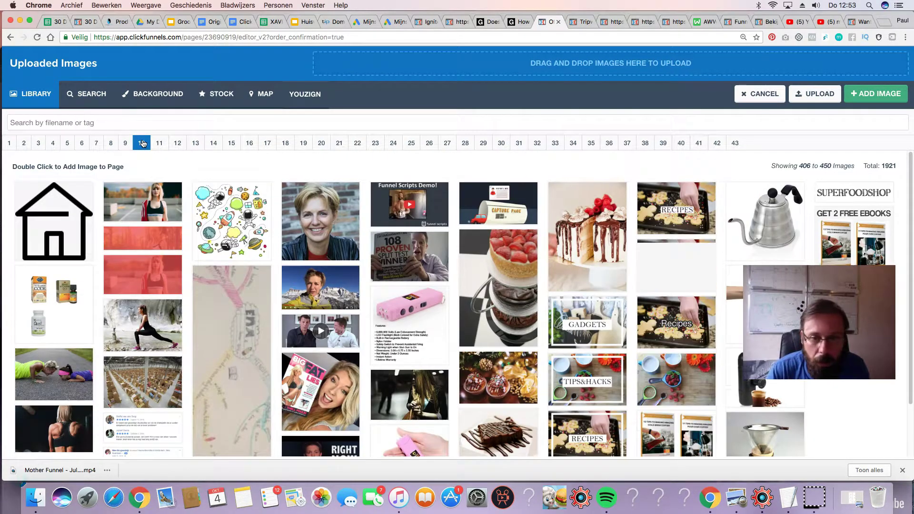
click(151, 145)
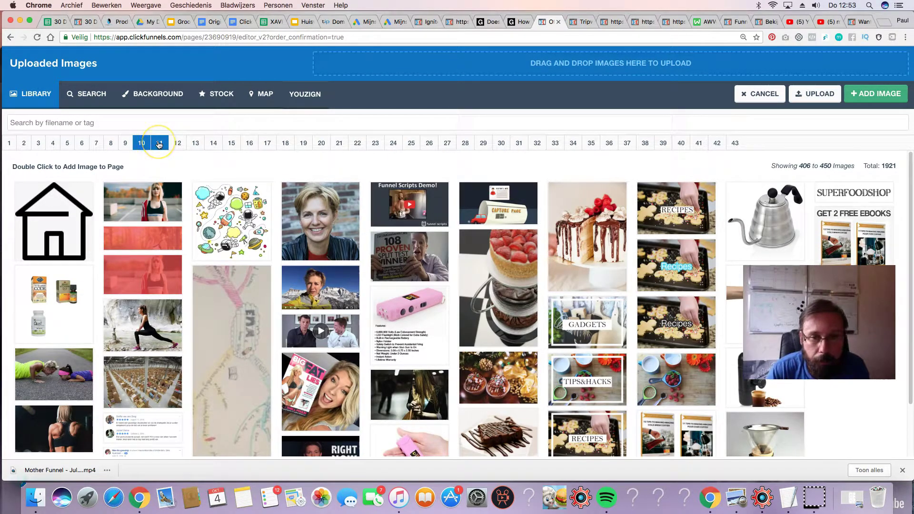
click(410, 254)
double_click(410, 255)
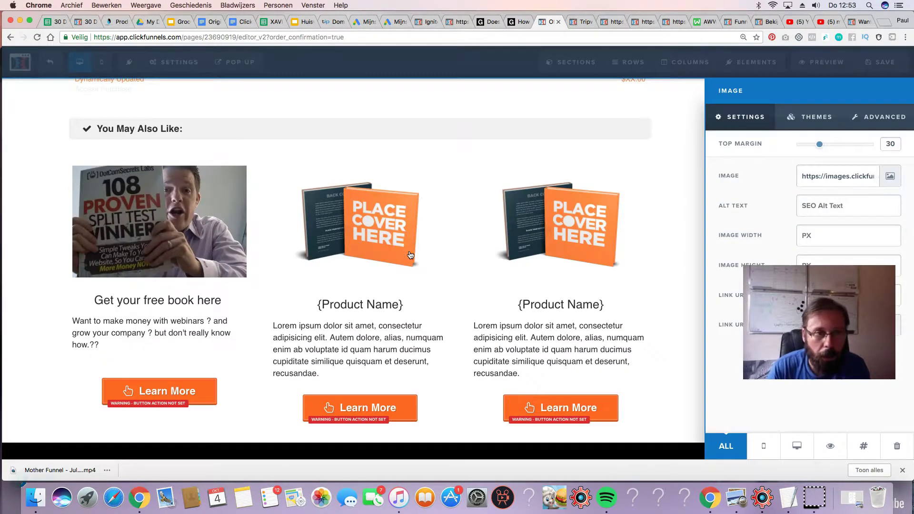
- Replace the second product's placeholder cover with the multi-device website mockup image from page 5 of the uploaded images library
click(326, 204)
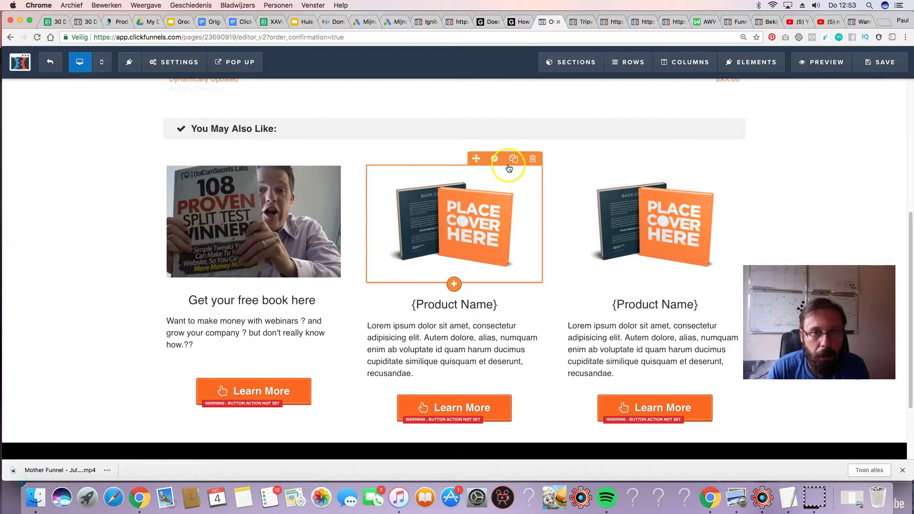
click(494, 158)
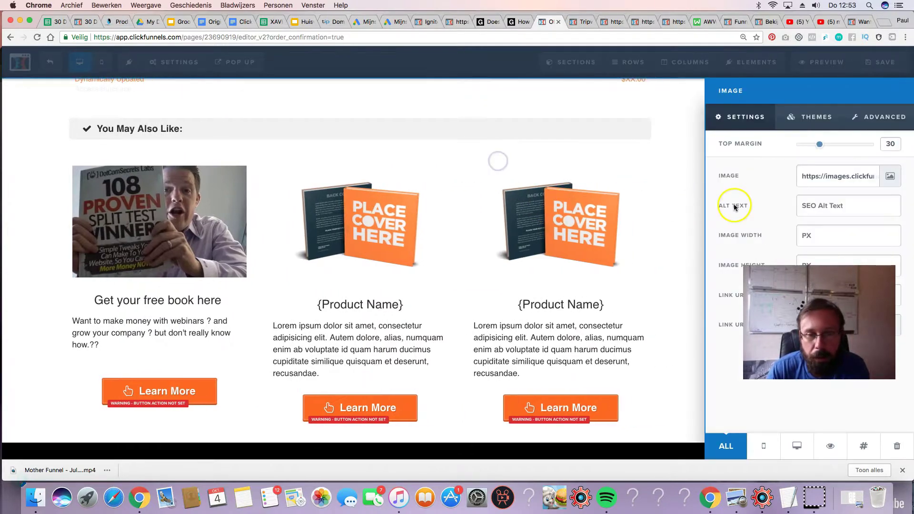
click(890, 176)
click(111, 143)
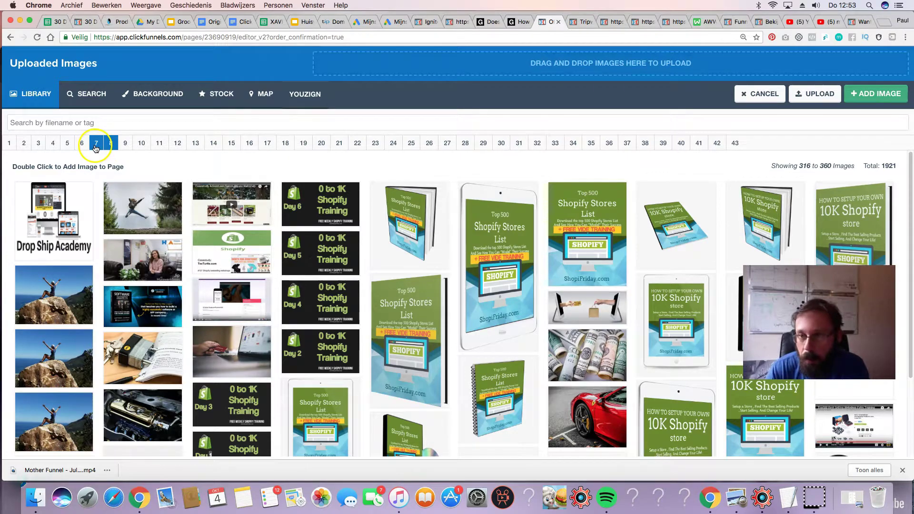
click(97, 143)
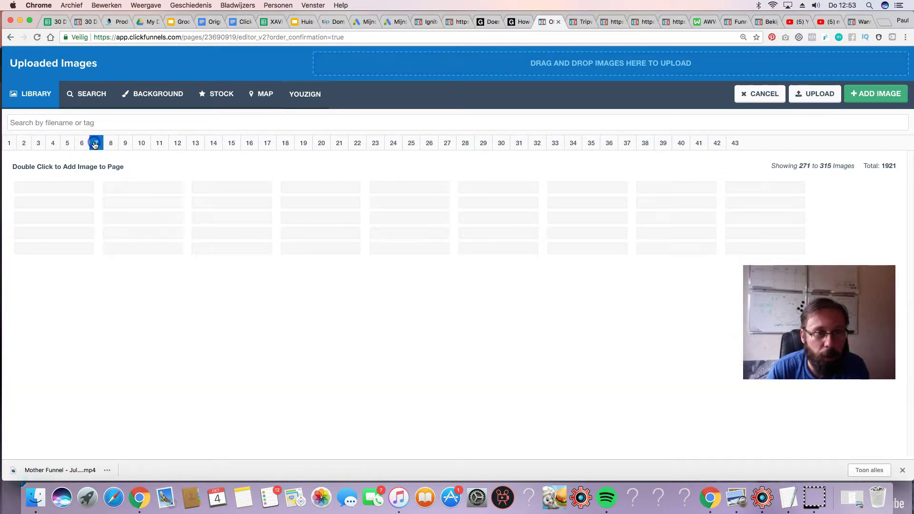
click(83, 144)
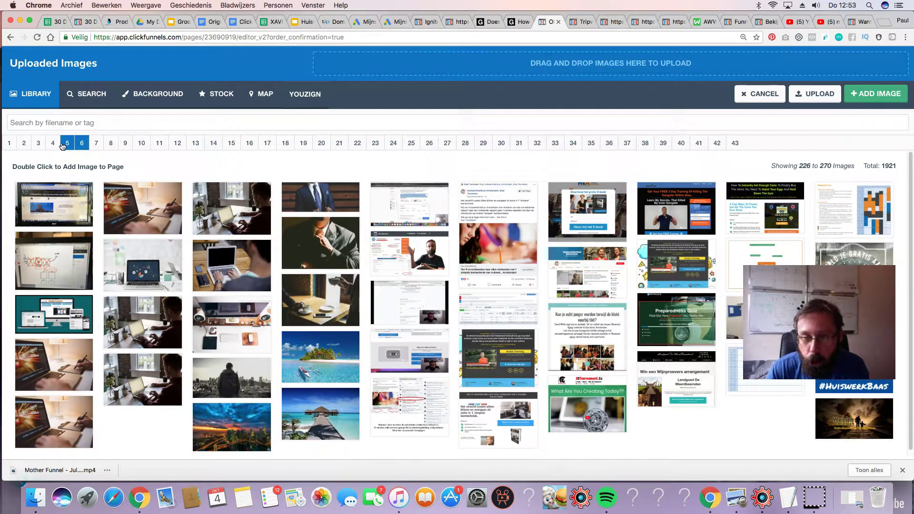
click(61, 143)
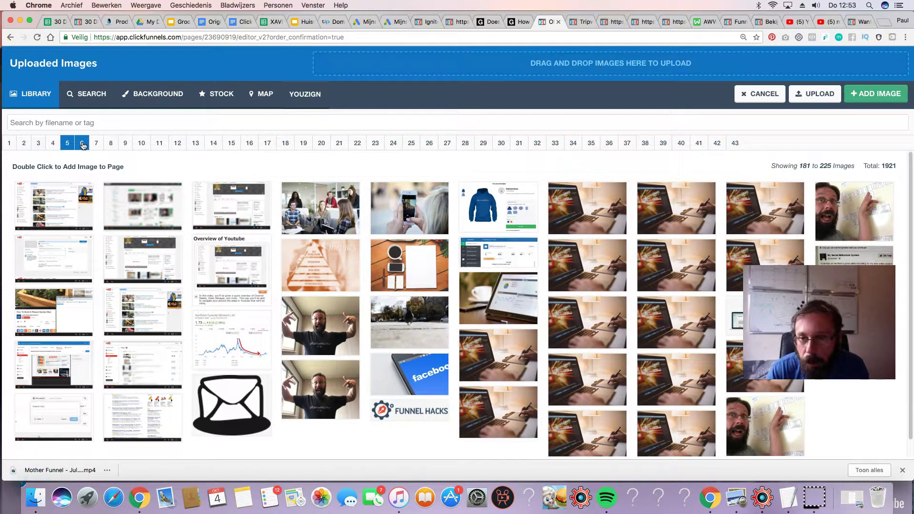
double_click(737, 315)
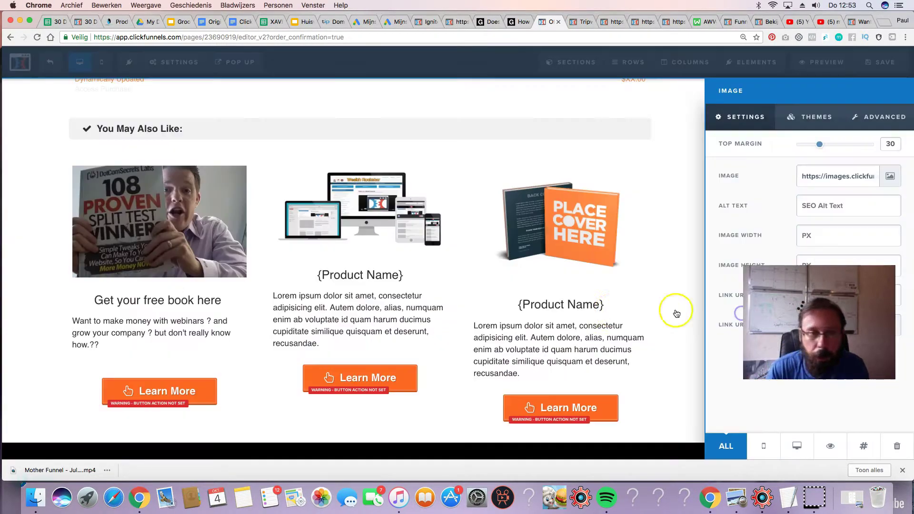
- Change the second product's name under You May Also Like to "FREE Passive income training"
click(345, 276)
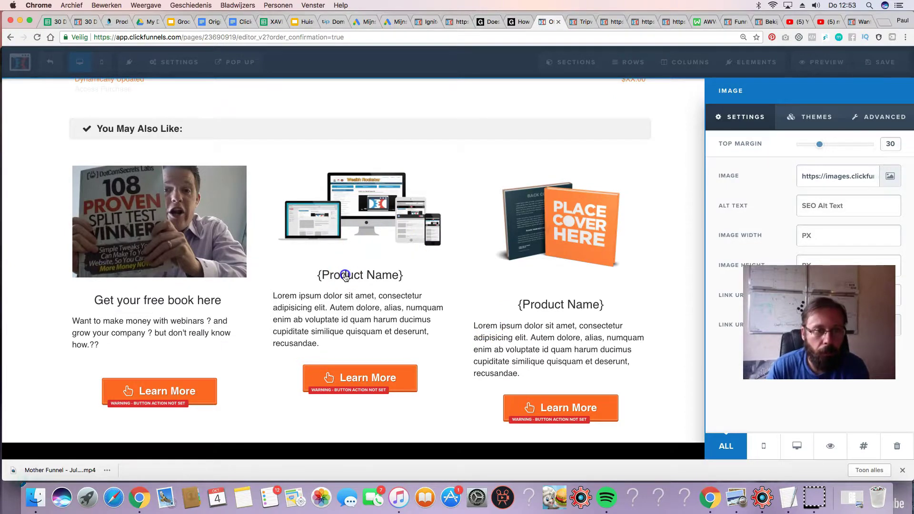
click(442, 274)
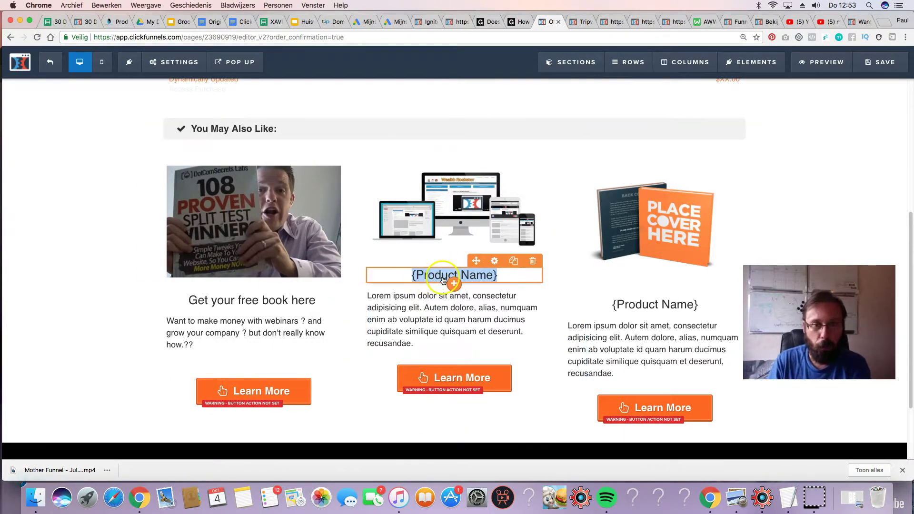
click(427, 274)
text(FREE PAss)
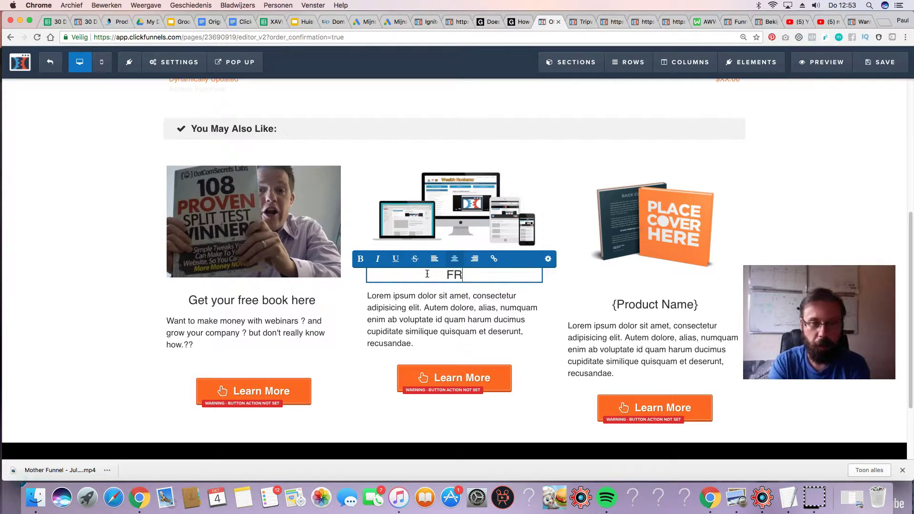
key(BackSpace)
key(BackSpace)
key(BackSpace)
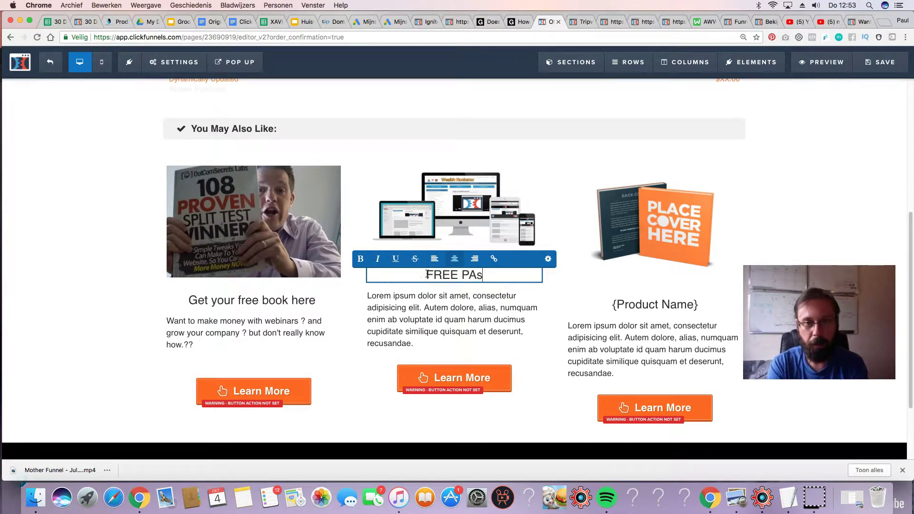
text(assive)
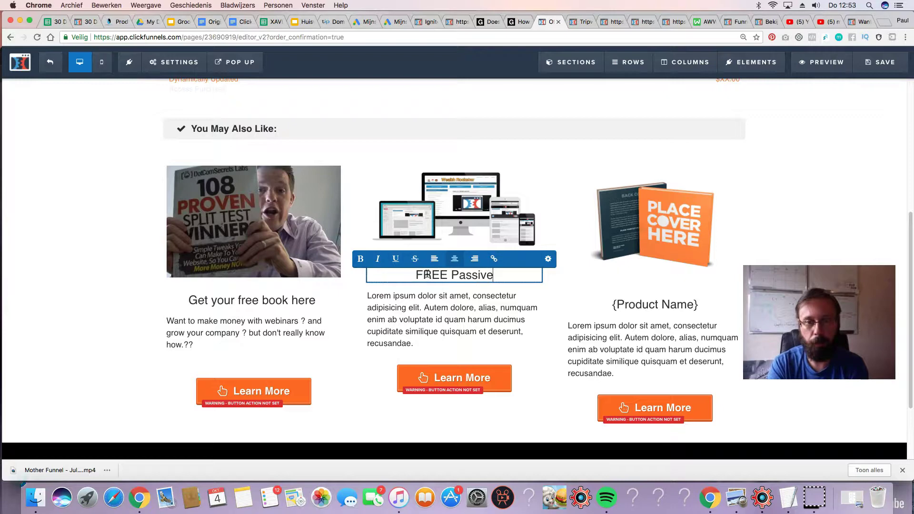
text( income training)
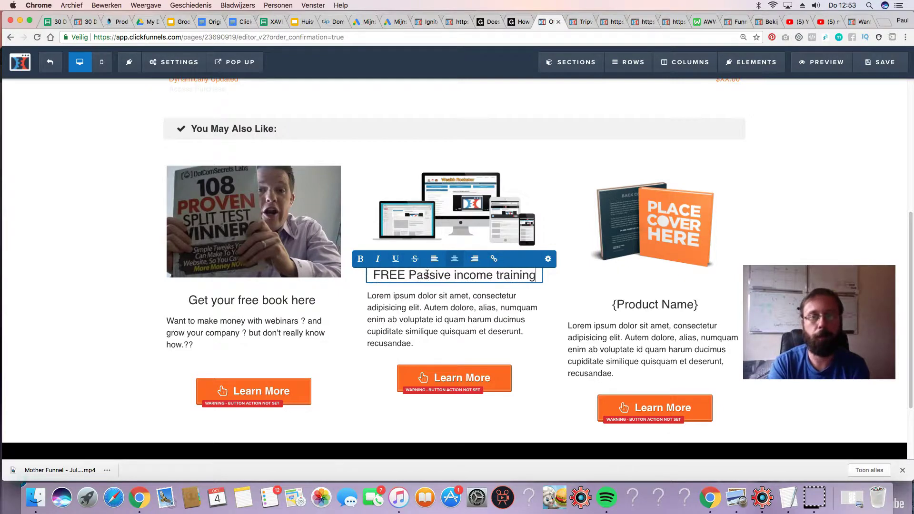
click(465, 377)
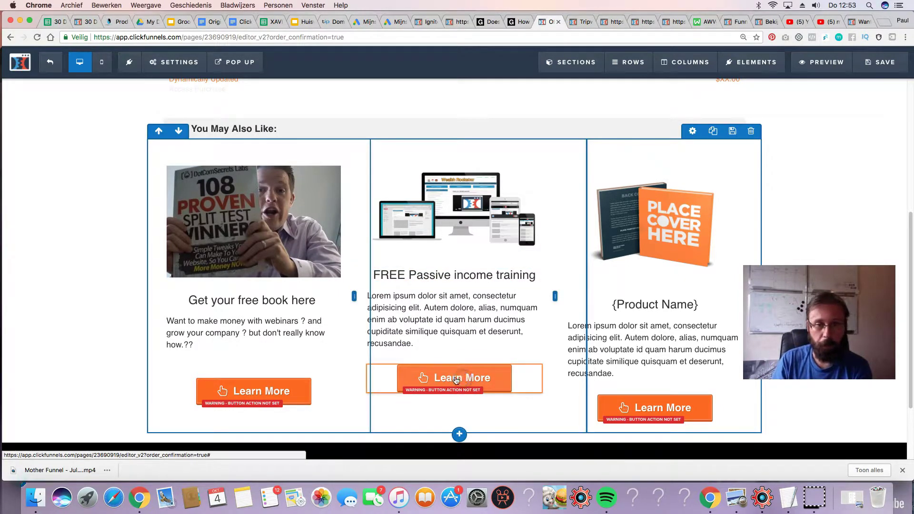
- Replace the word "Congrats" with "Thanks" in the page's main headline, keeping "Your Order Is Complete" and the orange styling
scroll(489, 344, up, 2)
scroll(489, 343, up, 3)
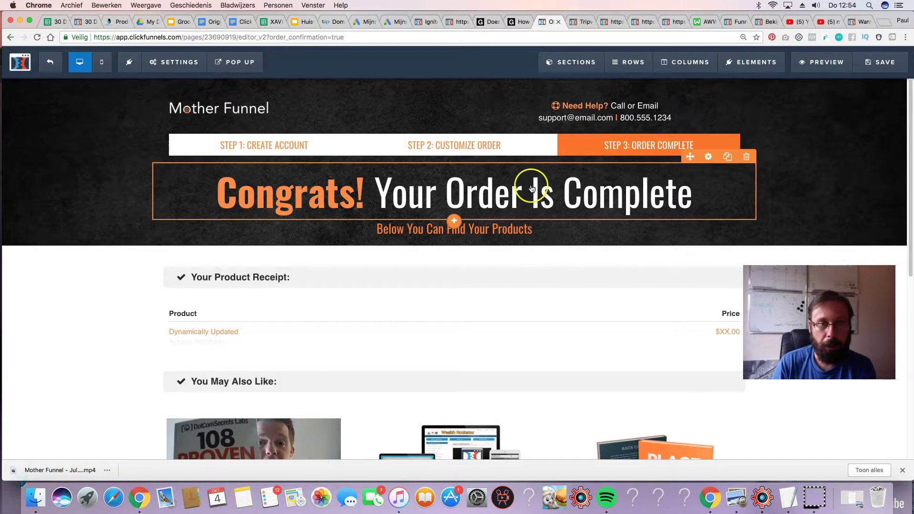
click(273, 197)
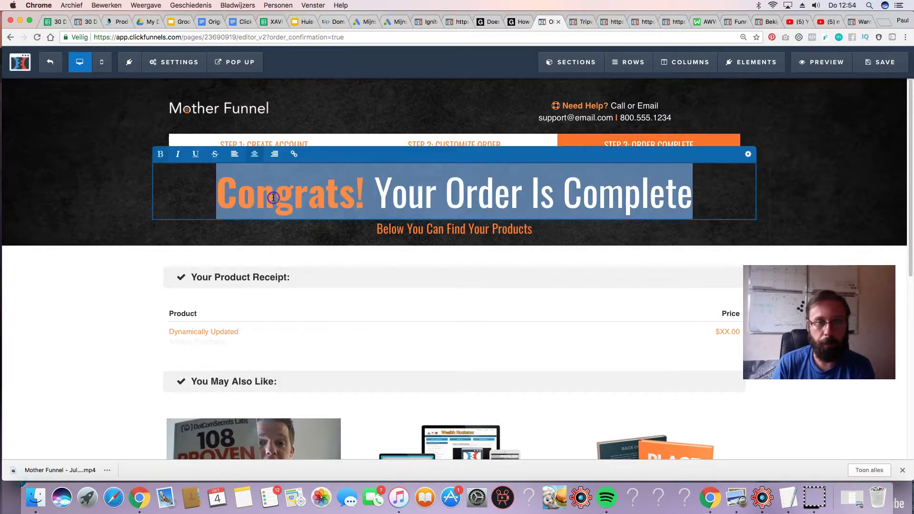
click(296, 195)
text(T)
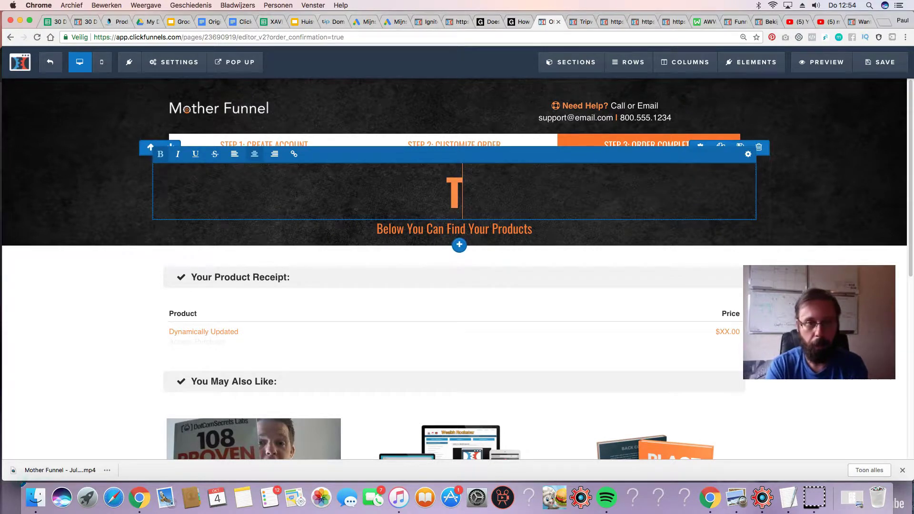
key(super+z)
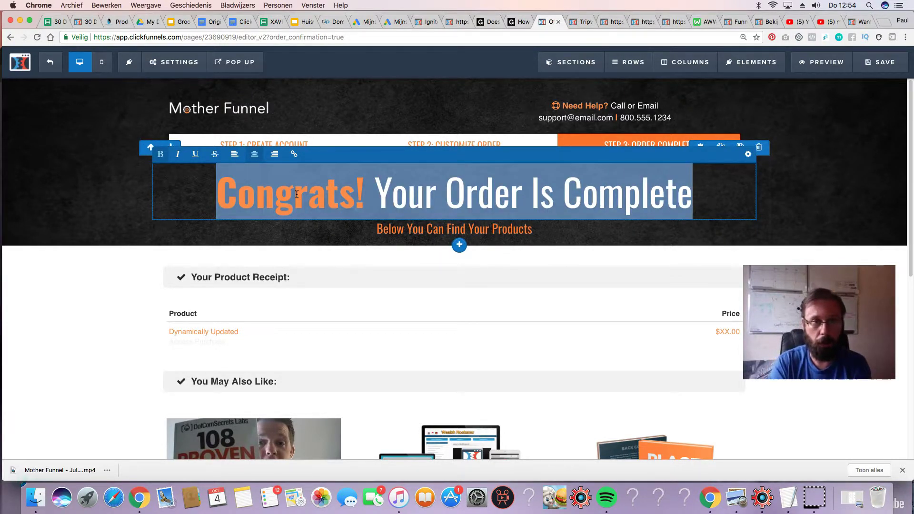
key(Left)
key(shift+Right)
key(shift+Right)
key(shift+Right)
key(shift+Right)
key(shift+Right)
key(shift+Right)
key(shift+Right)
key(shift+Right)
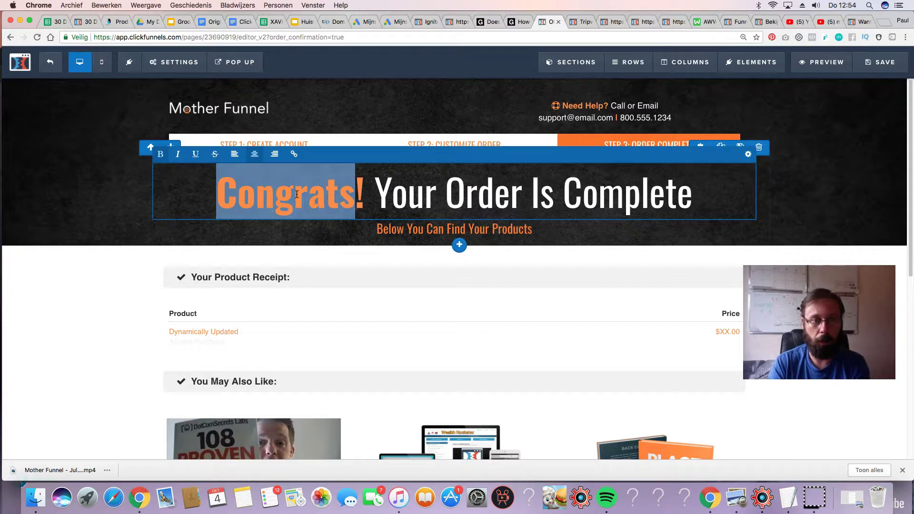
text(T)
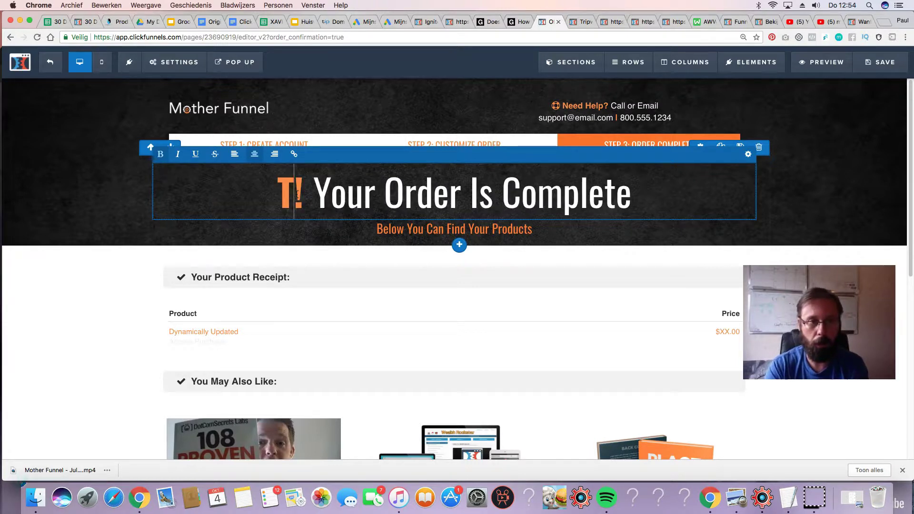
text(hanks)
key(BackSpace)
key(BackSpace)
key(BackSpace)
key(BackSpace)
key(BackSpace)
key(BackSpace)
text(W)
key(BackSpace)
text(T)
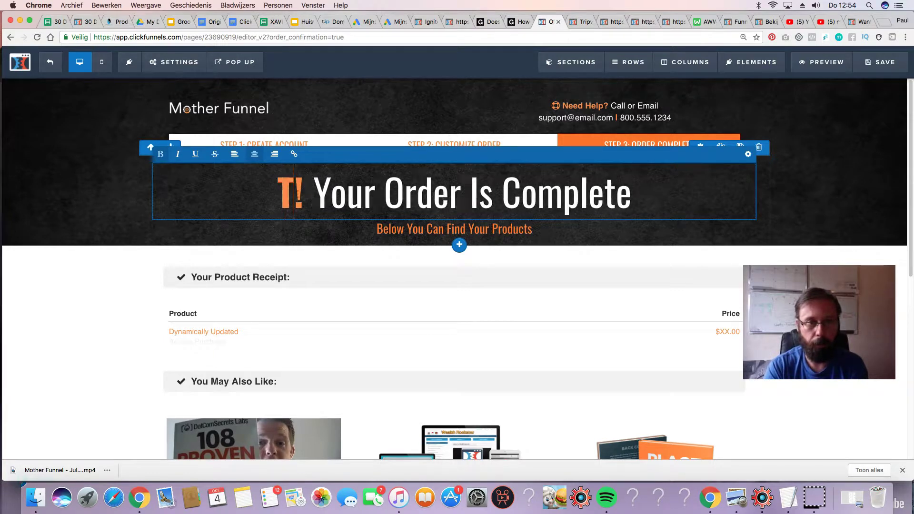
text(hanks)
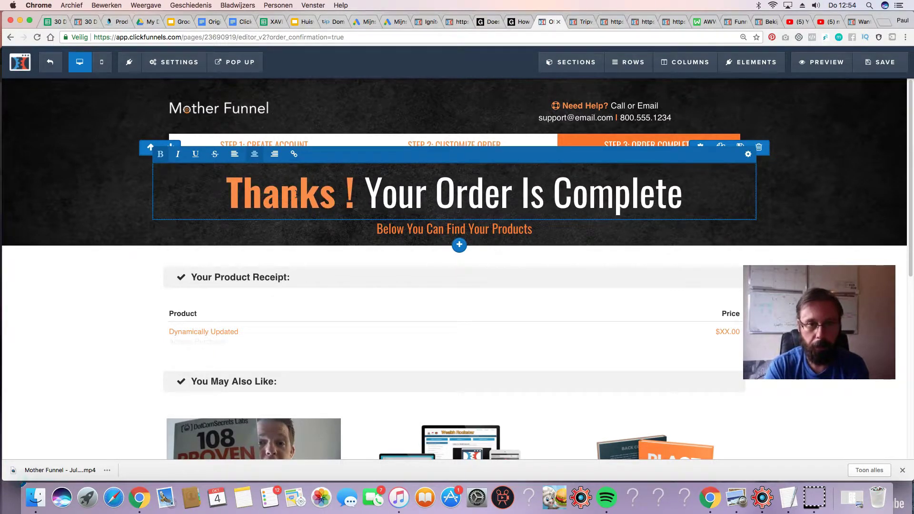
click(222, 324)
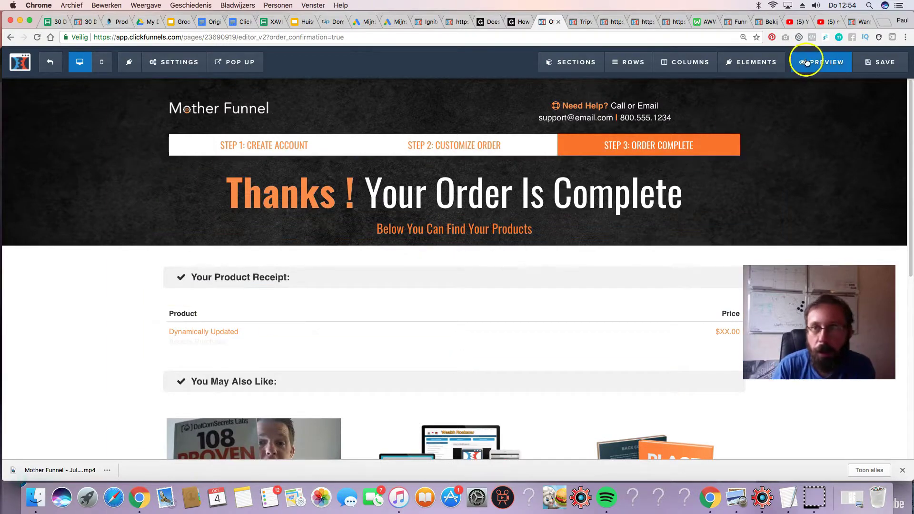
- Save the order confirmation page, open its preview, and return to the editor
click(873, 69)
click(824, 62)
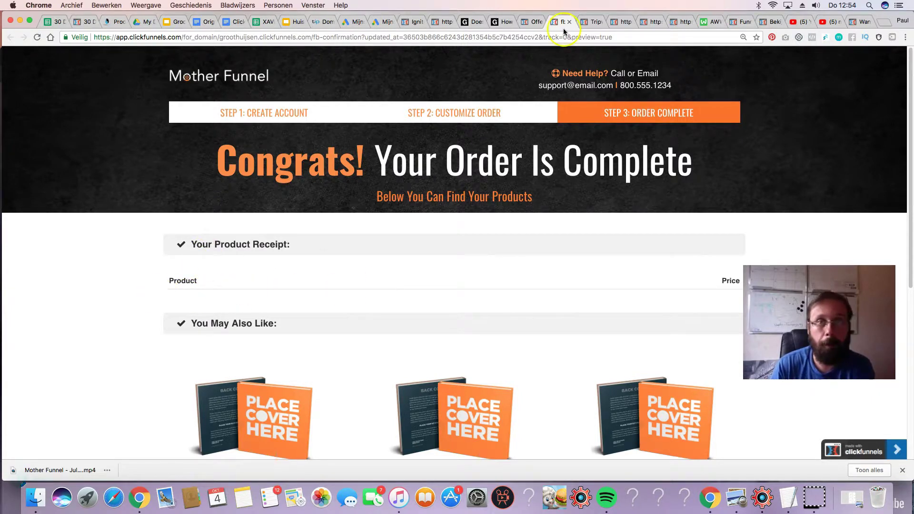
click(533, 23)
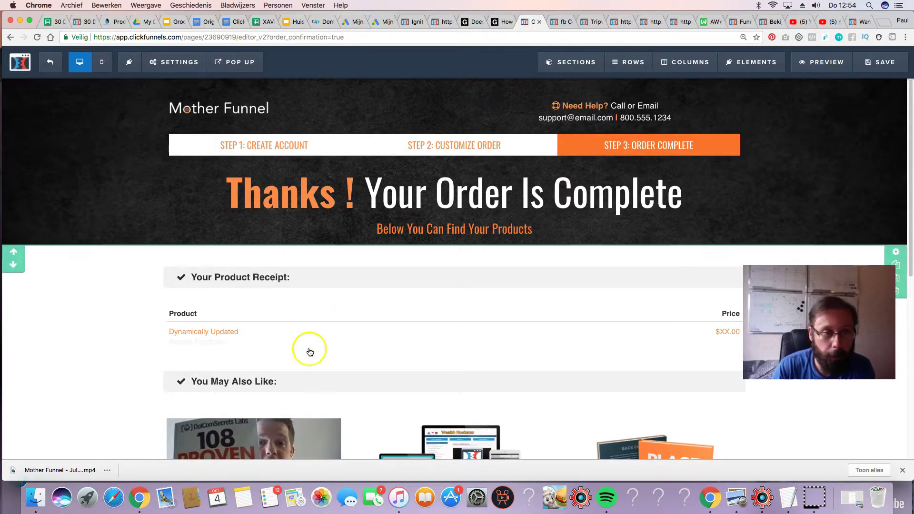
- Open the order summary's settings and inspect its text color options
click(208, 342)
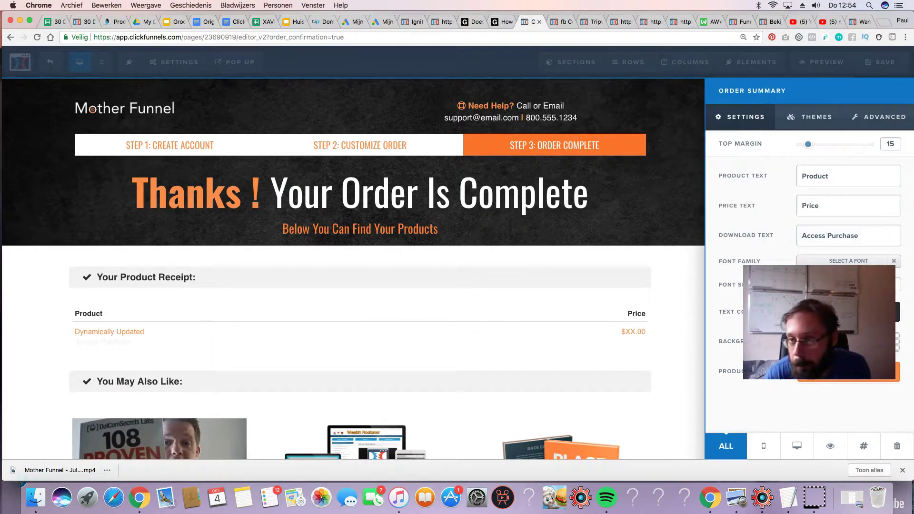
drag(819, 333, 819, 213)
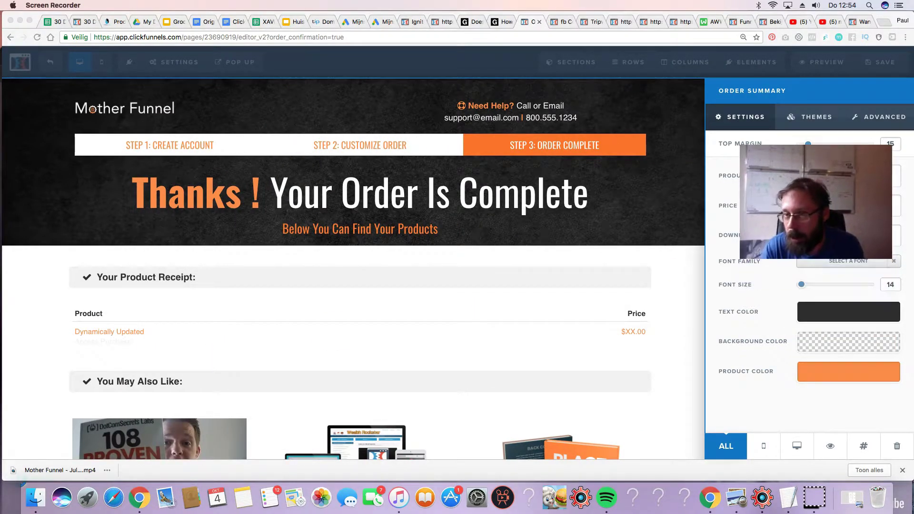
click(824, 318)
click(825, 318)
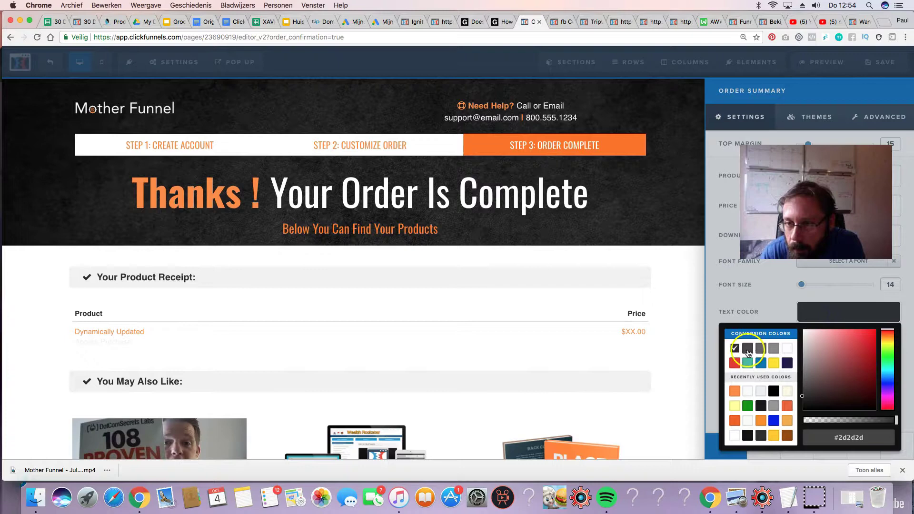
click(94, 341)
- Set the page-wide link color to the recently used orange in the page's typography settings
click(179, 62)
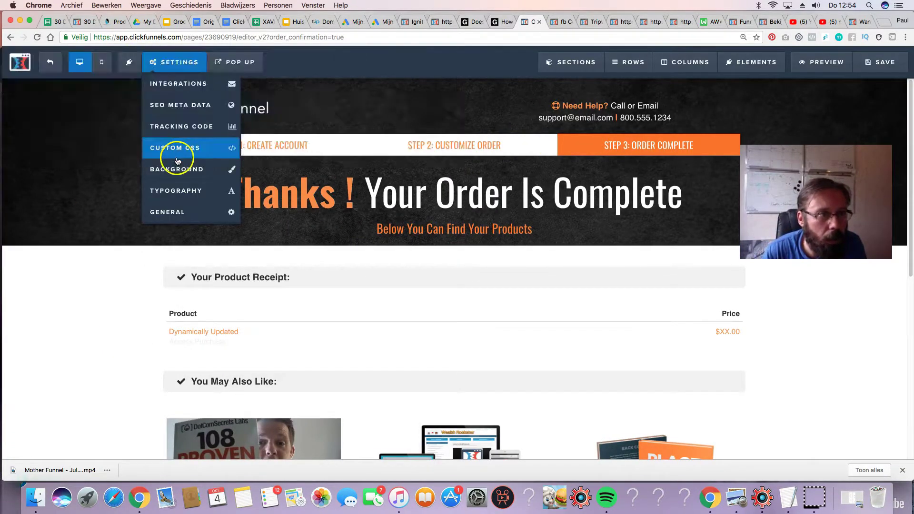
click(180, 191)
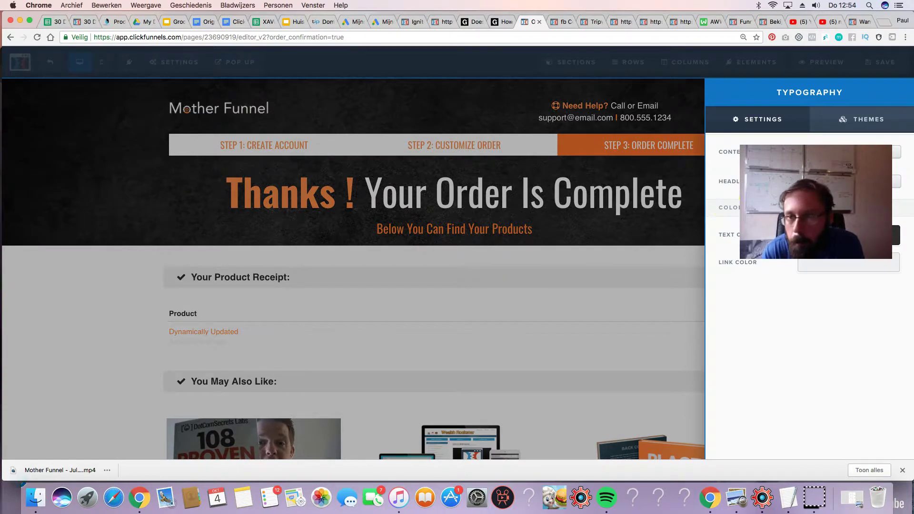
drag(815, 202, 812, 408)
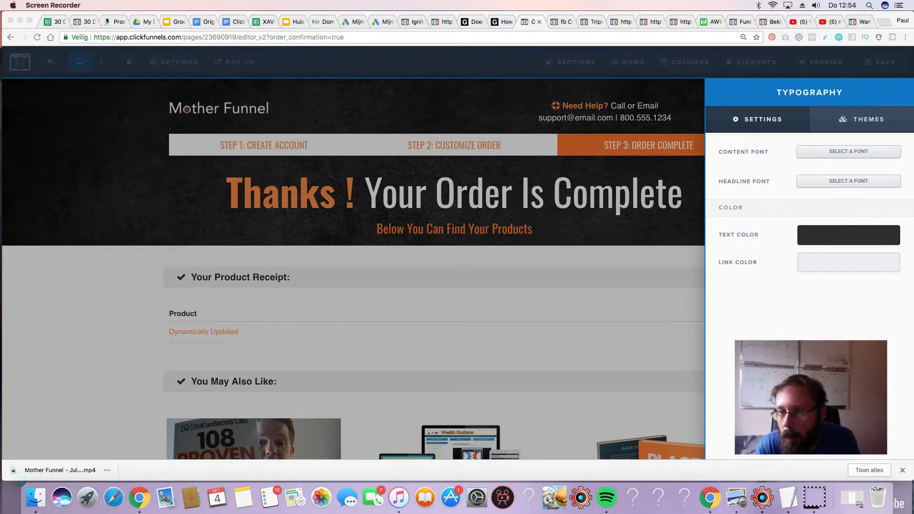
click(825, 267)
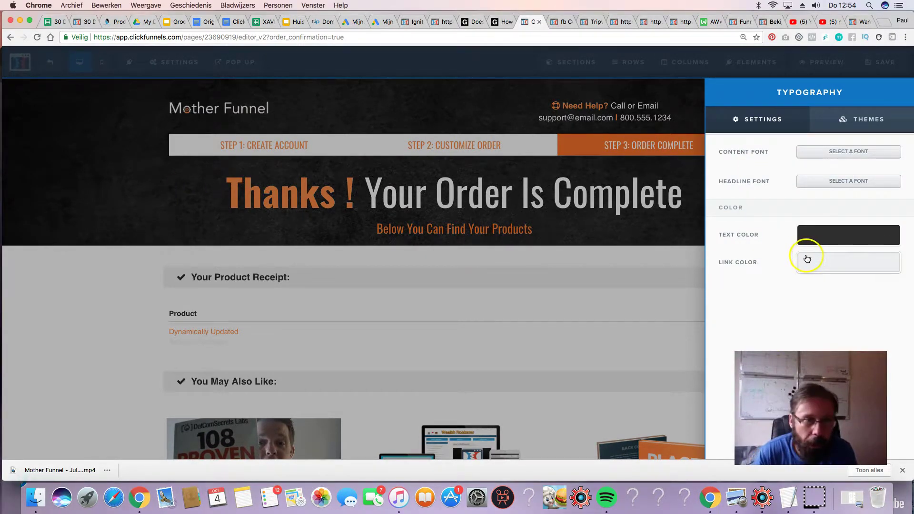
click(825, 62)
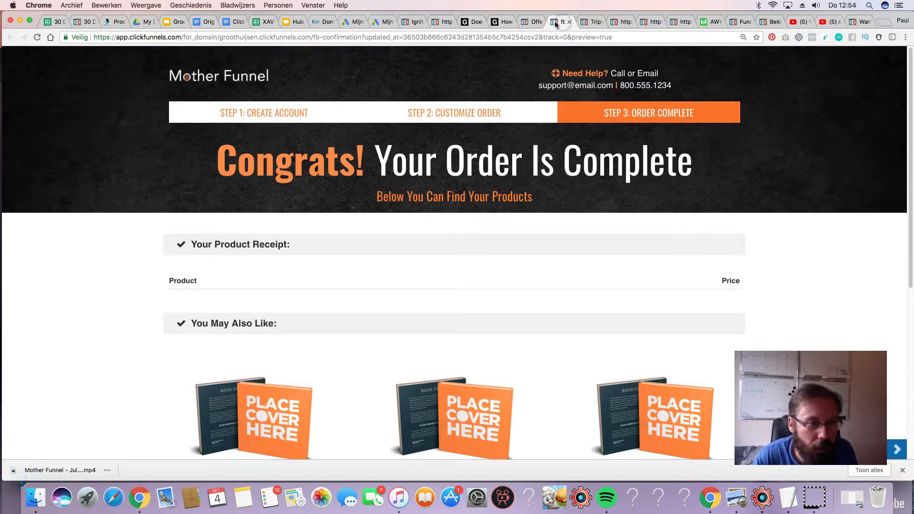
click(529, 22)
click(821, 238)
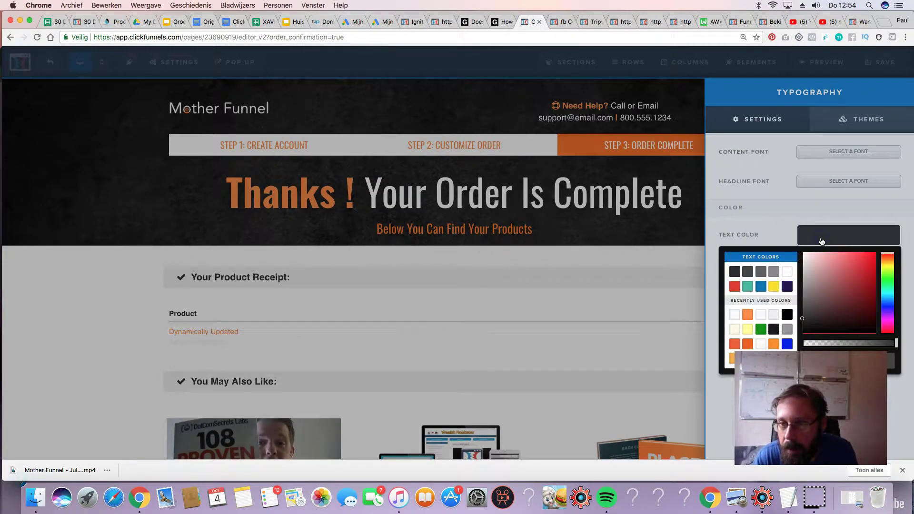
click(748, 221)
click(818, 262)
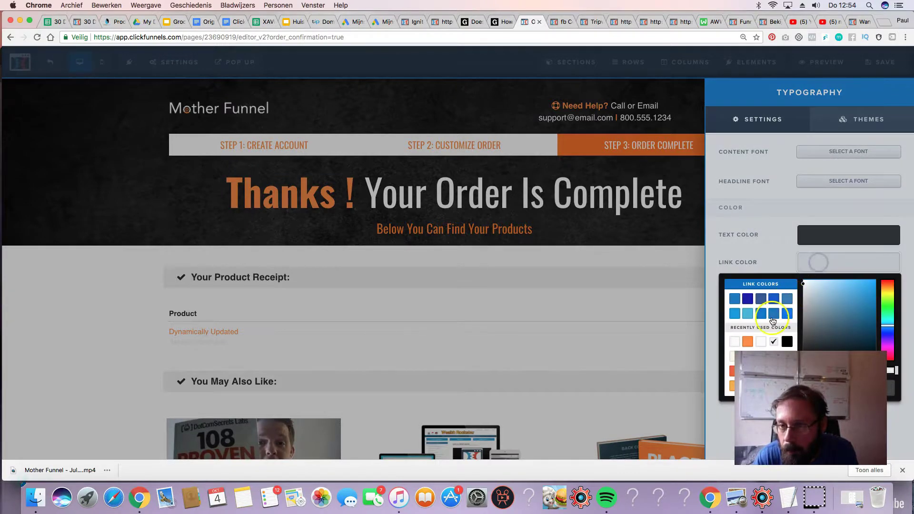
click(748, 342)
click(394, 328)
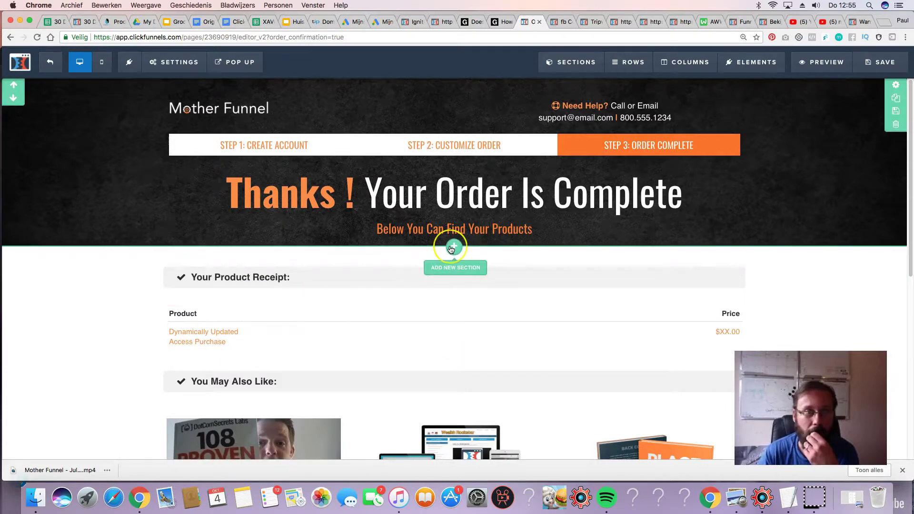
- Add a headline element to the page and place it directly beneath the "You May Also Like:" heading
click(530, 279)
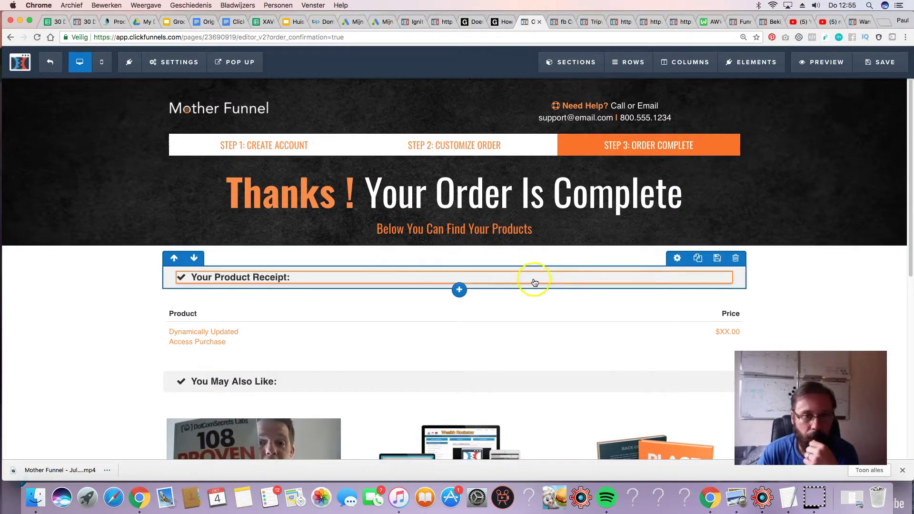
click(376, 268)
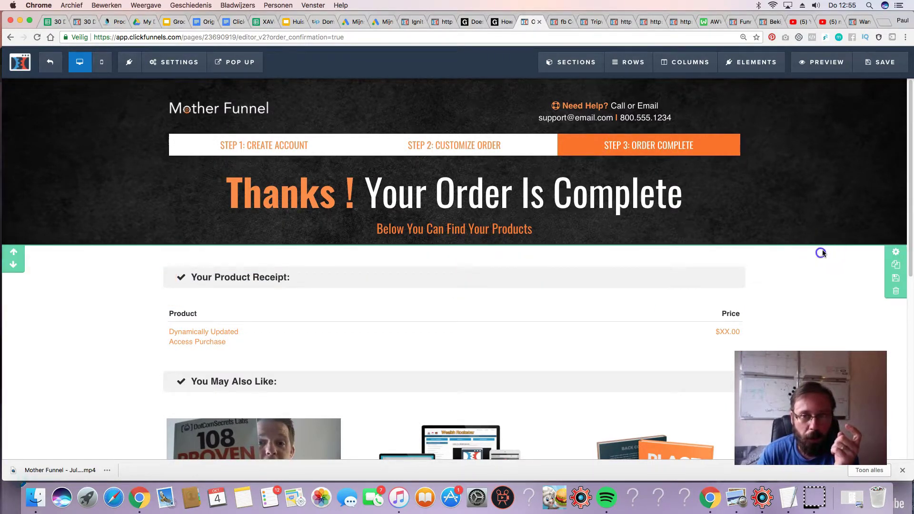
drag(910, 150, 910, 174)
click(451, 219)
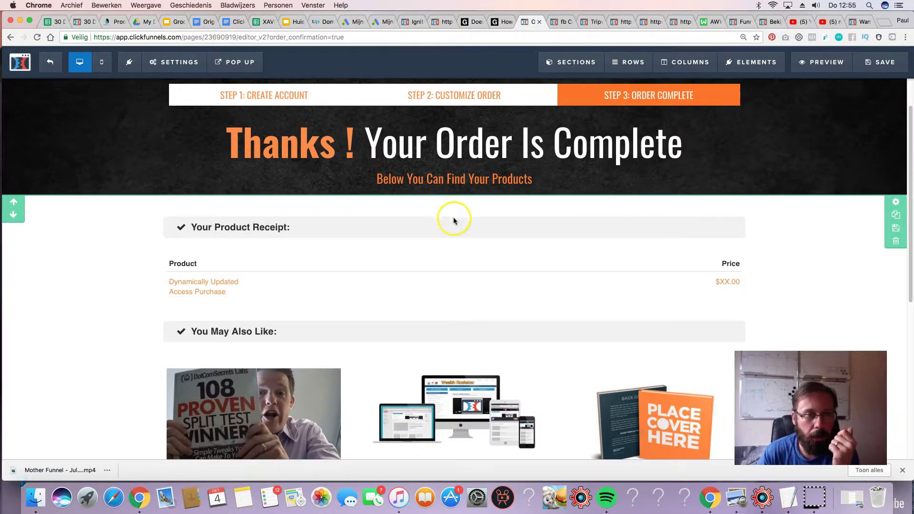
click(454, 234)
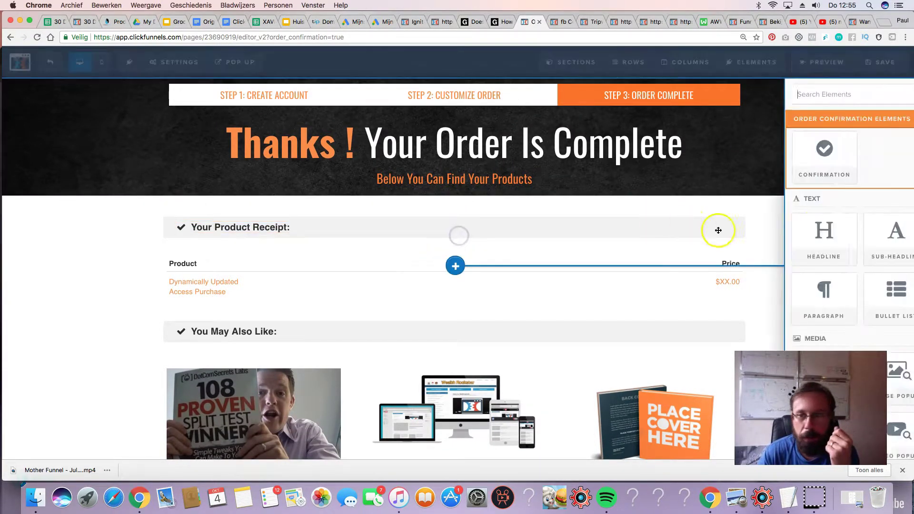
click(714, 238)
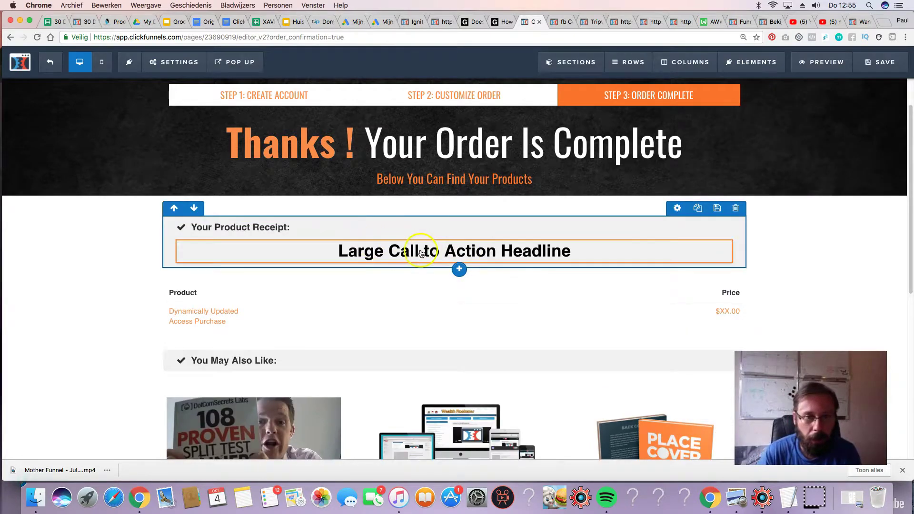
drag(378, 253, 424, 393)
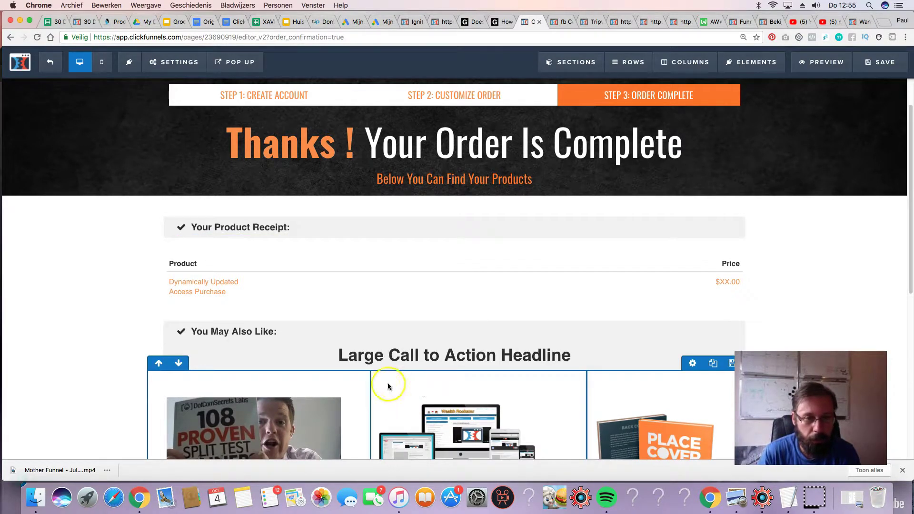
- Replace the new headline's placeholder text with "What to do next"
click(382, 360)
triple_click(382, 360)
text(W)
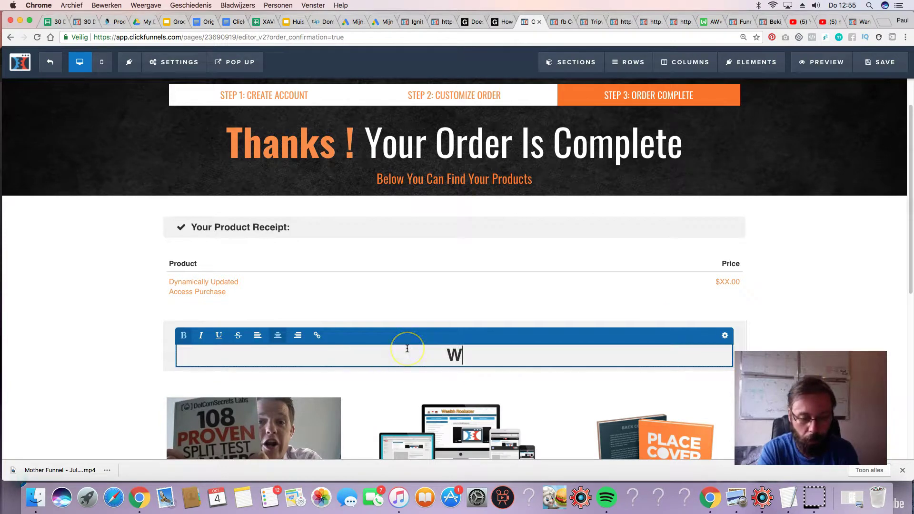
text(hat to do next)
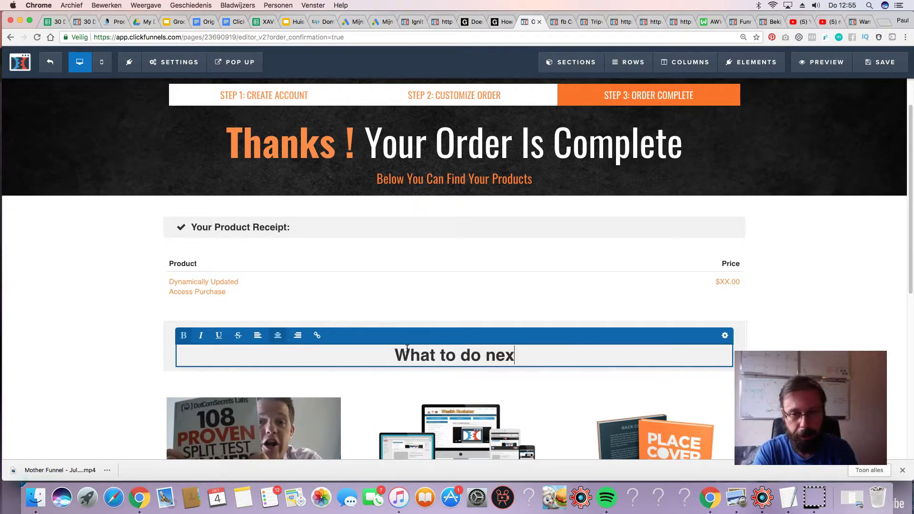
key(Return)
key(Return)
text(St)
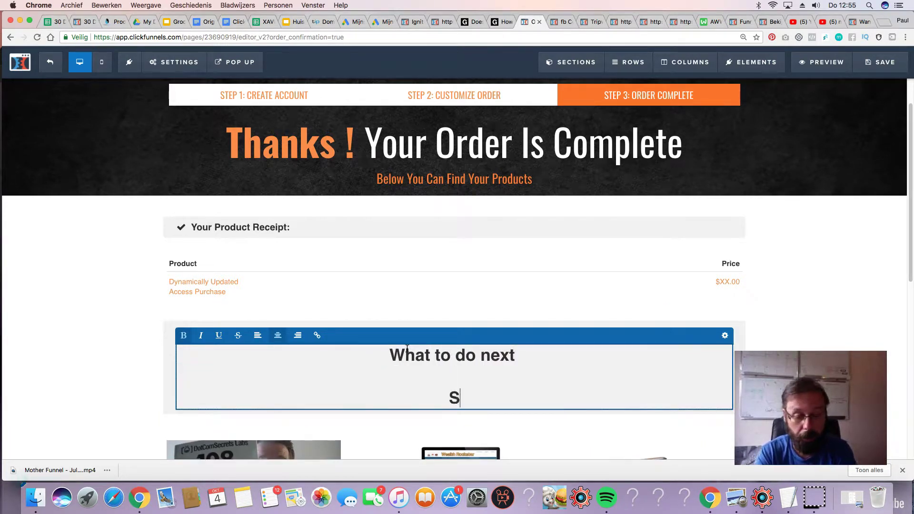
key(BackSpace)
key(BackSpace)
key(BackSpace)
key(BackSpace)
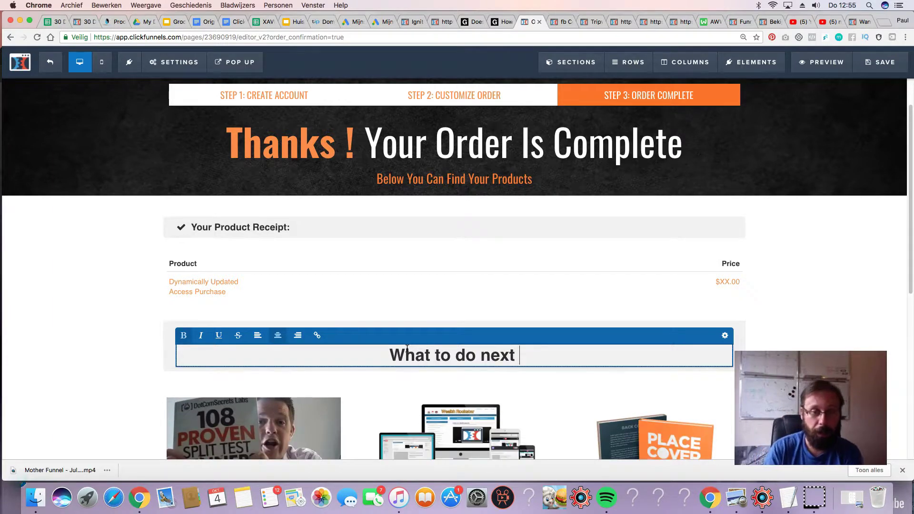
scroll(234, 364, up, 2)
scroll(231, 366, down, 1)
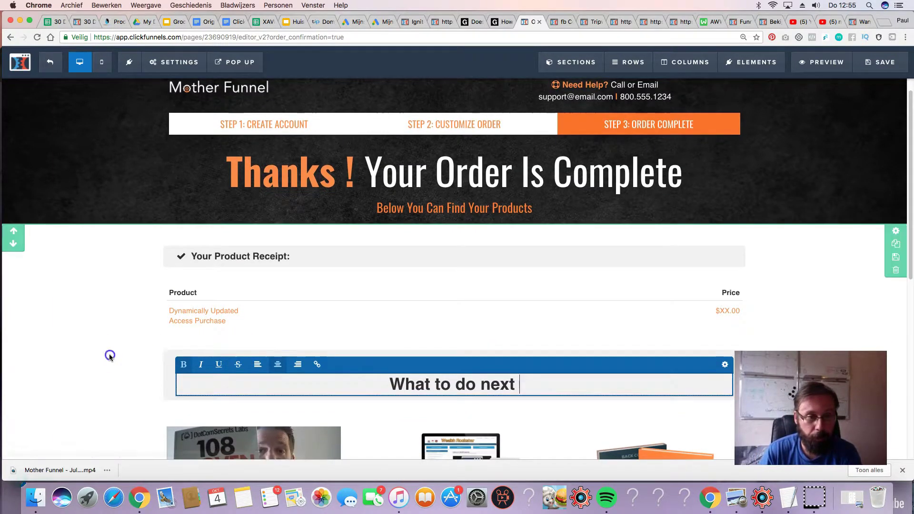
click(108, 355)
- Prefix the first product's name, "Get your free book here", with "Step 1:"
scroll(180, 353, down, 5)
scroll(180, 353, down, 2)
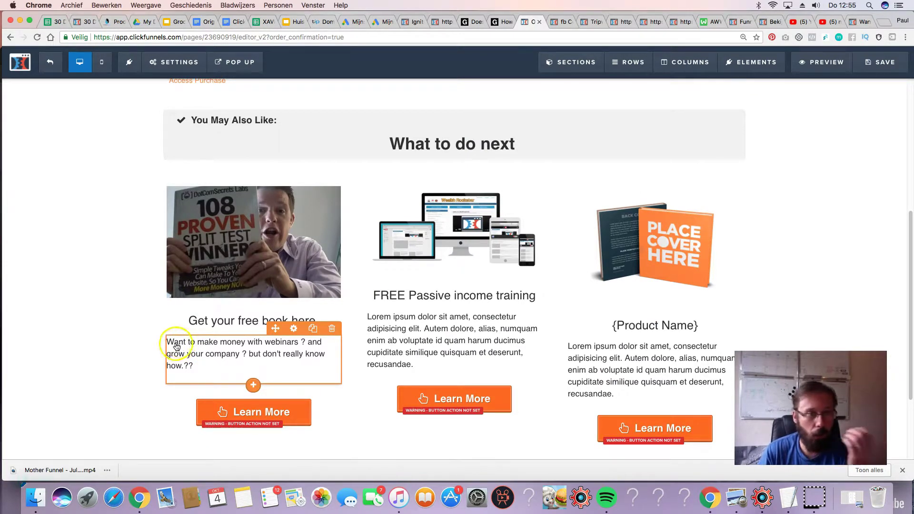
click(202, 321)
text(Step 1:)
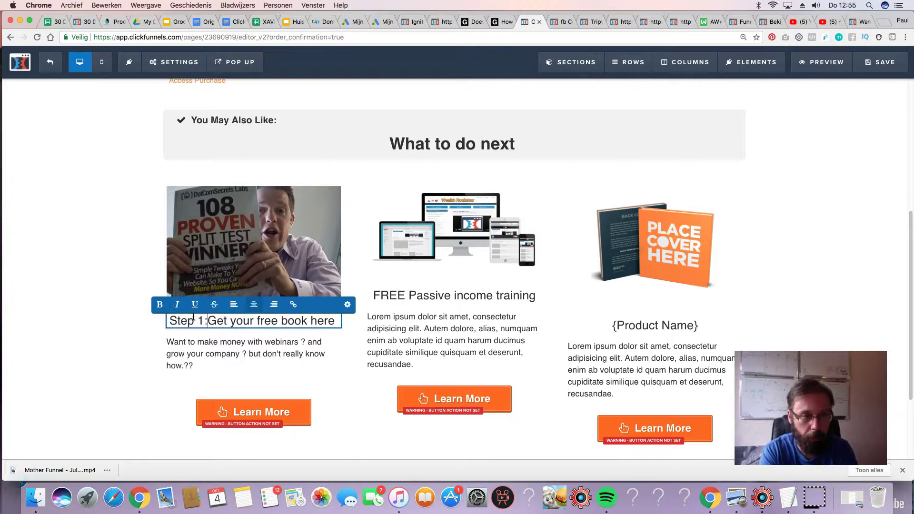
- Change the second product's name to "Step 2 Register for your FREE Passive income training"
click(373, 295)
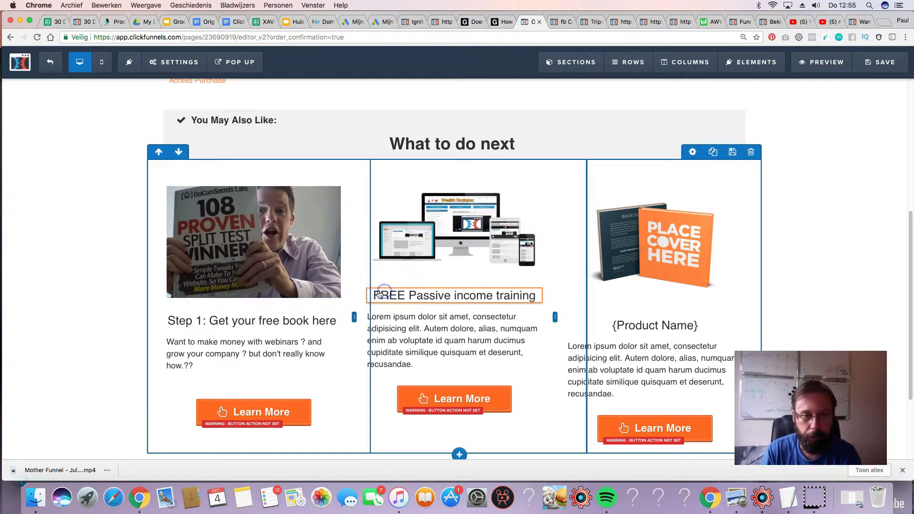
text(Step 2)
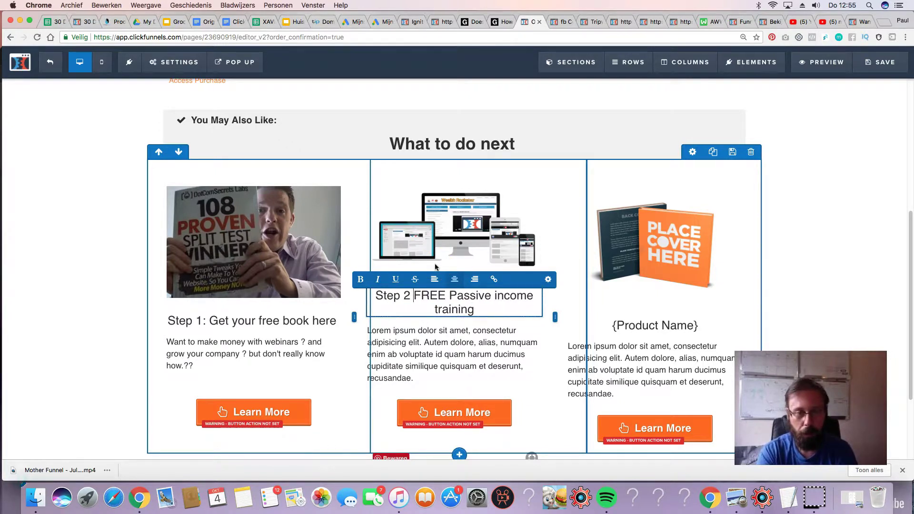
click(493, 281)
text(Register fo)
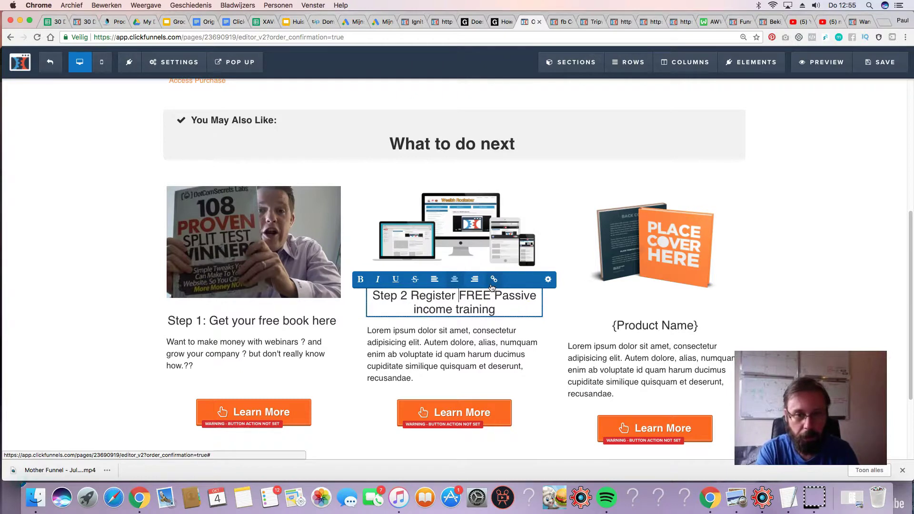
text(r yo)
key(BackSpace)
key(BackSpace)
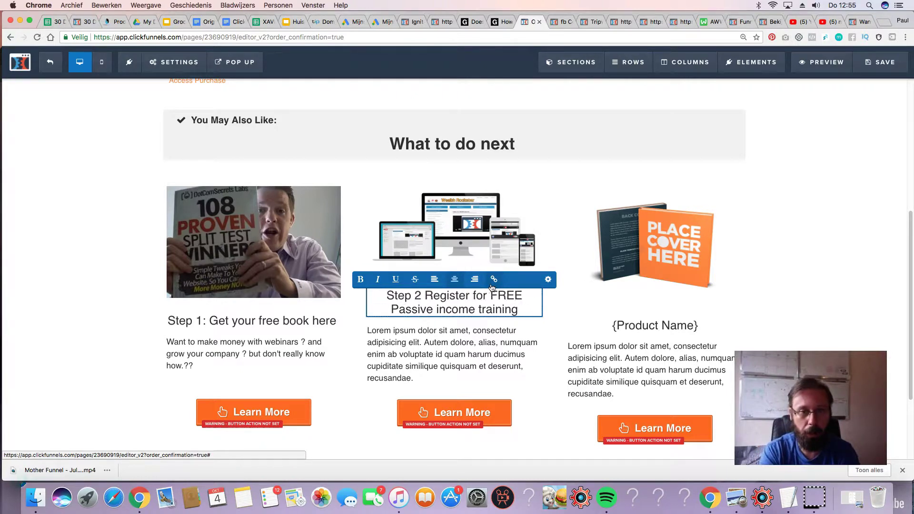
text(your)
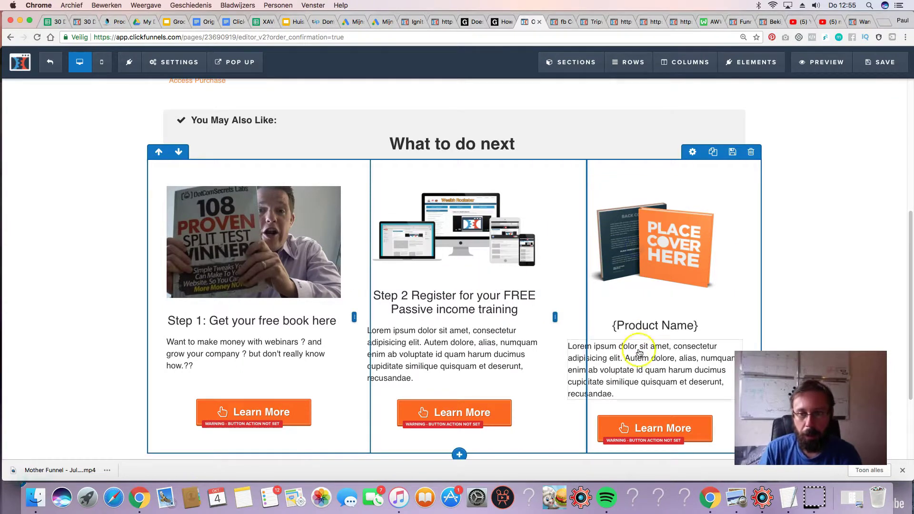
- Replace the third product's placeholder name with "Join the webinar"
click(622, 327)
triple_click(623, 328)
text(Join)
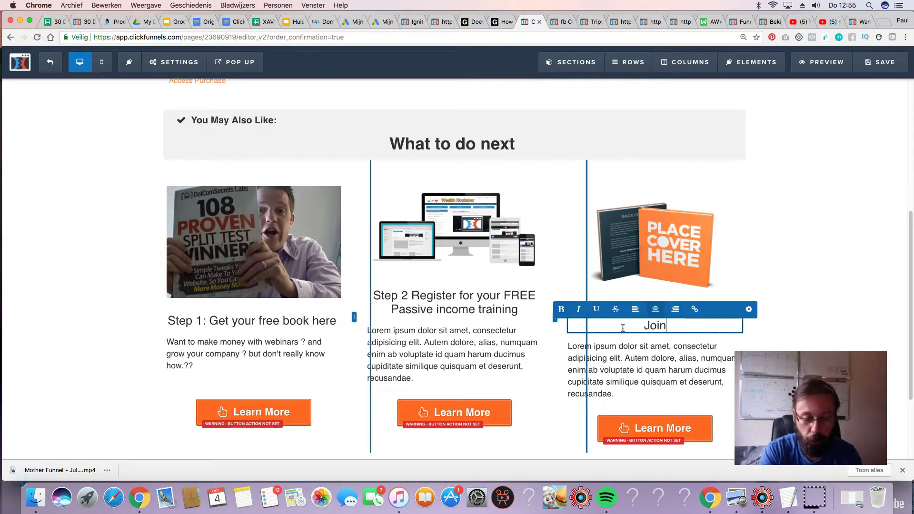
text( the webinar)
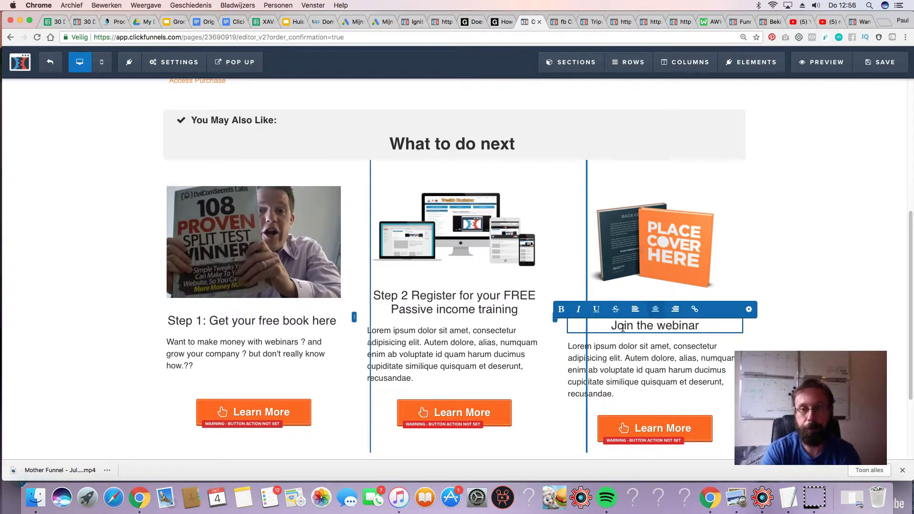
click(828, 235)
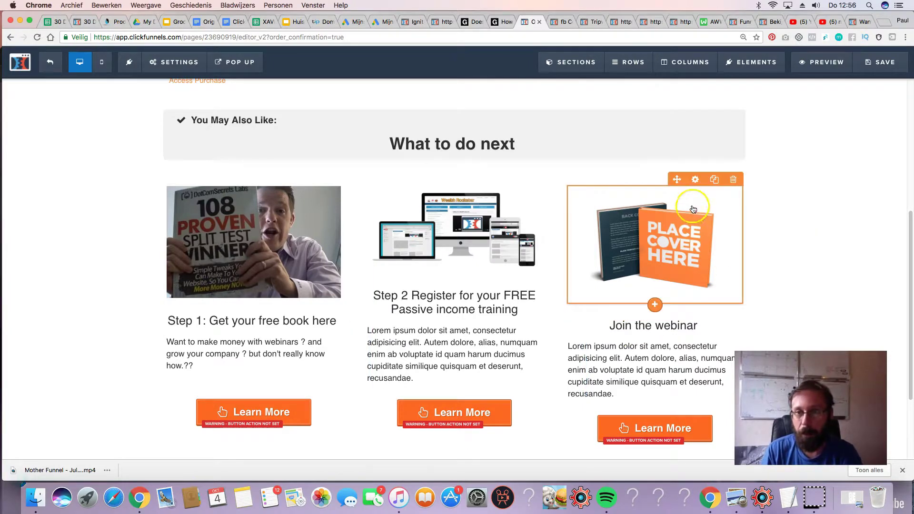
click(696, 181)
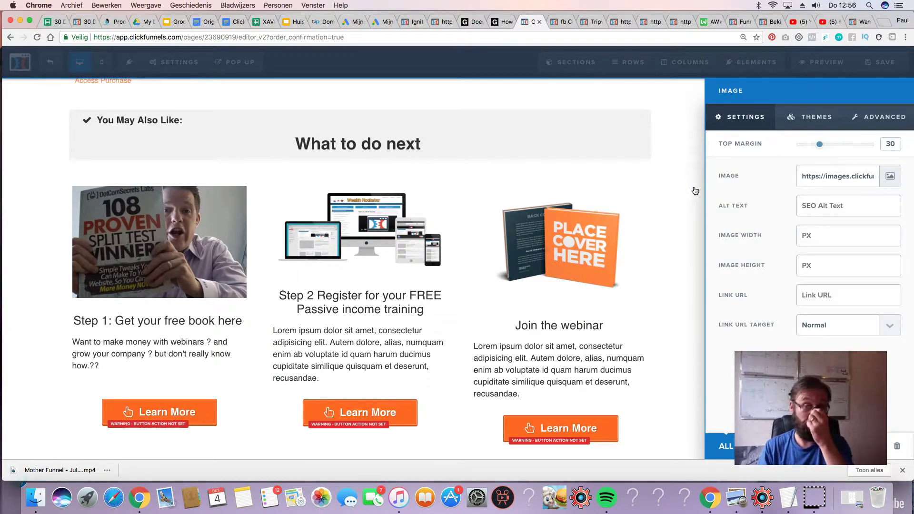
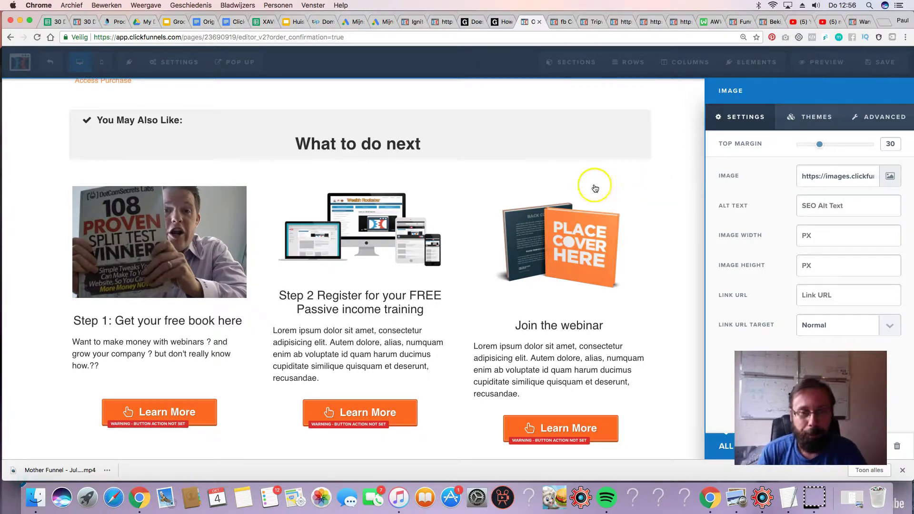
click(534, 243)
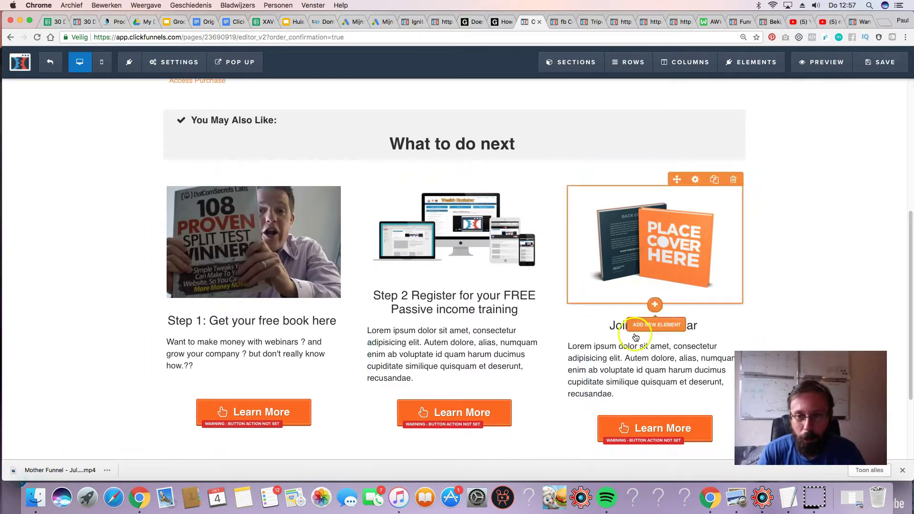
click(631, 361)
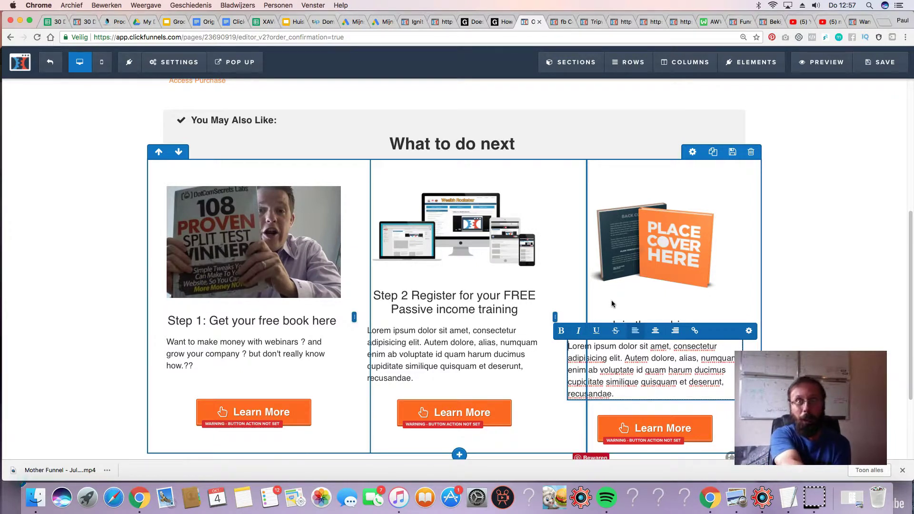
- Save the order confirmation page
click(882, 69)
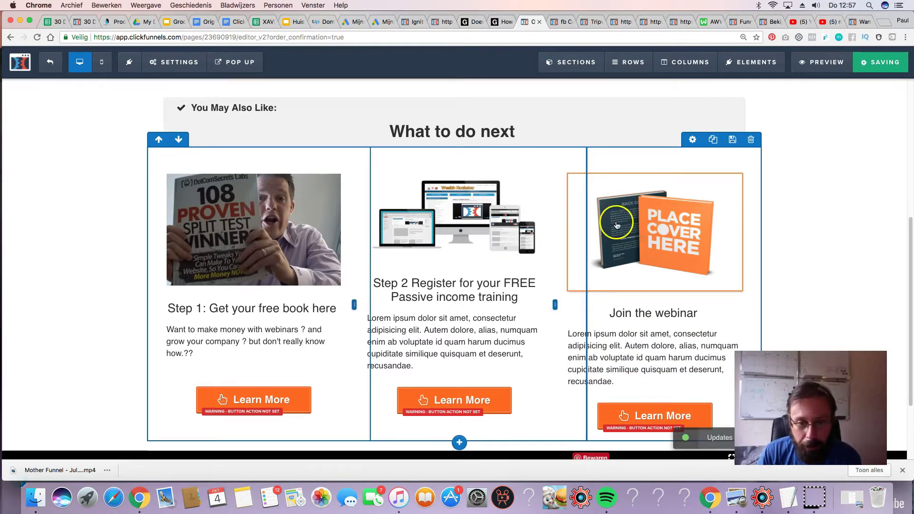
scroll(605, 200, down, 3)
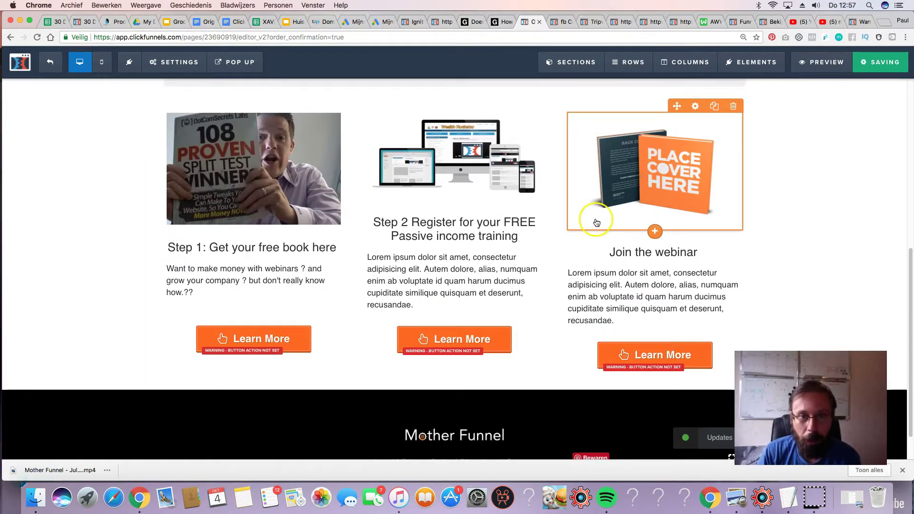
click(453, 339)
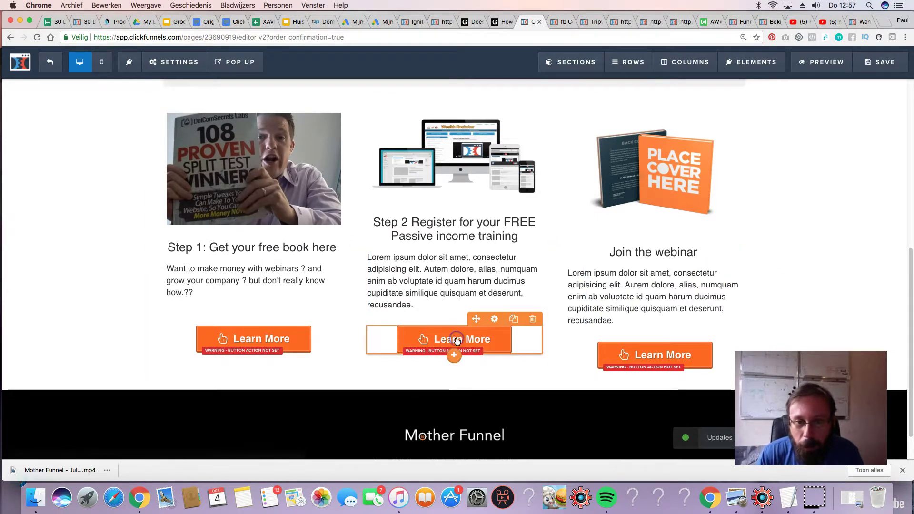
click(809, 179)
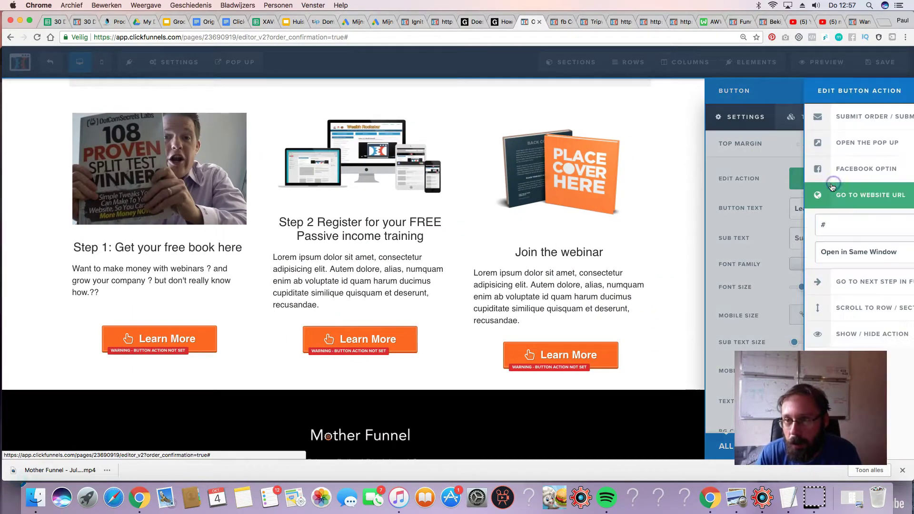
click(781, 222)
text(htt)
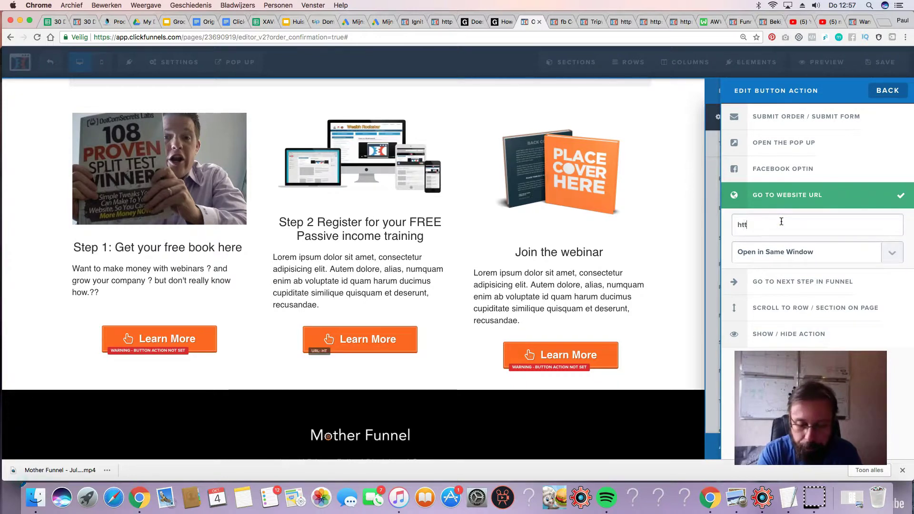
text(ps://www.wealth)
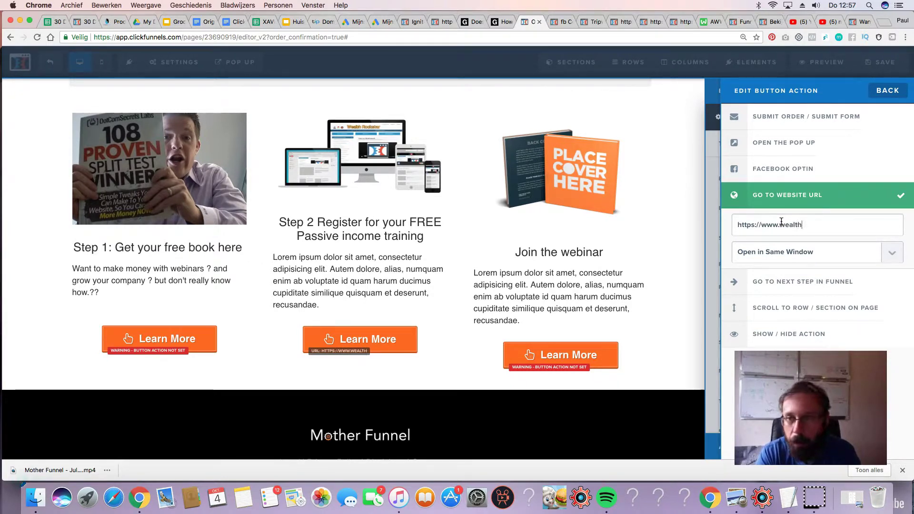
text(rockstar.com)
click(751, 256)
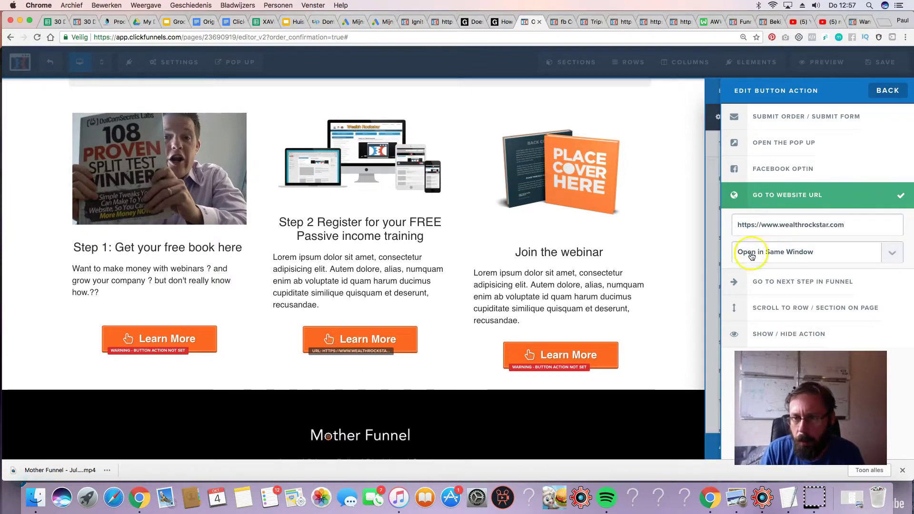
click(757, 262)
click(600, 290)
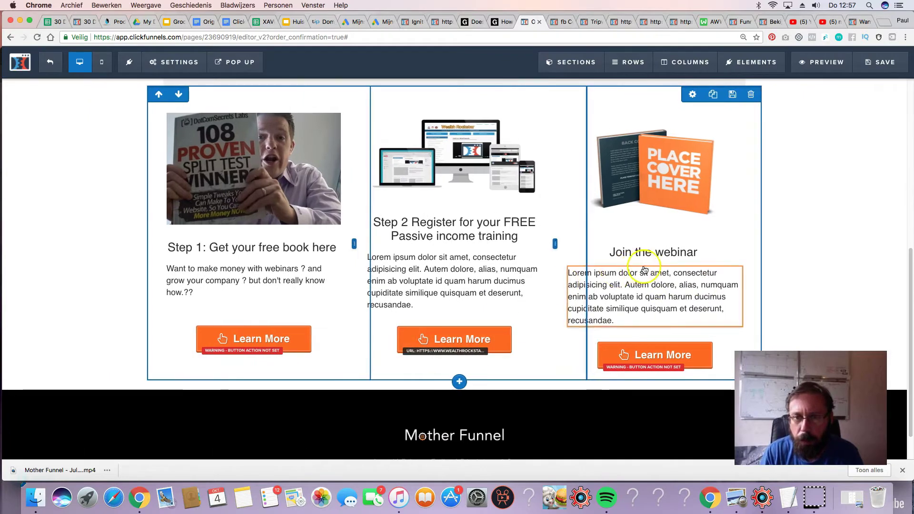
scroll(514, 347, down, 1)
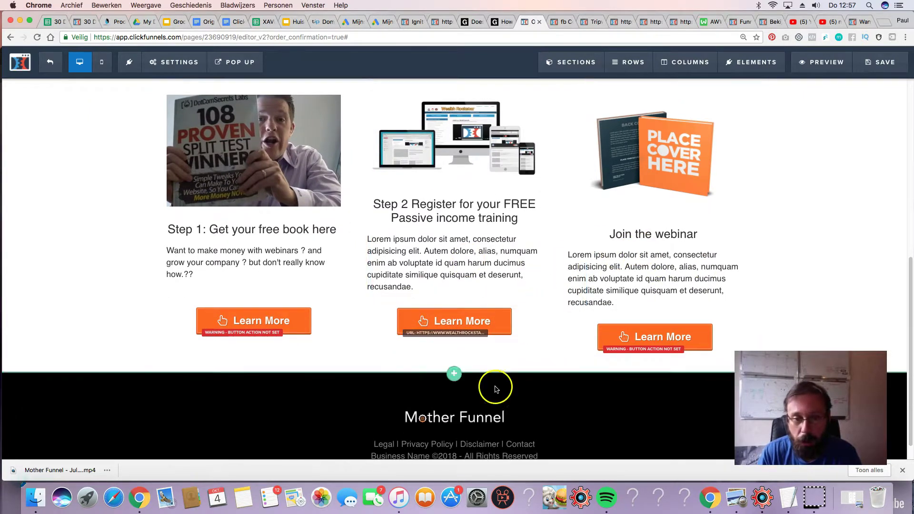
click(482, 415)
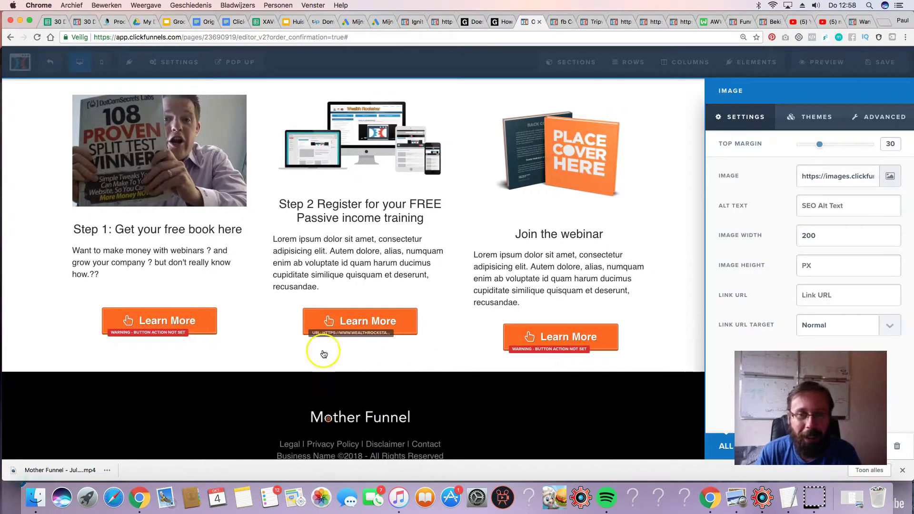
click(595, 290)
scroll(377, 292, up, 5)
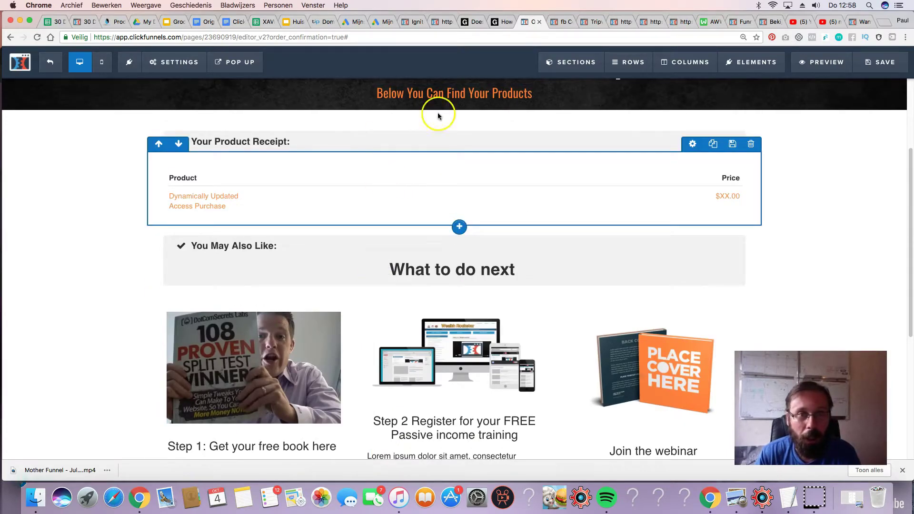
- Make the "Step 1:" and "Step 2" prefixes bold in the first two product names
scroll(428, 224, down, 8)
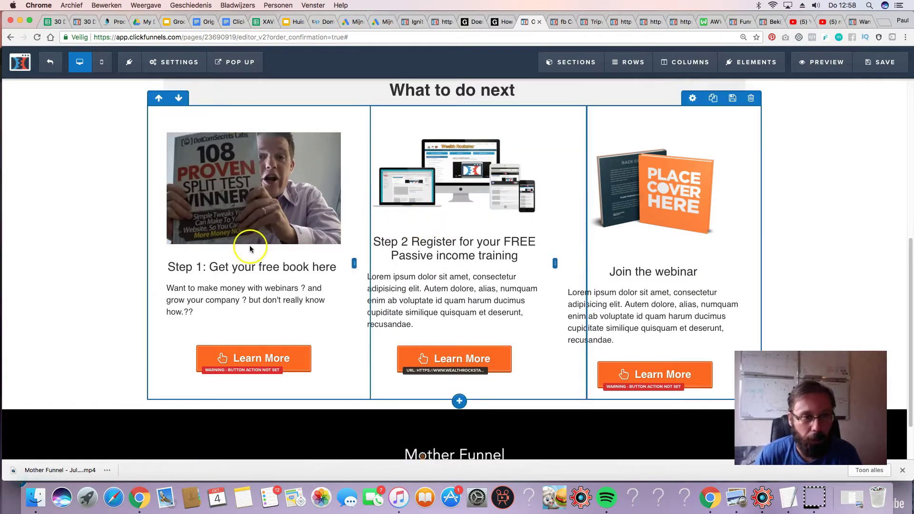
click(180, 269)
double_click(190, 267)
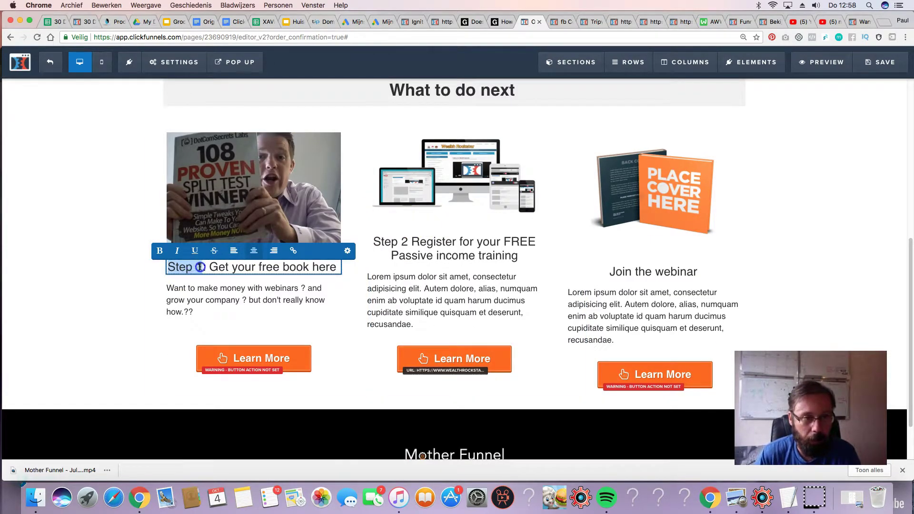
key(super+b)
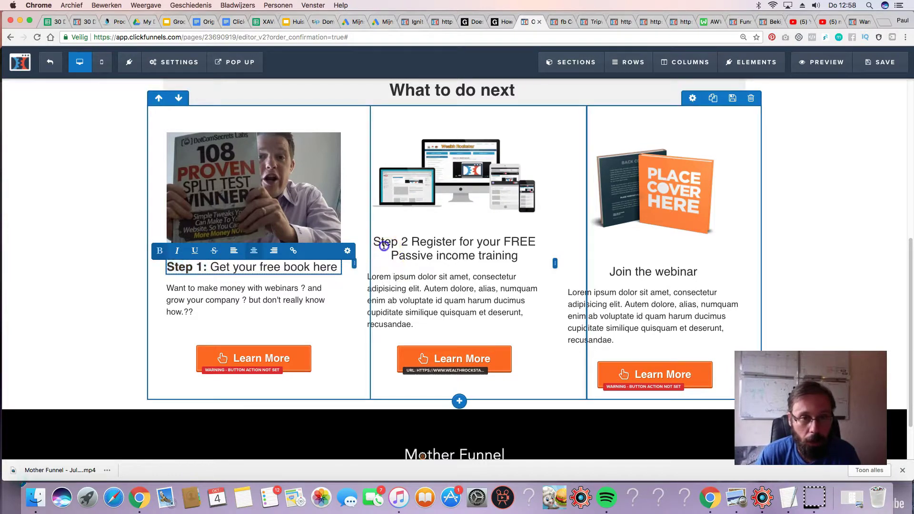
click(380, 241)
double_click(382, 244)
drag(383, 243, 405, 244)
key(super+b)
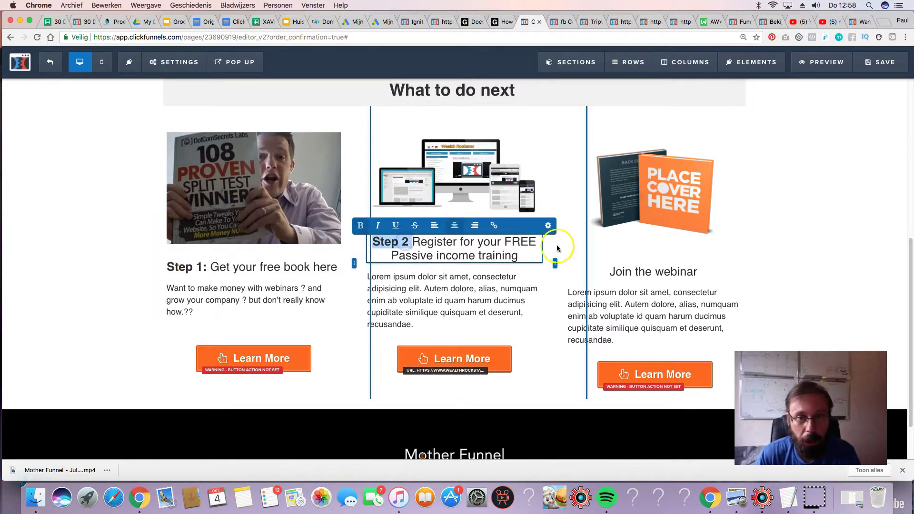
- Prefix the third product's name, "Join the webinar", with "Step 3:"
click(620, 270)
click(613, 274)
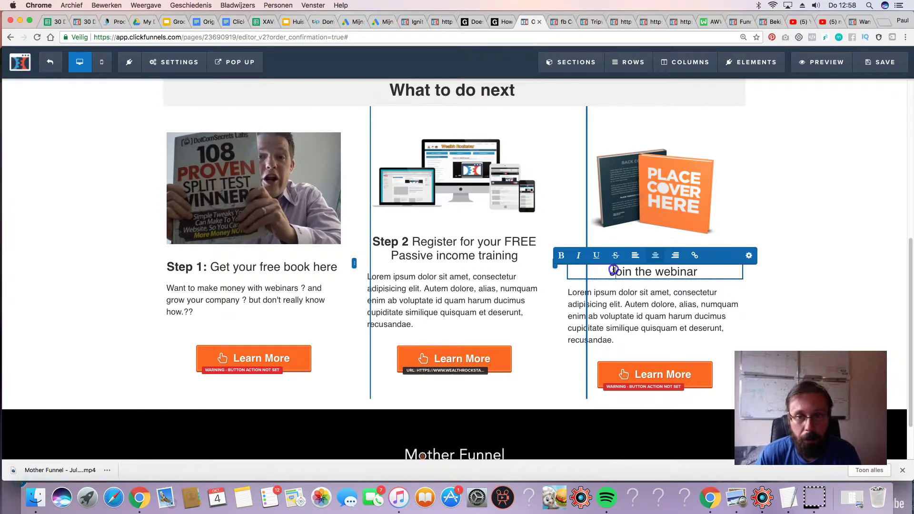
text(Steps)
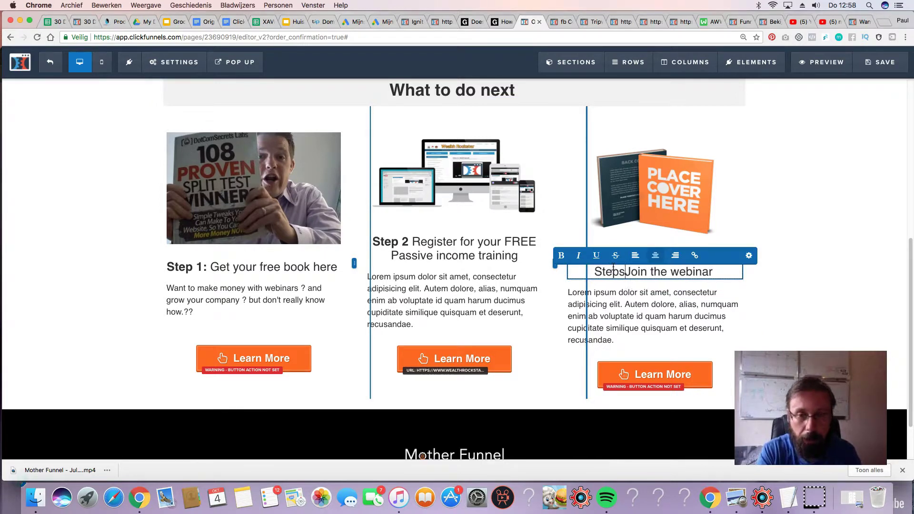
key(BackSpace)
text(3:)
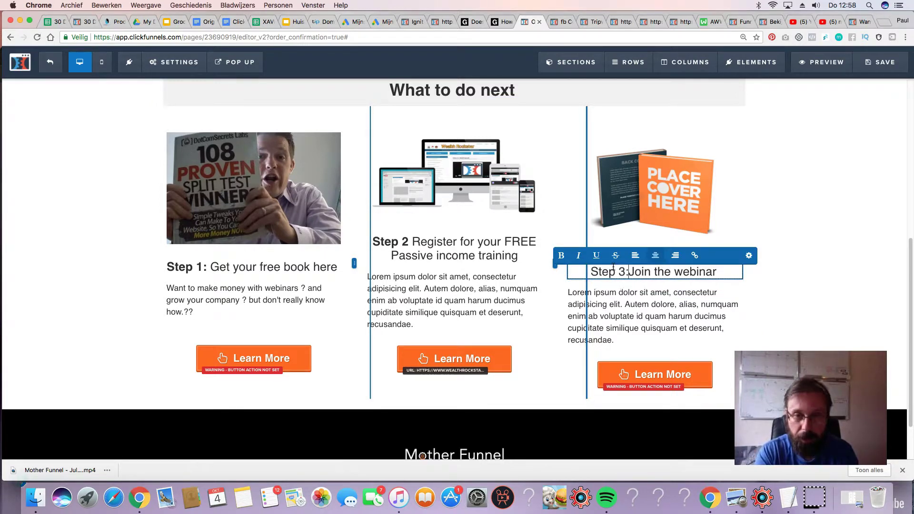
- Add a video element beneath the "Below You Can Find Your Products" sub-headline
scroll(438, 198, up, 7)
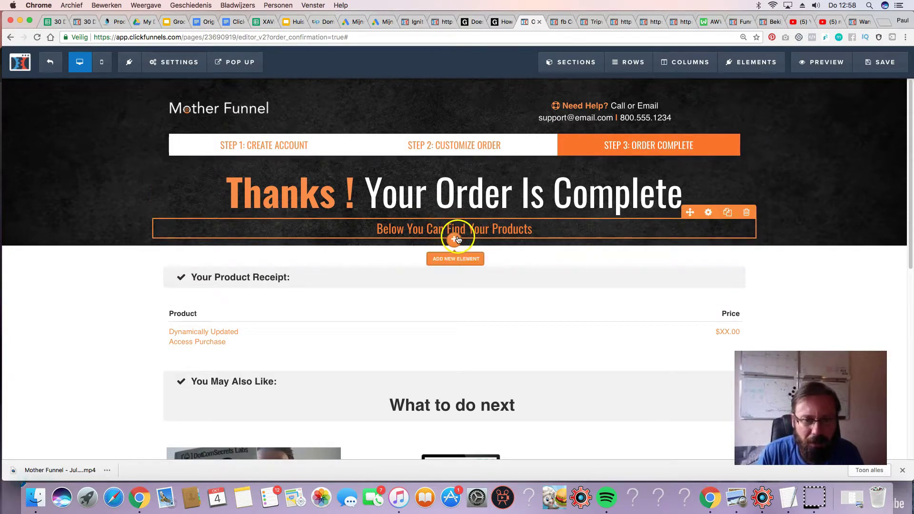
click(455, 239)
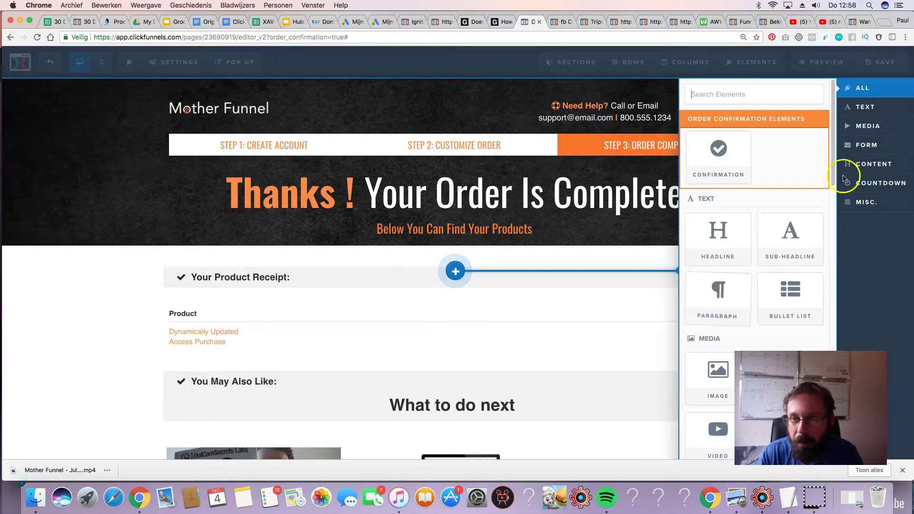
click(869, 126)
click(725, 233)
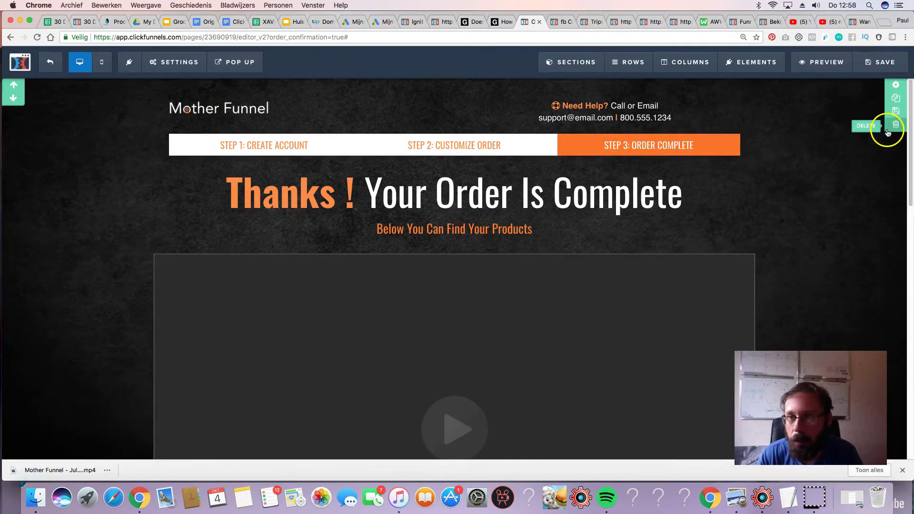
- Set the new video element's width to Half Width
click(711, 249)
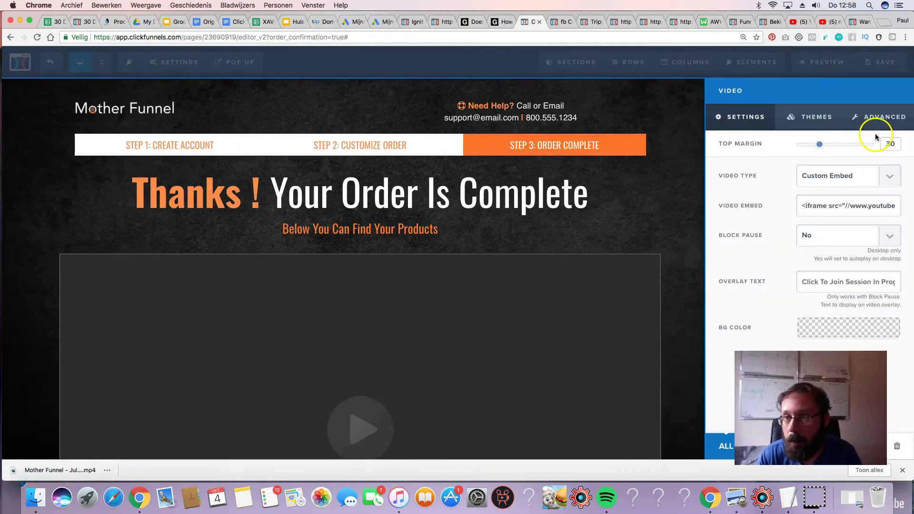
click(879, 125)
click(837, 176)
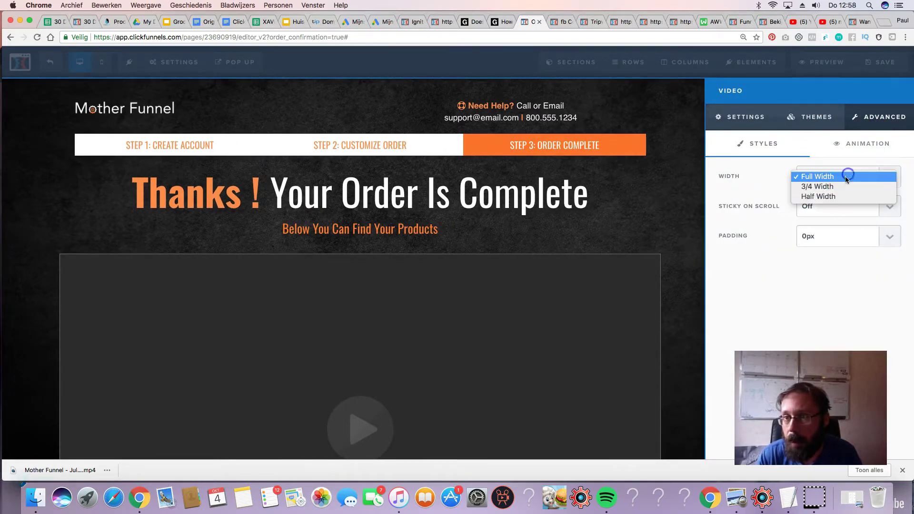
click(836, 196)
click(528, 262)
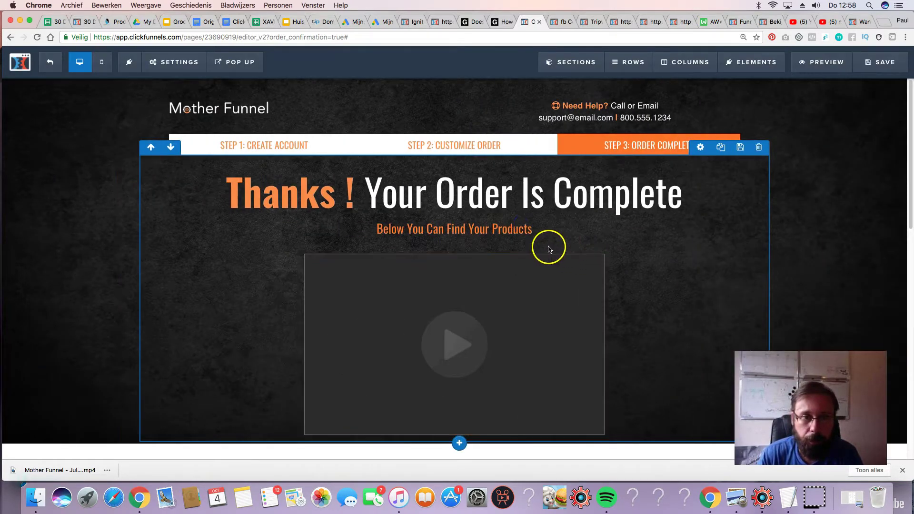
- Review the order confirmation page from the headline and video through the product receipt to the "What to do next" steps
scroll(455, 241, down, 3)
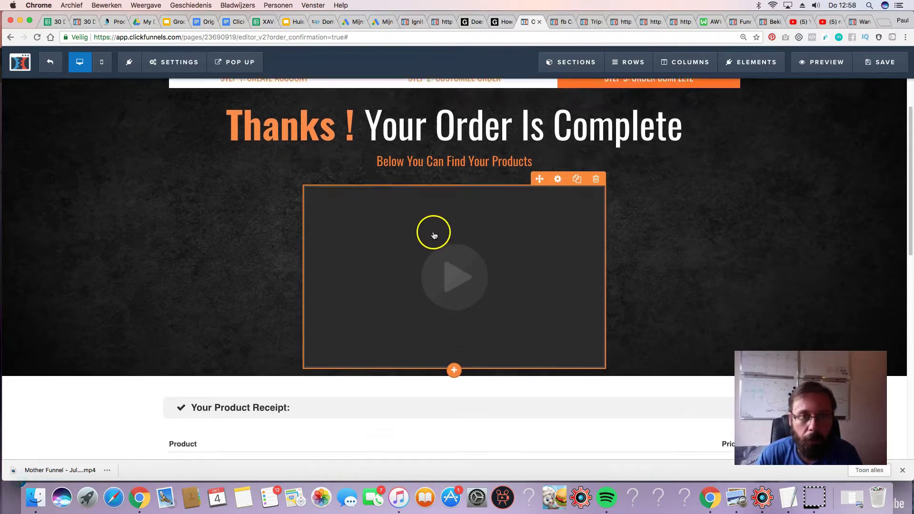
scroll(434, 231, up, 3)
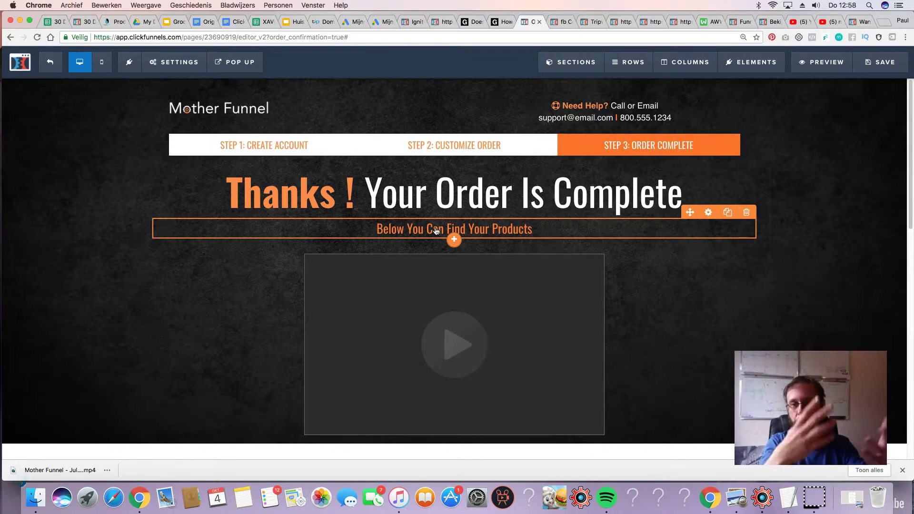
click(441, 214)
click(436, 222)
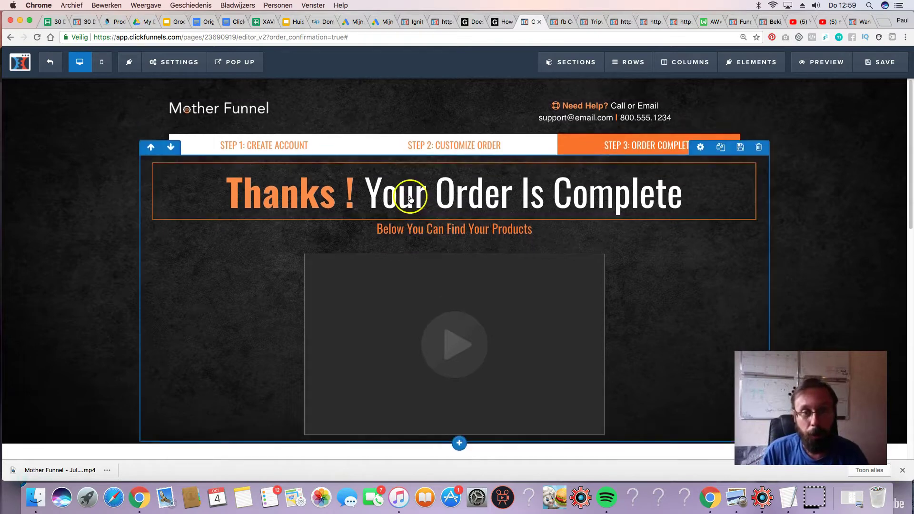
scroll(407, 193, down, 3)
scroll(229, 395, down, 4)
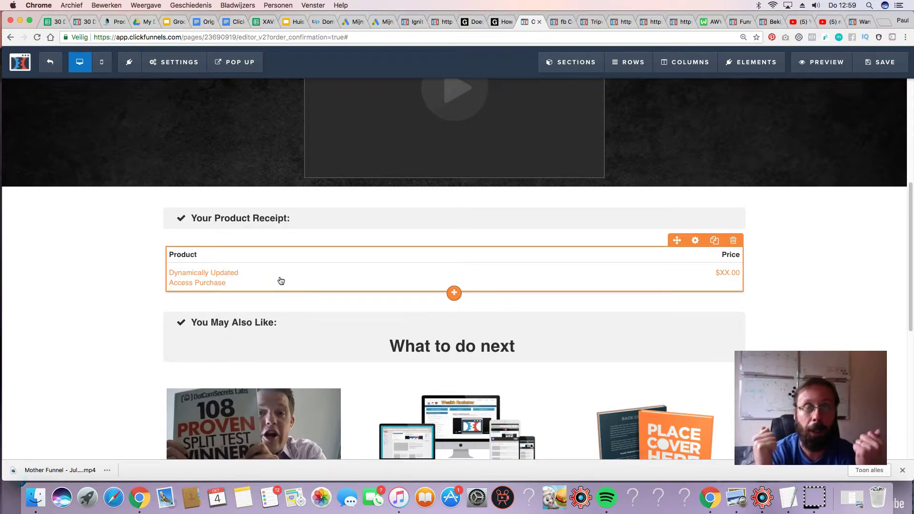
scroll(262, 293, up, 1)
scroll(248, 309, down, 4)
scroll(233, 328, down, 3)
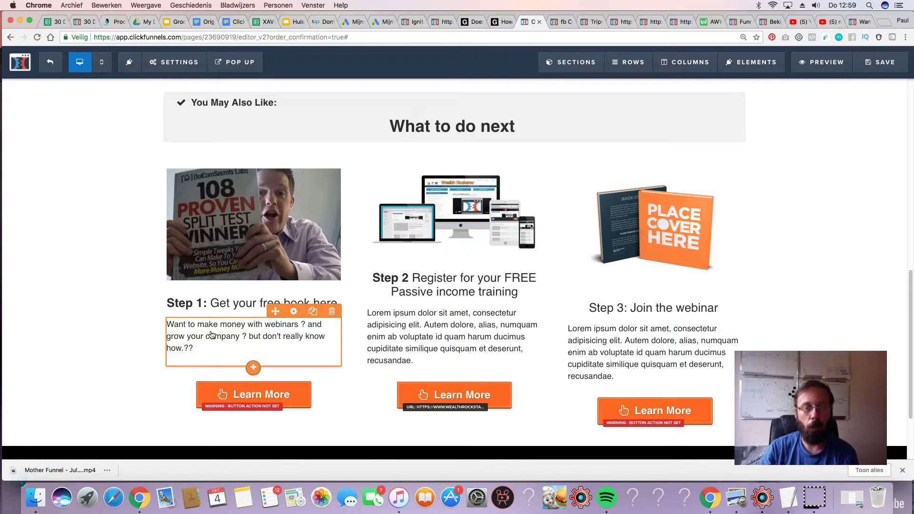
scroll(219, 333, down, 1)
click(226, 320)
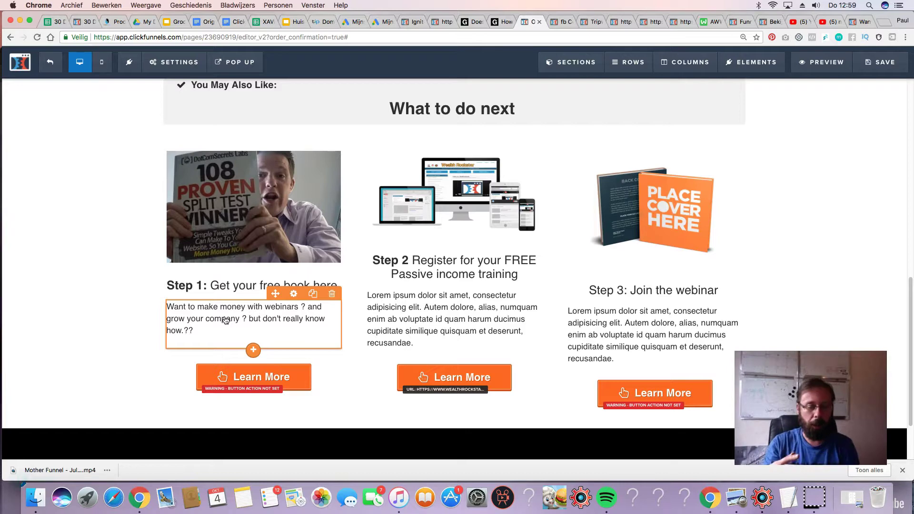
- Switch to the AWW whiteboard, write "1 step" above the optin funnel sketch and draw a curved arrow towards "Web"
click(705, 22)
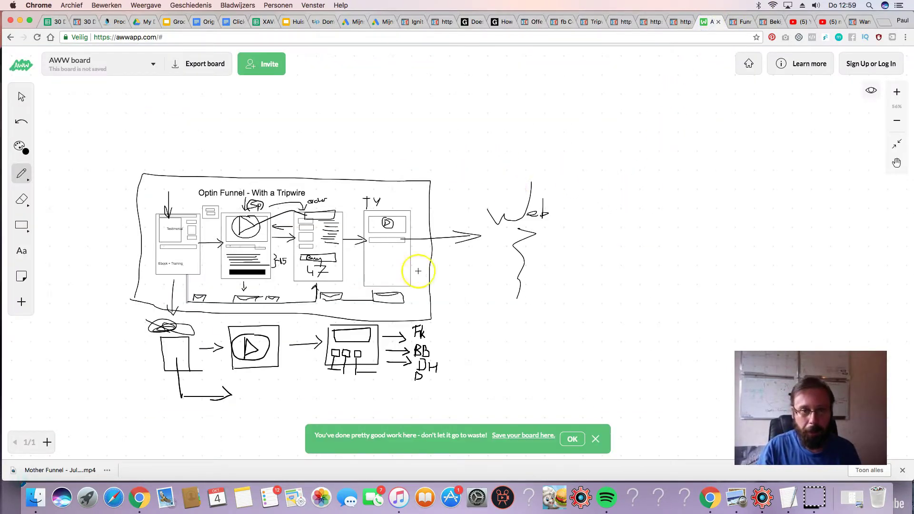
drag(225, 121, 225, 155)
drag(245, 111, 251, 119)
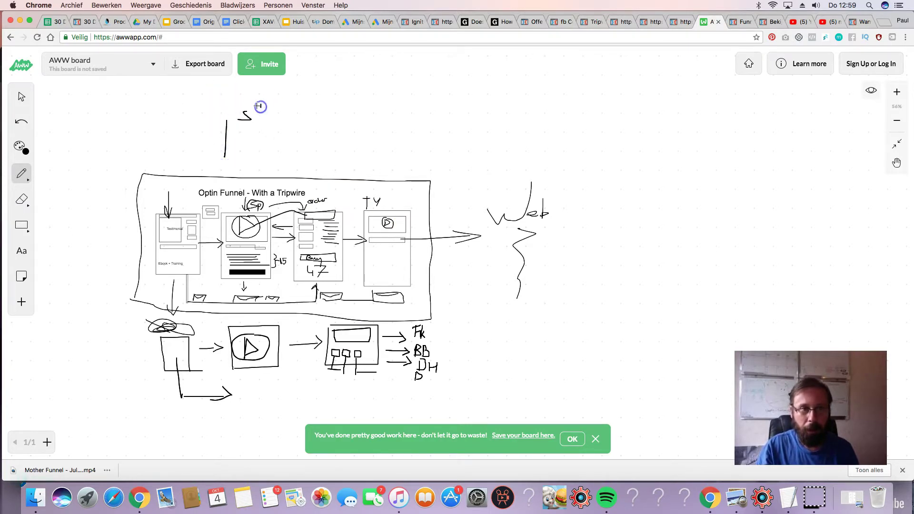
mouse_move(260, 106)
mouse_down()
mouse_move(262, 131)
mouse_move(267, 115)
mouse_move(283, 132)
mouse_up()
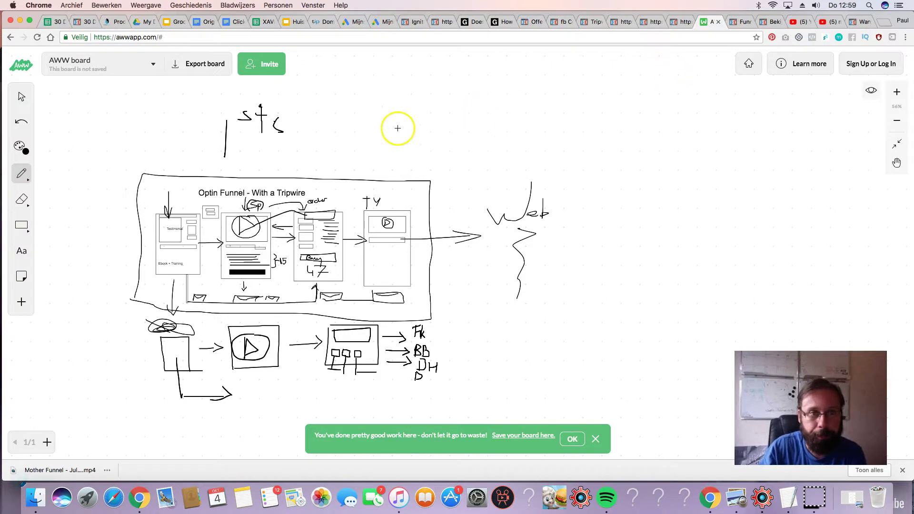
mouse_move(295, 126)
mouse_down()
mouse_move(292, 137)
mouse_move(300, 127)
mouse_move(508, 138)
mouse_move(514, 147)
mouse_move(470, 136)
mouse_up()
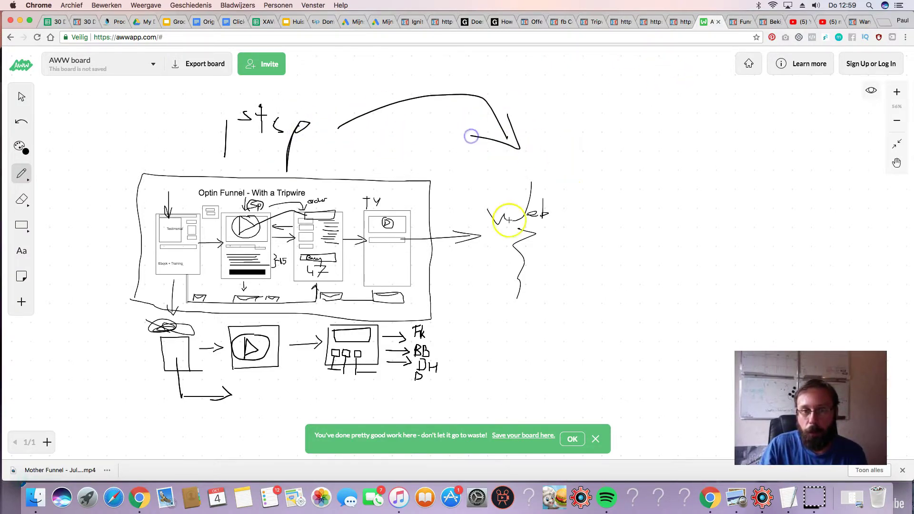
- Sketch a small arrow mark below the lower funnel and write "997 — 2999" beside "Web", with a wavy vertical line through the dash
mouse_move(301, 388)
mouse_down()
mouse_move(302, 414)
mouse_move(323, 414)
mouse_move(328, 389)
mouse_up()
mouse_move(613, 238)
mouse_down()
mouse_move(585, 241)
mouse_move(609, 284)
mouse_up()
mouse_move(636, 231)
mouse_down()
mouse_move(638, 285)
mouse_move(668, 243)
mouse_move(659, 275)
mouse_move(687, 249)
mouse_move(757, 244)
mouse_move(790, 256)
mouse_move(808, 239)
mouse_move(814, 275)
mouse_up()
mouse_move(812, 238)
mouse_down()
mouse_move(831, 241)
mouse_move(840, 267)
mouse_up()
drag(850, 234, 860, 288)
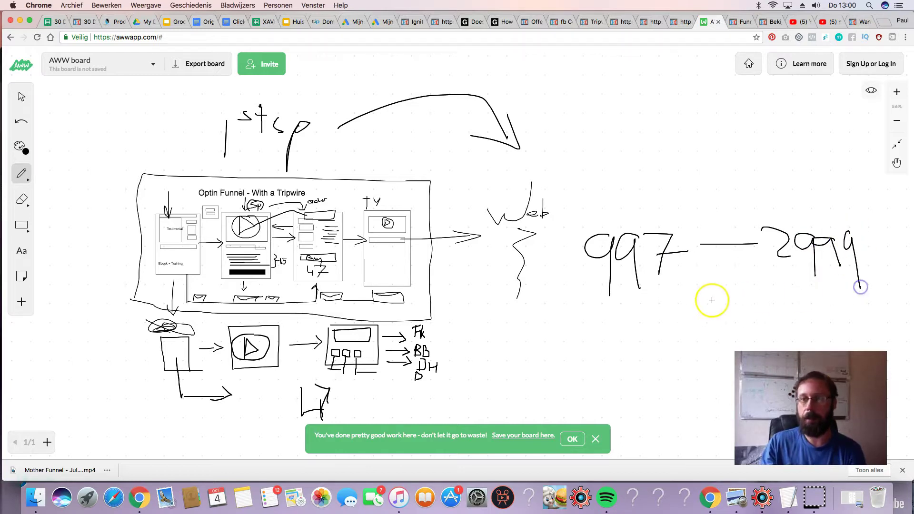
mouse_move(719, 153)
mouse_down()
mouse_move(742, 196)
mouse_move(739, 340)
mouse_up()
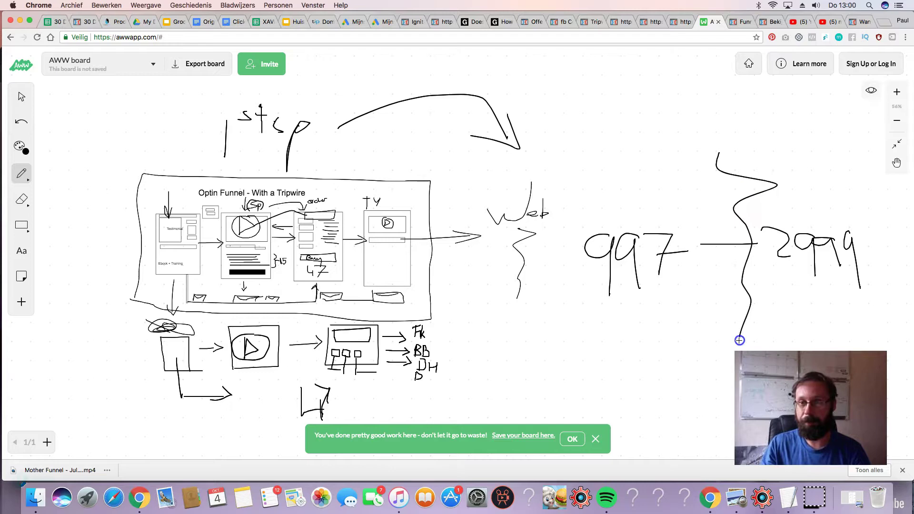
- Switch back to the ClickFunnels order confirmation editor and replace the Step 3 placeholder paragraph with "DONT miss this exclusive masterclass.."
click(736, 22)
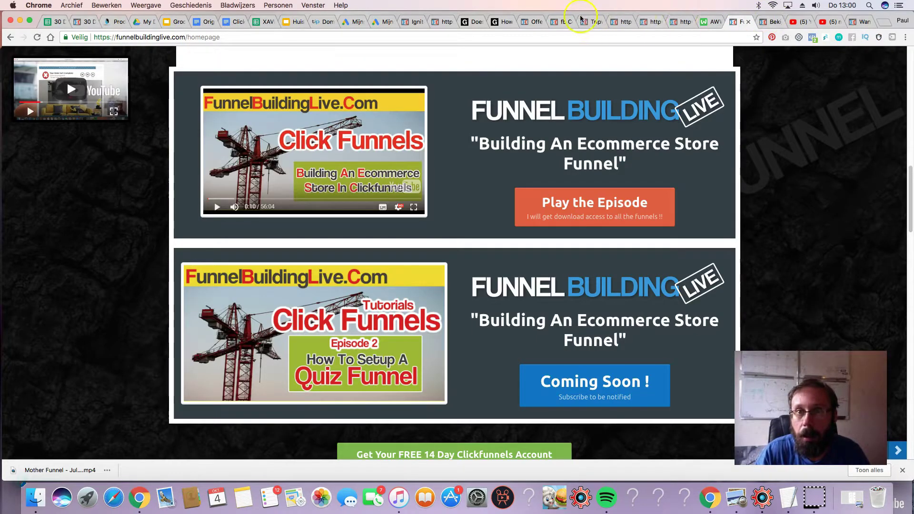
click(532, 21)
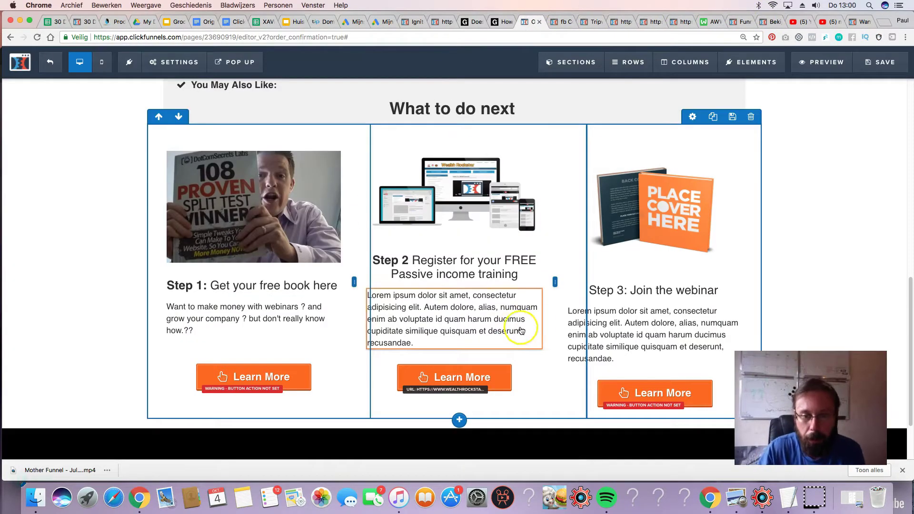
click(634, 404)
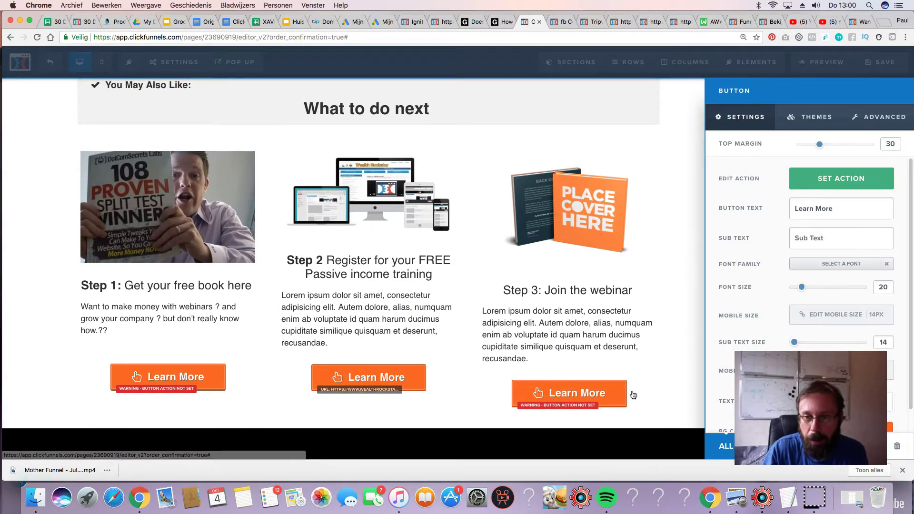
click(622, 337)
triple_click(649, 333)
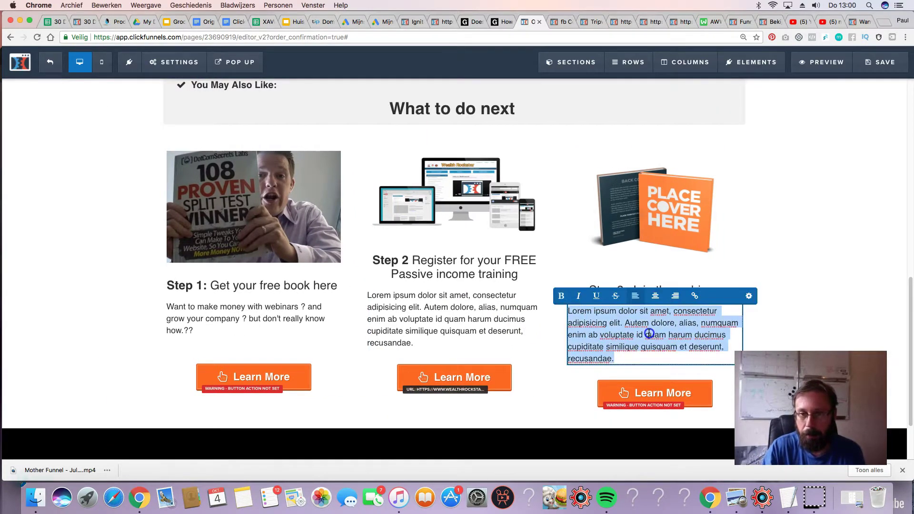
text(DON)
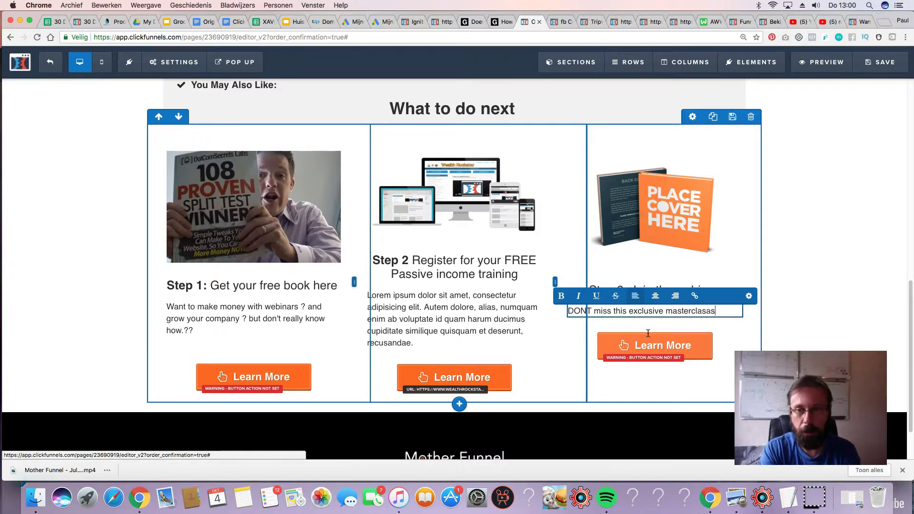
text(.)
- Add a second line to the Step 3 description: "This will show you how to do ........what they want **result** . Without **** what they fear ***"
key(Return)
text(Th)
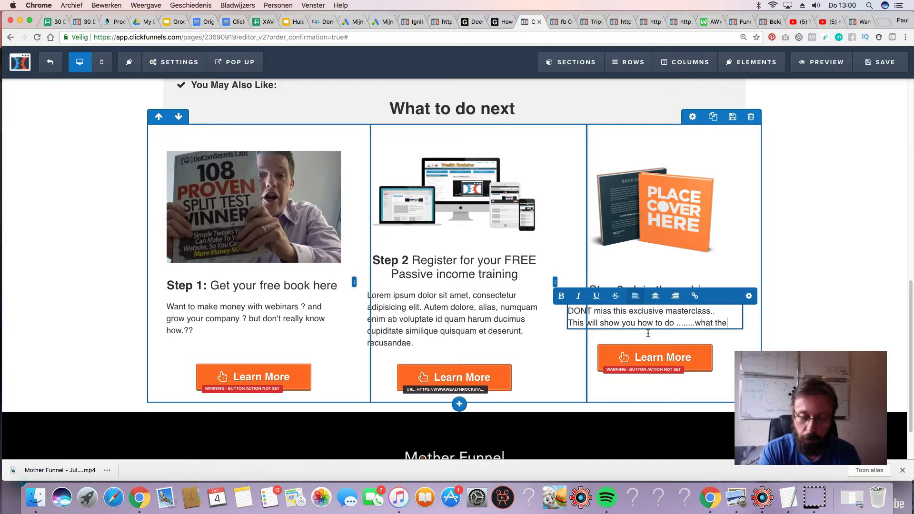
text(ant  **result** .  Without *)
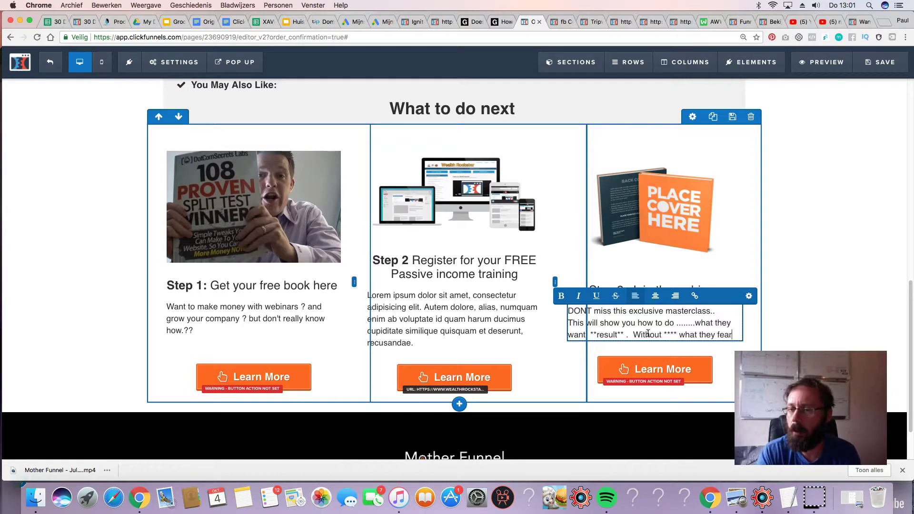
text(***)
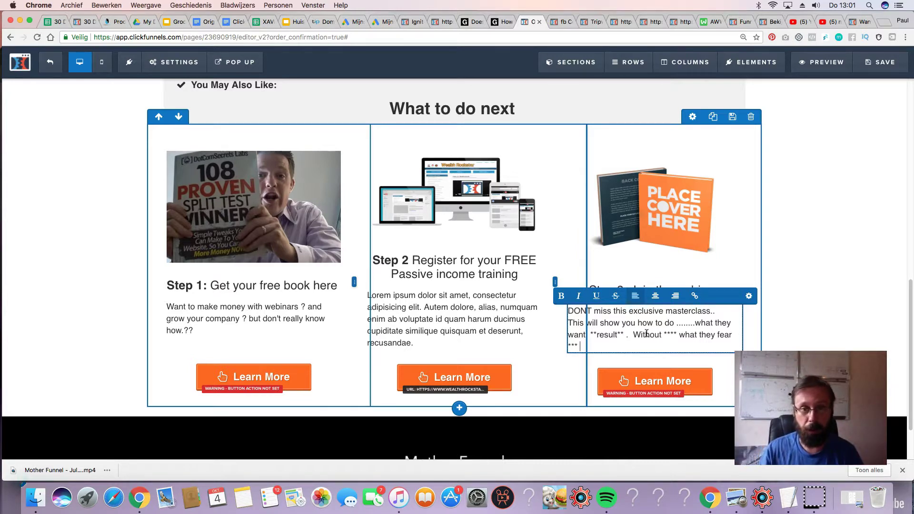
- Move the Step 3 book cover image into the Step 2 column and back above the "Step 3: Join the webinar" heading
mouse_move(680, 202)
mouse_down()
mouse_move(455, 205)
mouse_move(453, 219)
mouse_up()
drag(476, 181, 443, 212)
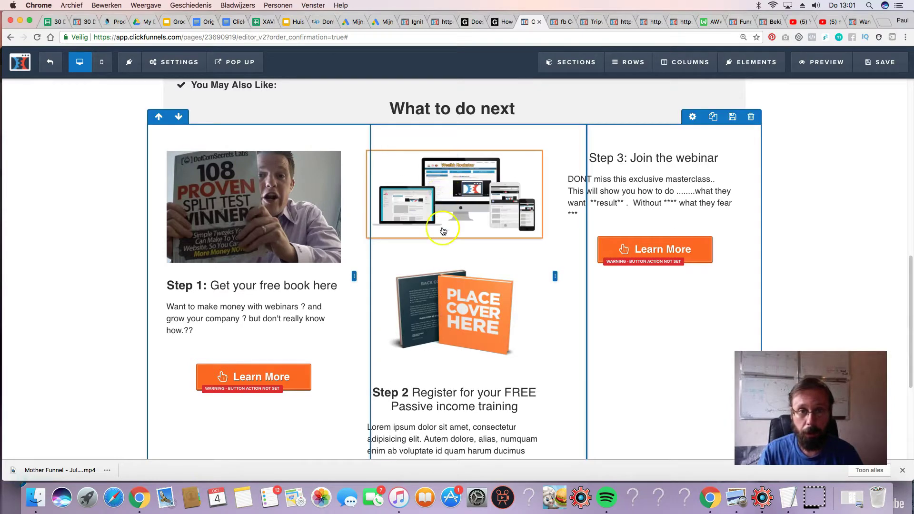
drag(466, 309, 662, 158)
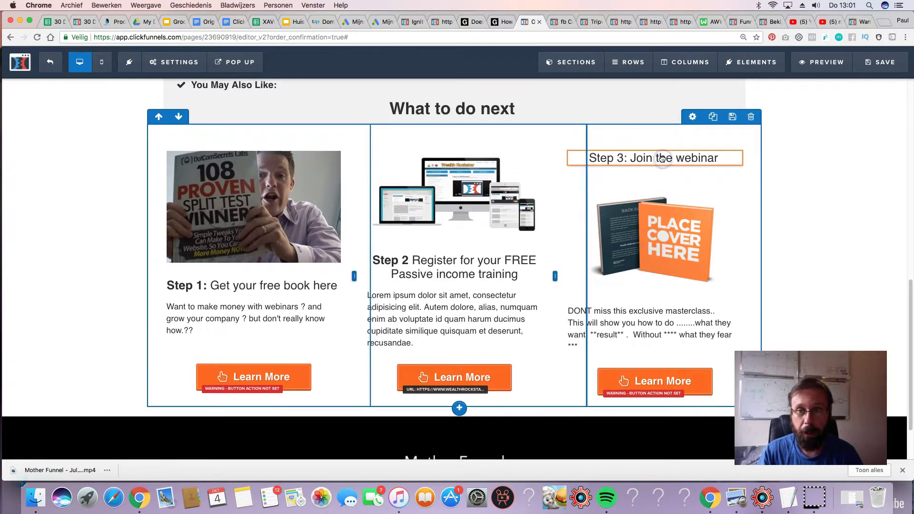
drag(675, 238, 673, 154)
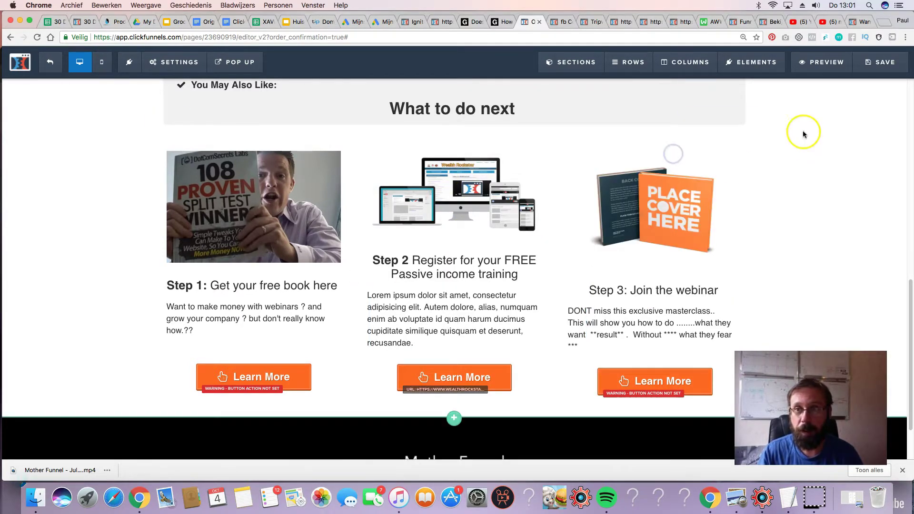
- Save the order confirmation page and delete the Mother Funnel logo from the black footer
click(886, 63)
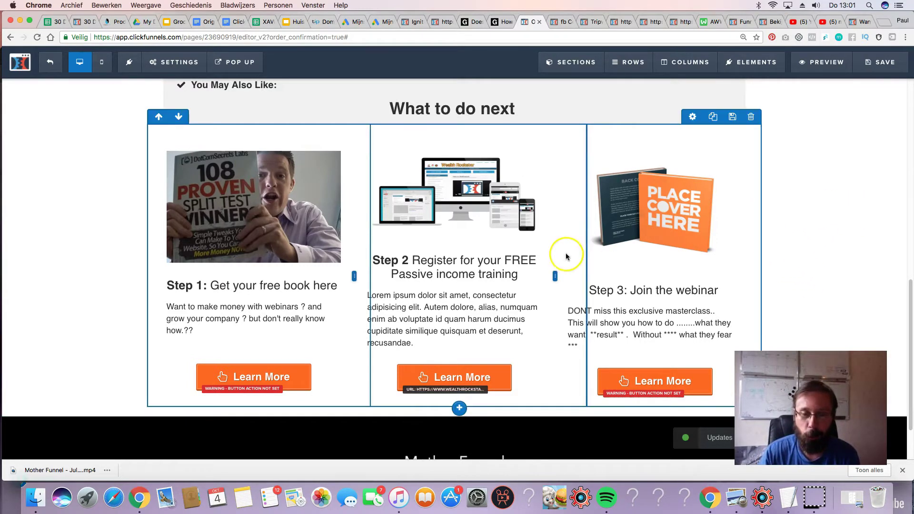
scroll(563, 253, down, 3)
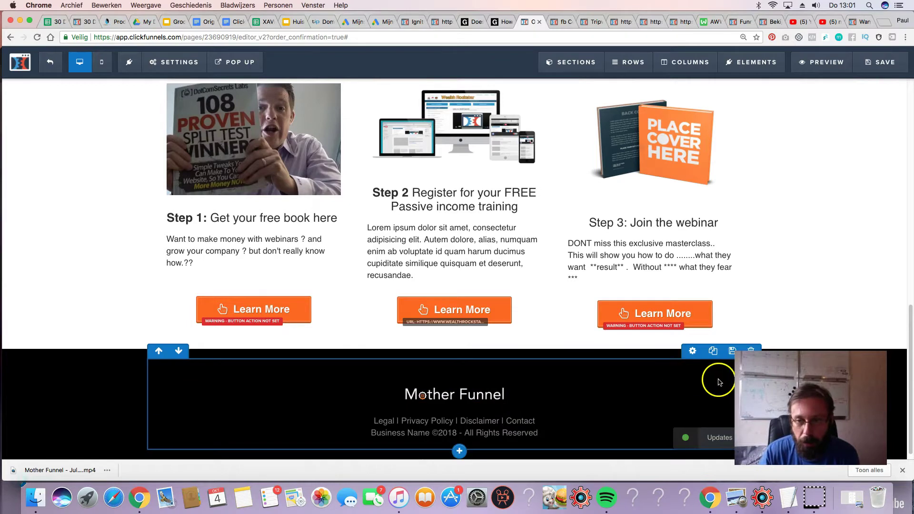
click(733, 378)
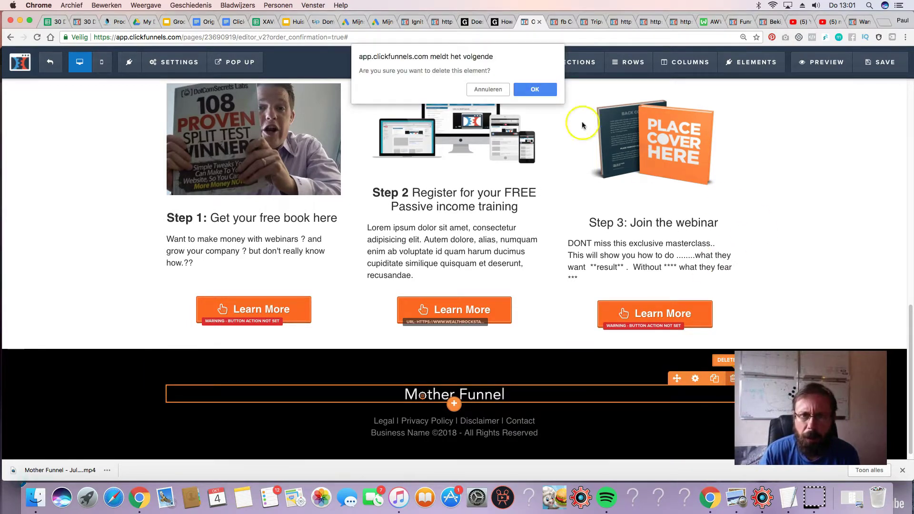
click(535, 88)
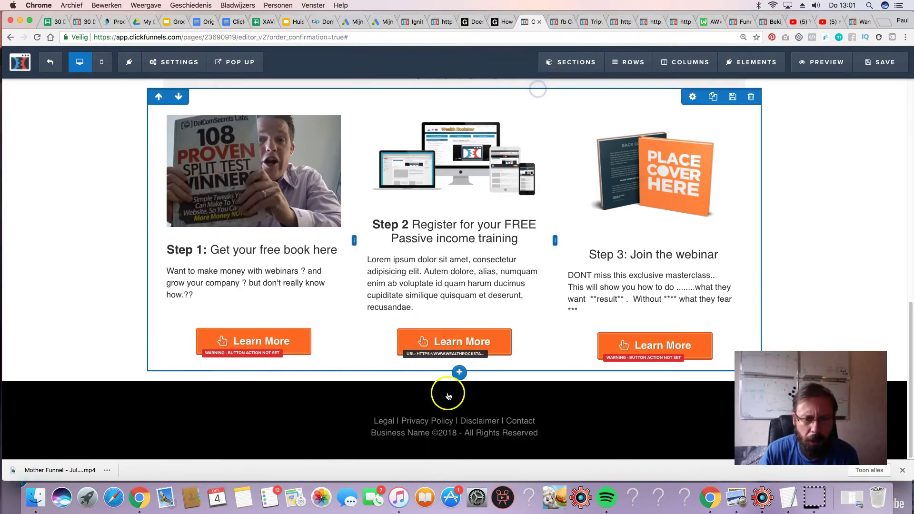
double_click(379, 436)
click(82, 418)
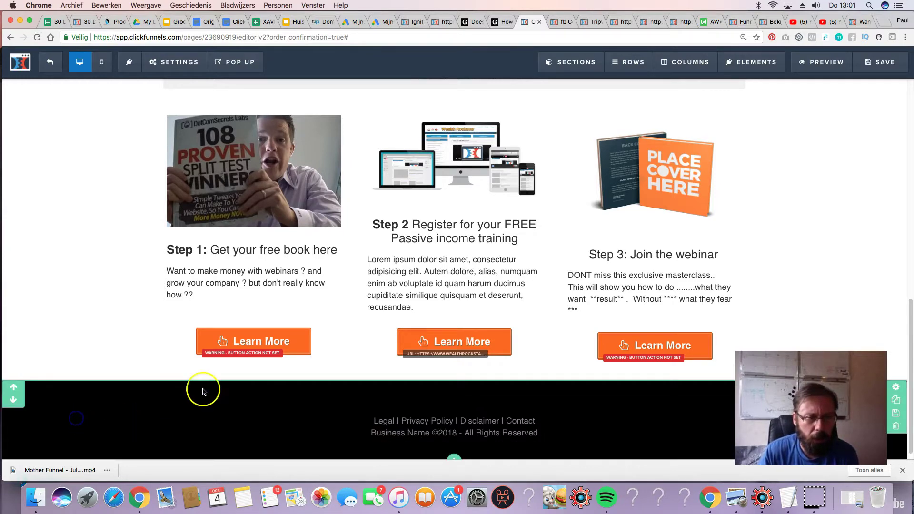
click(453, 381)
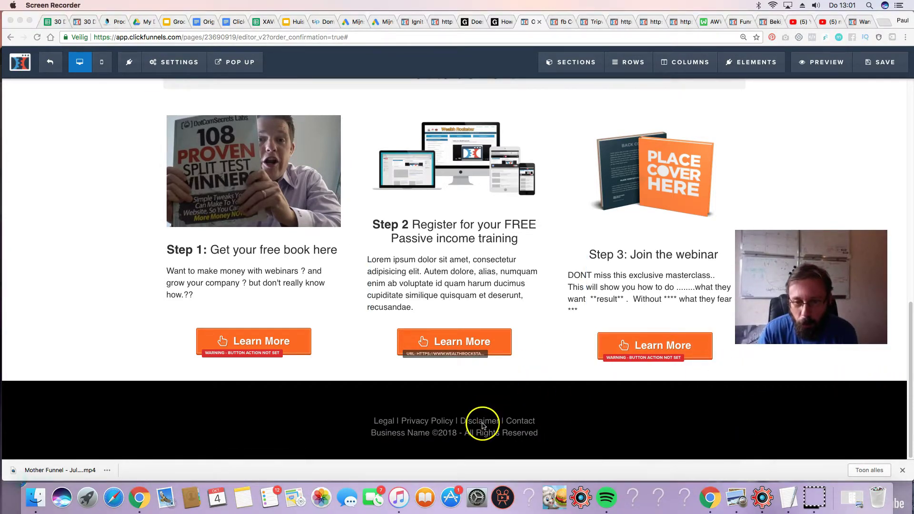
click(595, 408)
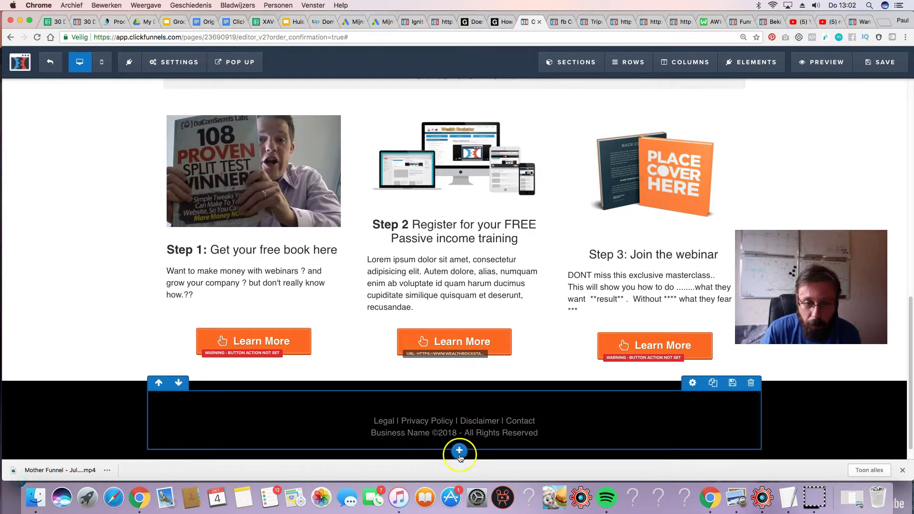
- Look through the saved sections for one to reuse at the footer of the page
click(454, 384)
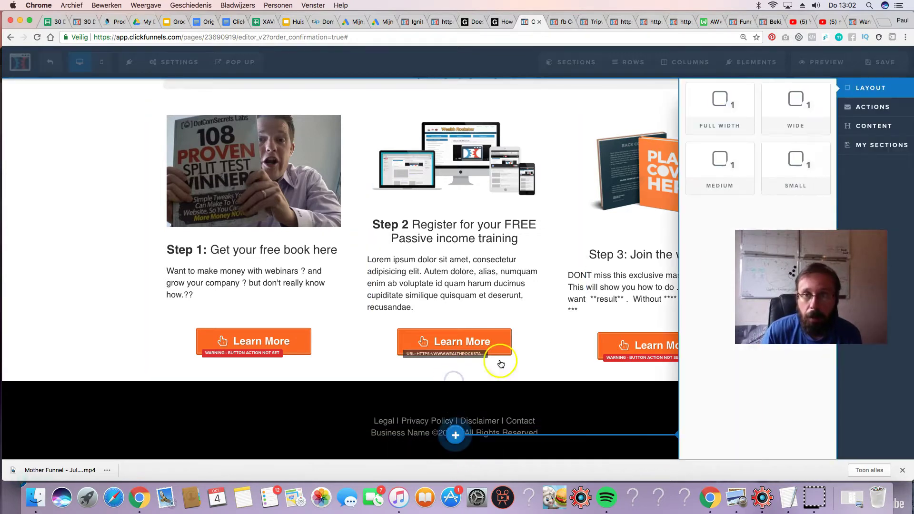
click(878, 149)
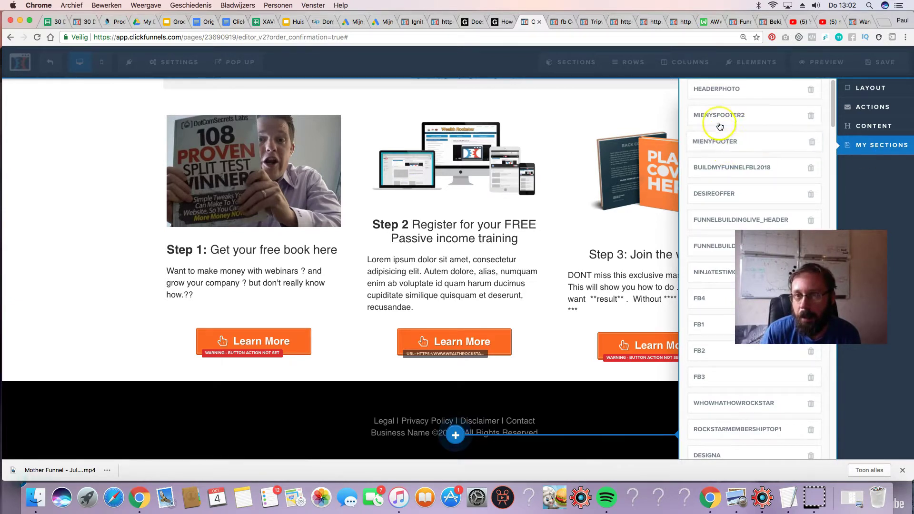
scroll(719, 295, down, 7)
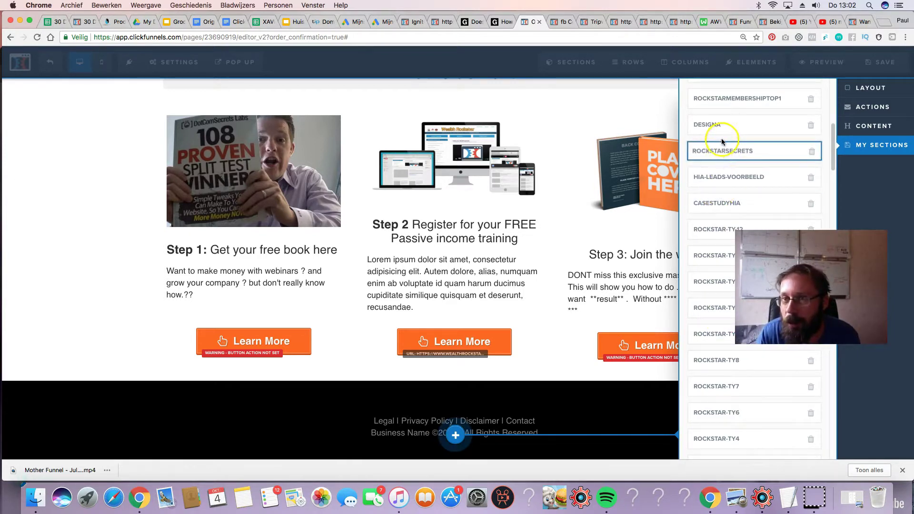
scroll(724, 147, up, 7)
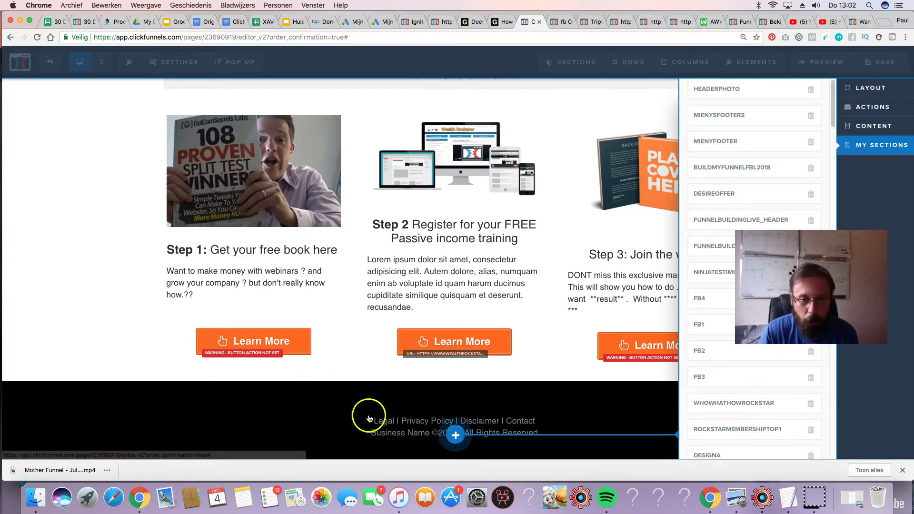
click(328, 336)
scroll(405, 331, up, 10)
scroll(404, 334, down, 10)
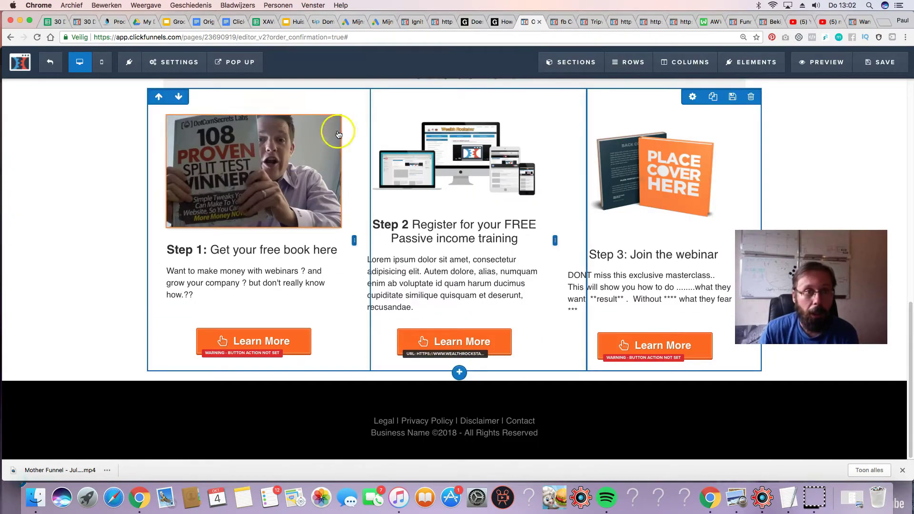
click(571, 62)
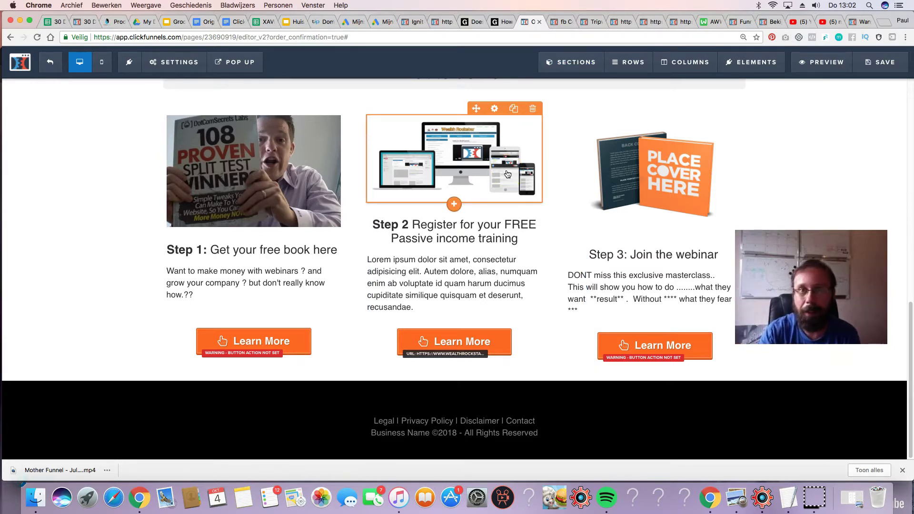
click(482, 139)
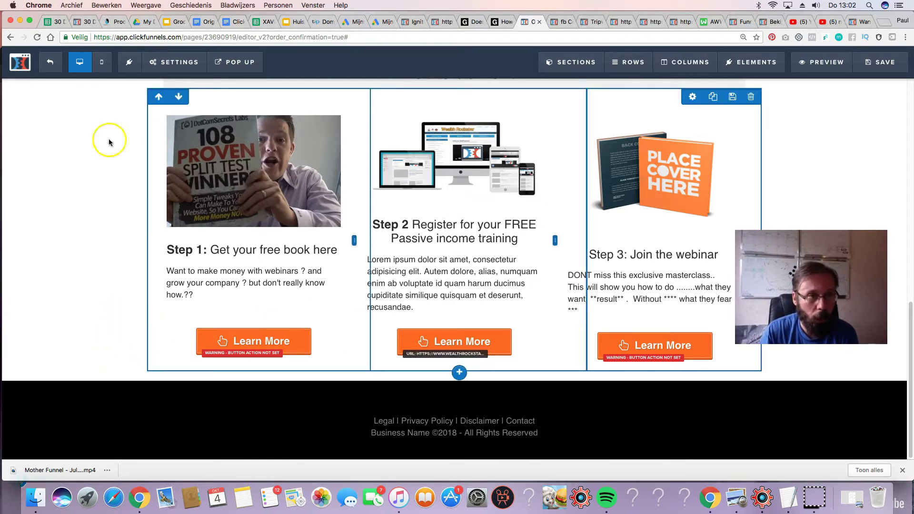
click(639, 181)
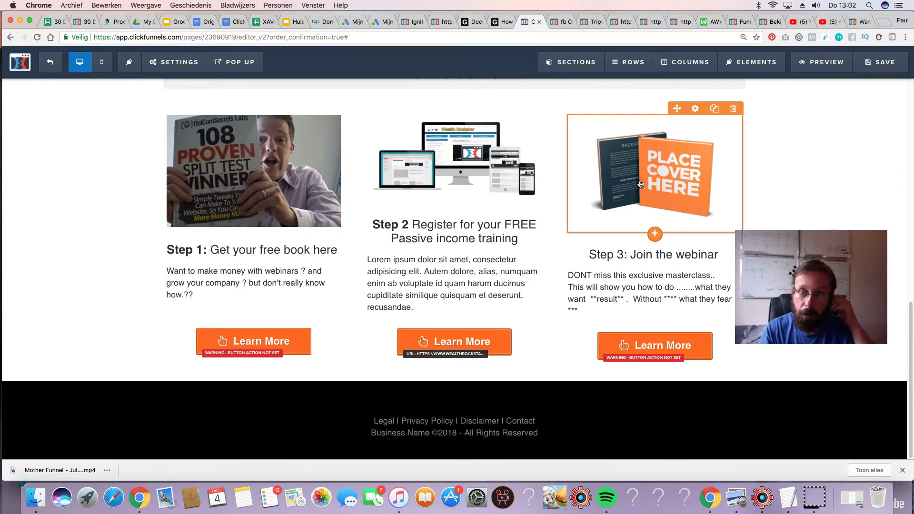
- Save the page and add a button element directly below the "What to do next" headline
click(876, 64)
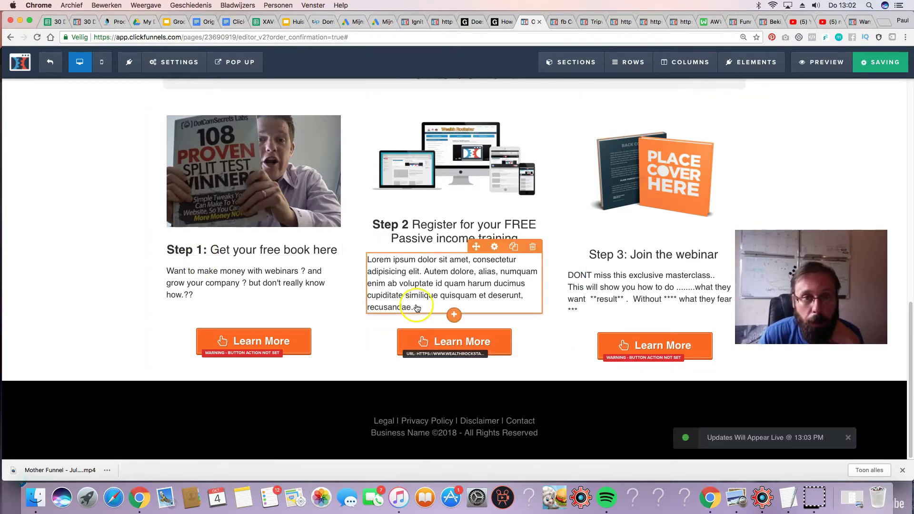
scroll(614, 221, up, 6)
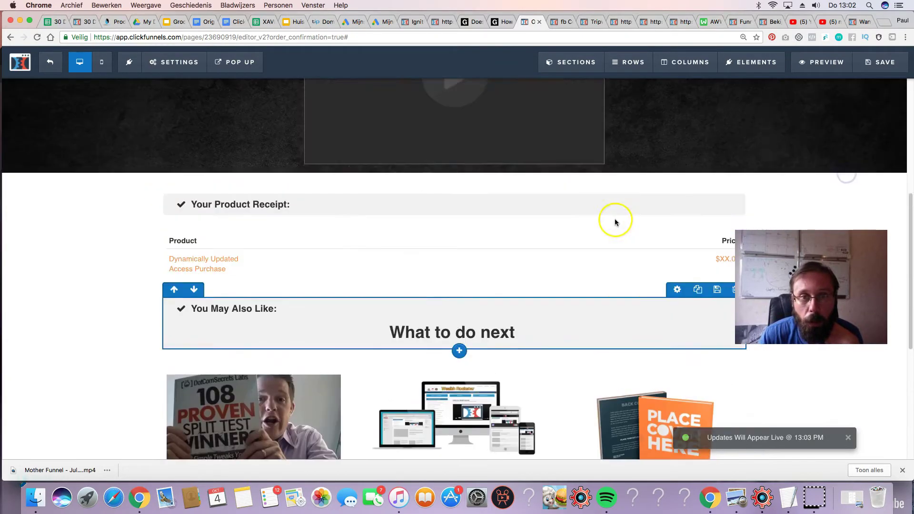
scroll(547, 222, down, 3)
scroll(540, 224, down, 1)
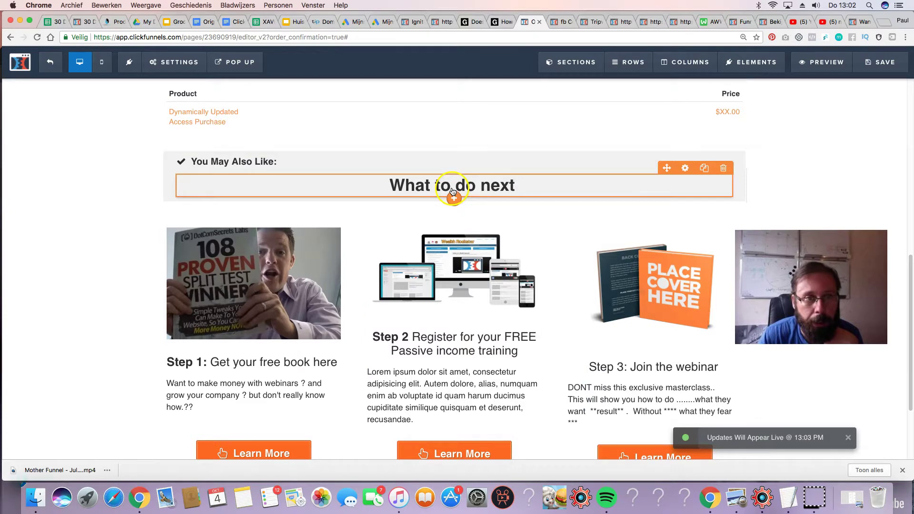
click(455, 200)
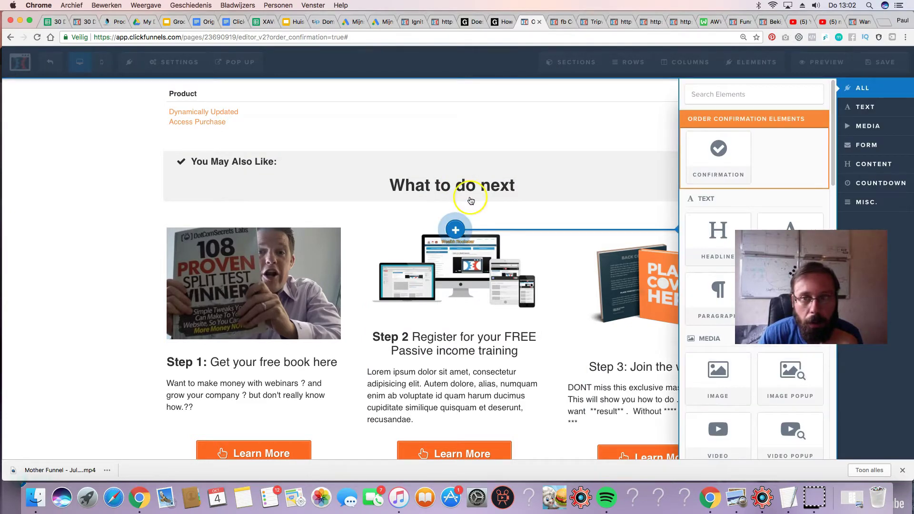
click(724, 439)
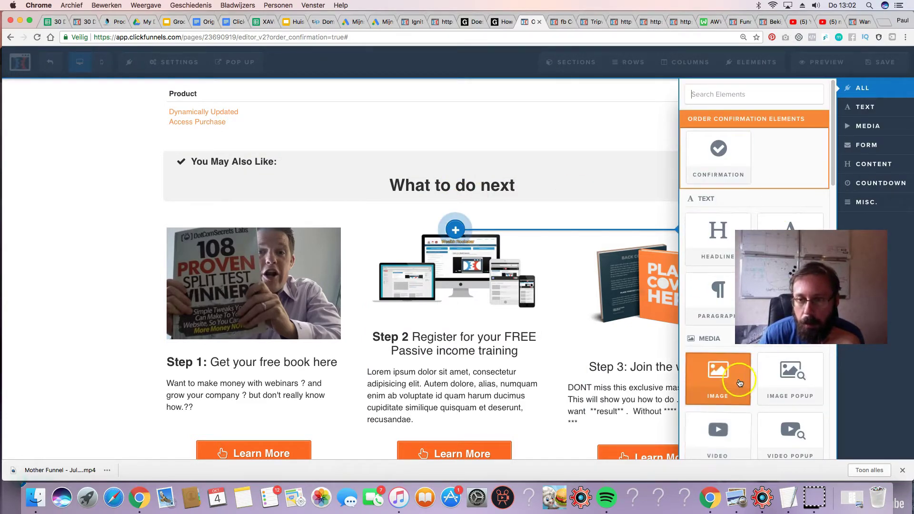
scroll(724, 374, down, 3)
scroll(724, 373, down, 2)
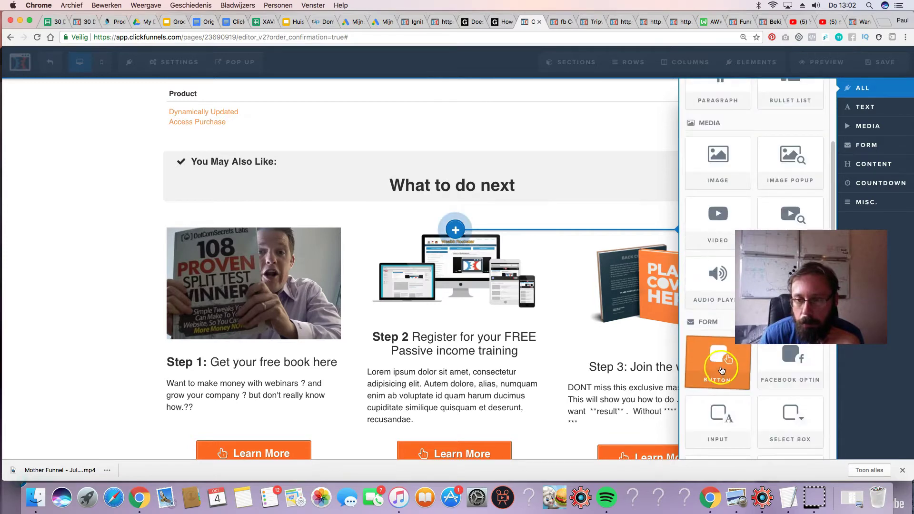
click(717, 365)
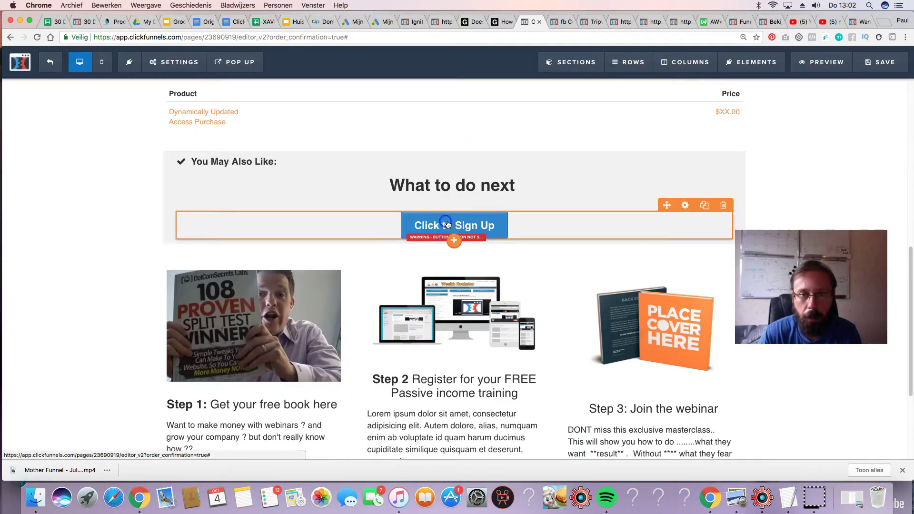
- Set the new button's text to "Register for the Masterclass"
triple_click(816, 205)
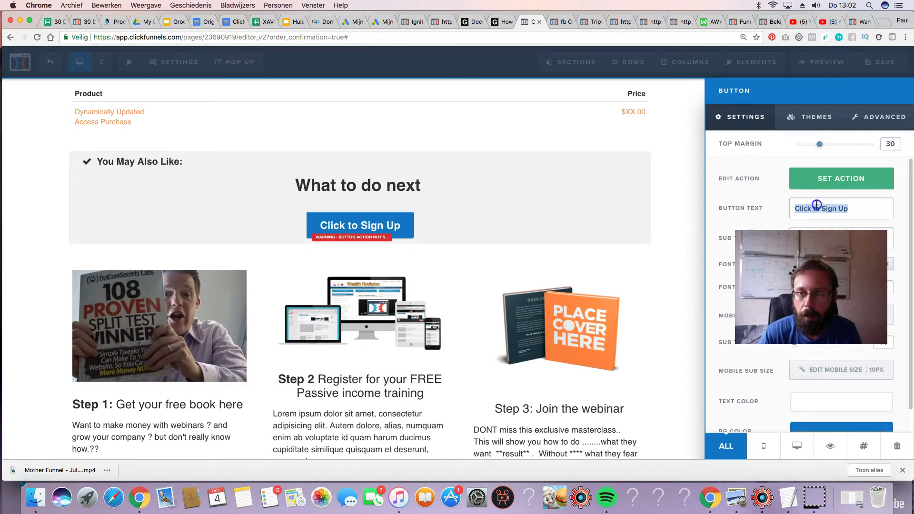
text(RE)
key(BackSpace)
key(BackSpace)
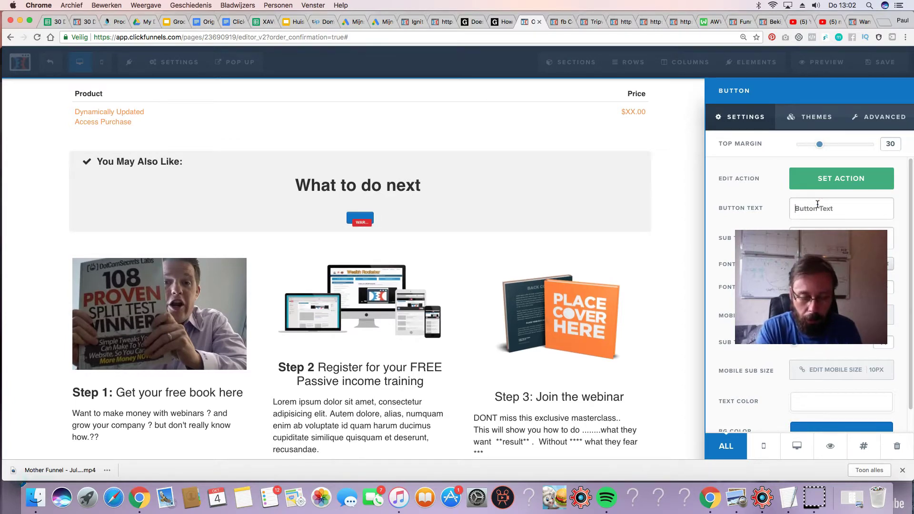
text(R)
key(BackSpace)
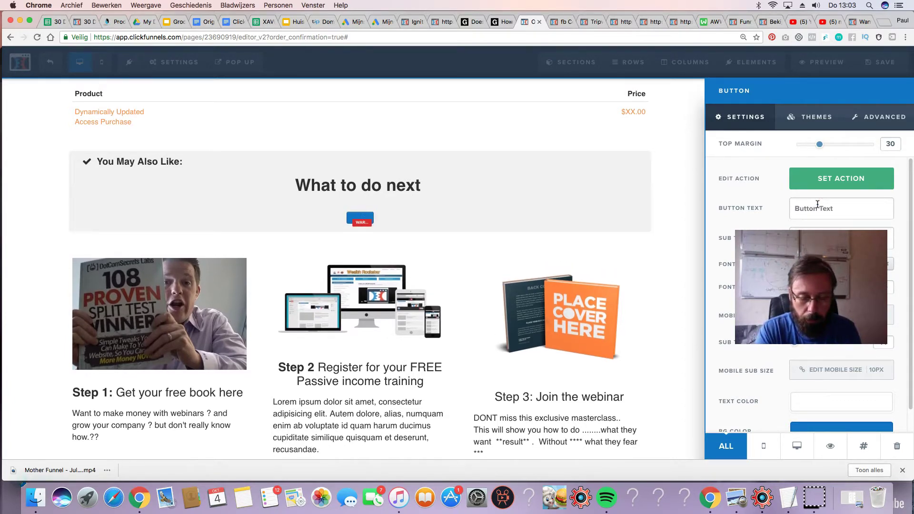
text(Register for )
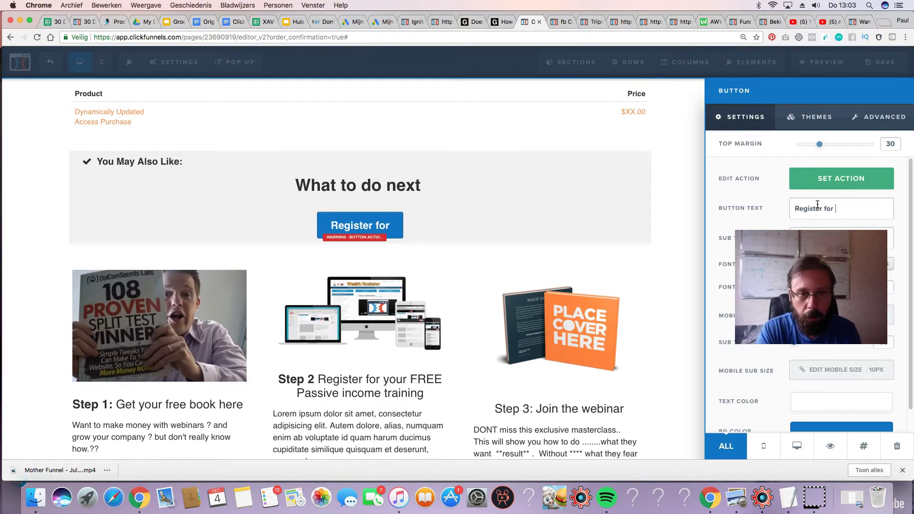
text(the Masterclass)
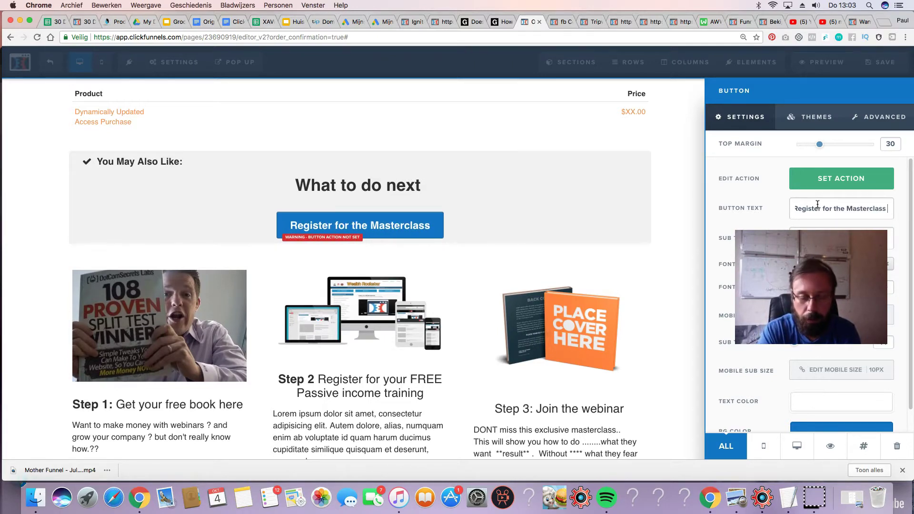
- Set the button's sub text to "Value $197 now for FREE because your a part of the family now!!" and save the page
click(841, 236)
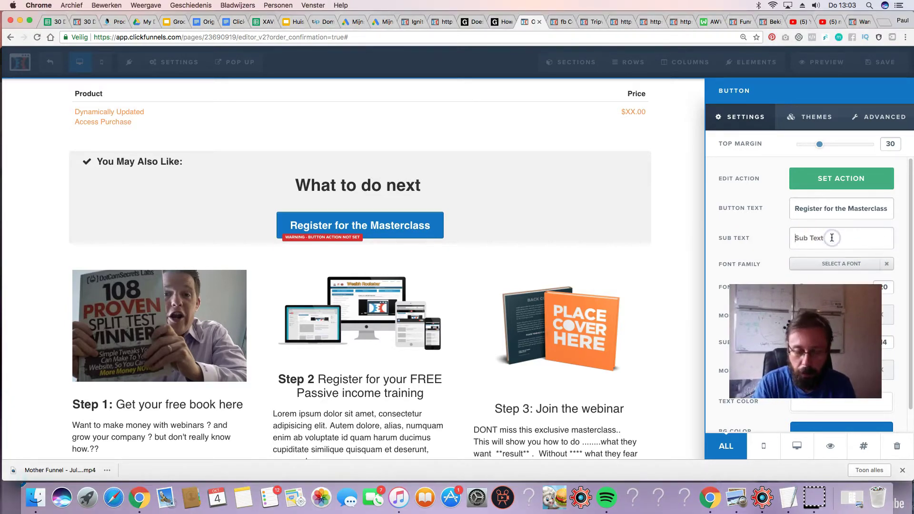
text(Value $197)
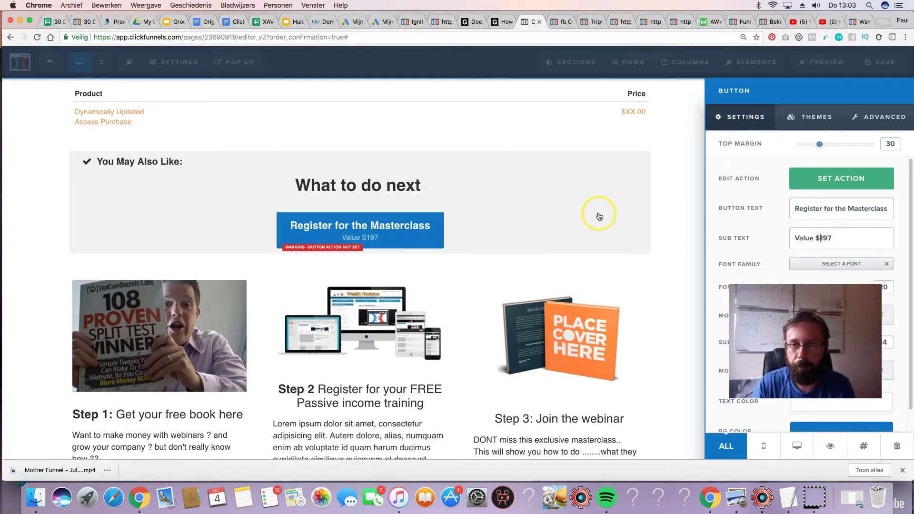
click(848, 232)
click(865, 238)
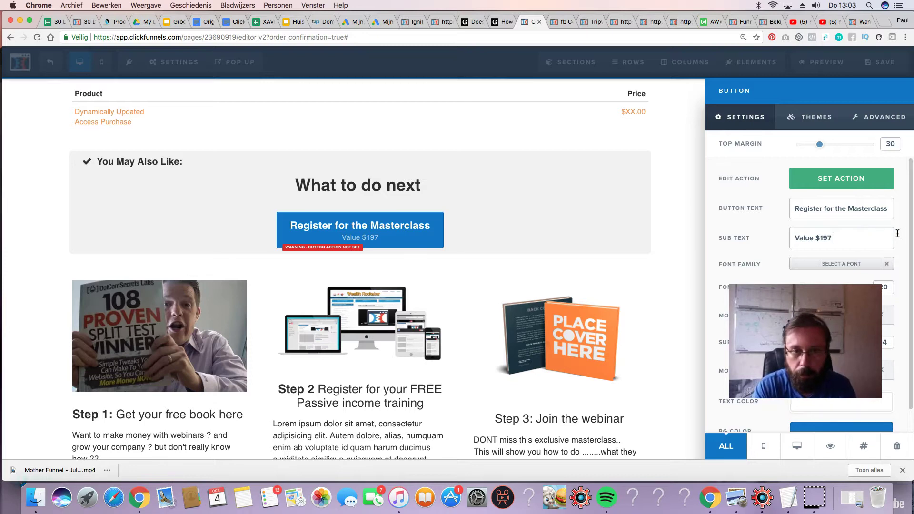
text(now for FREE bec)
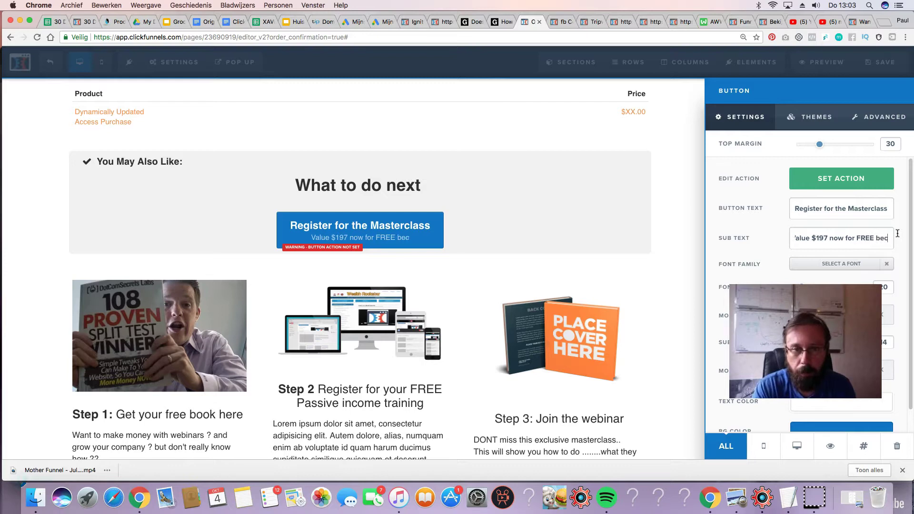
text(ause your a customer)
key(BackSpace)
key(BackSpace)
key(BackSpace)
key(BackSpace)
key(BackSpace)
key(BackSpace)
key(BackSpace)
key(BackSpace)
key(BackSpace)
key(BackSpace)
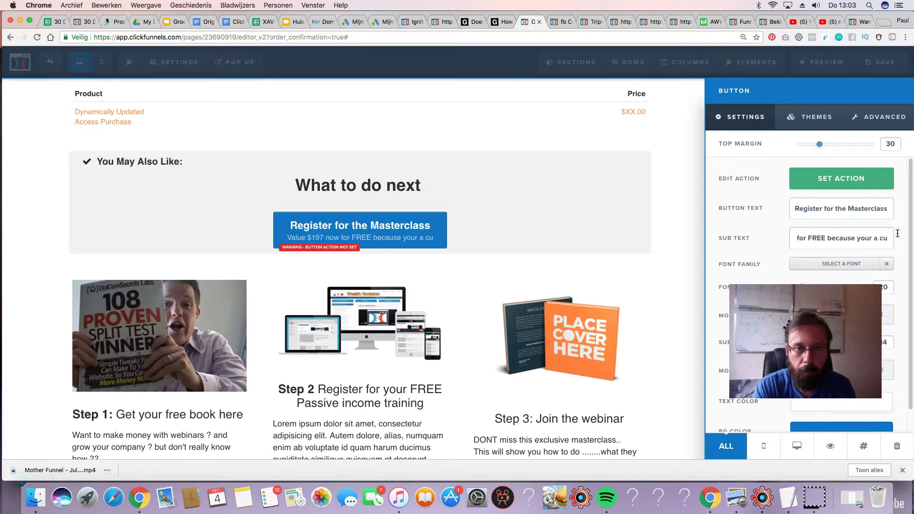
text(p)
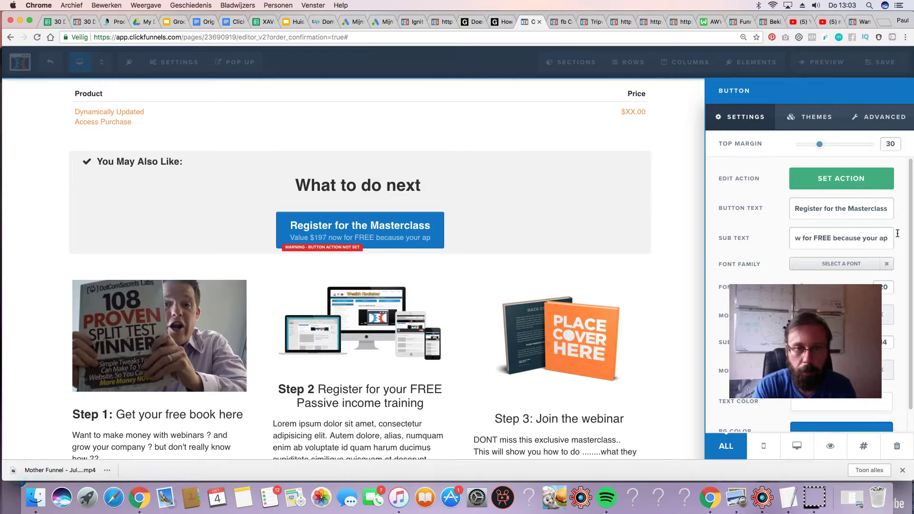
text(art of t)
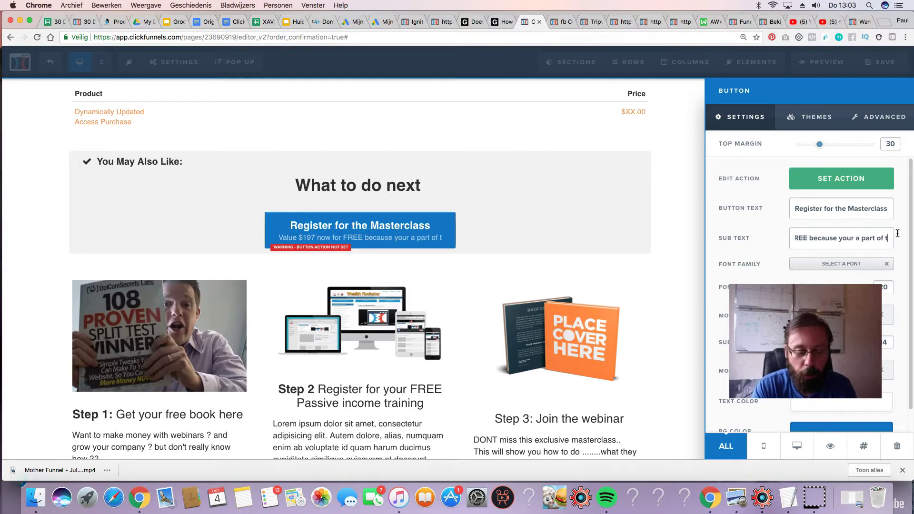
text(he family now!!)
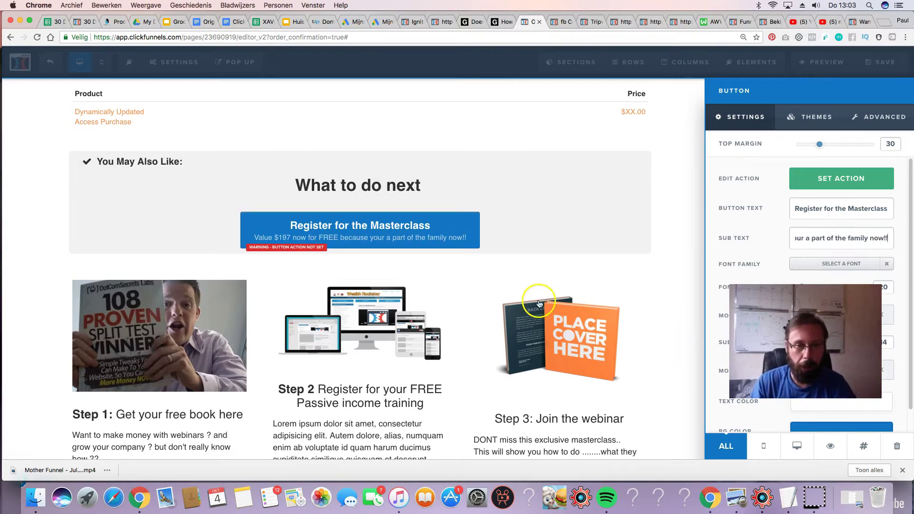
click(388, 248)
click(878, 66)
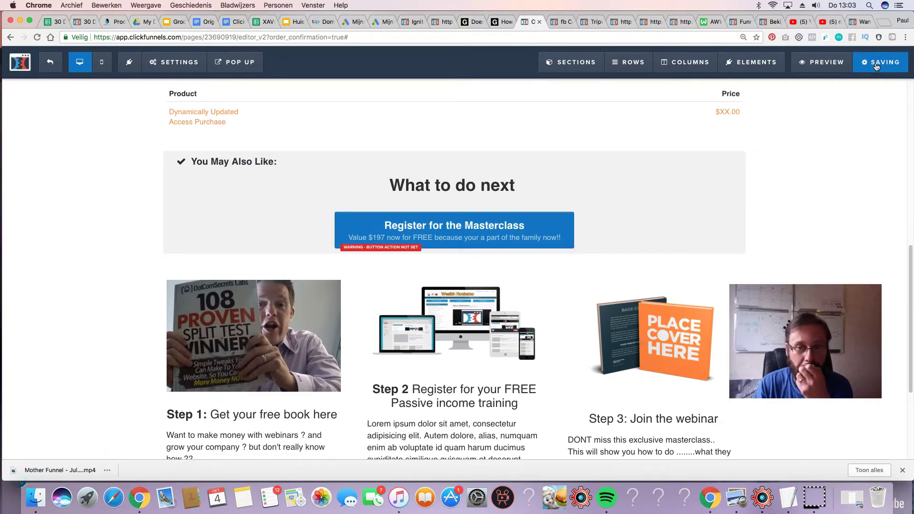
- Switch to the AWW board, outline the "Optin Funnel - With a Tripwire" title with the pencil, and return to the ClickFunnels page editor
click(708, 22)
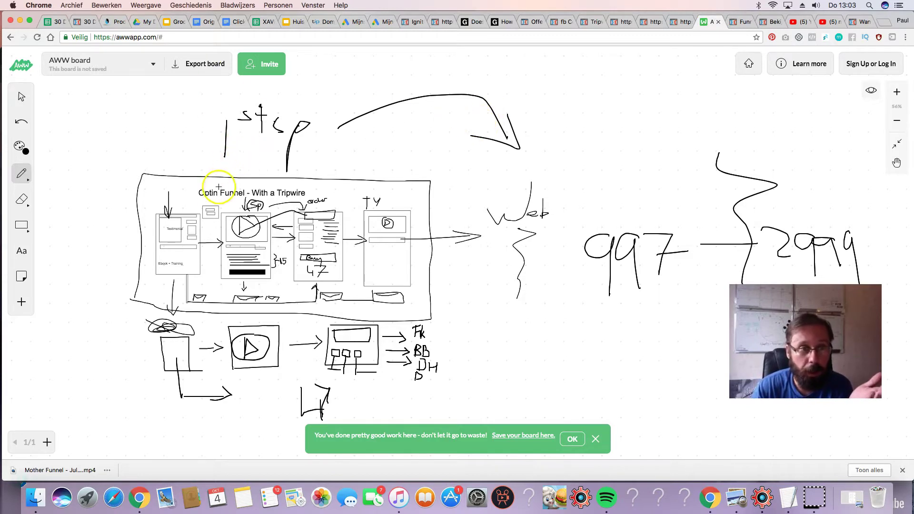
mouse_move(186, 195)
mouse_down()
mouse_move(273, 186)
mouse_move(189, 195)
mouse_up()
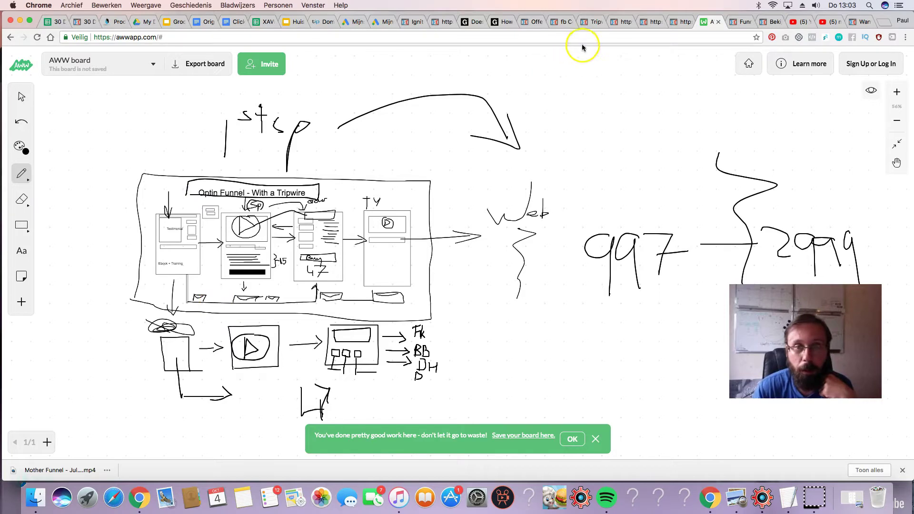
click(681, 23)
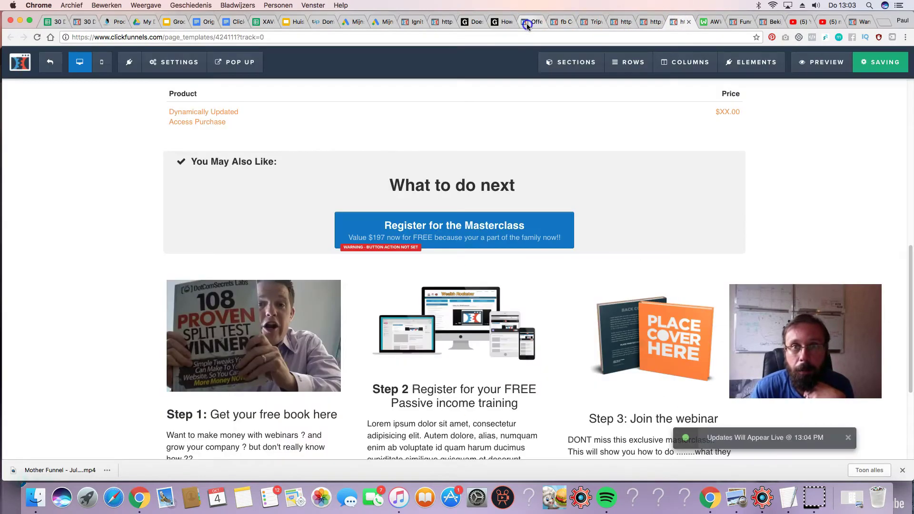
click(528, 22)
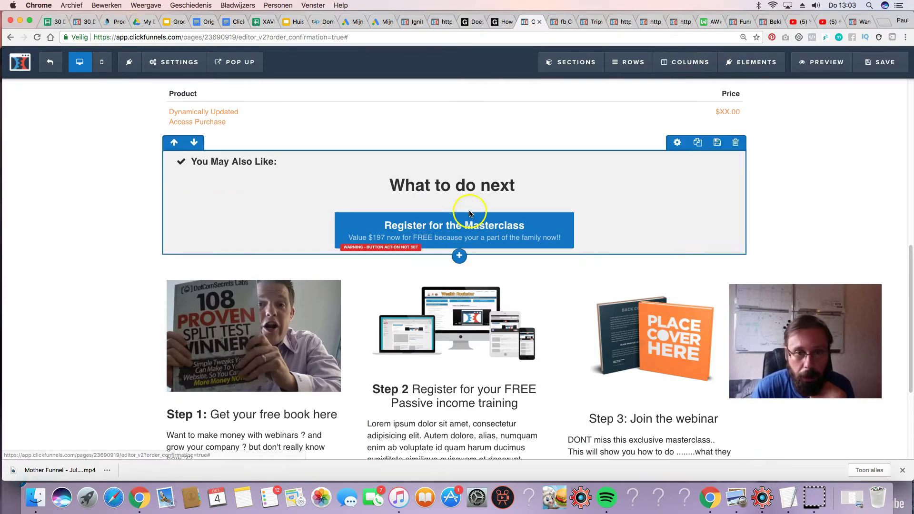
- On the AWW board, draw a second curved arrow from the funnel to "Web" and a tall rectangle below that word
mouse_move(655, 45)
click(711, 22)
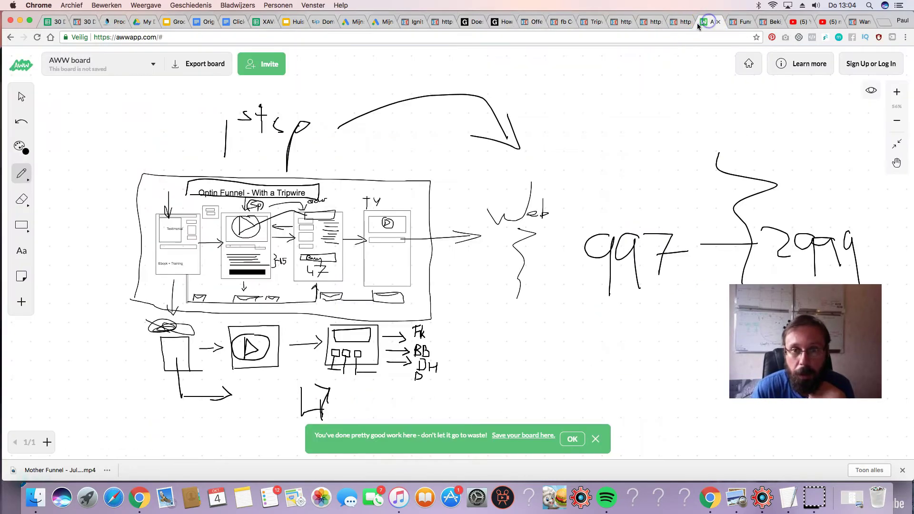
mouse_move(411, 134)
mouse_down()
mouse_move(547, 163)
mouse_move(571, 191)
mouse_move(501, 180)
mouse_up()
mouse_move(491, 253)
mouse_down()
mouse_move(491, 347)
mouse_move(546, 241)
mouse_move(491, 234)
mouse_up()
click(523, 315)
- Draw an arrow out of the rectangle below "Web" and write "L/A" at its end
drag(511, 325, 612, 324)
mouse_move(588, 317)
mouse_down()
mouse_move(626, 336)
mouse_move(656, 336)
mouse_up()
drag(670, 299, 643, 368)
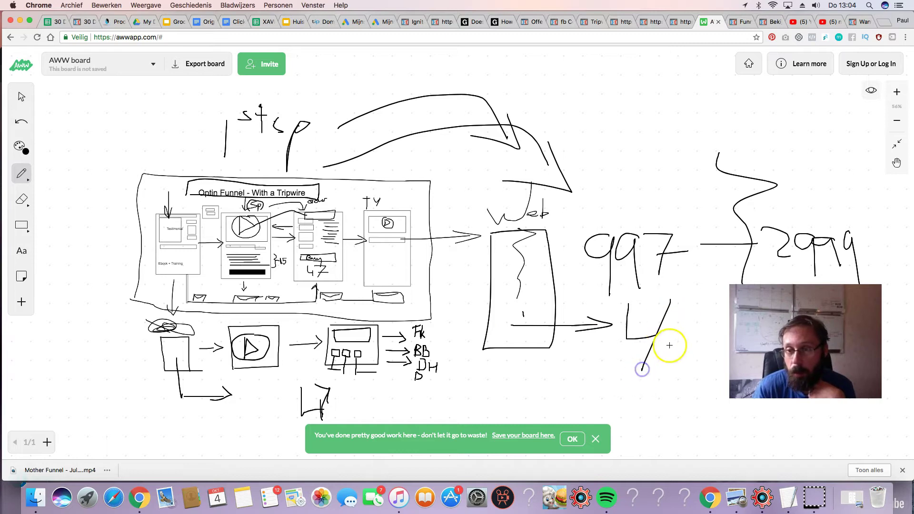
mouse_move(672, 322)
mouse_down()
mouse_move(683, 344)
mouse_move(665, 347)
mouse_move(680, 335)
mouse_up()
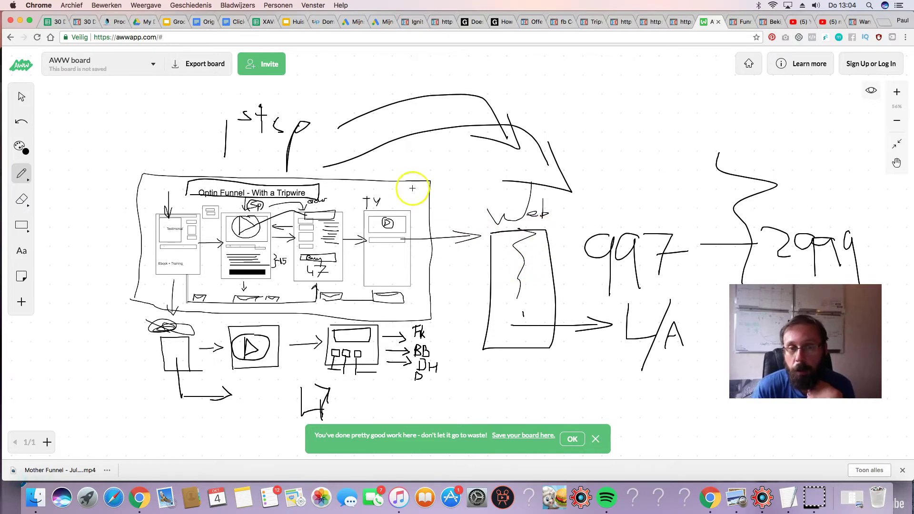
- Draw a line upward from the order page sketch and an arrow from the last email towards the "Web" rectangle
drag(338, 211, 352, 178)
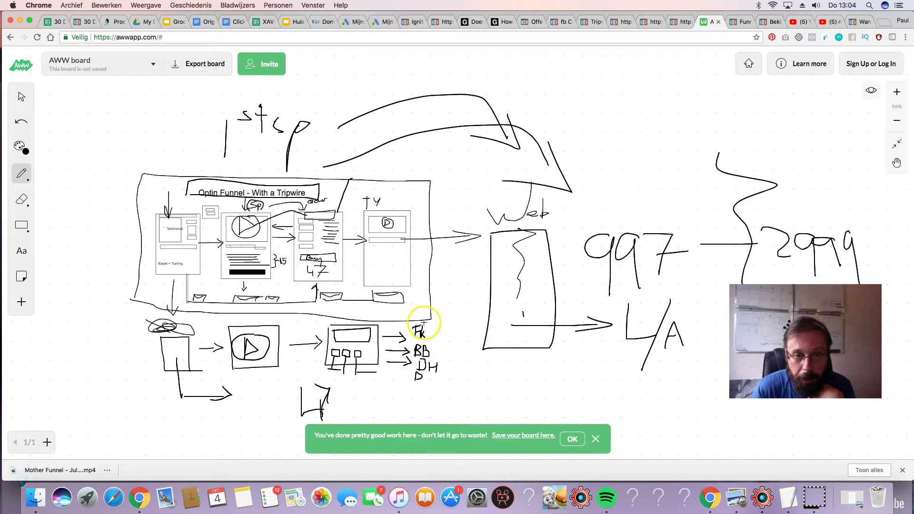
mouse_move(400, 301)
mouse_down()
mouse_move(471, 315)
mouse_move(458, 318)
mouse_up()
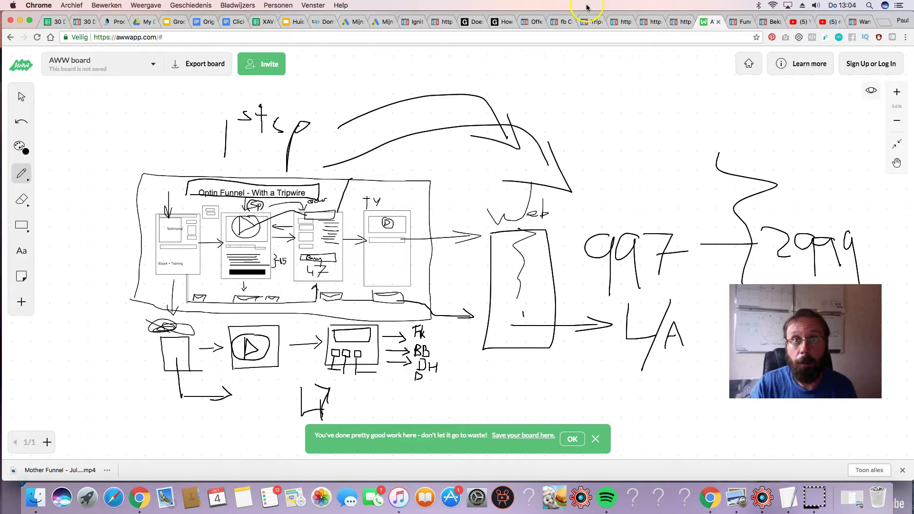
- Return to the ClickFunnels editor, save the order confirmation page and exit to the funnel steps overview
click(524, 21)
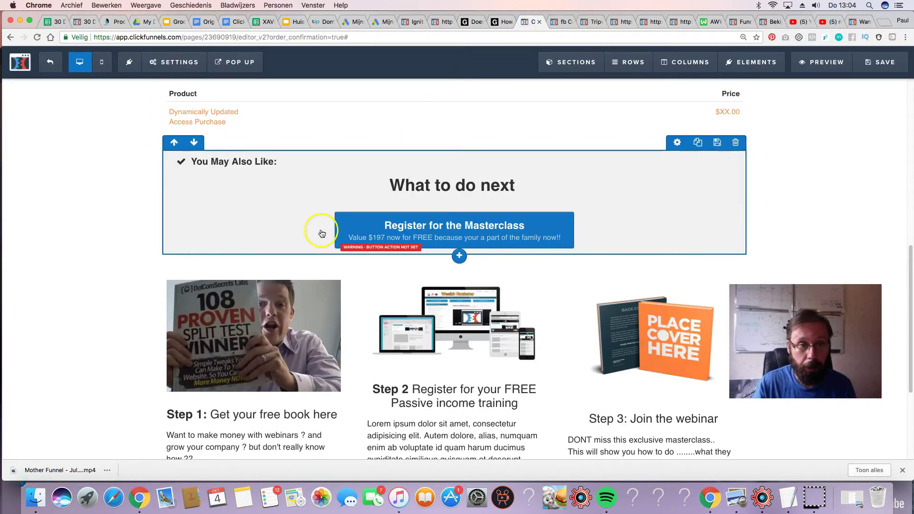
scroll(316, 230, down, 2)
scroll(629, 175, up, 15)
click(884, 62)
scroll(622, 159, down, 1)
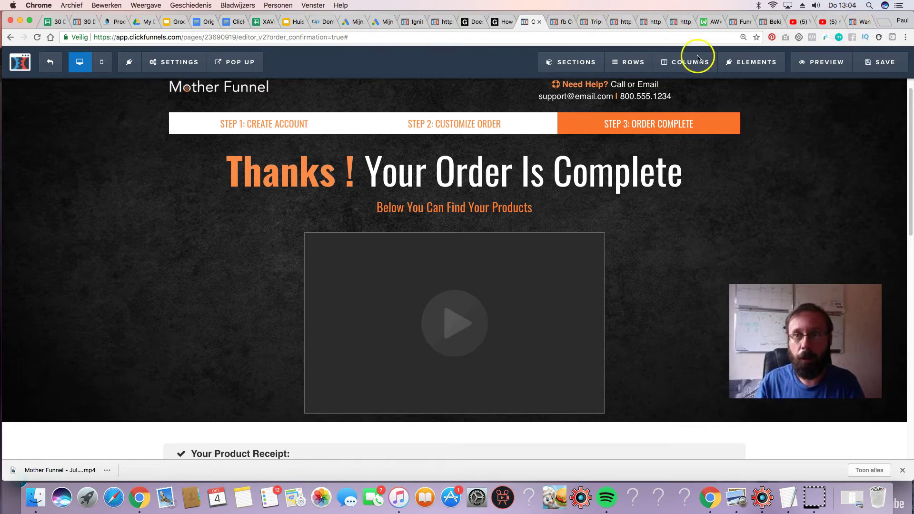
click(875, 63)
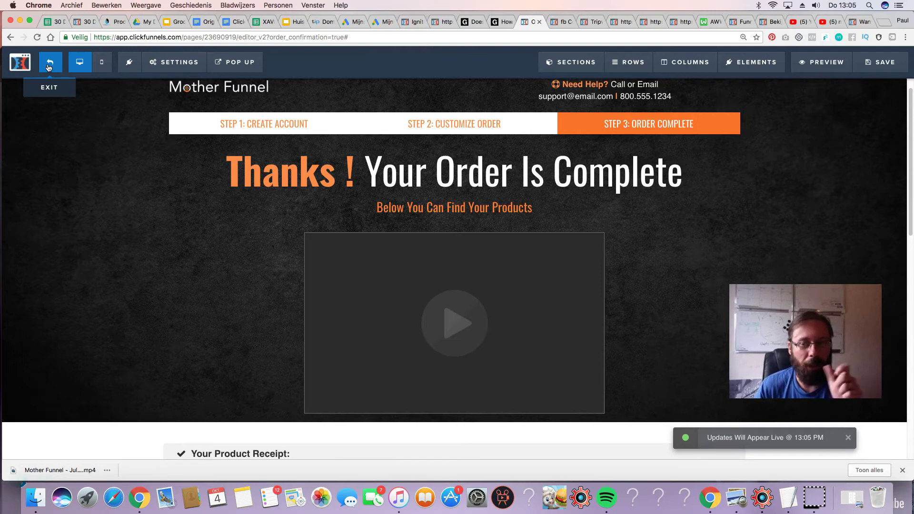
click(49, 67)
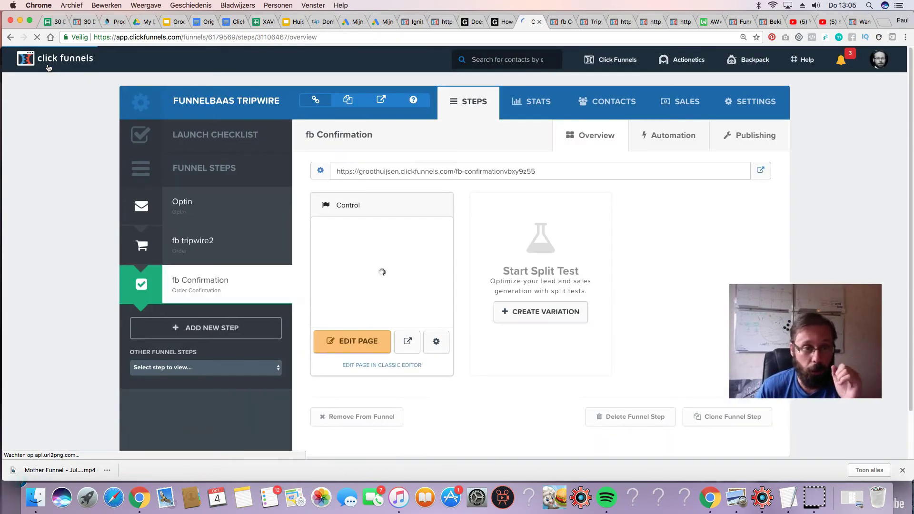
click(344, 90)
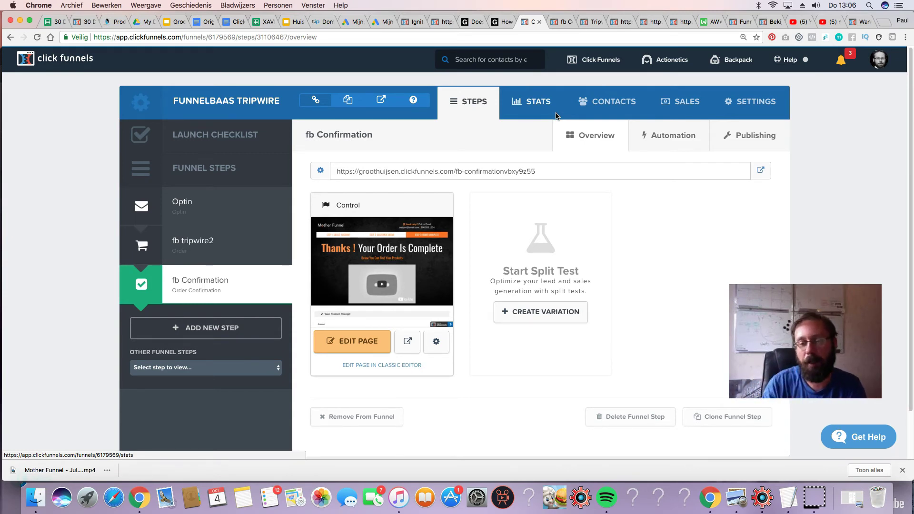
click(516, 119)
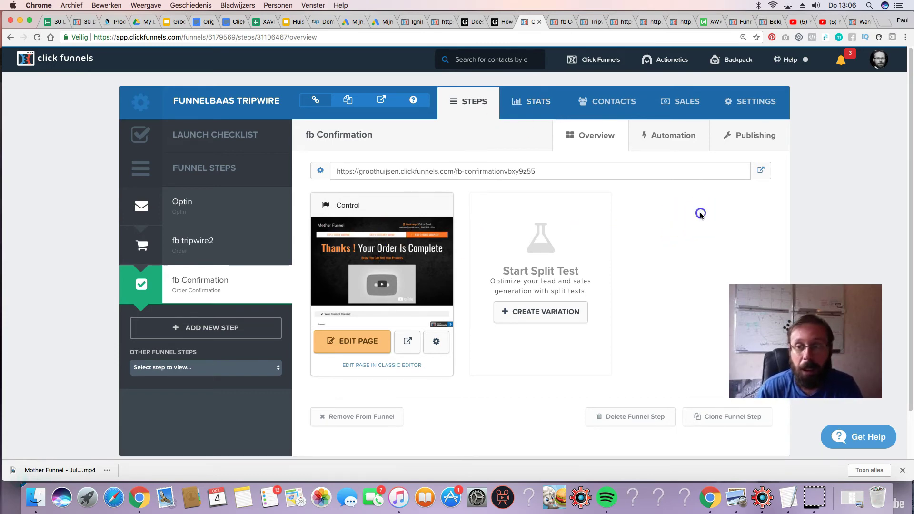
drag(805, 341, 812, 370)
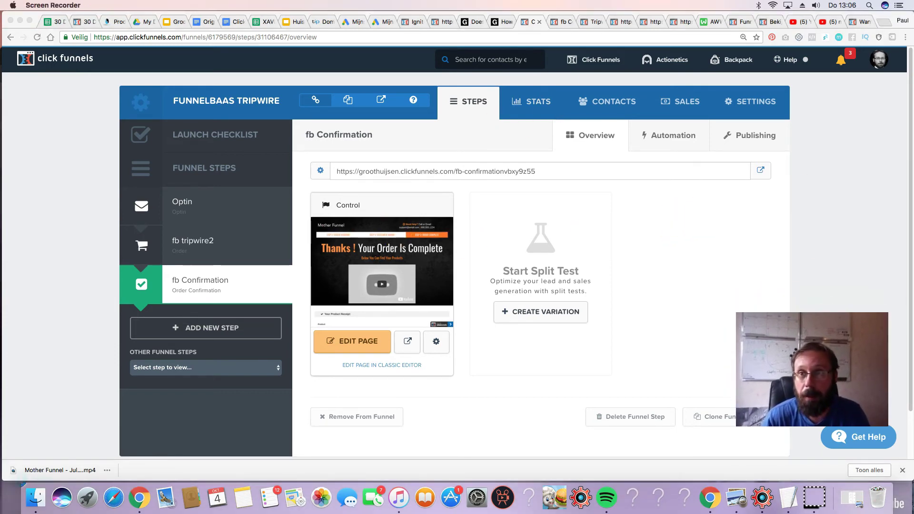
click(707, 22)
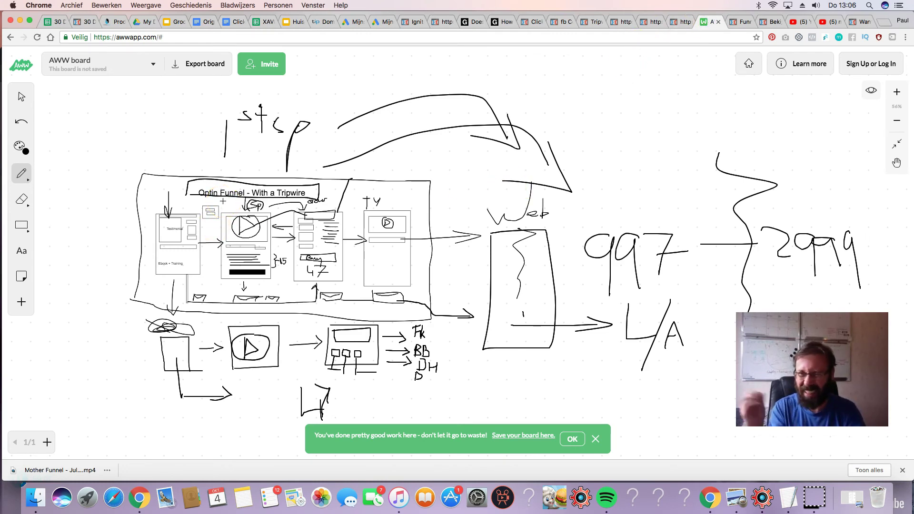
click(528, 21)
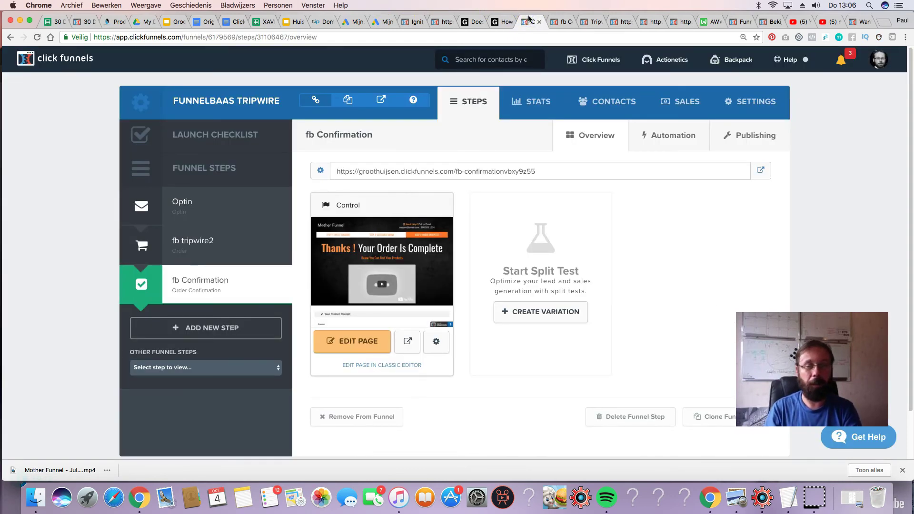